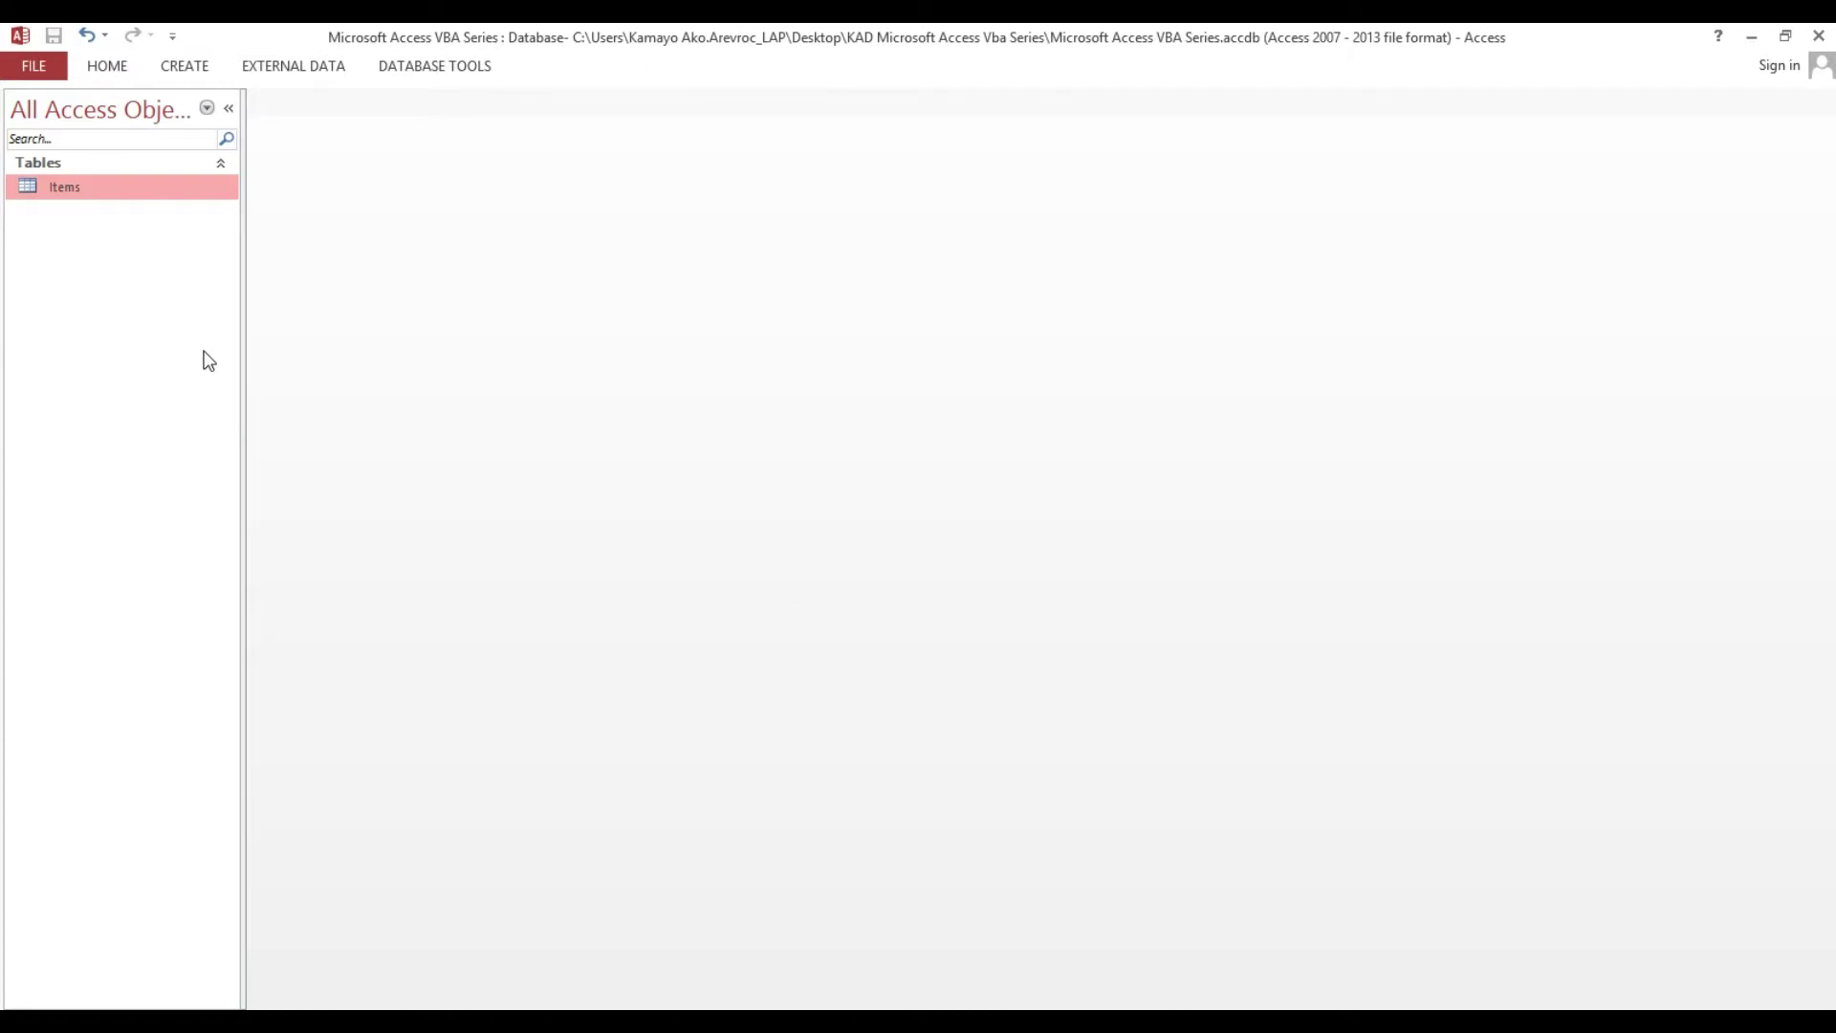
Step: Create a new query in Design view based on the Items table
click(181, 67)
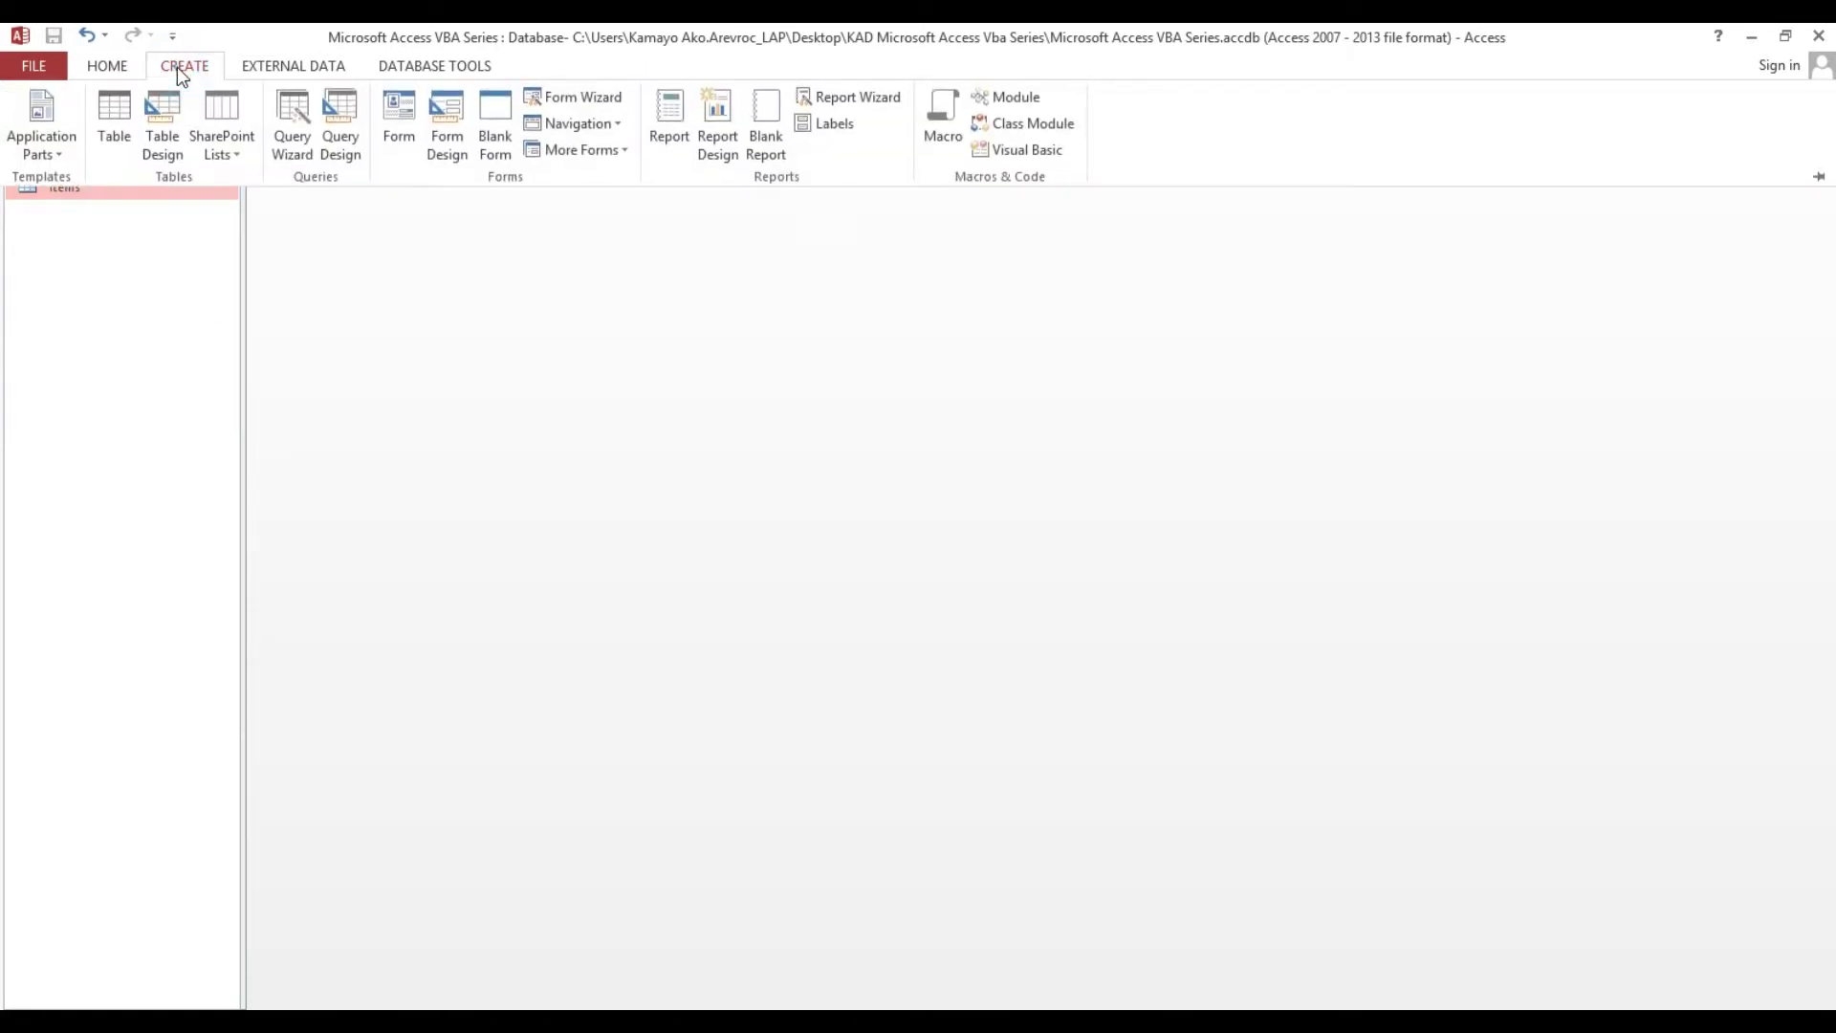
click(345, 134)
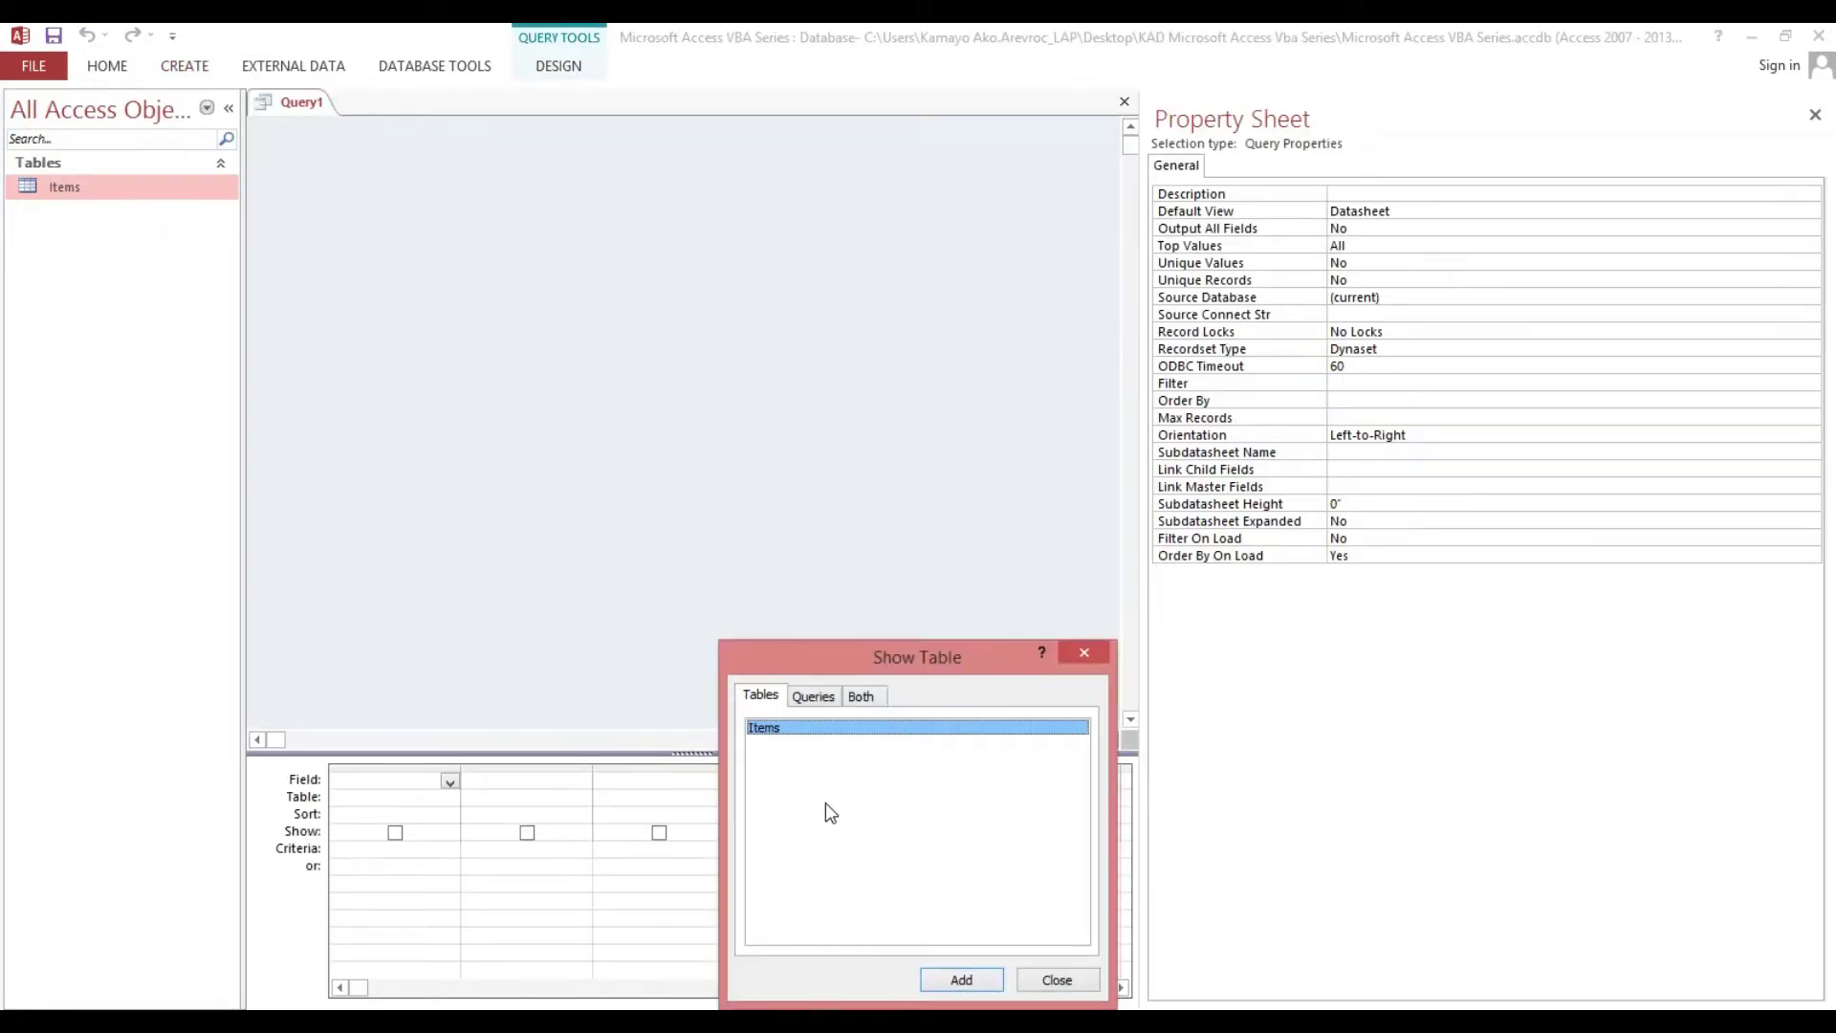
drag(808, 667, 646, 295)
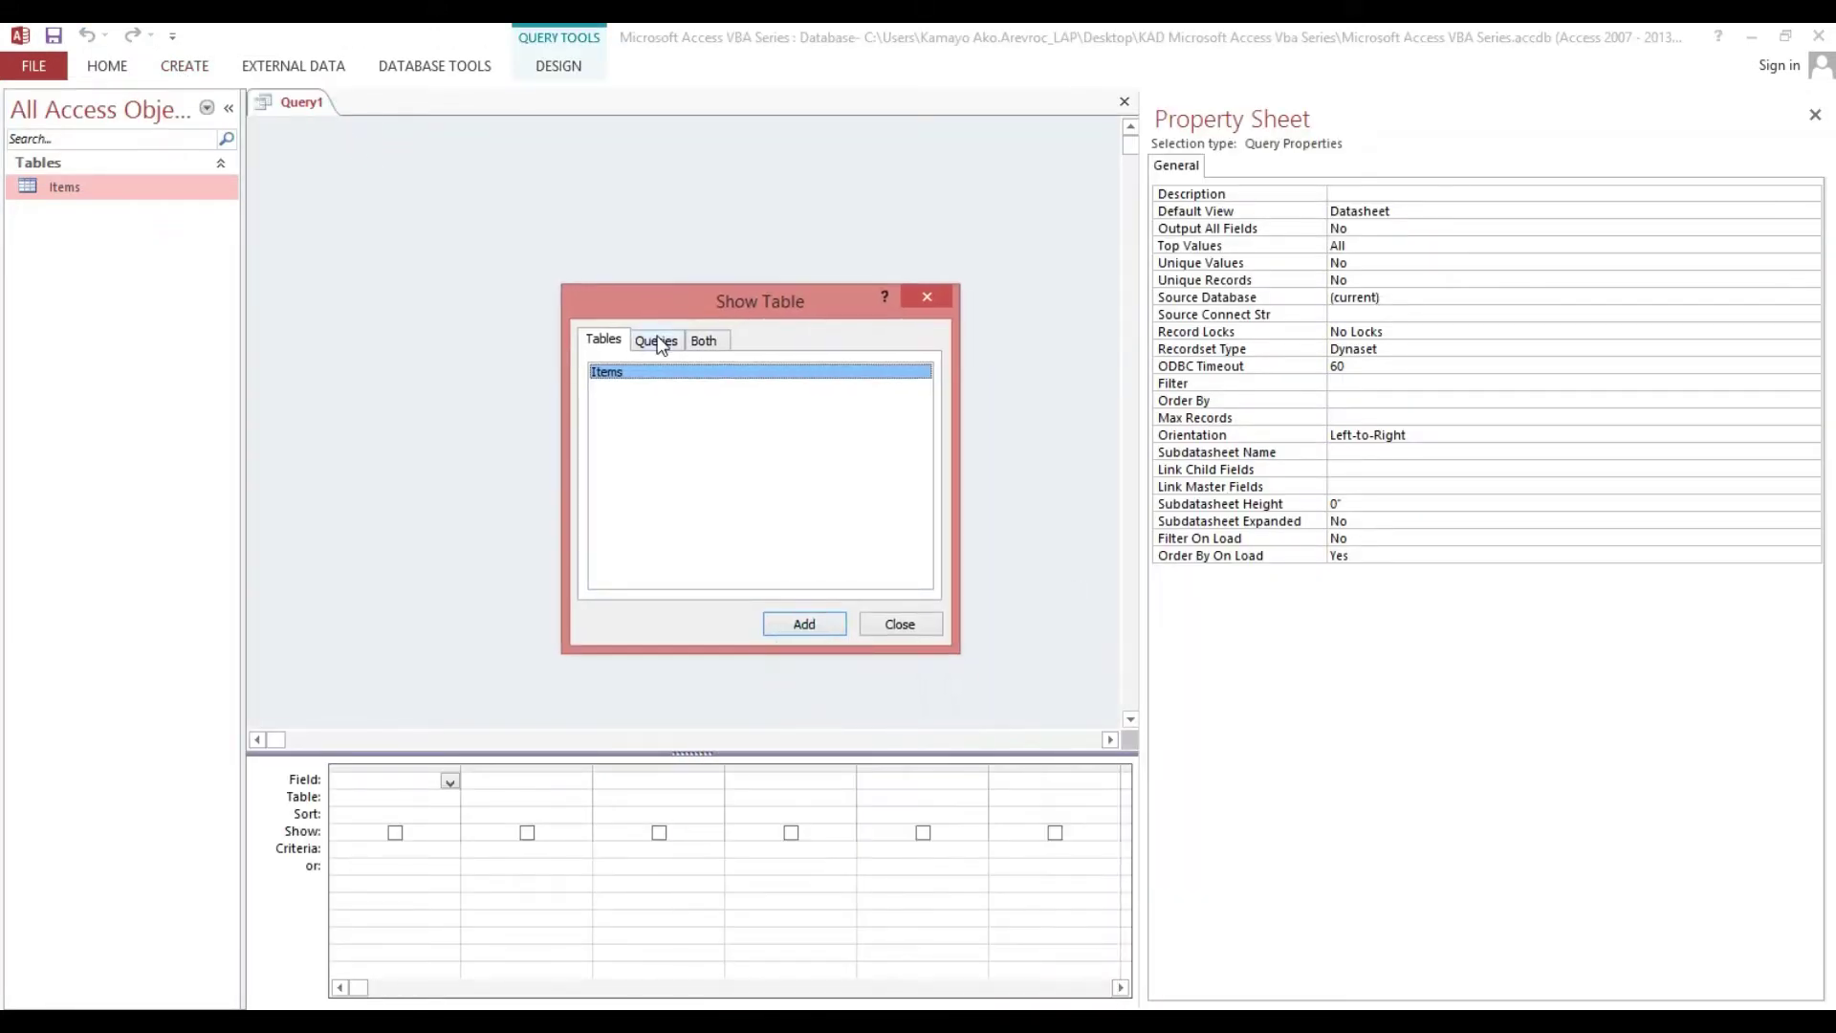
double_click(630, 375)
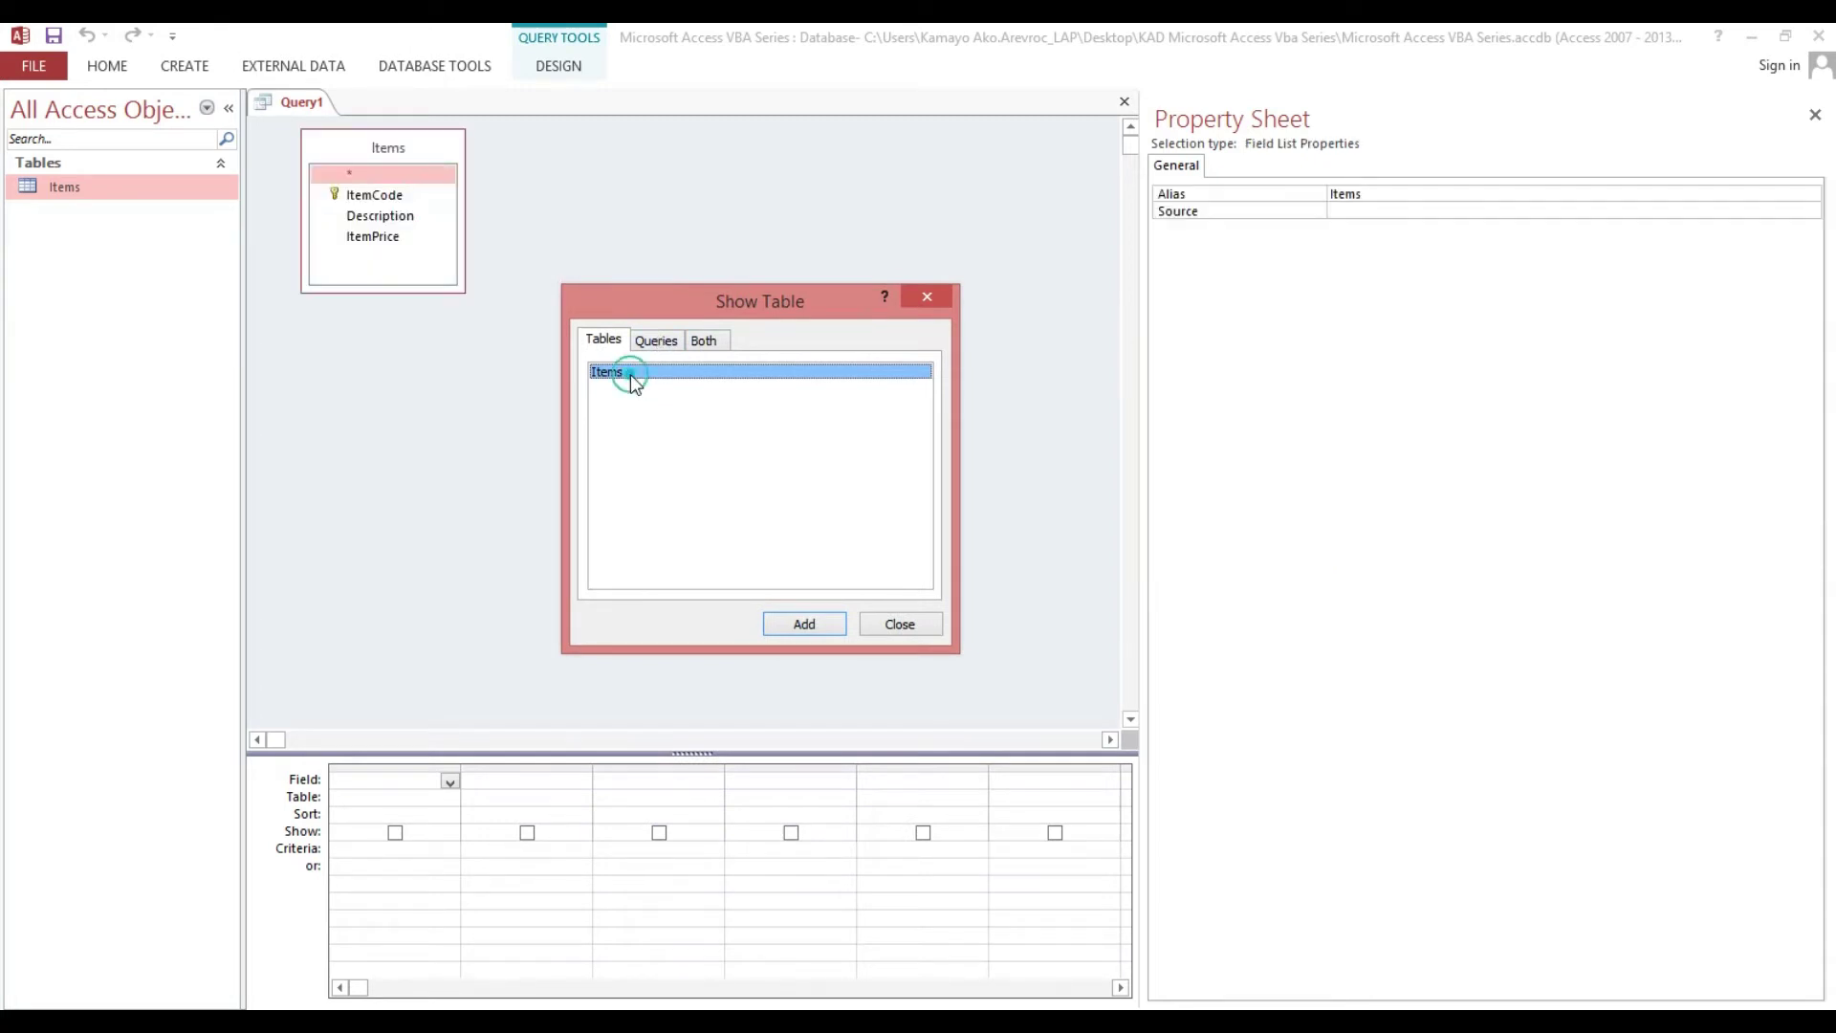
click(909, 626)
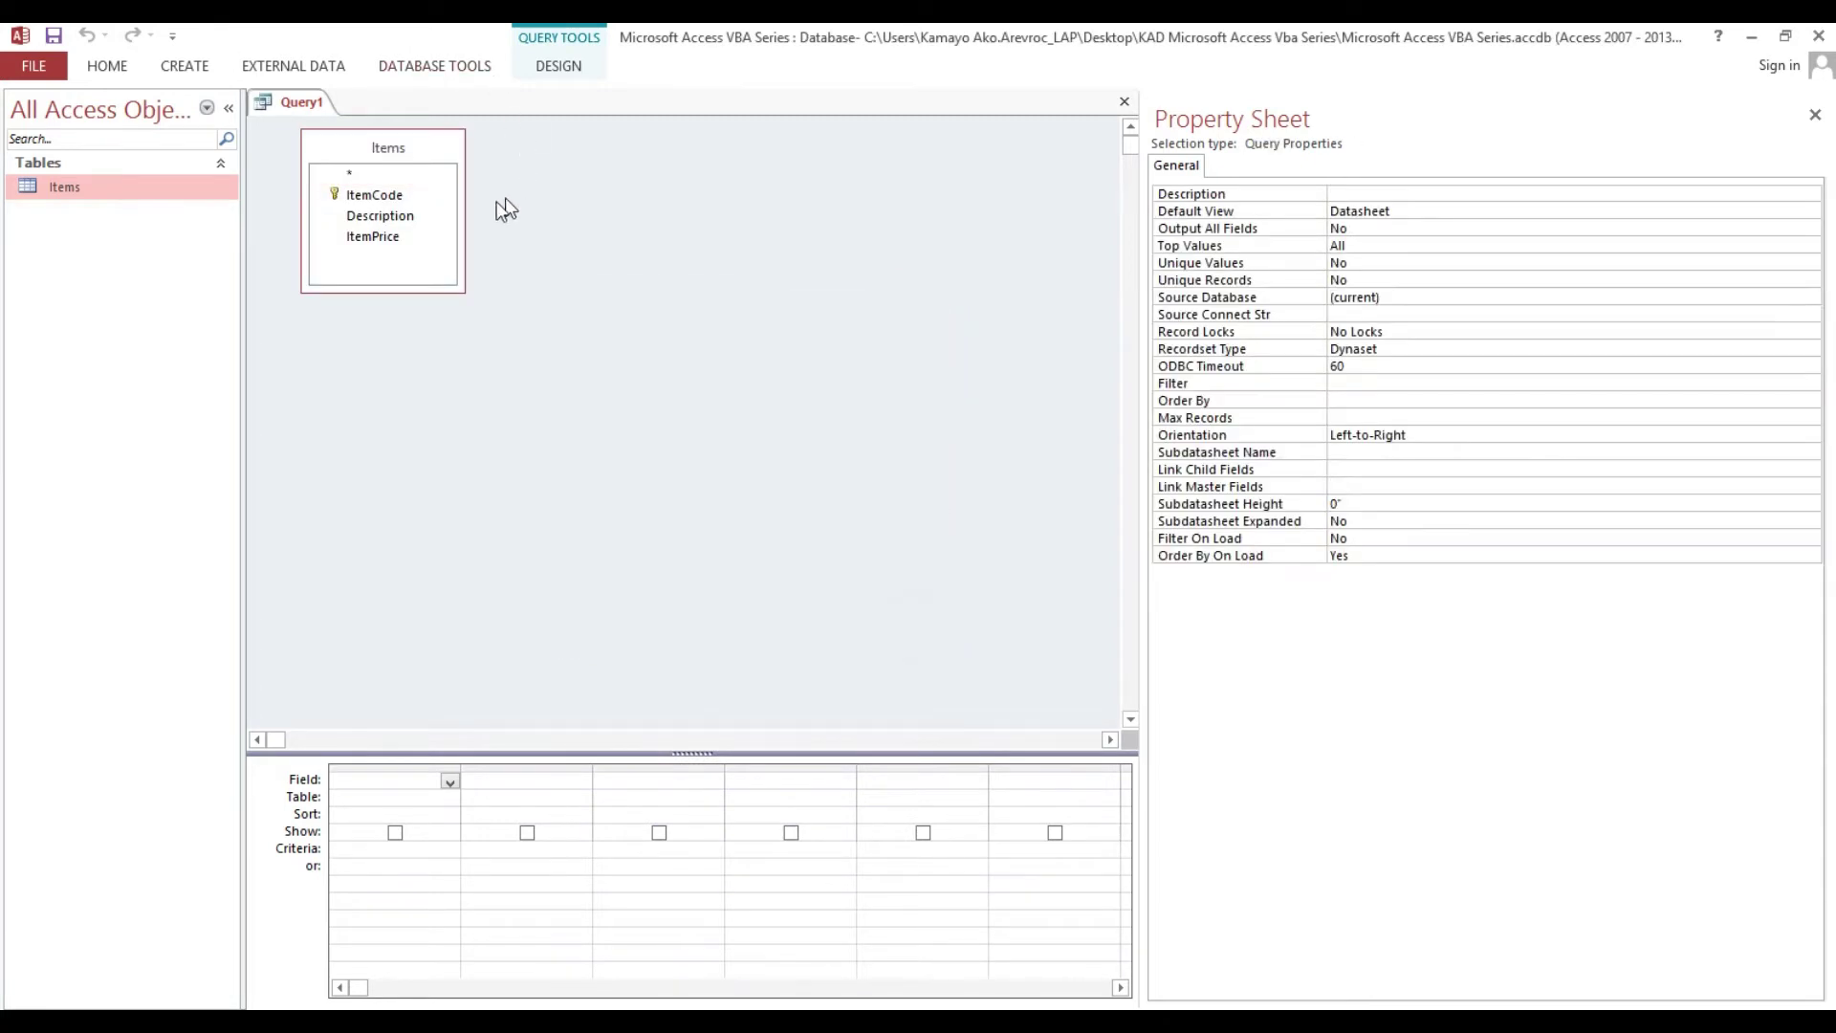
Step: Add the ItemPrice field to the query grid and change the query type to Update
click(369, 237)
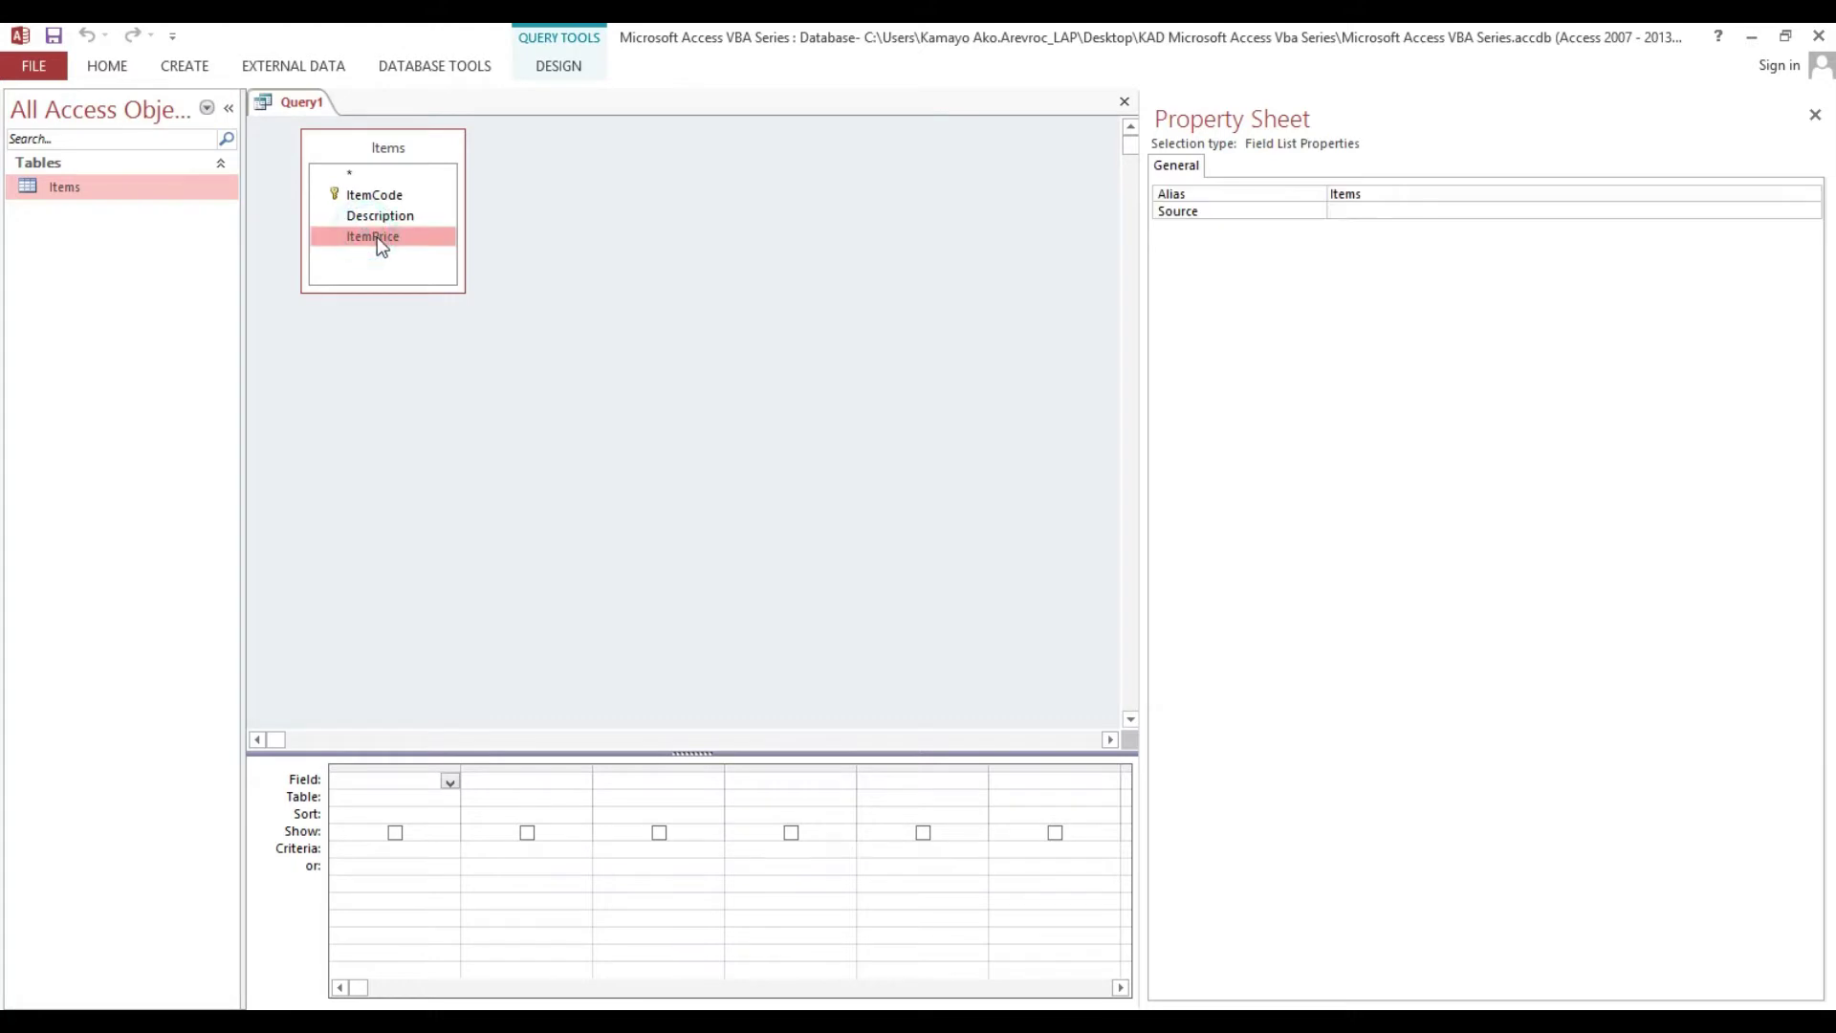
drag(377, 234, 365, 783)
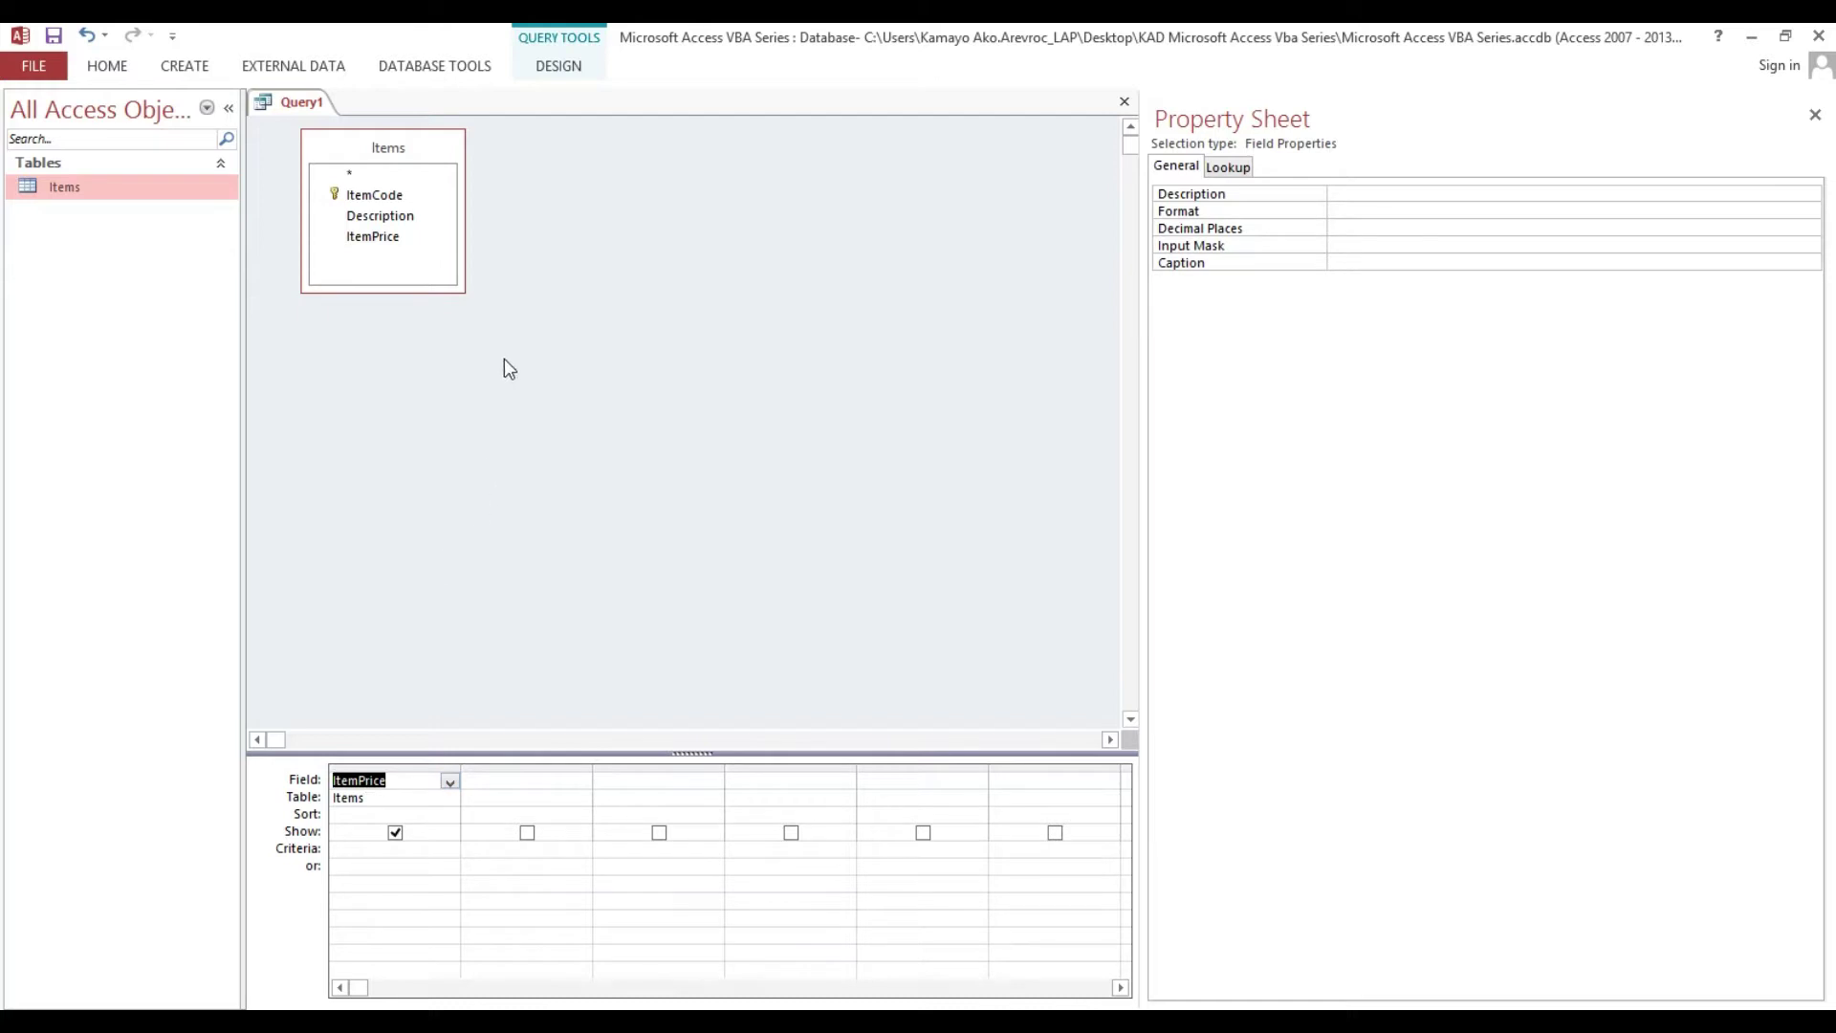
click(552, 67)
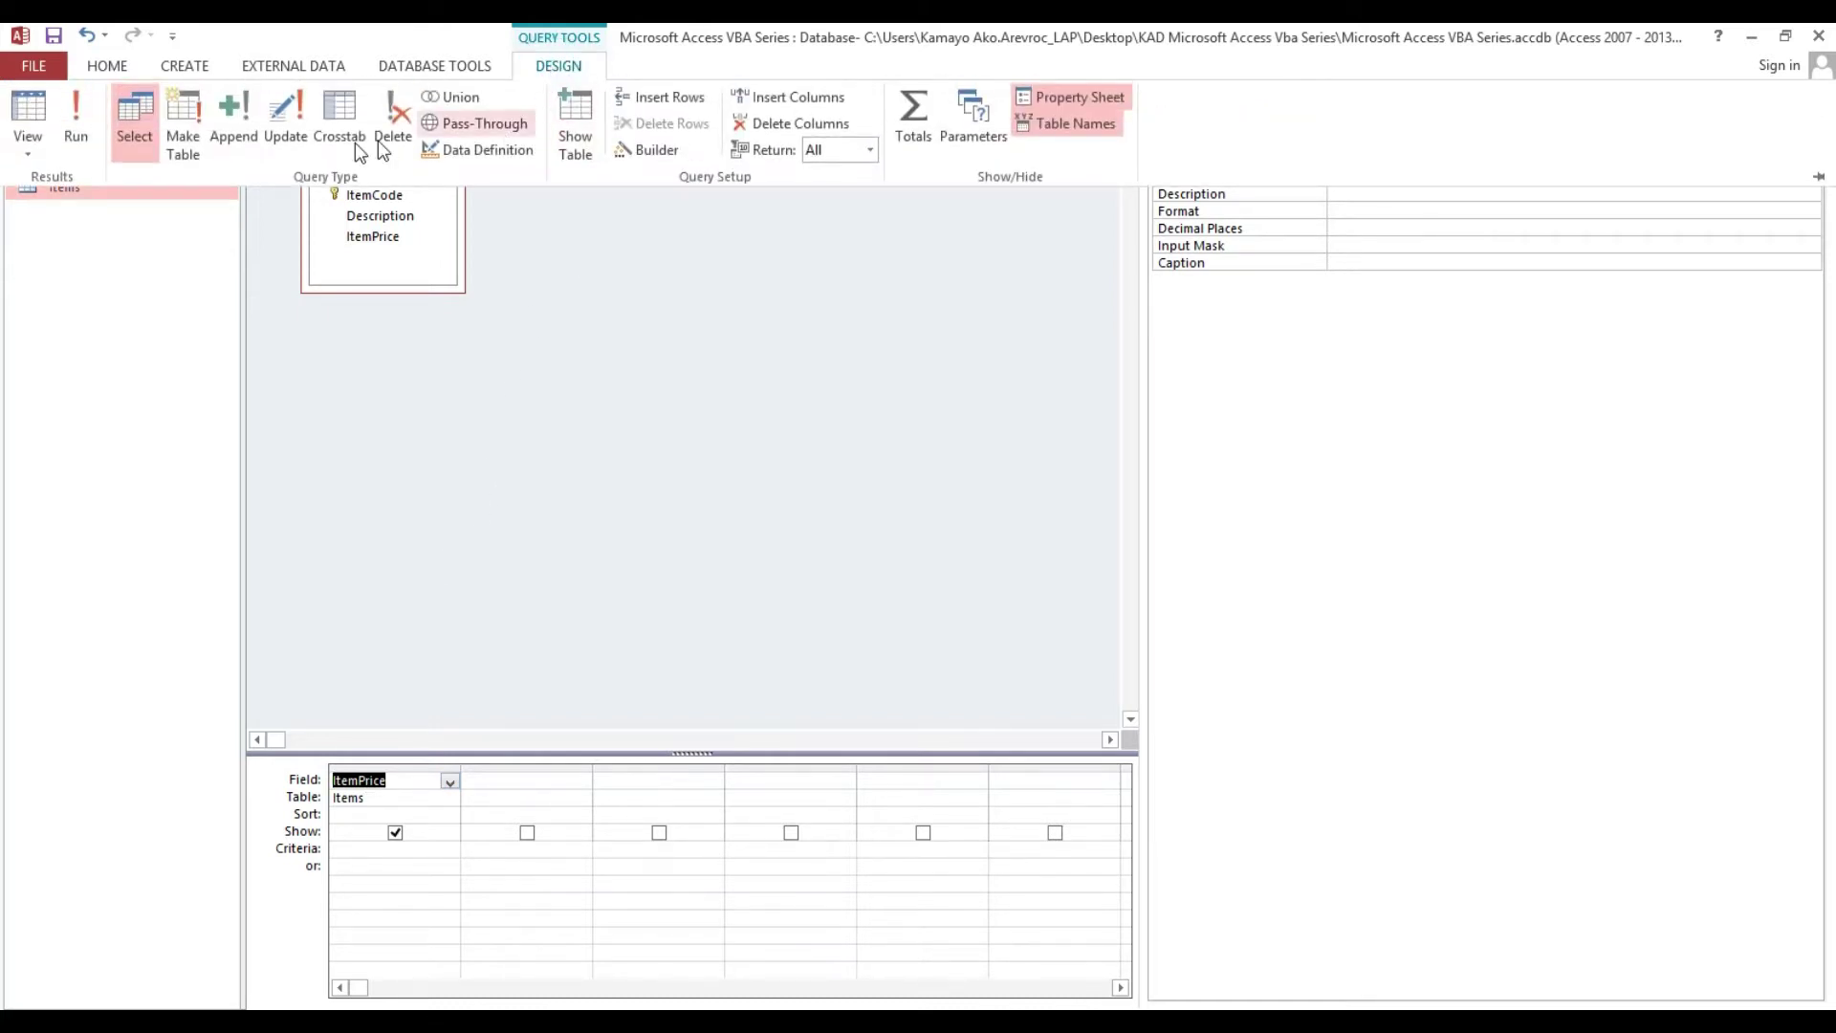
click(287, 126)
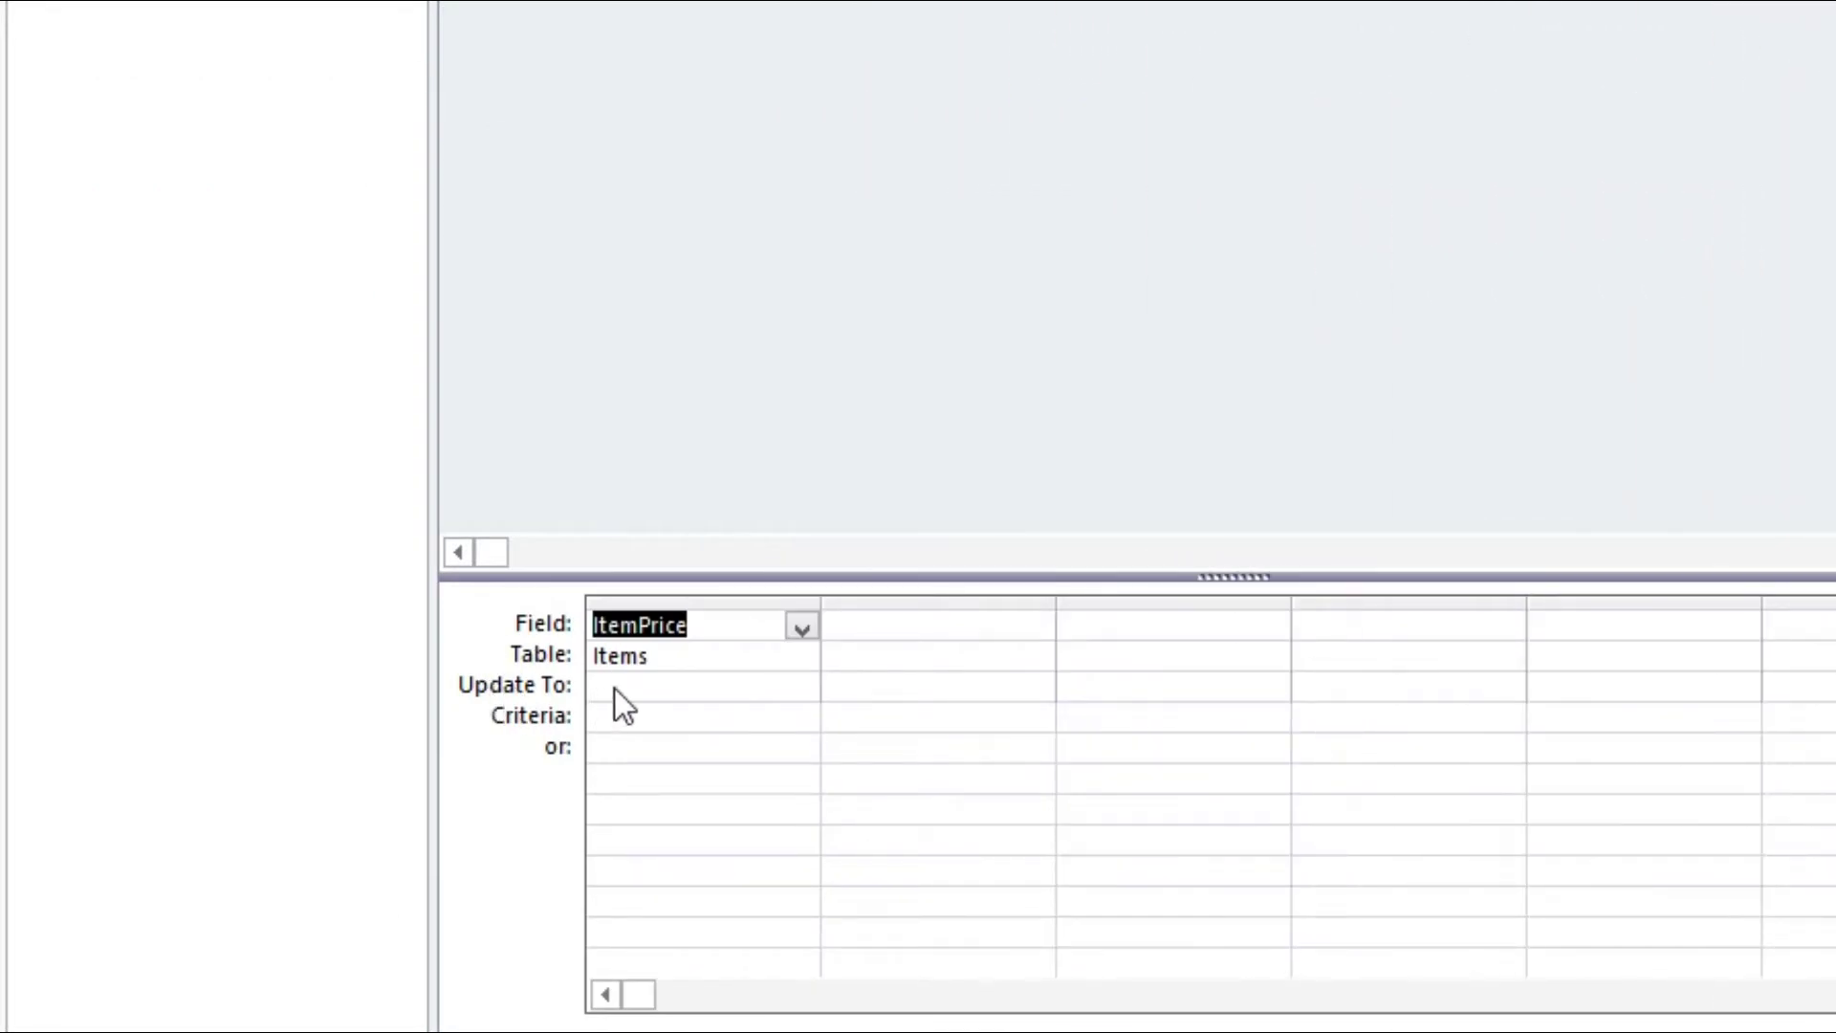
Step: Enter [ItemPrice] as the Update To expression for the ItemPrice field
click(737, 618)
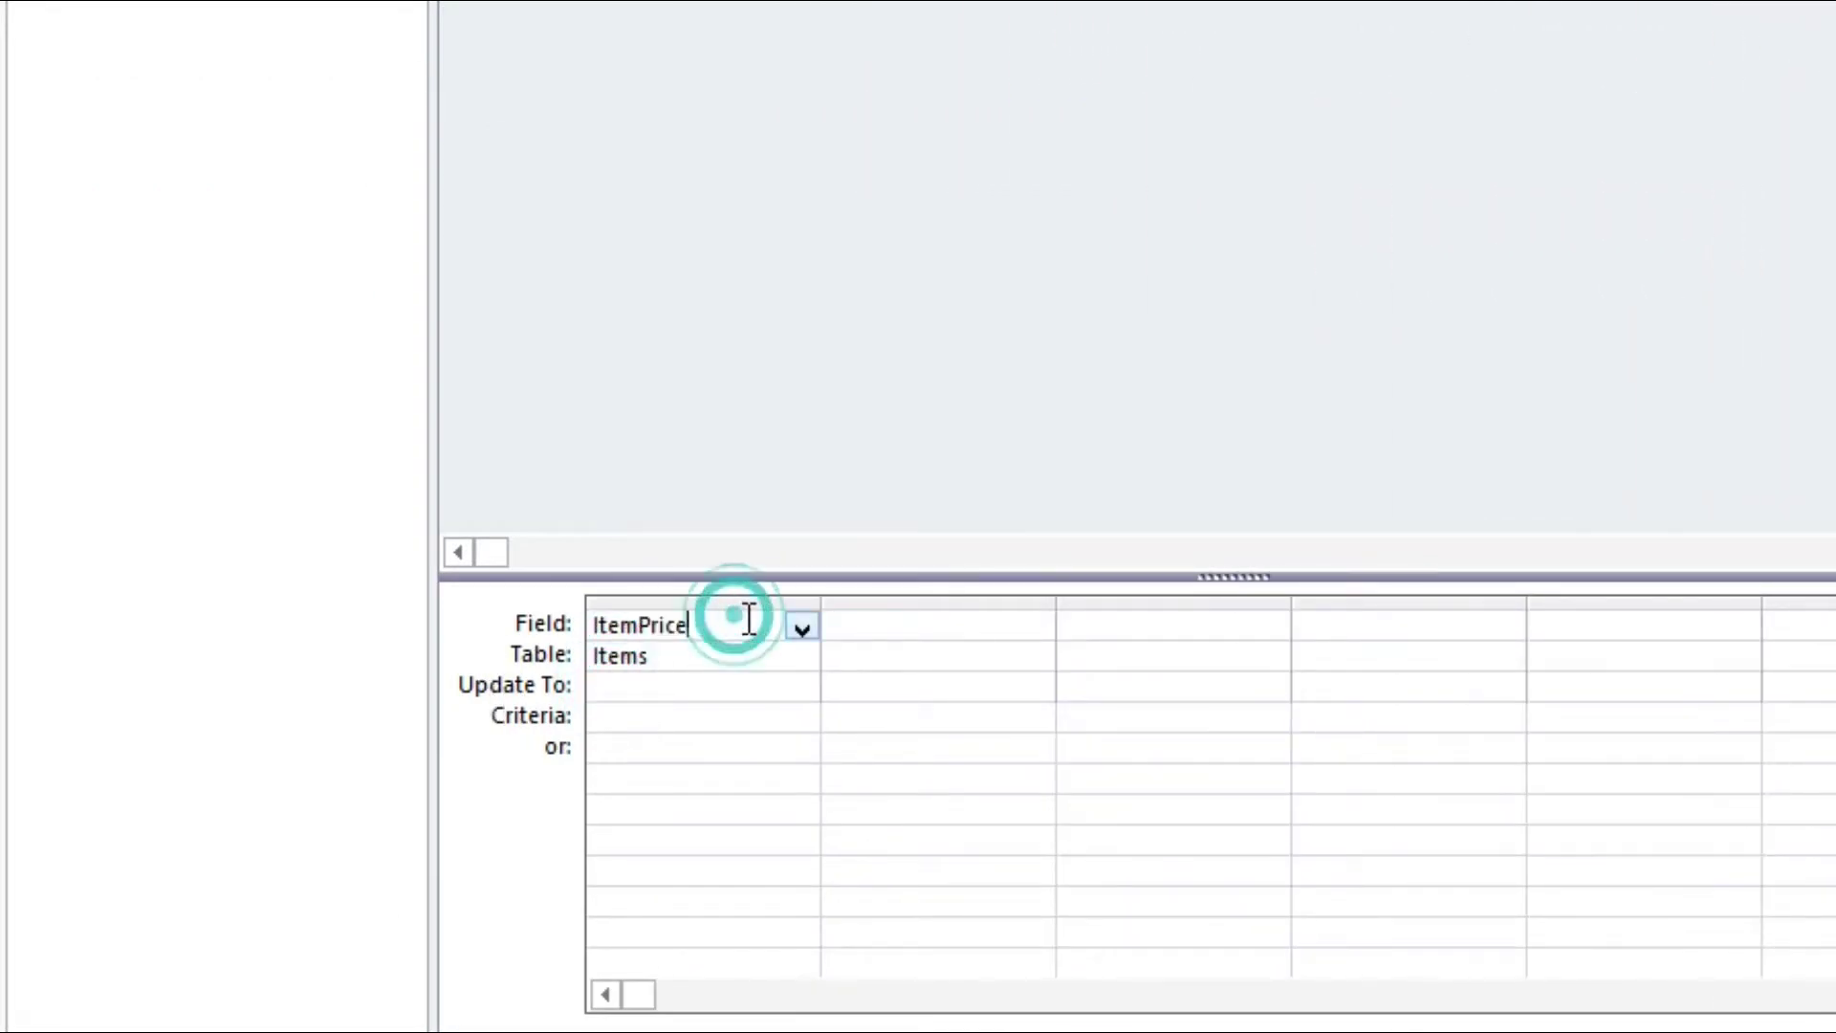
click(738, 622)
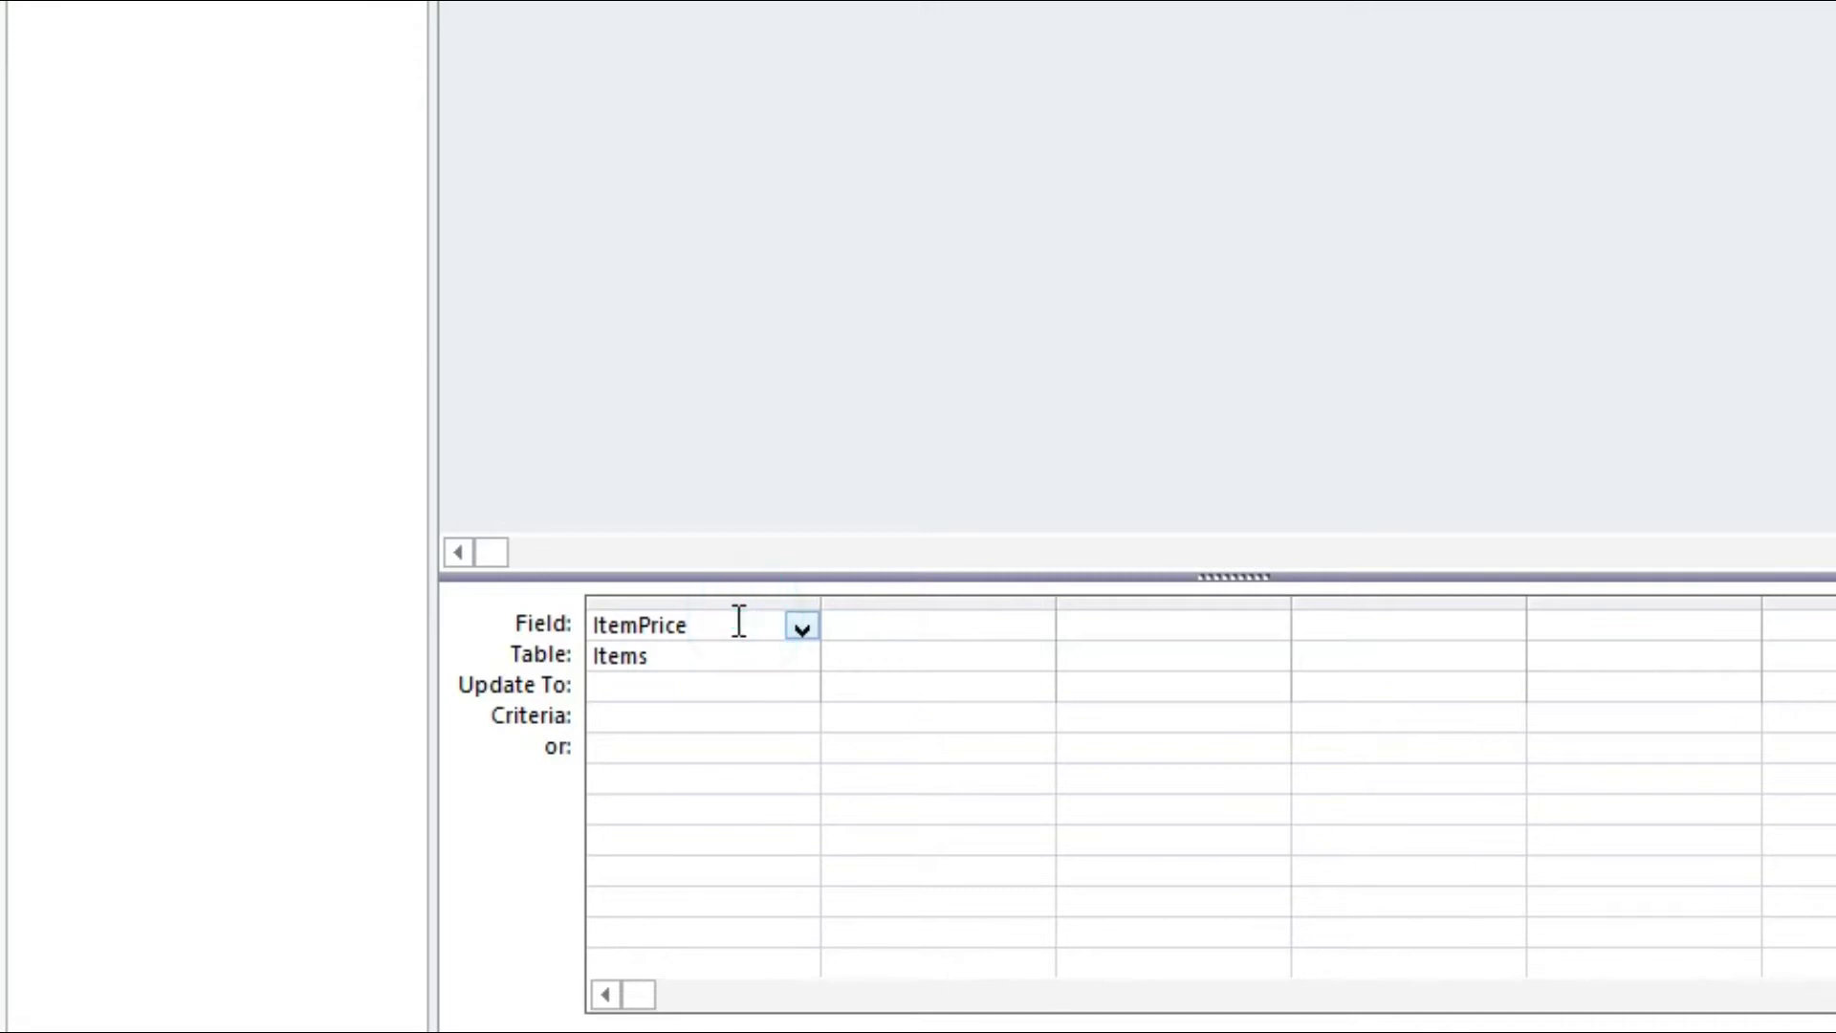
drag(739, 621, 595, 620)
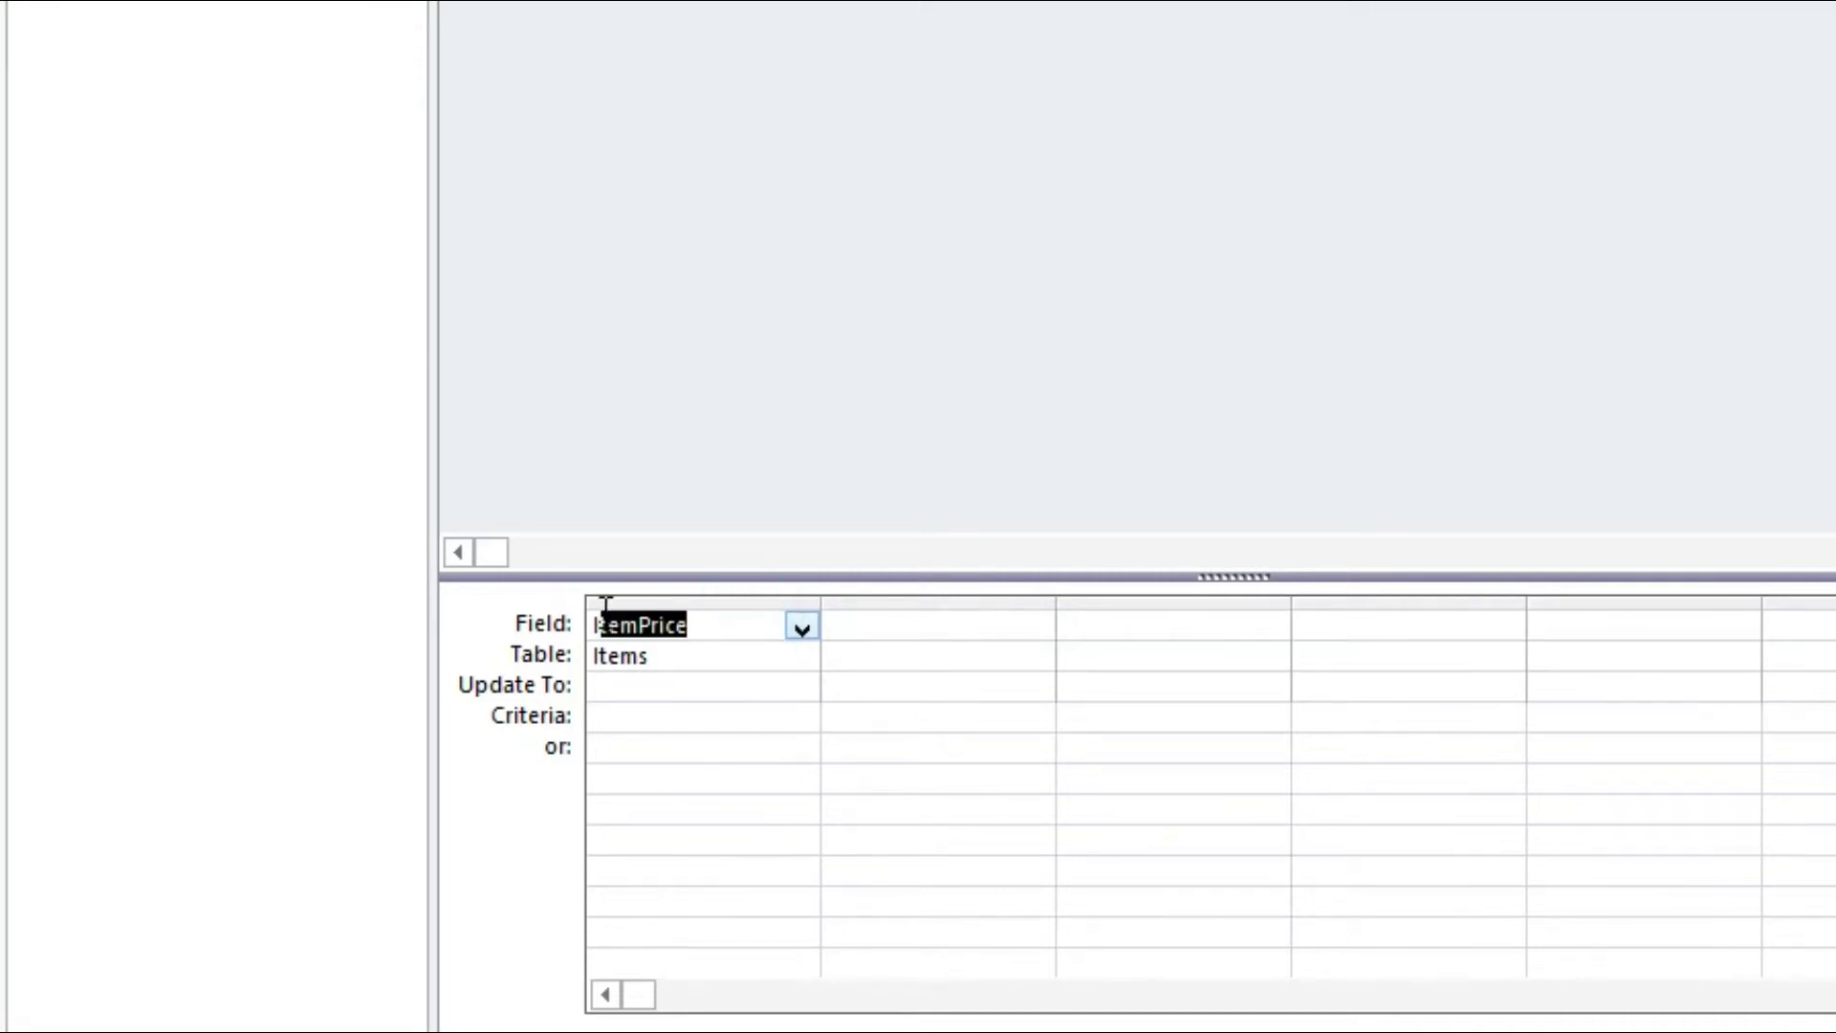
click(617, 684)
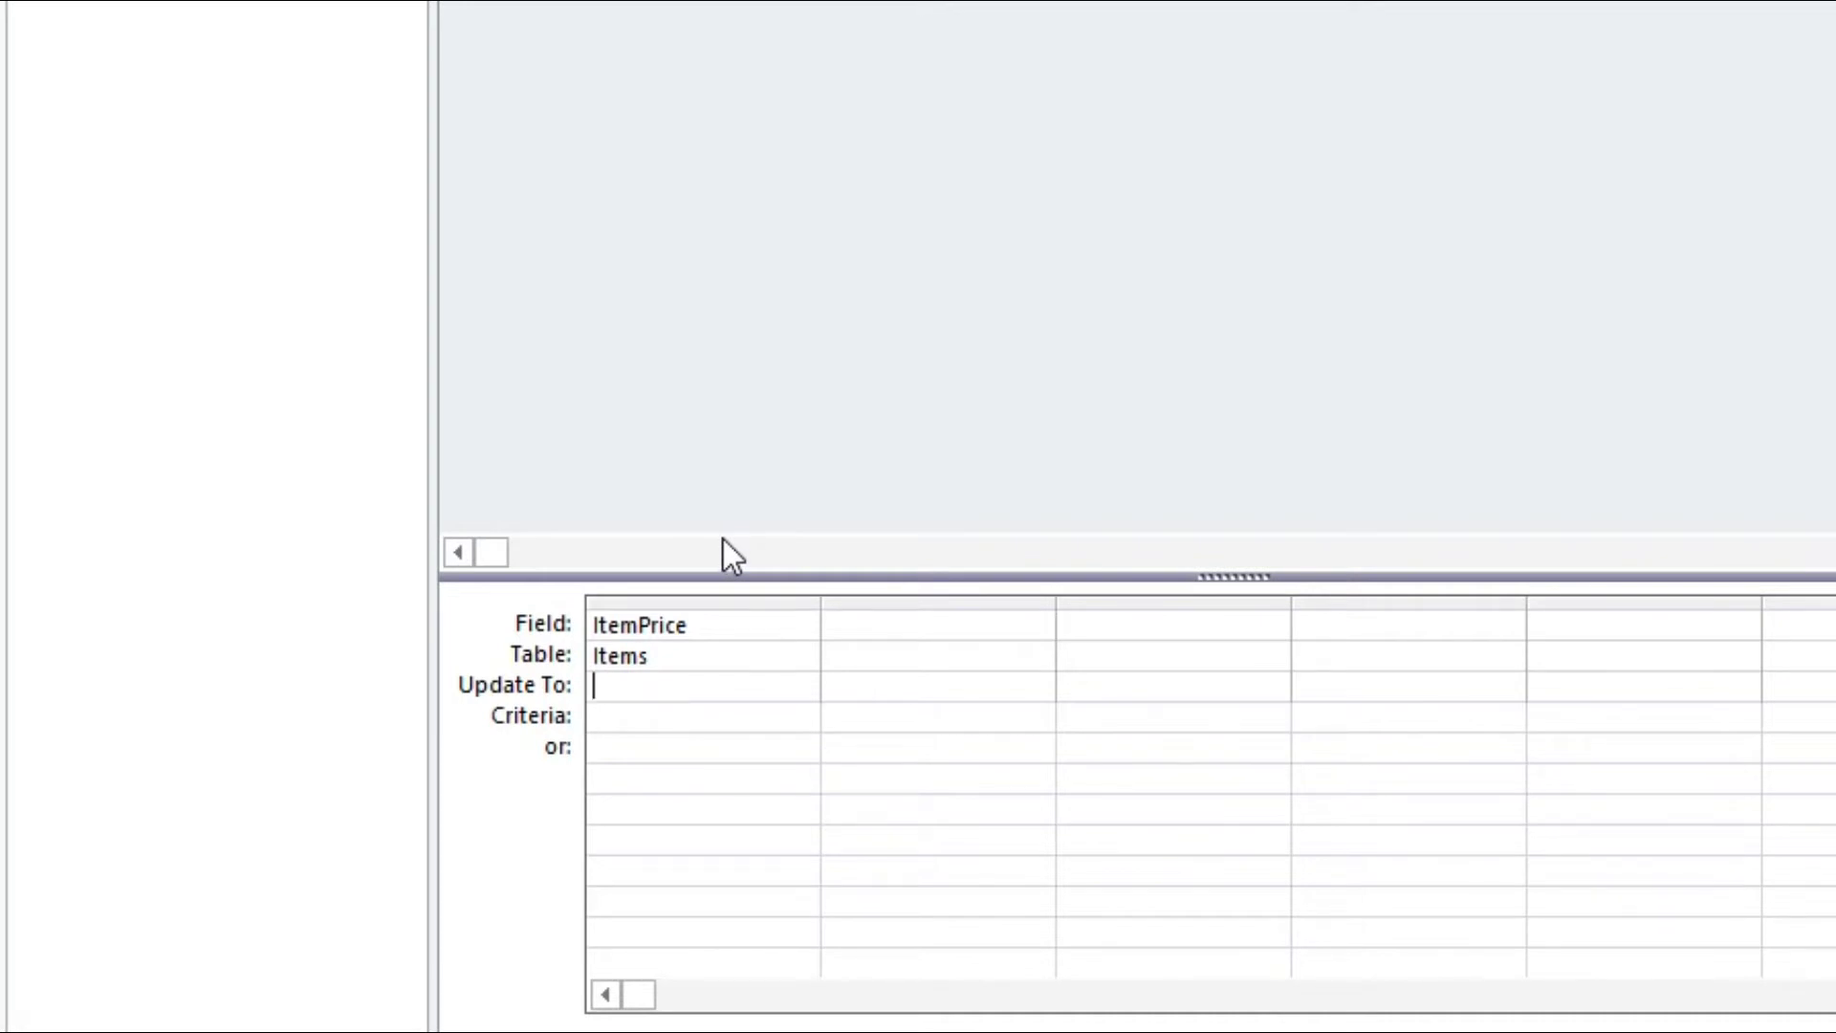
text([ItemPrice])
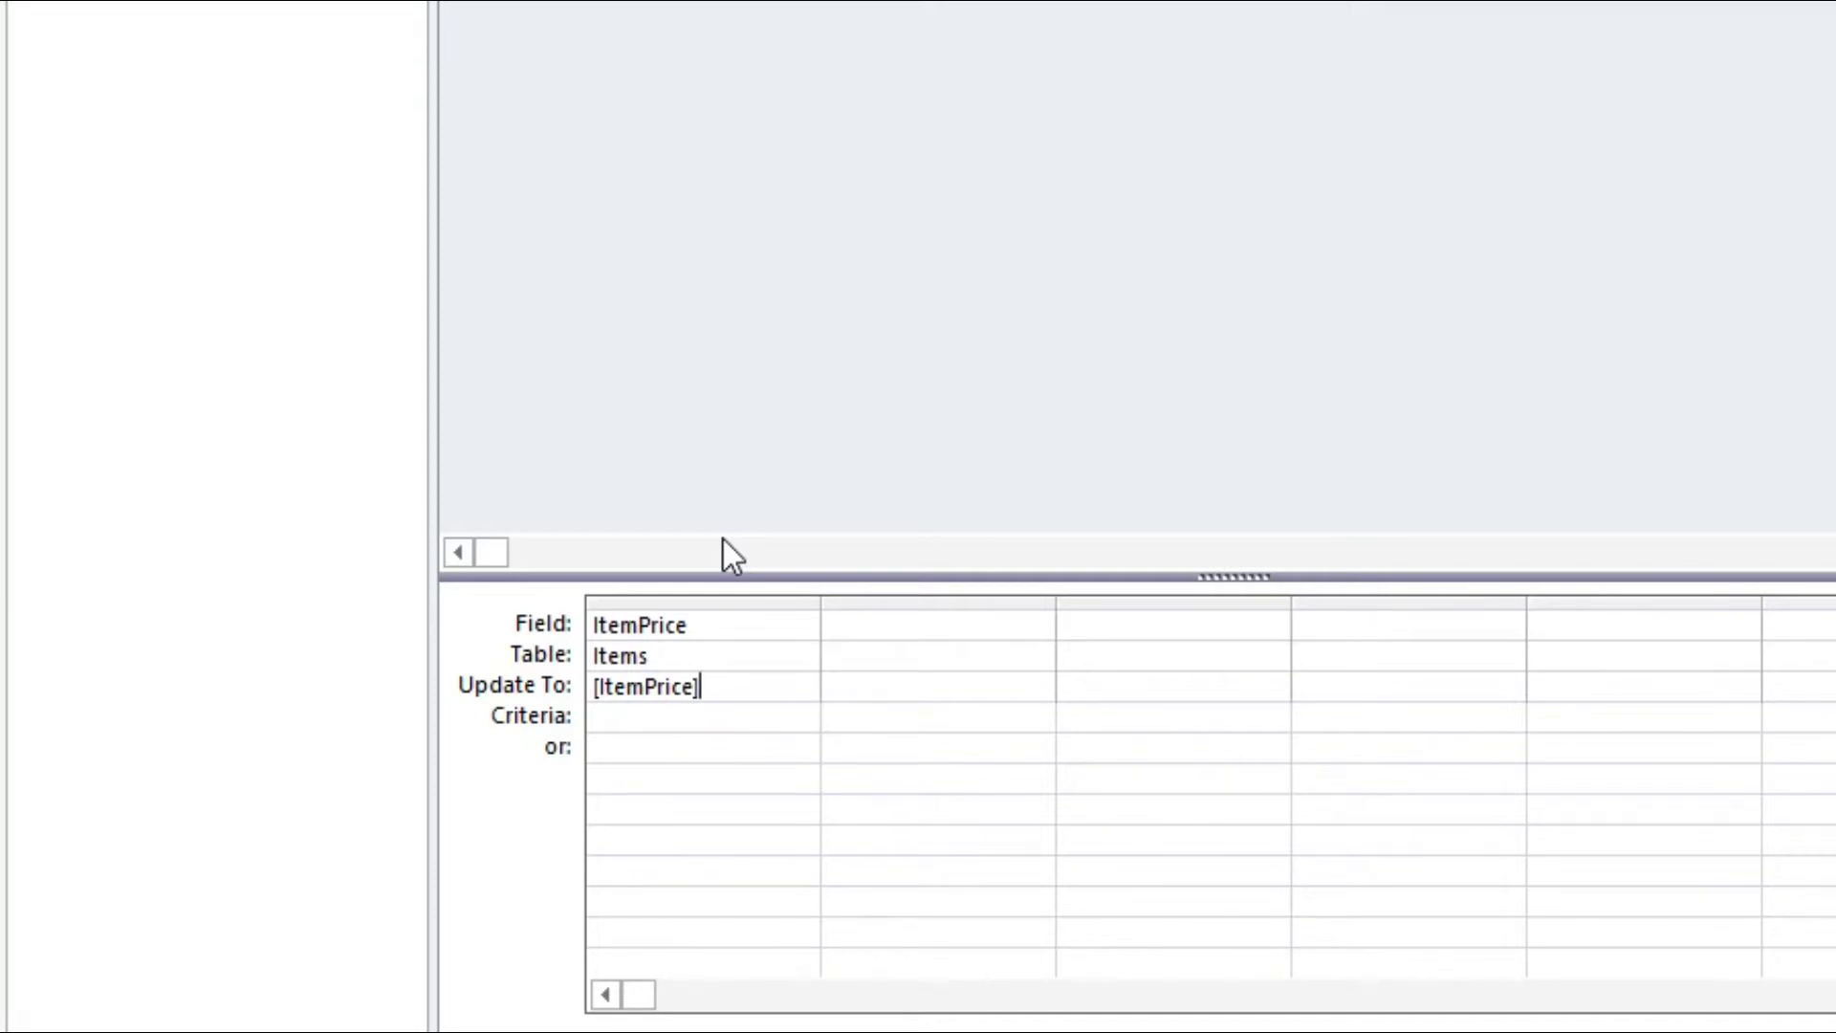
Step: Extend the Update To expression with a 10 percent increase factor so it reads [ItemPrice]*1.1
text(*)
text(1)
text(.)
text(01)
key(BackSpace)
text(2)
key(BackSpace)
text(3)
key(BackSpace)
key(BackSpace)
text(10)
key(BackSpace)
key(BackSpace)
text(01)
key(BackSpace)
text(2)
key(BackSpace)
text(3)
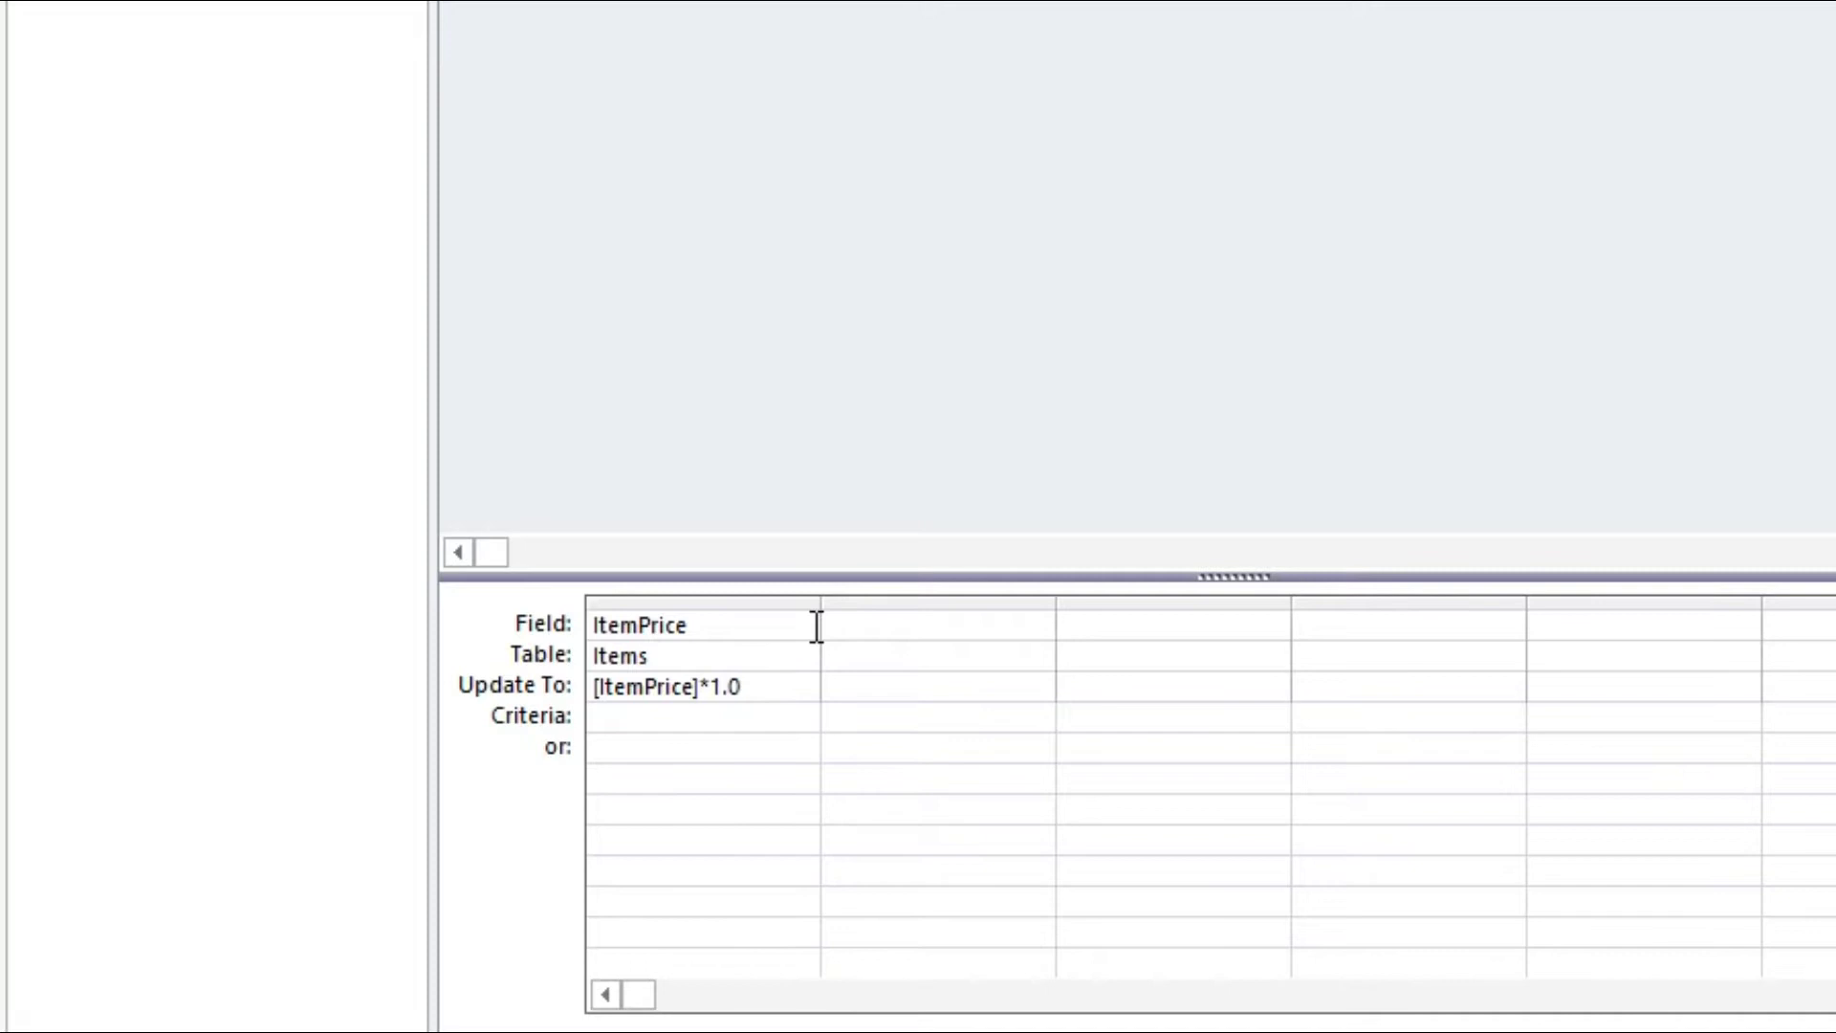
key(BackSpace)
text(1)
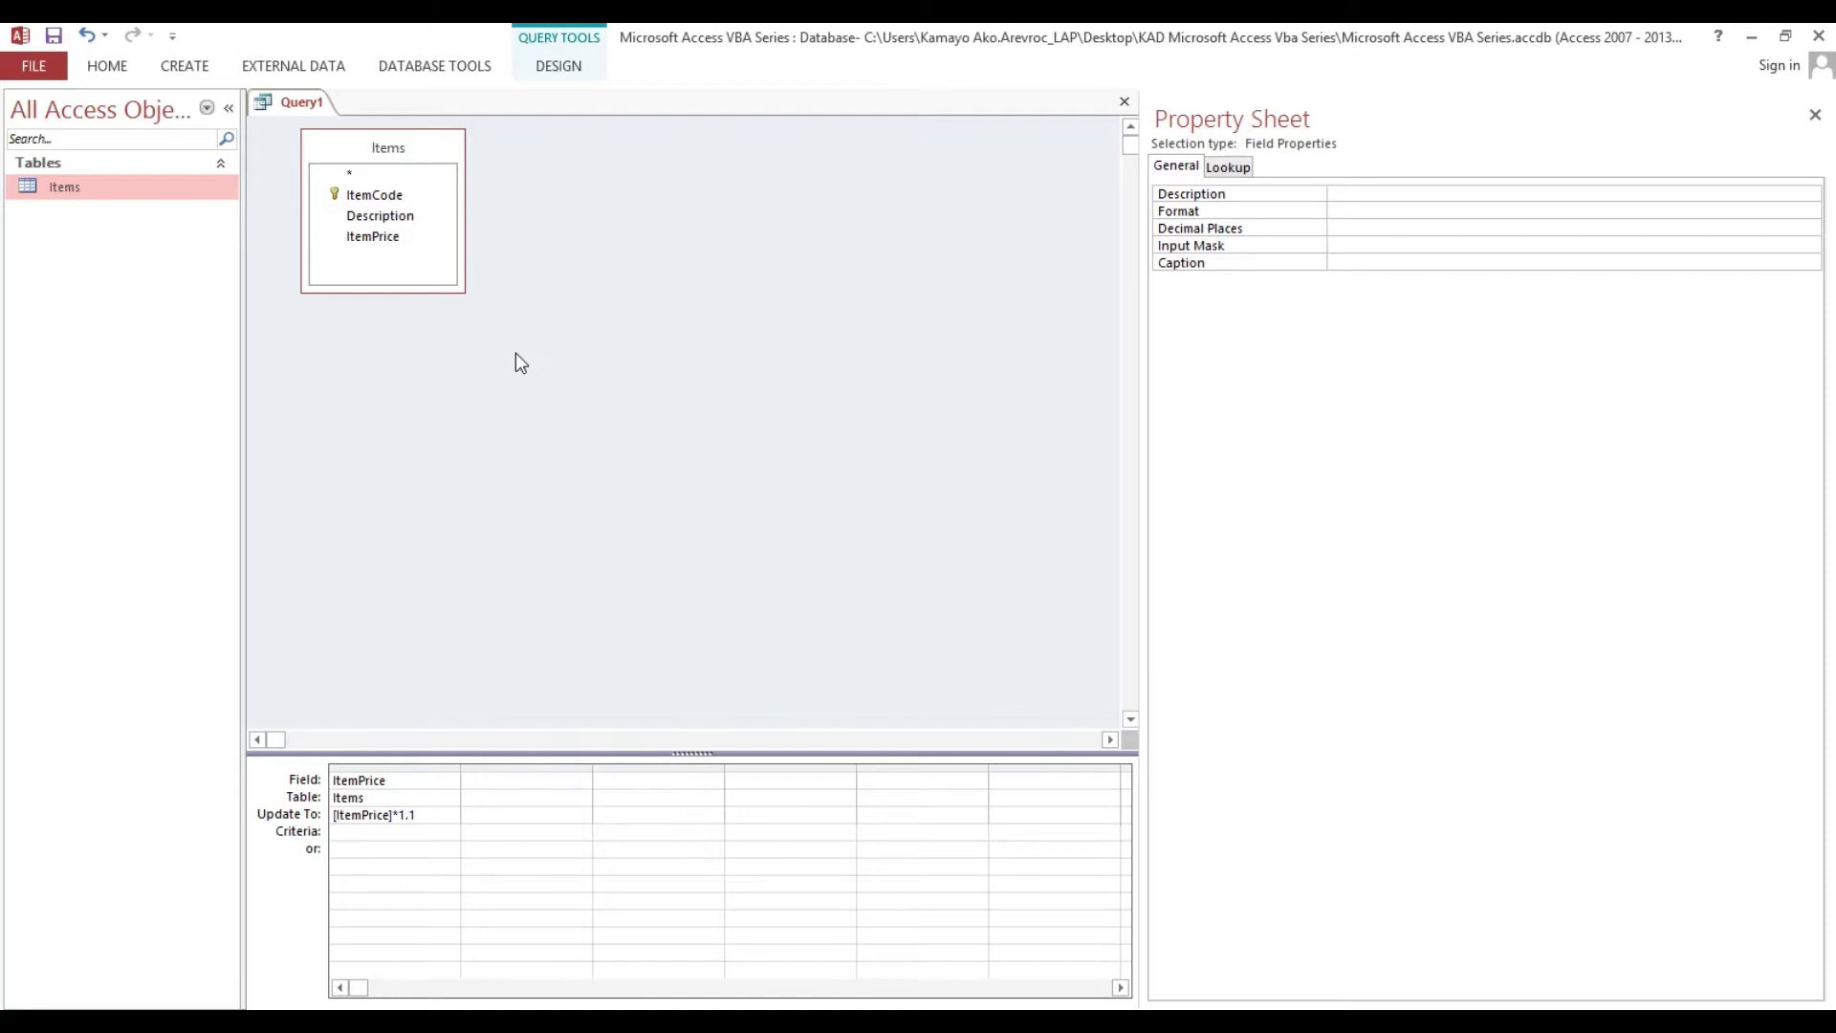
Step: Show the update query in SQL view and select its whole UPDATE statement
click(562, 66)
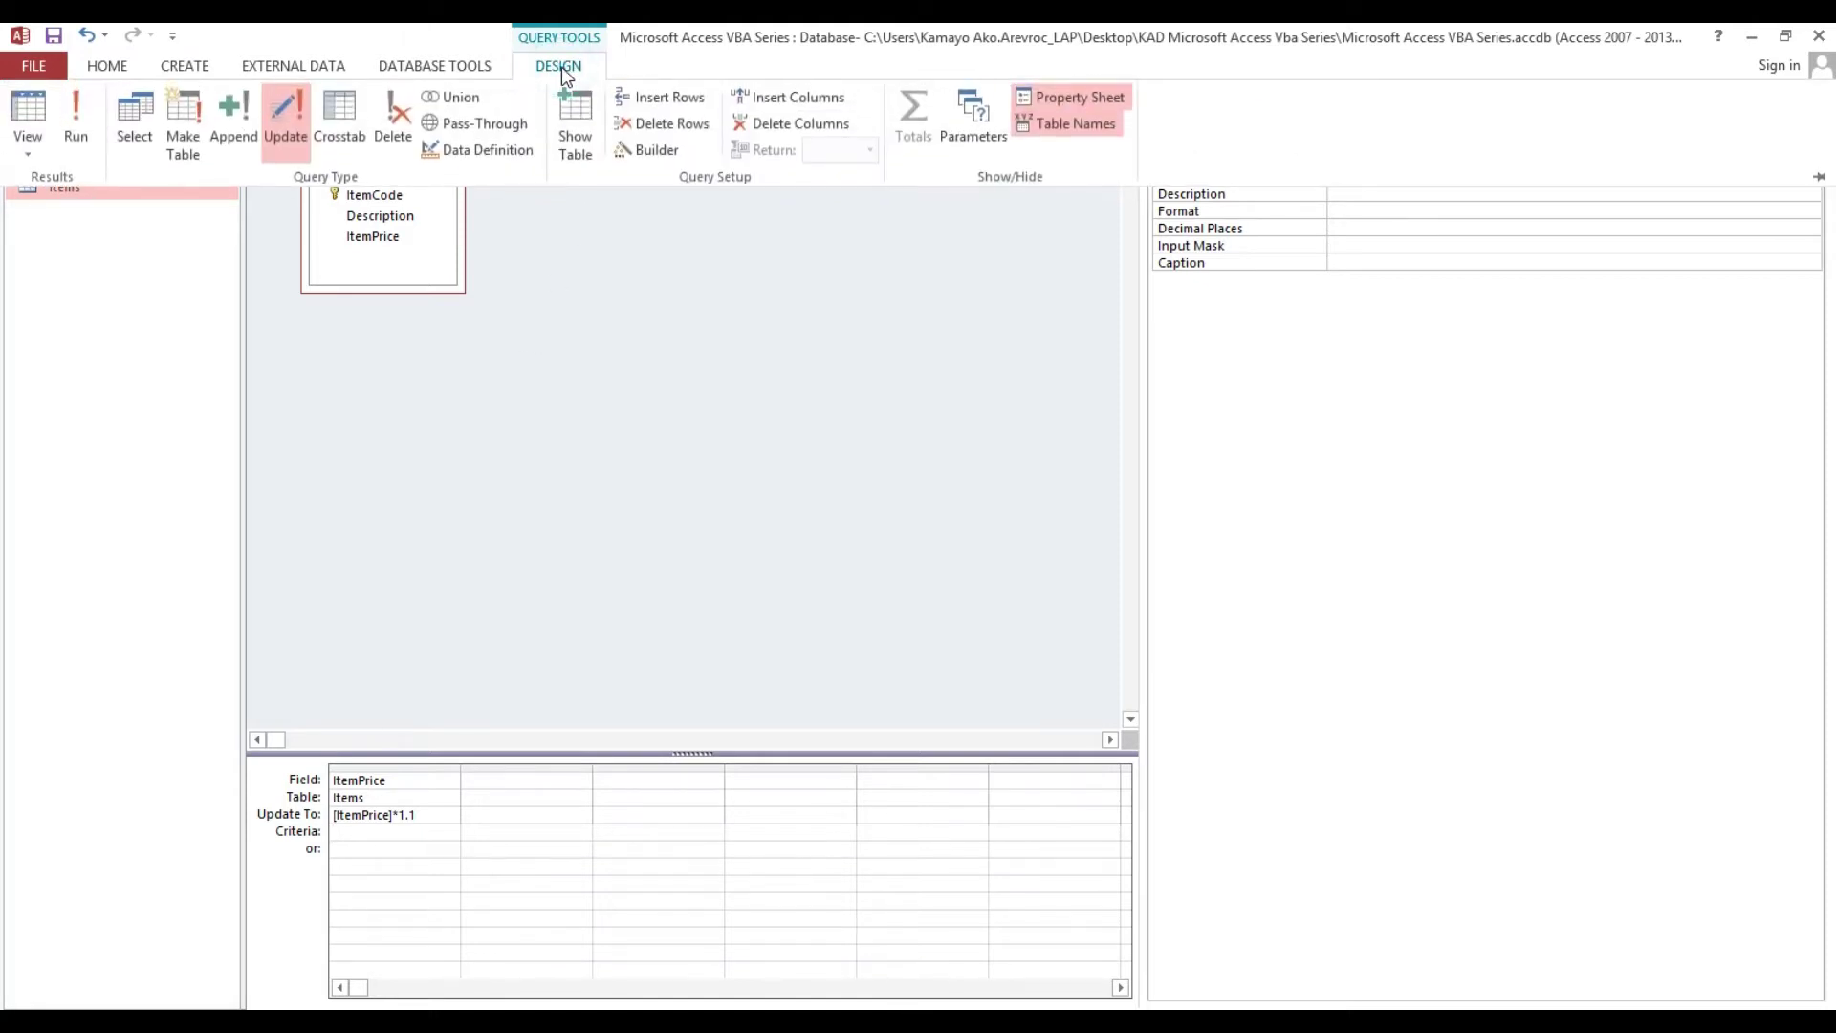
click(27, 155)
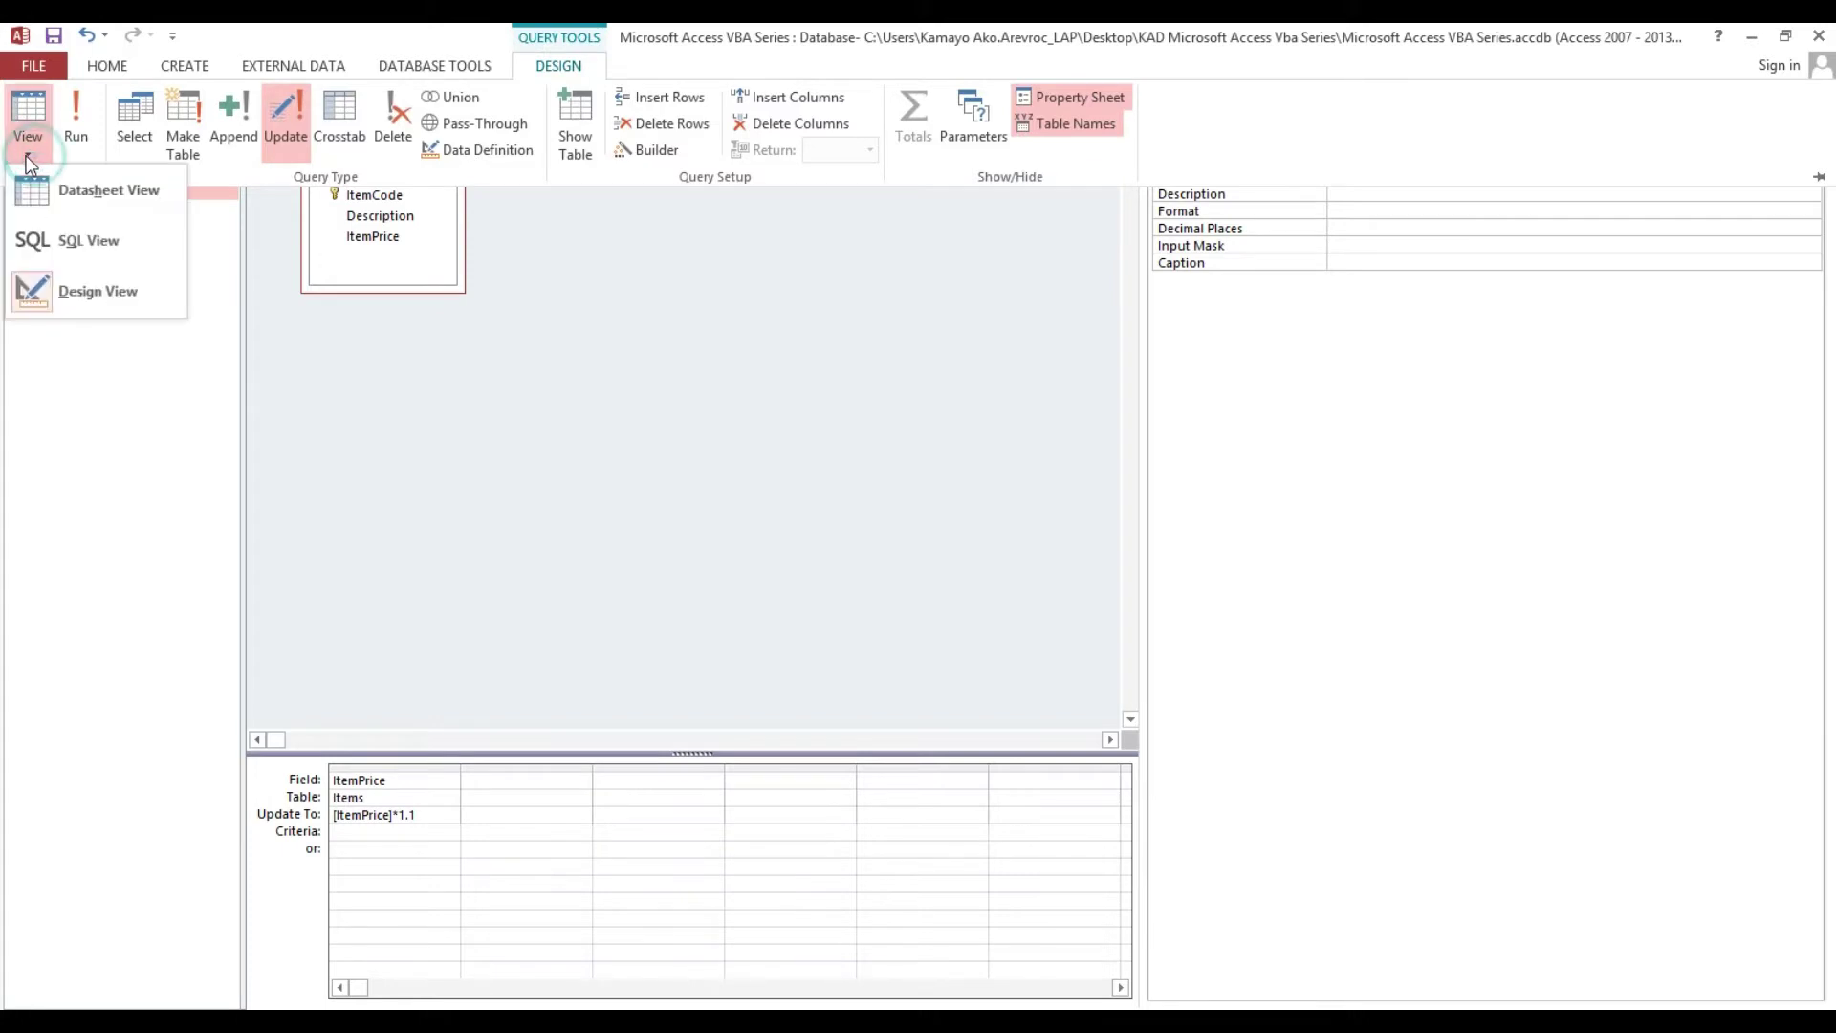
click(136, 241)
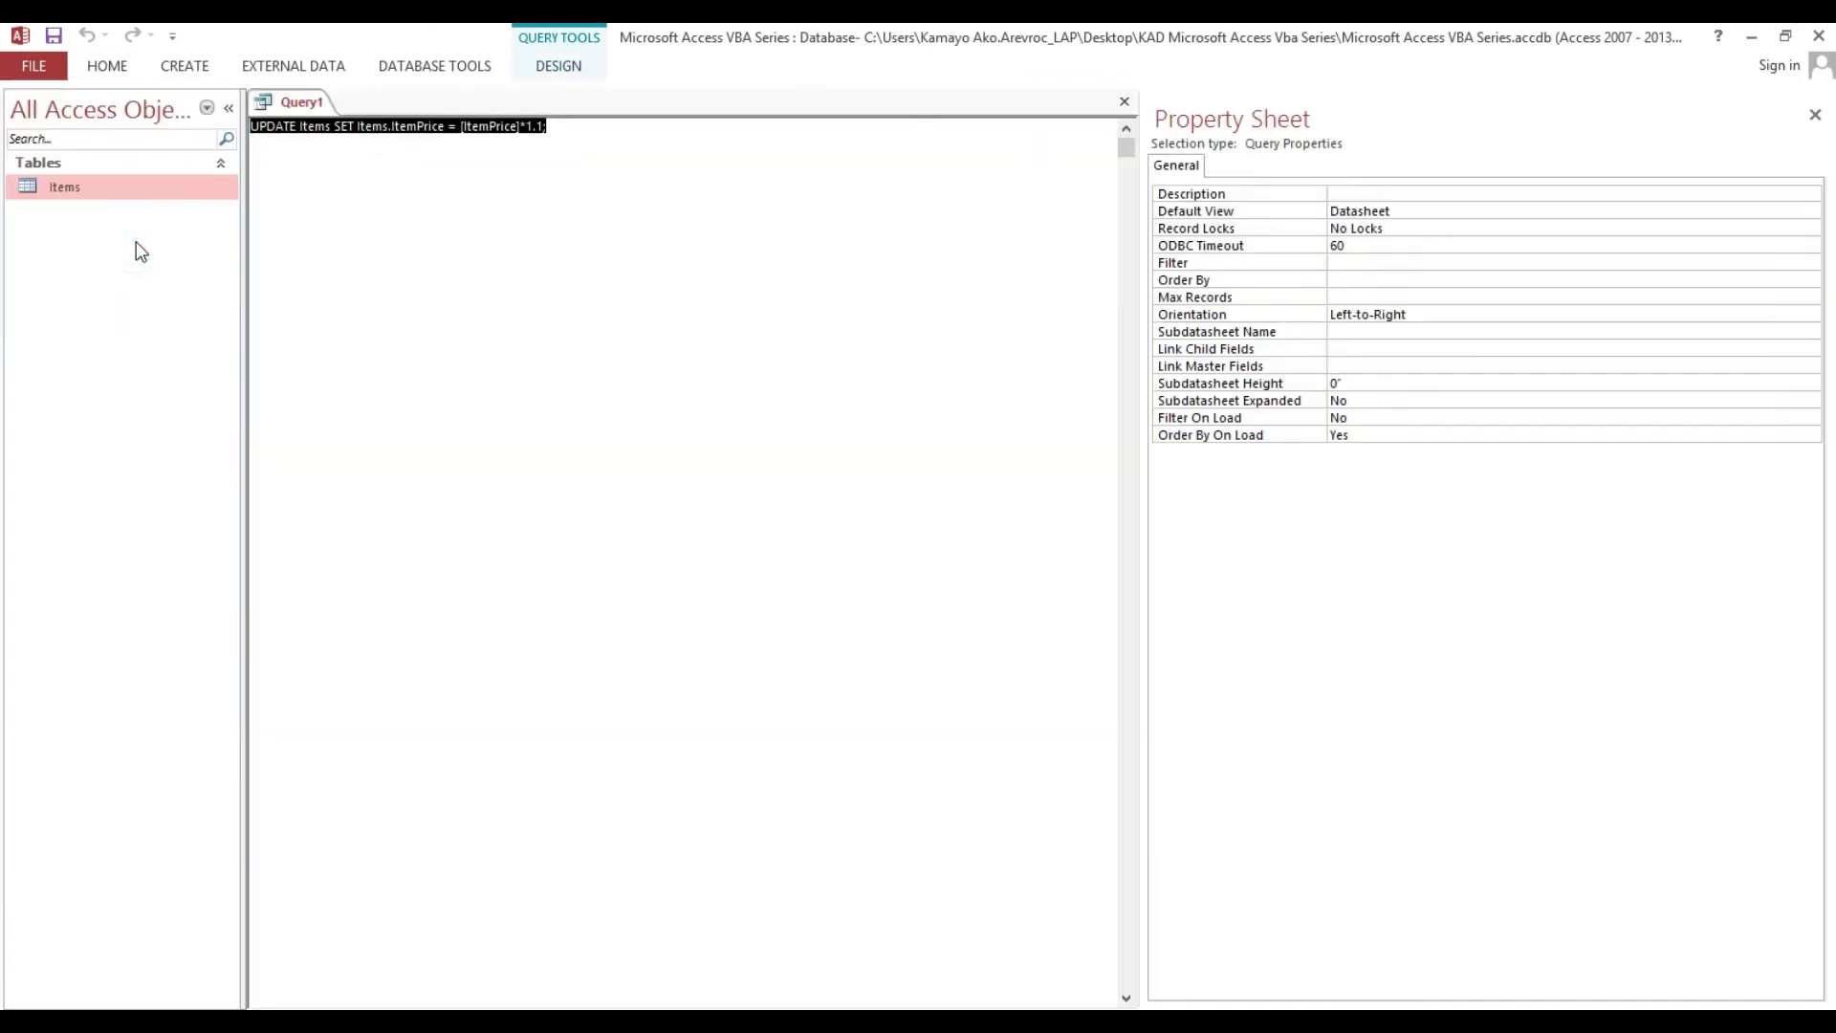
click(539, 164)
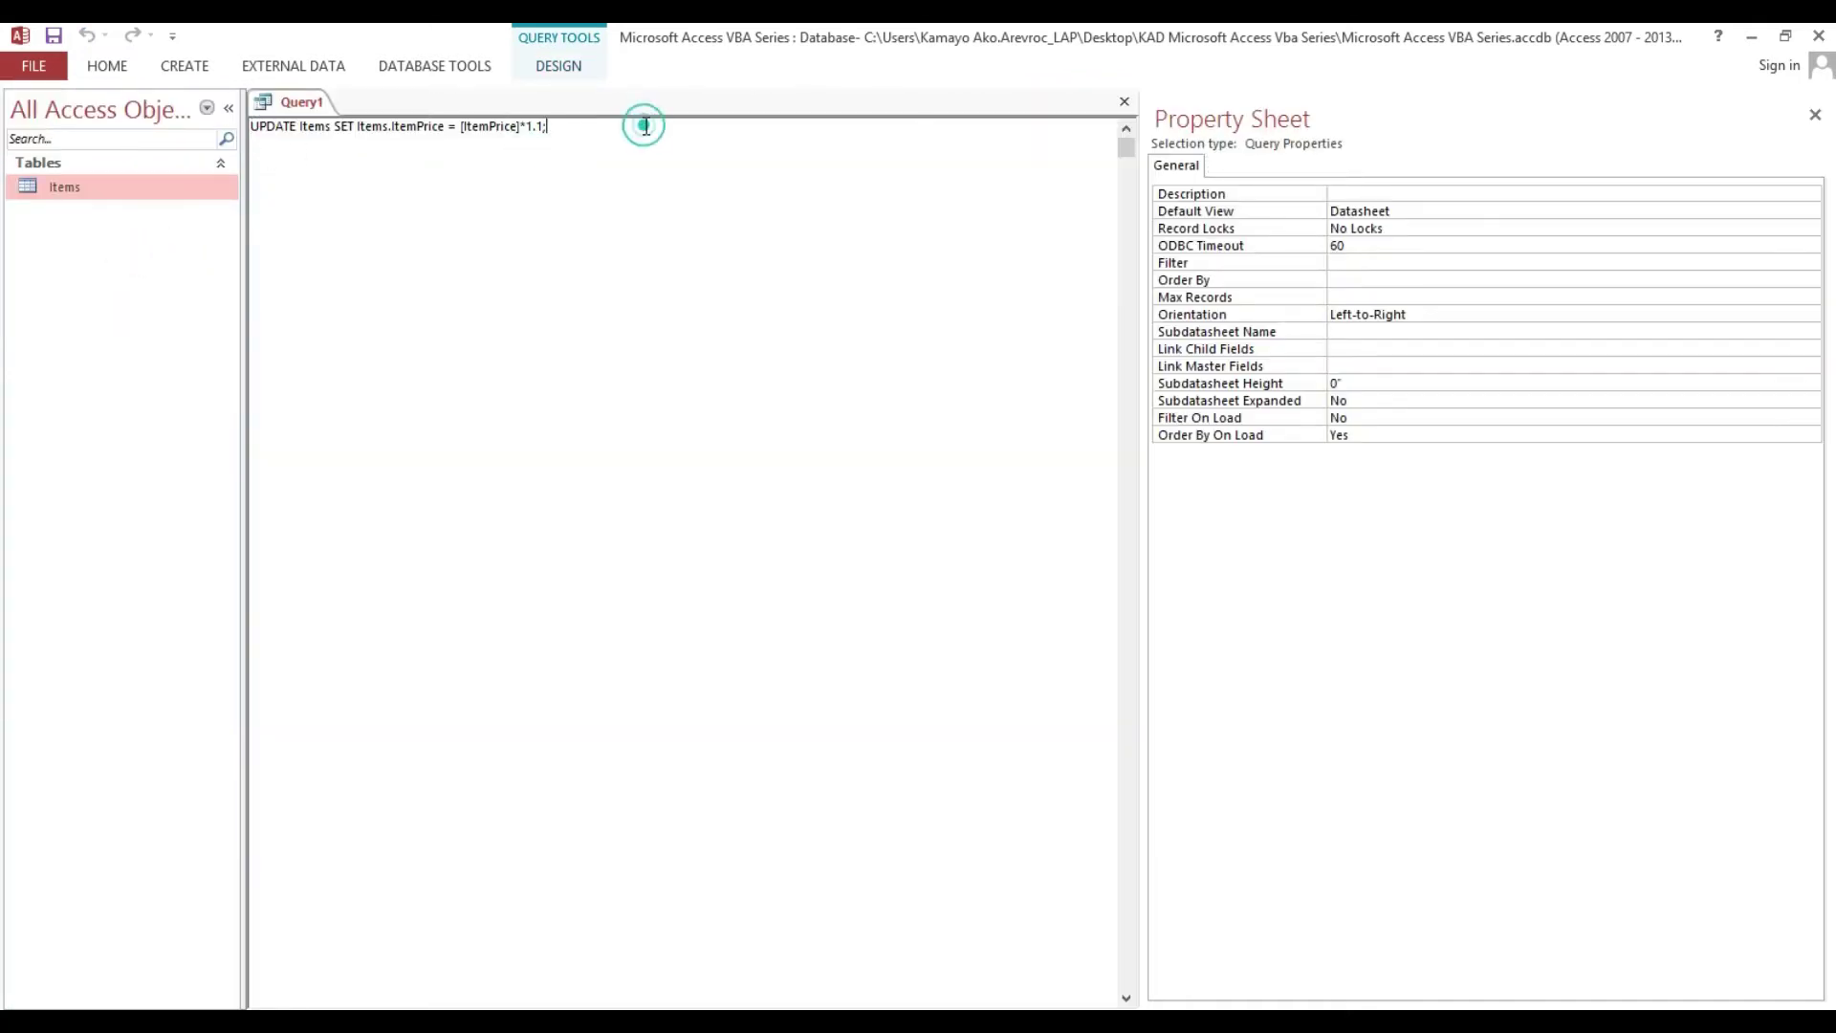
drag(644, 125, 244, 125)
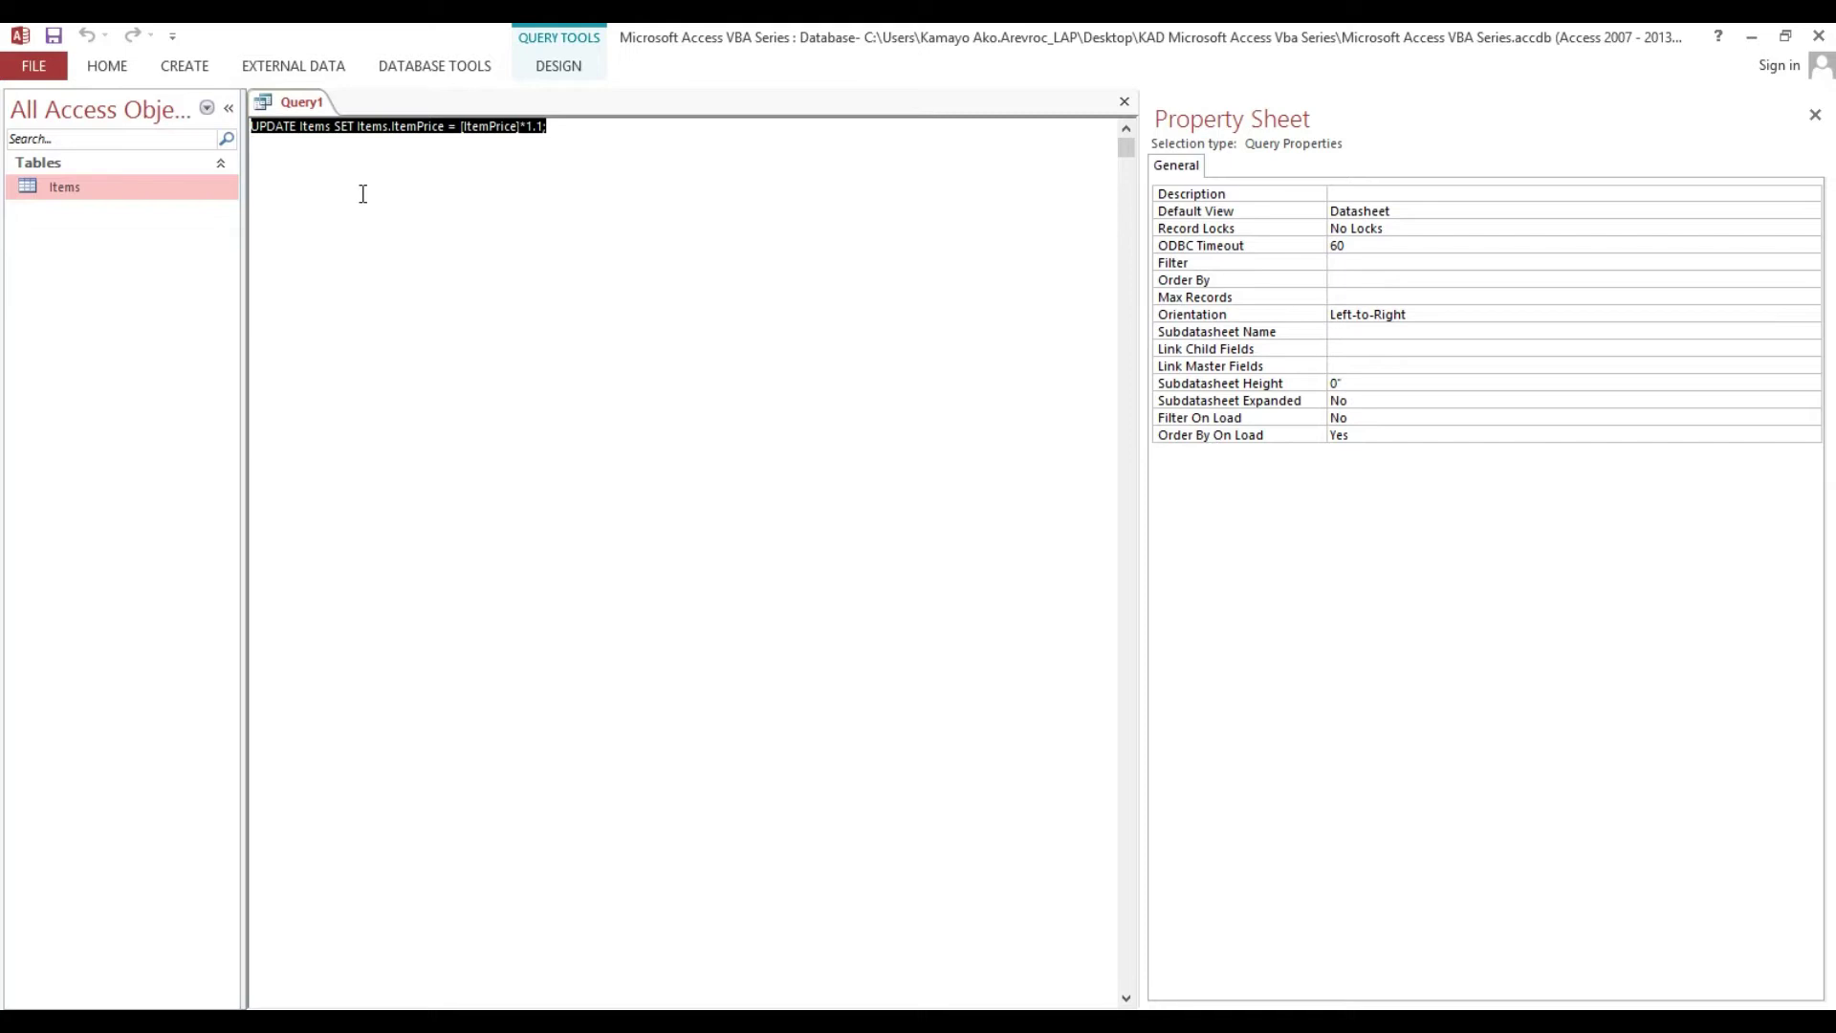
Step: Create a blank form in Design view and enlarge its Detail section to about 6.6 by 5.3 inches
click(189, 68)
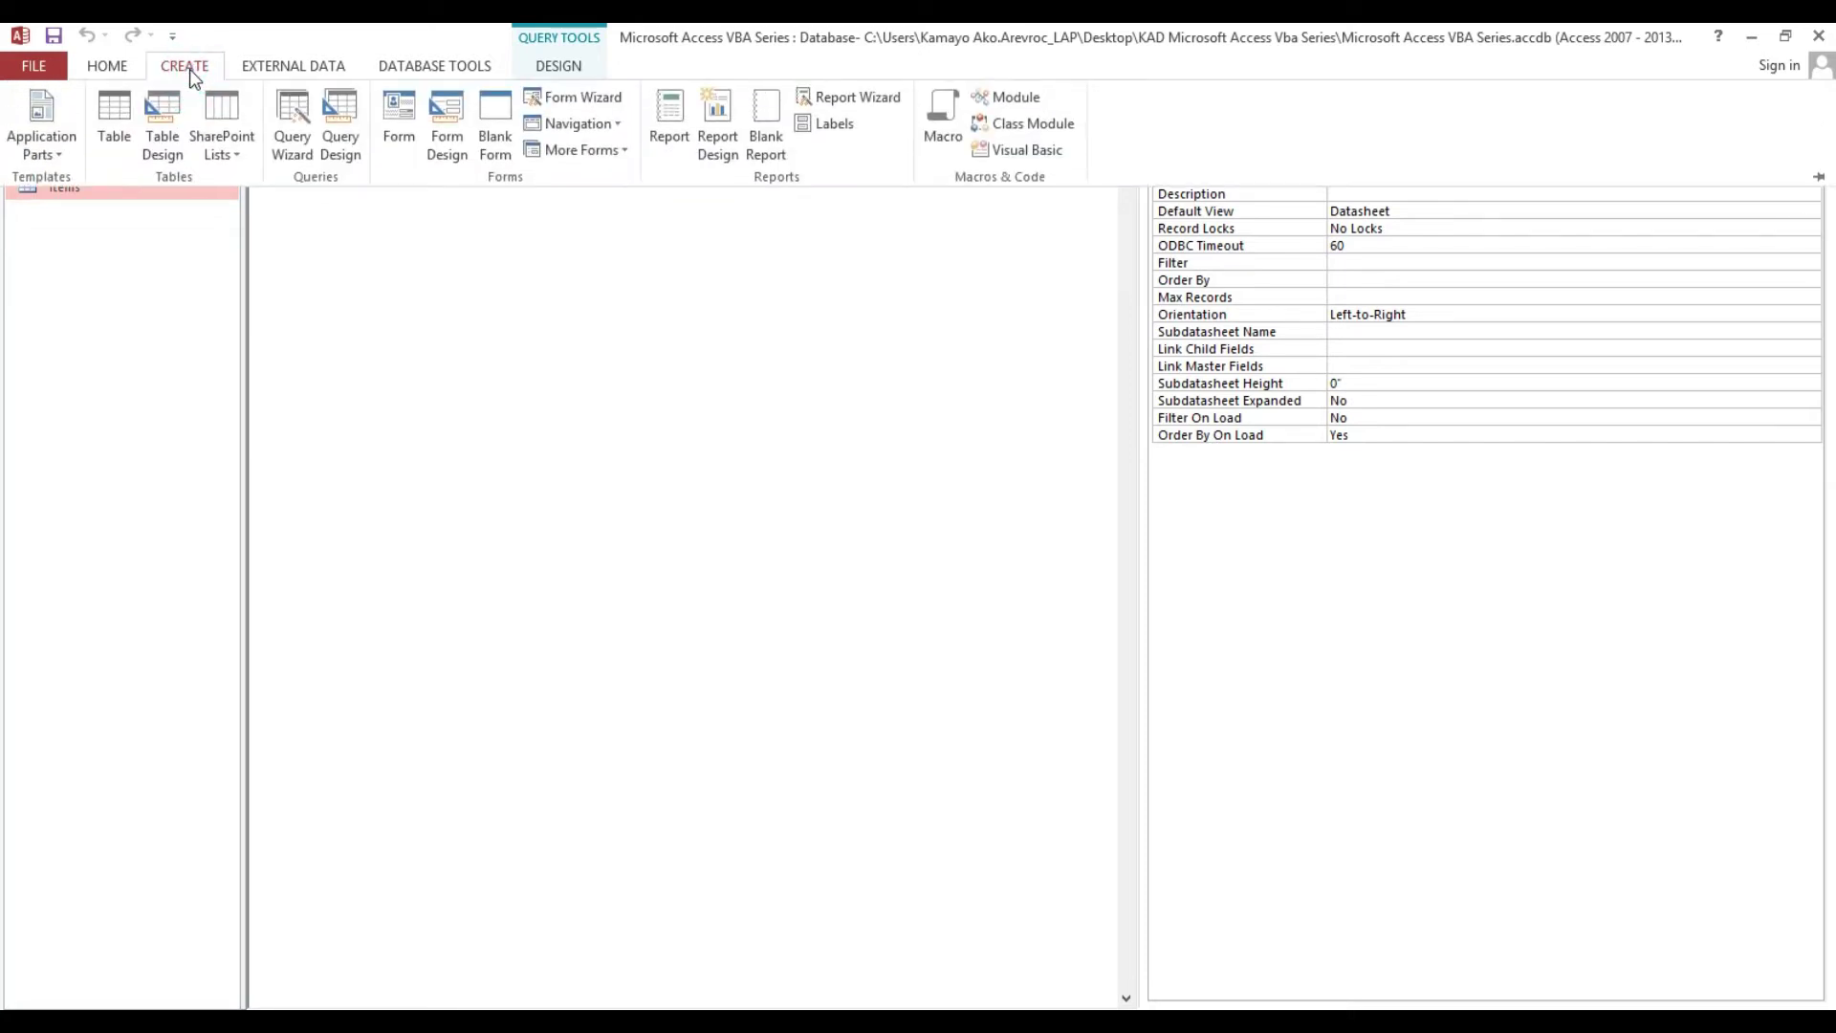
click(446, 143)
drag(949, 739, 997, 745)
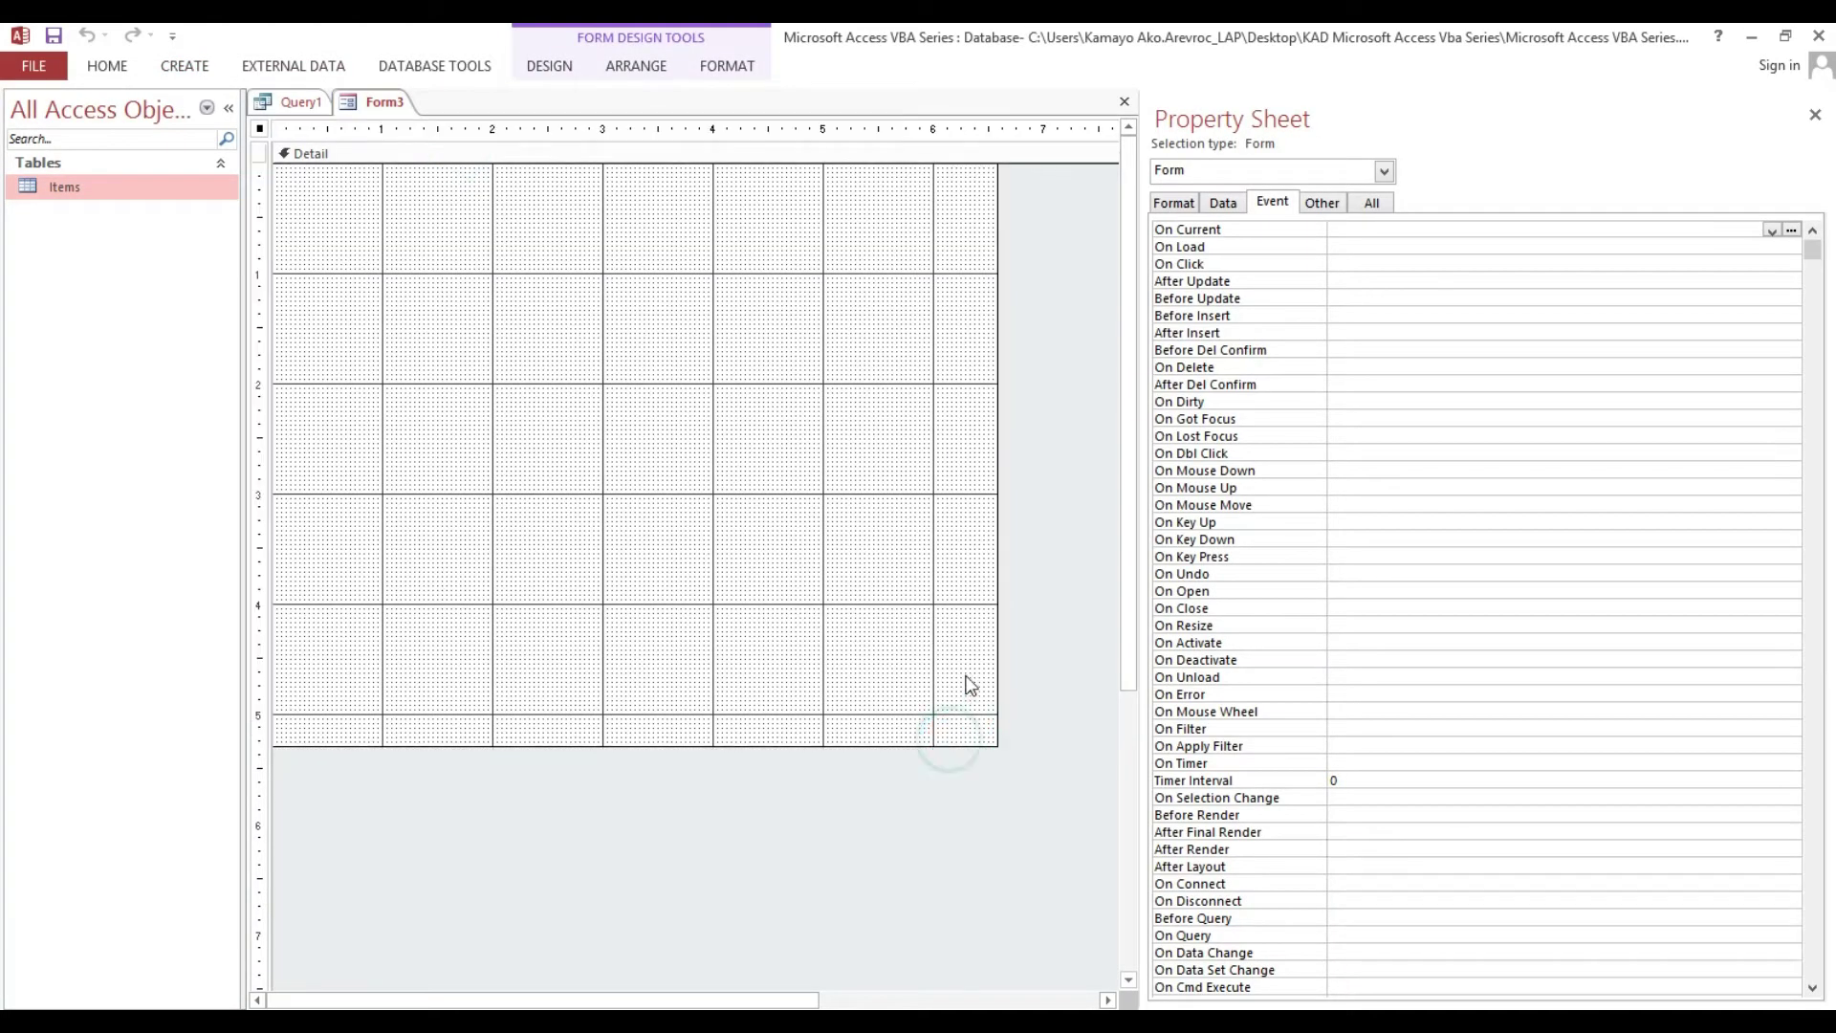
Step: Save the new form as Item Price Increase
key(ctrl+s)
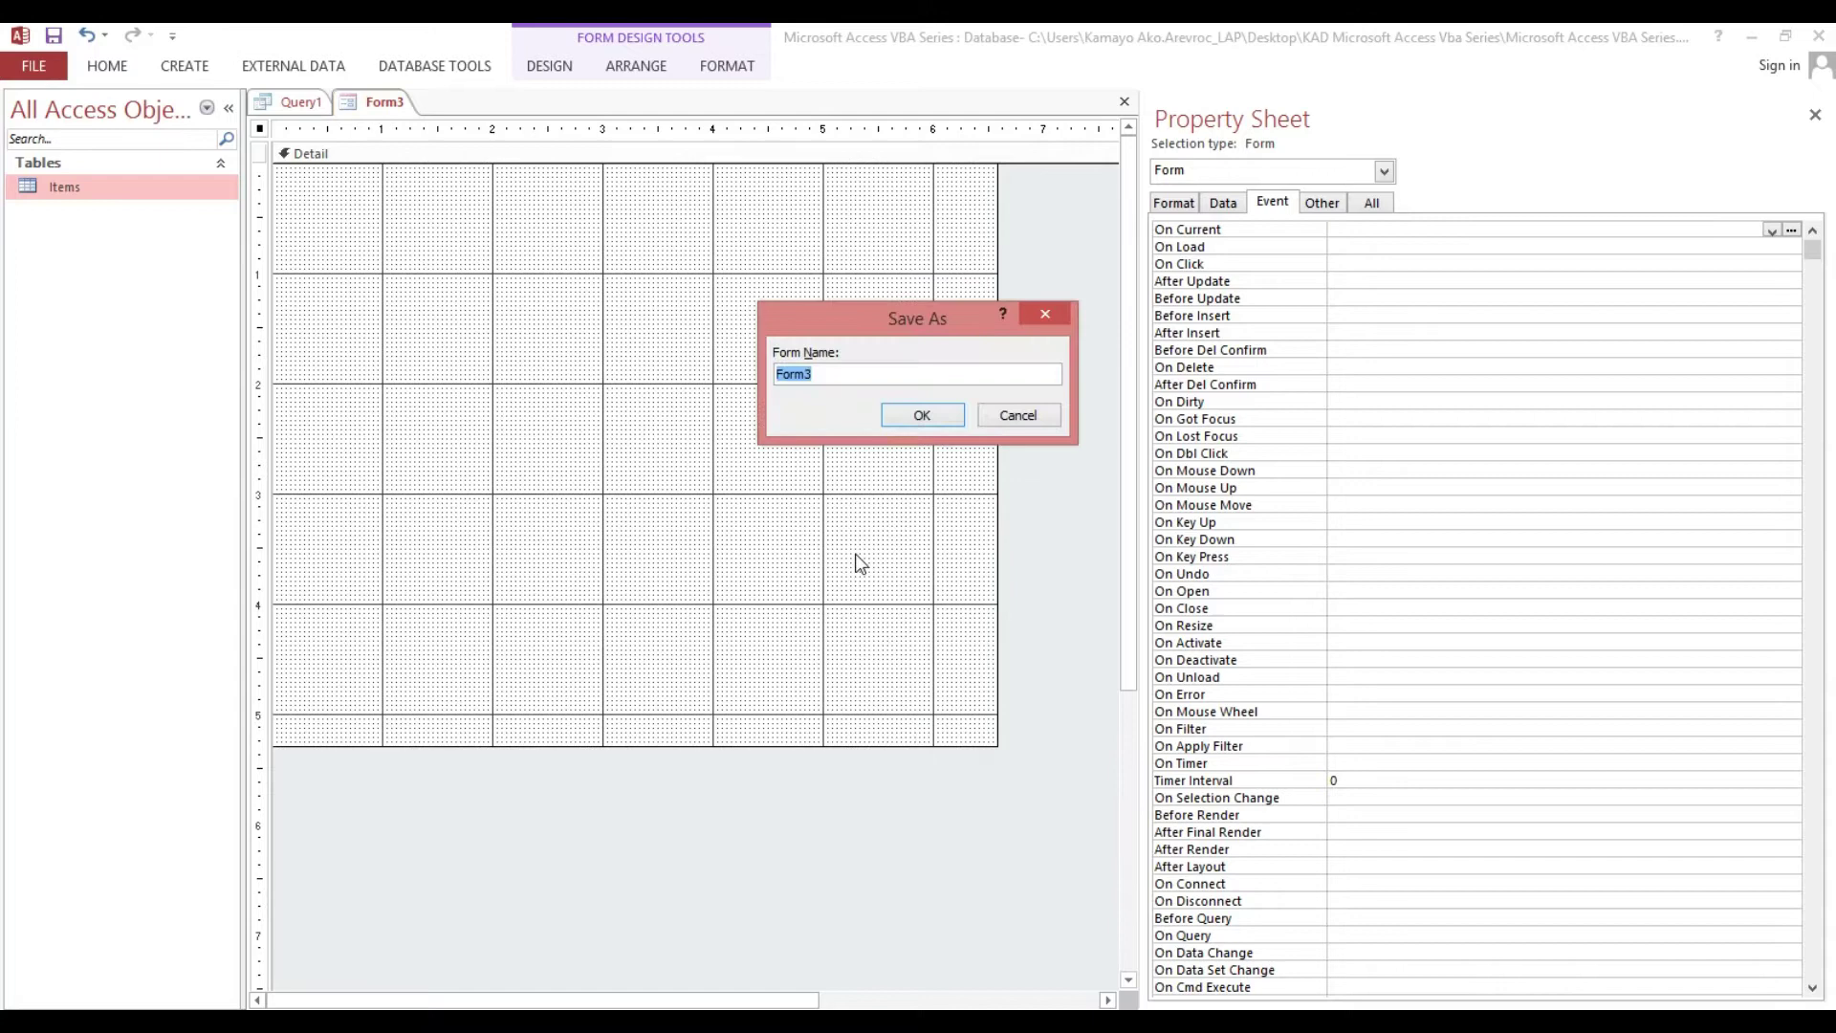
text(e)
text(Item P)
click(937, 419)
click(497, 321)
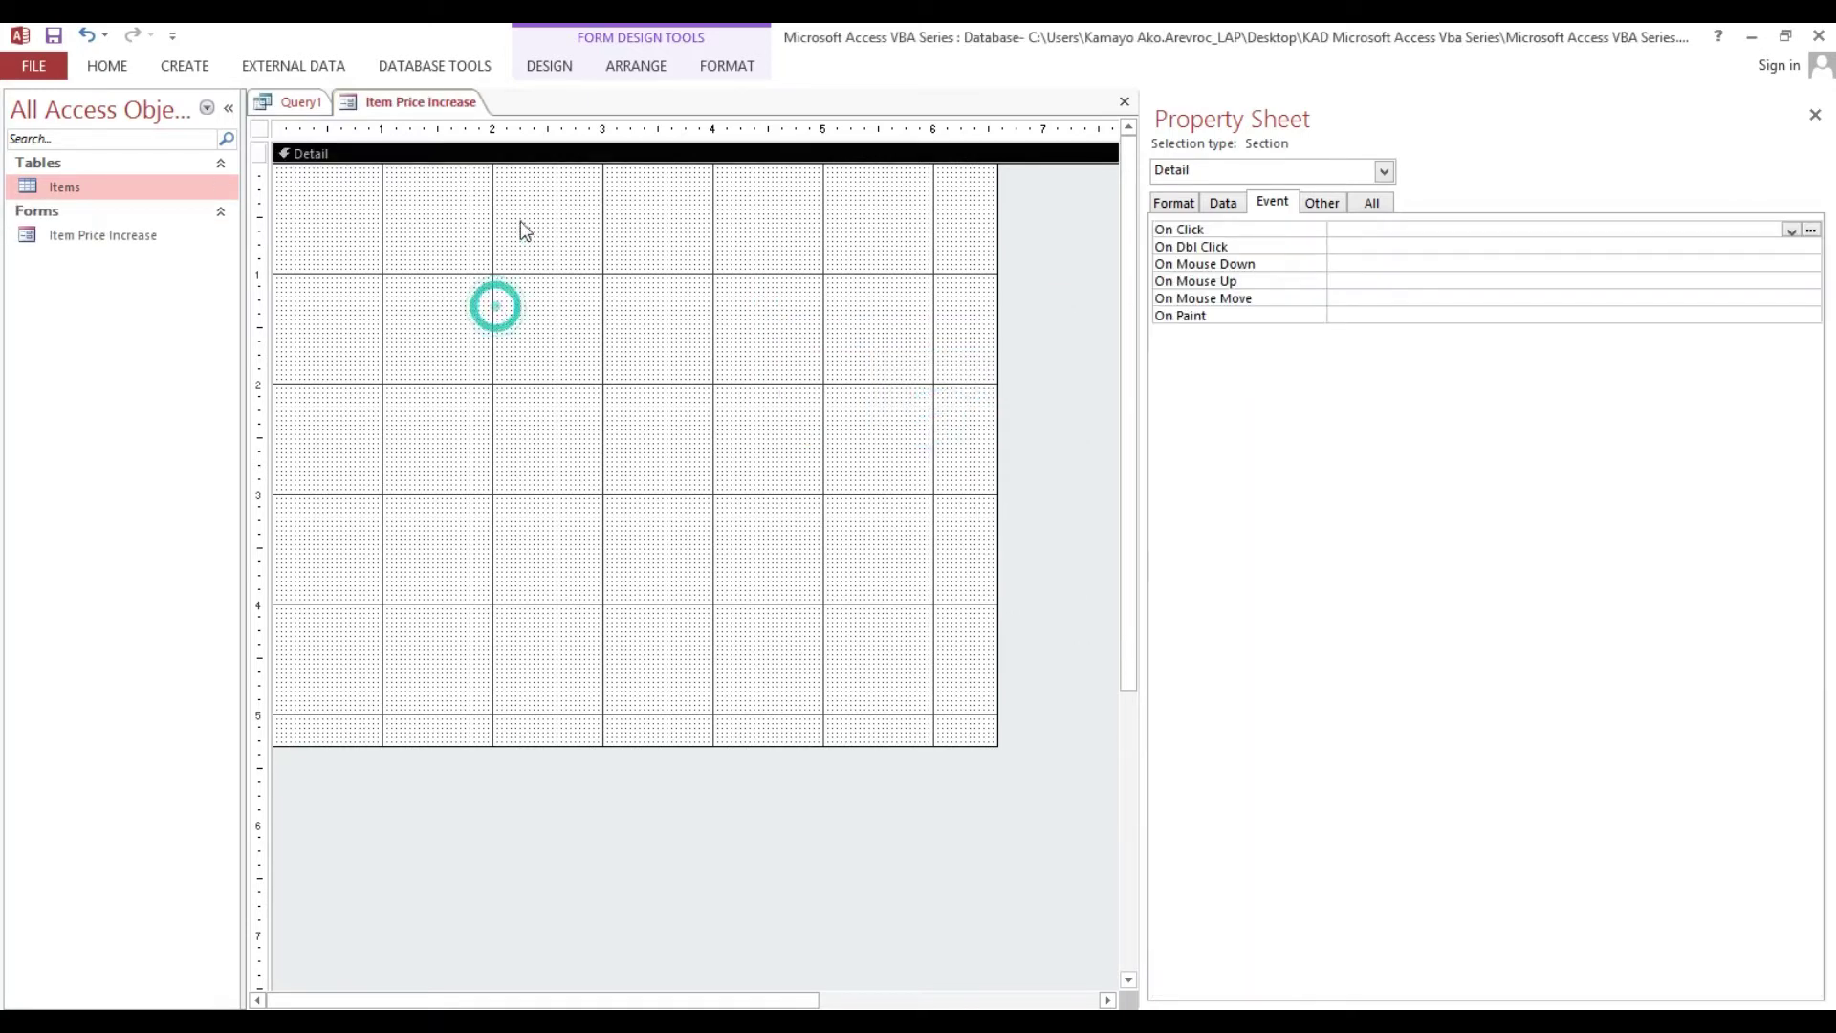
Step: Draw a command button about 1.79 by 0.67 inches in the form's Detail section, without using the Command Button Wizard
click(550, 66)
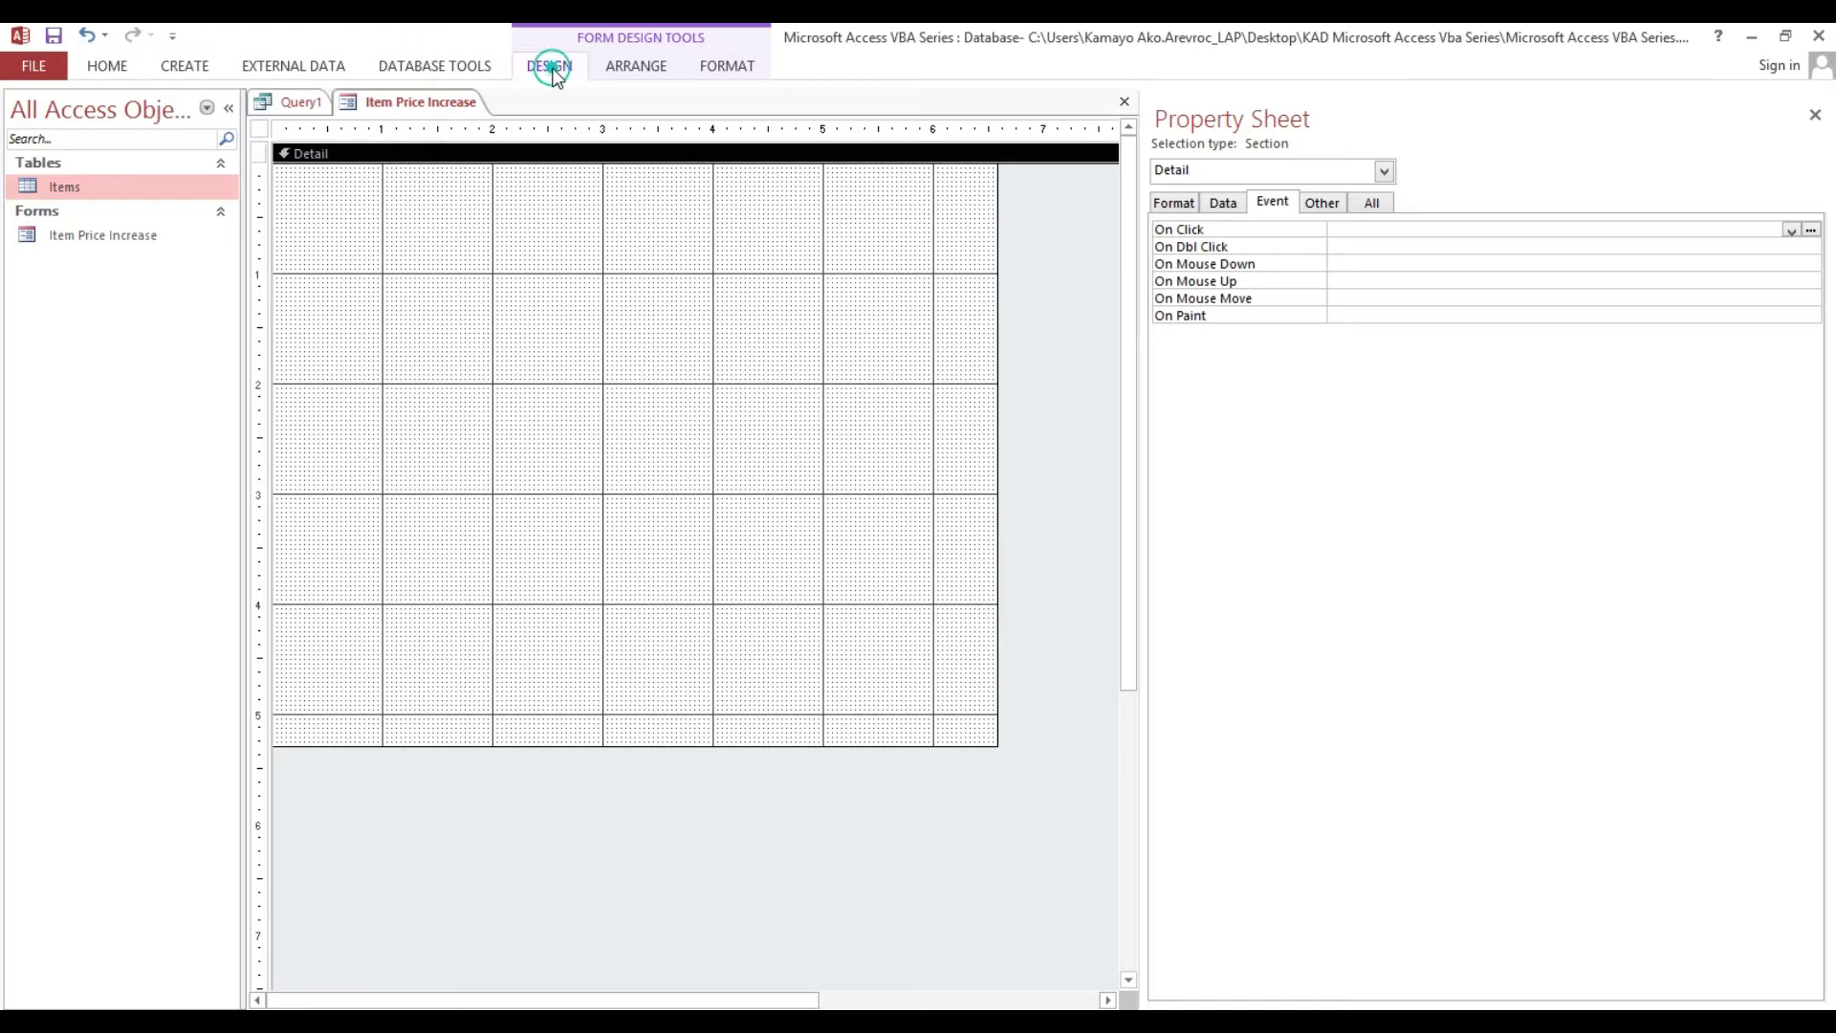
click(373, 121)
click(467, 332)
drag(462, 306, 658, 383)
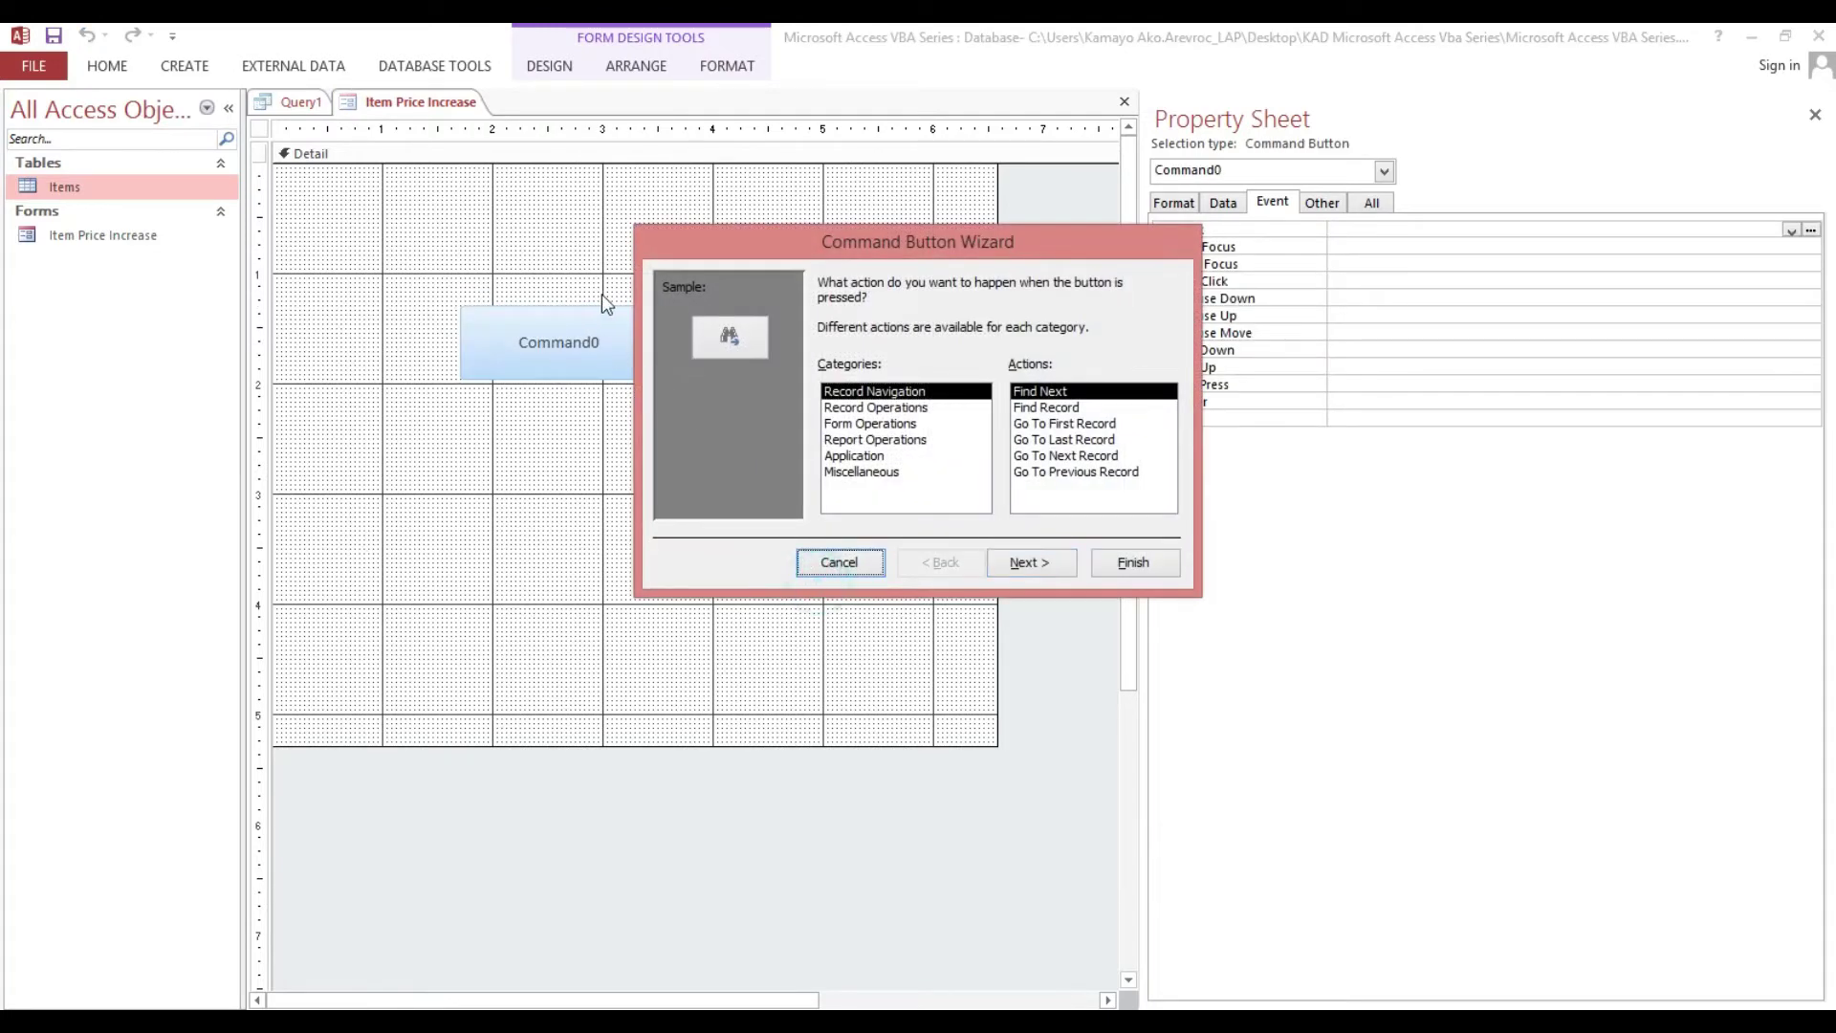
click(818, 566)
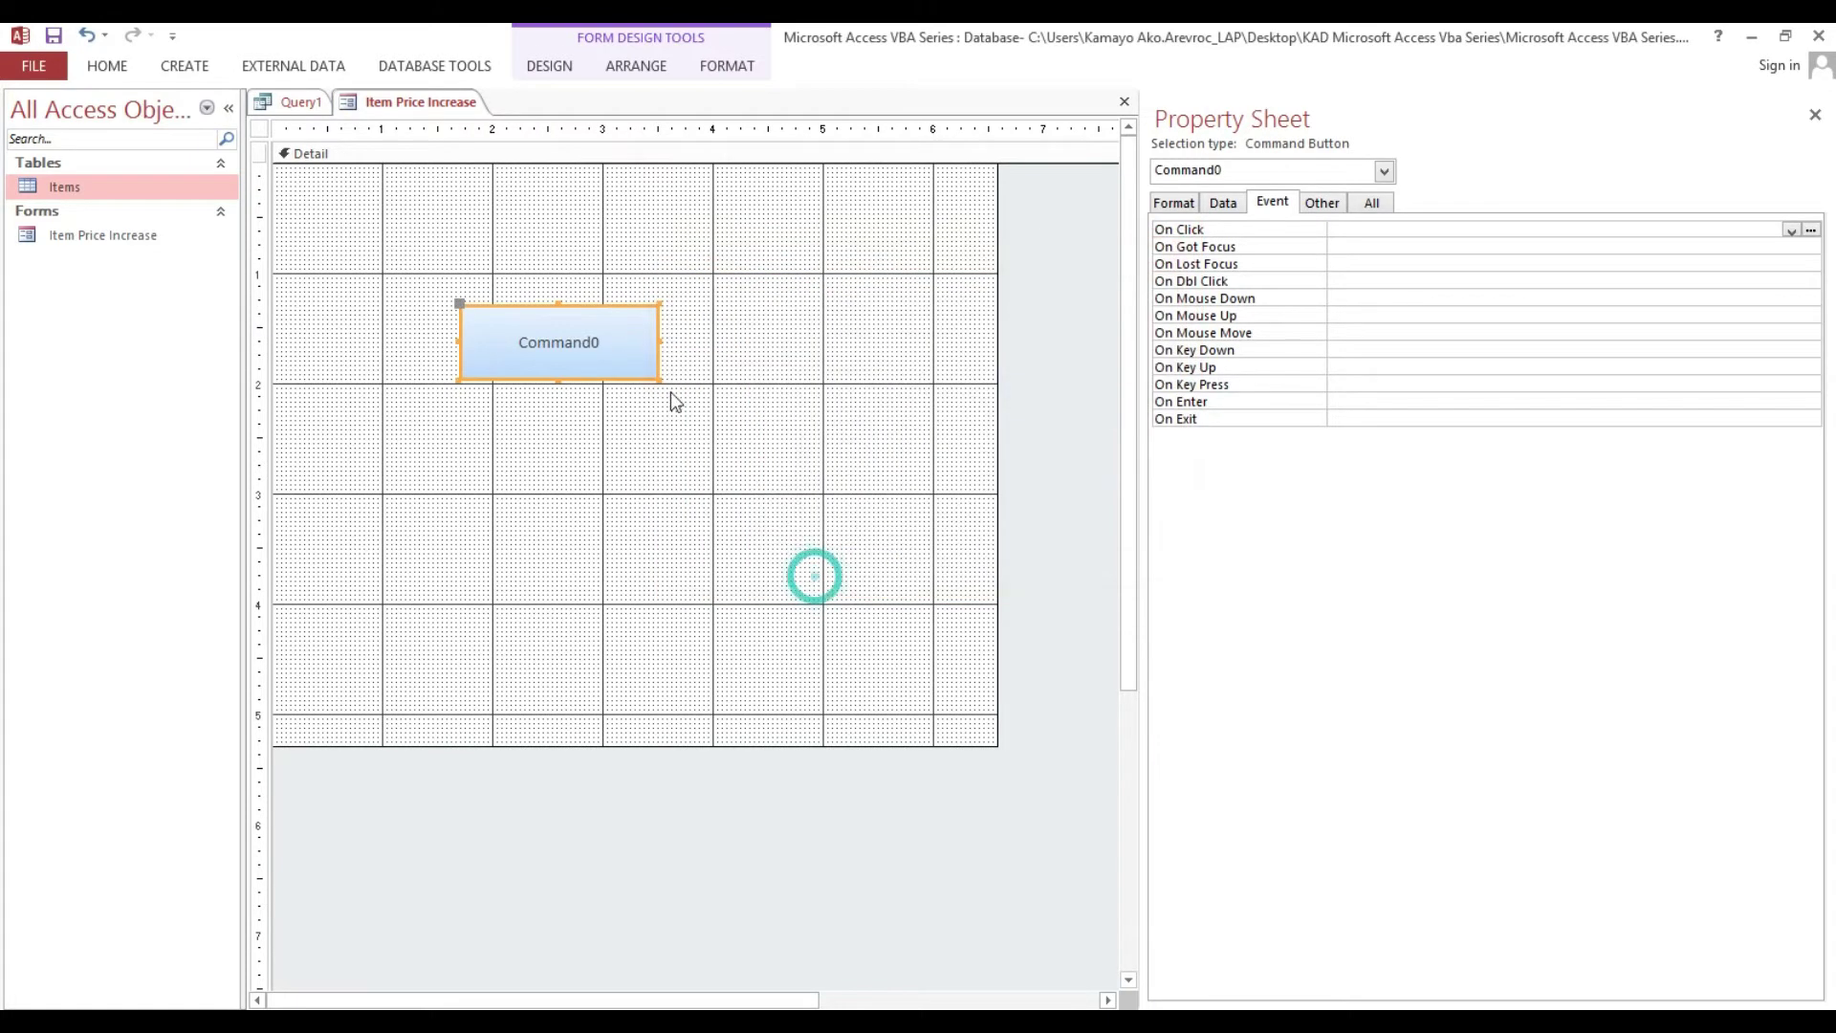
Step: Set the command button's caption to Increase Price
click(1172, 202)
drag(1445, 234, 1030, 232)
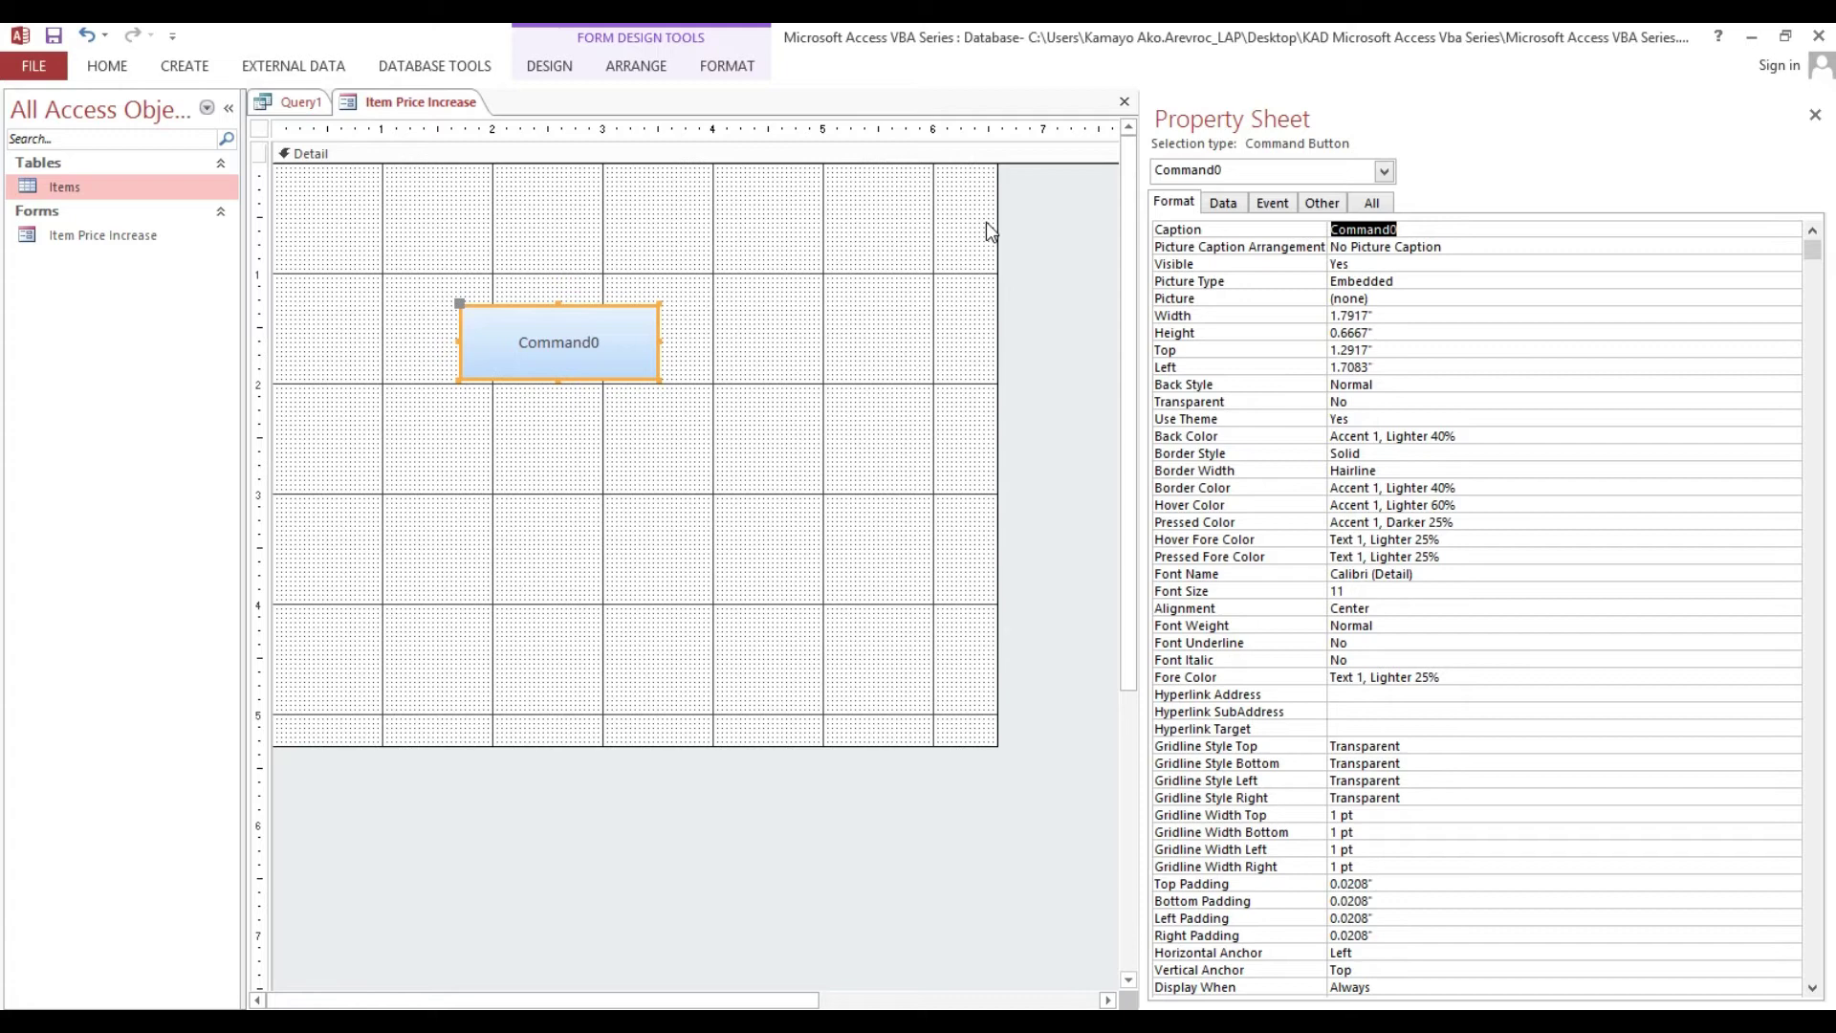
text(Increase Price)
key(Return)
click(807, 224)
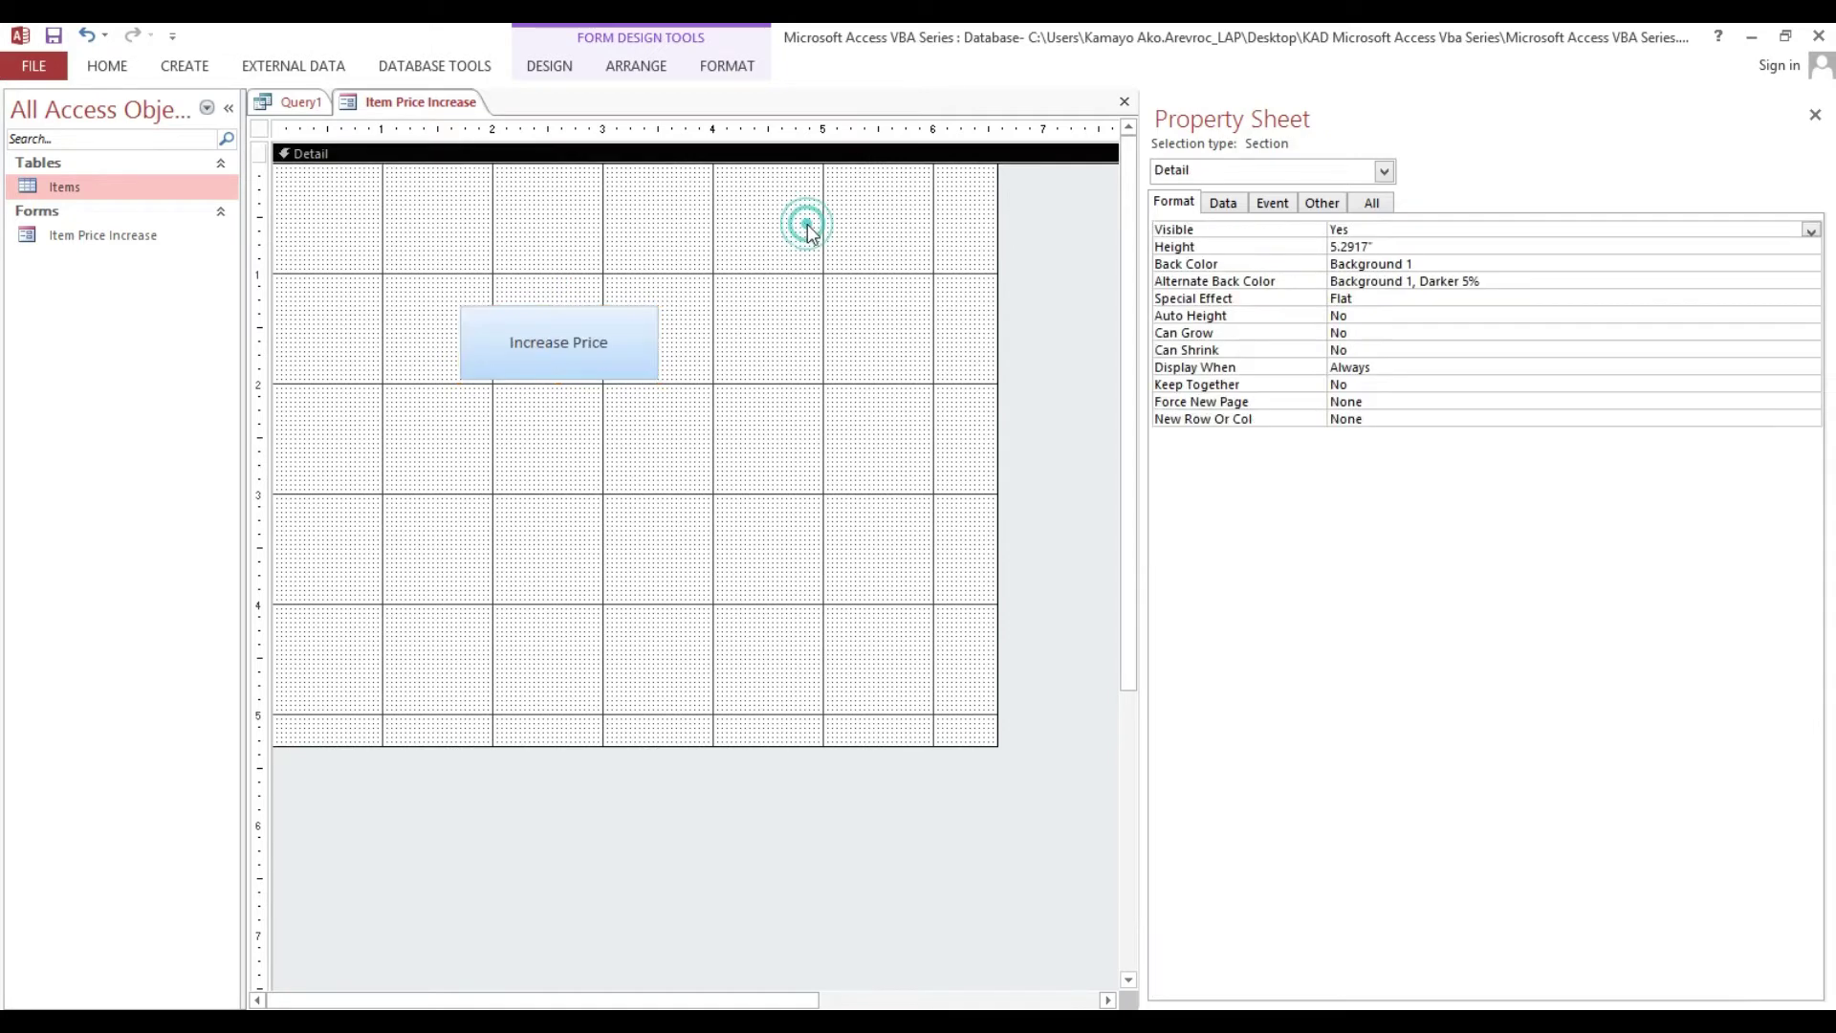
Step: Copy the complete UPDATE statement from Query1
click(308, 106)
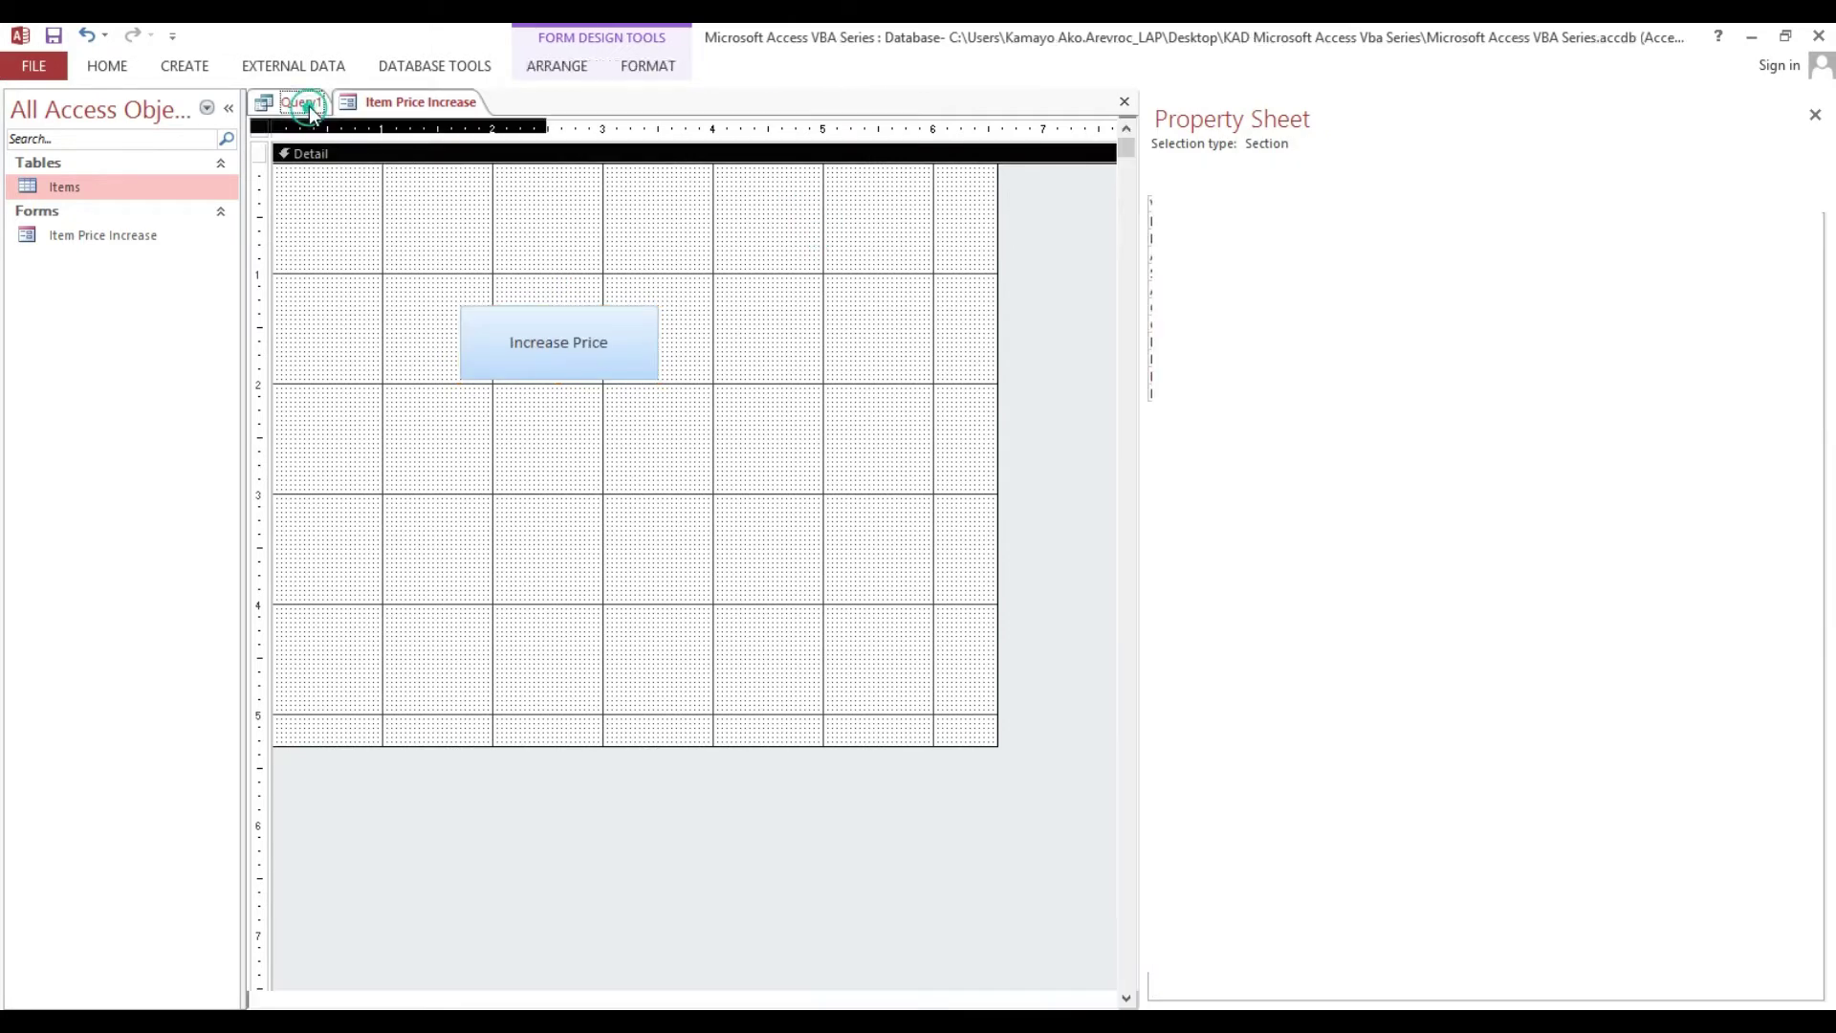
drag(638, 136, 275, 132)
right_click(277, 136)
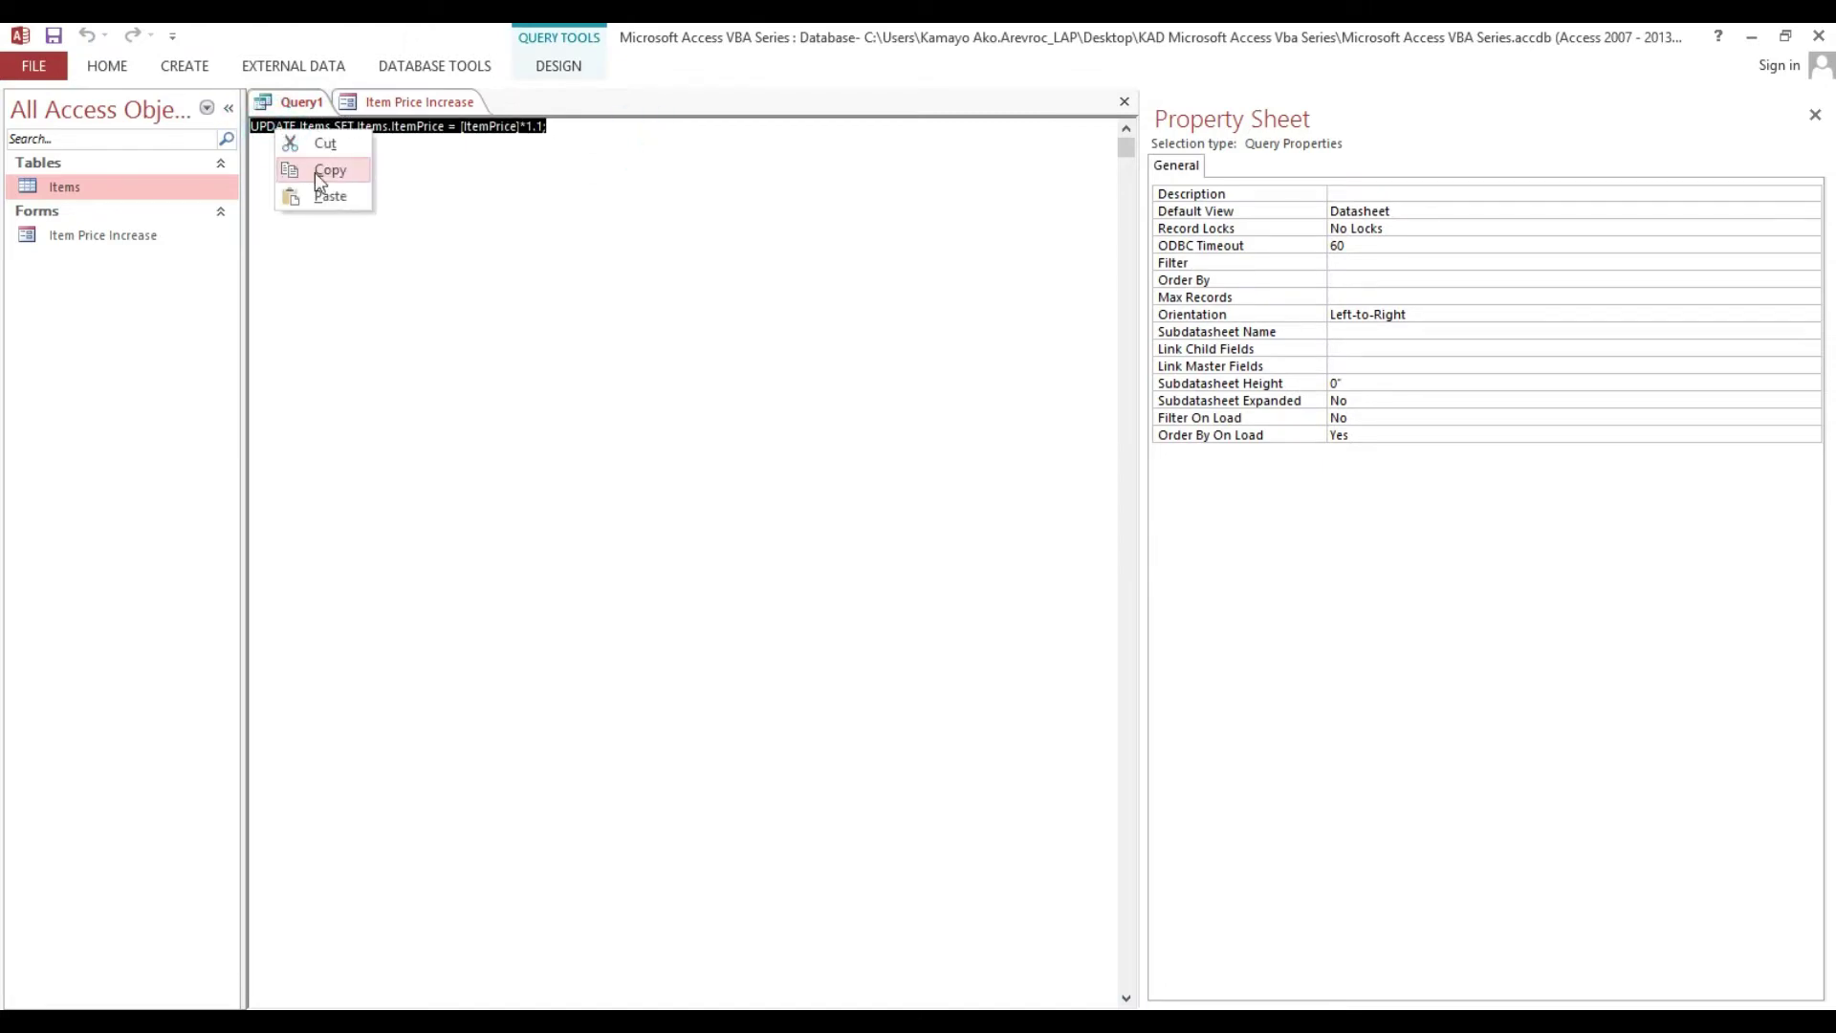
click(314, 172)
Step: Create an On Click event procedure for the Increase Price button on the Item Price Increase form
click(400, 103)
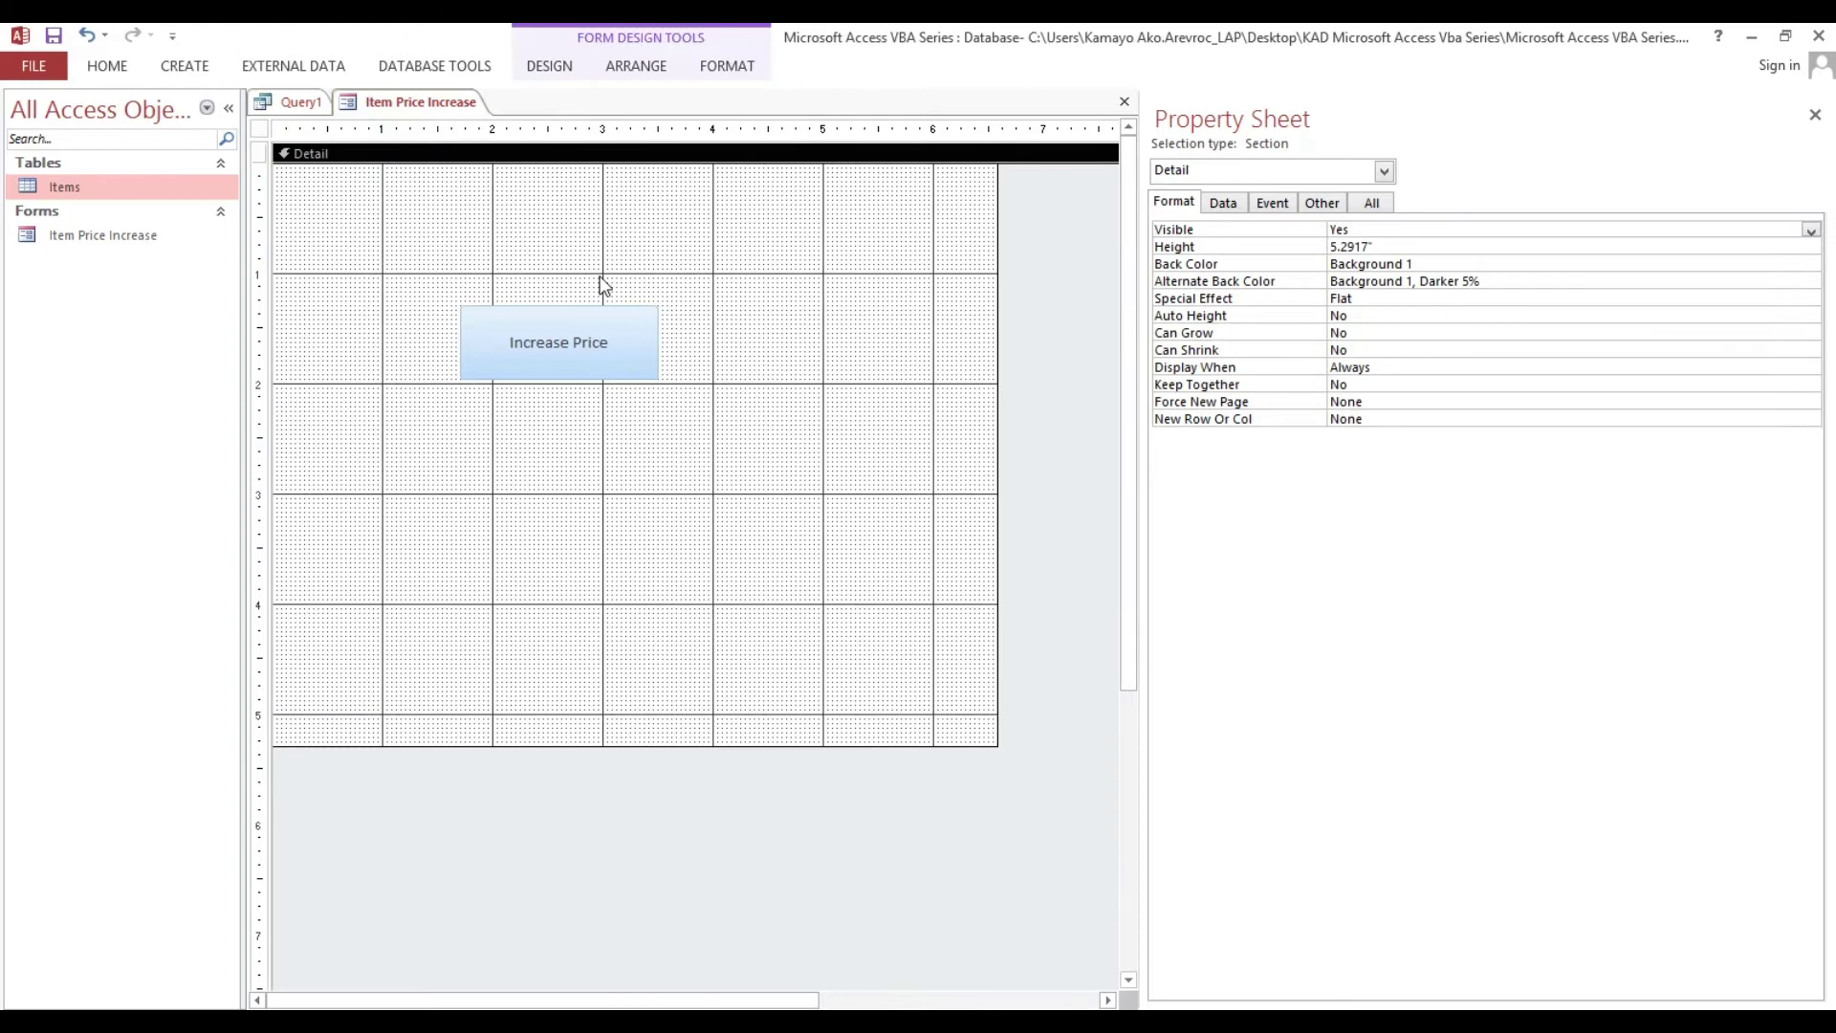
click(593, 361)
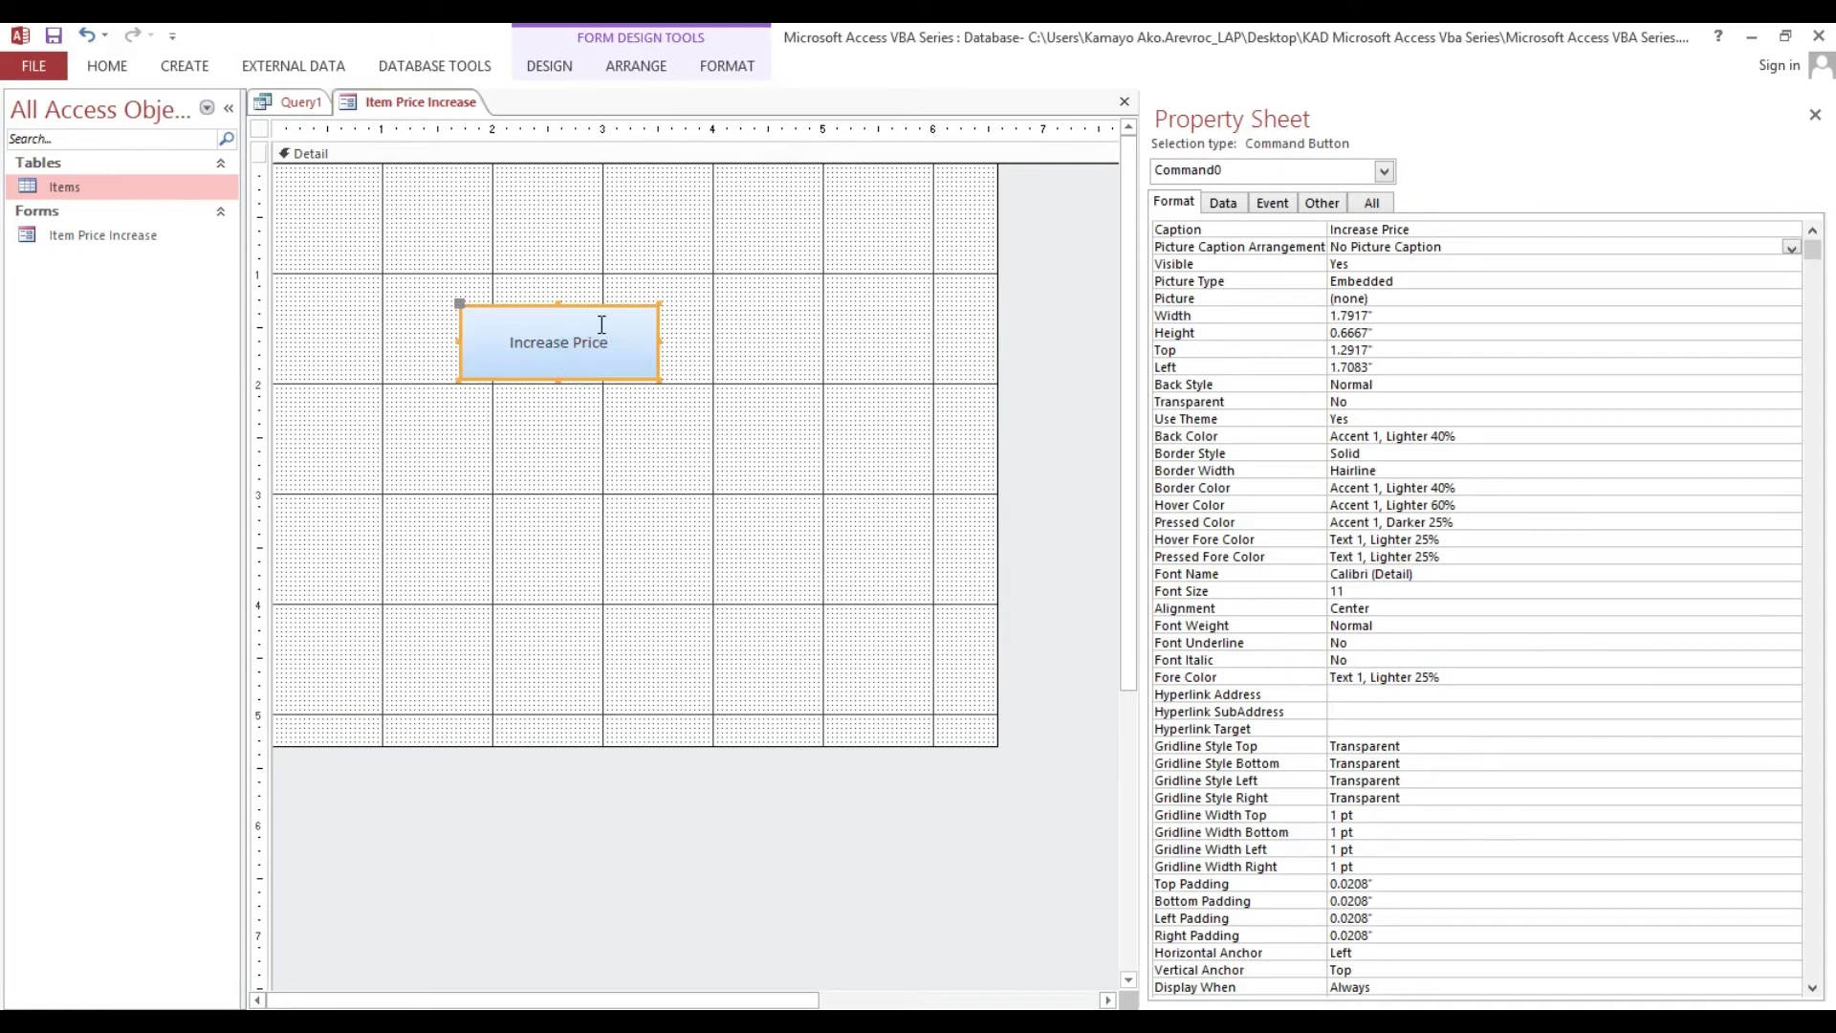
click(1281, 204)
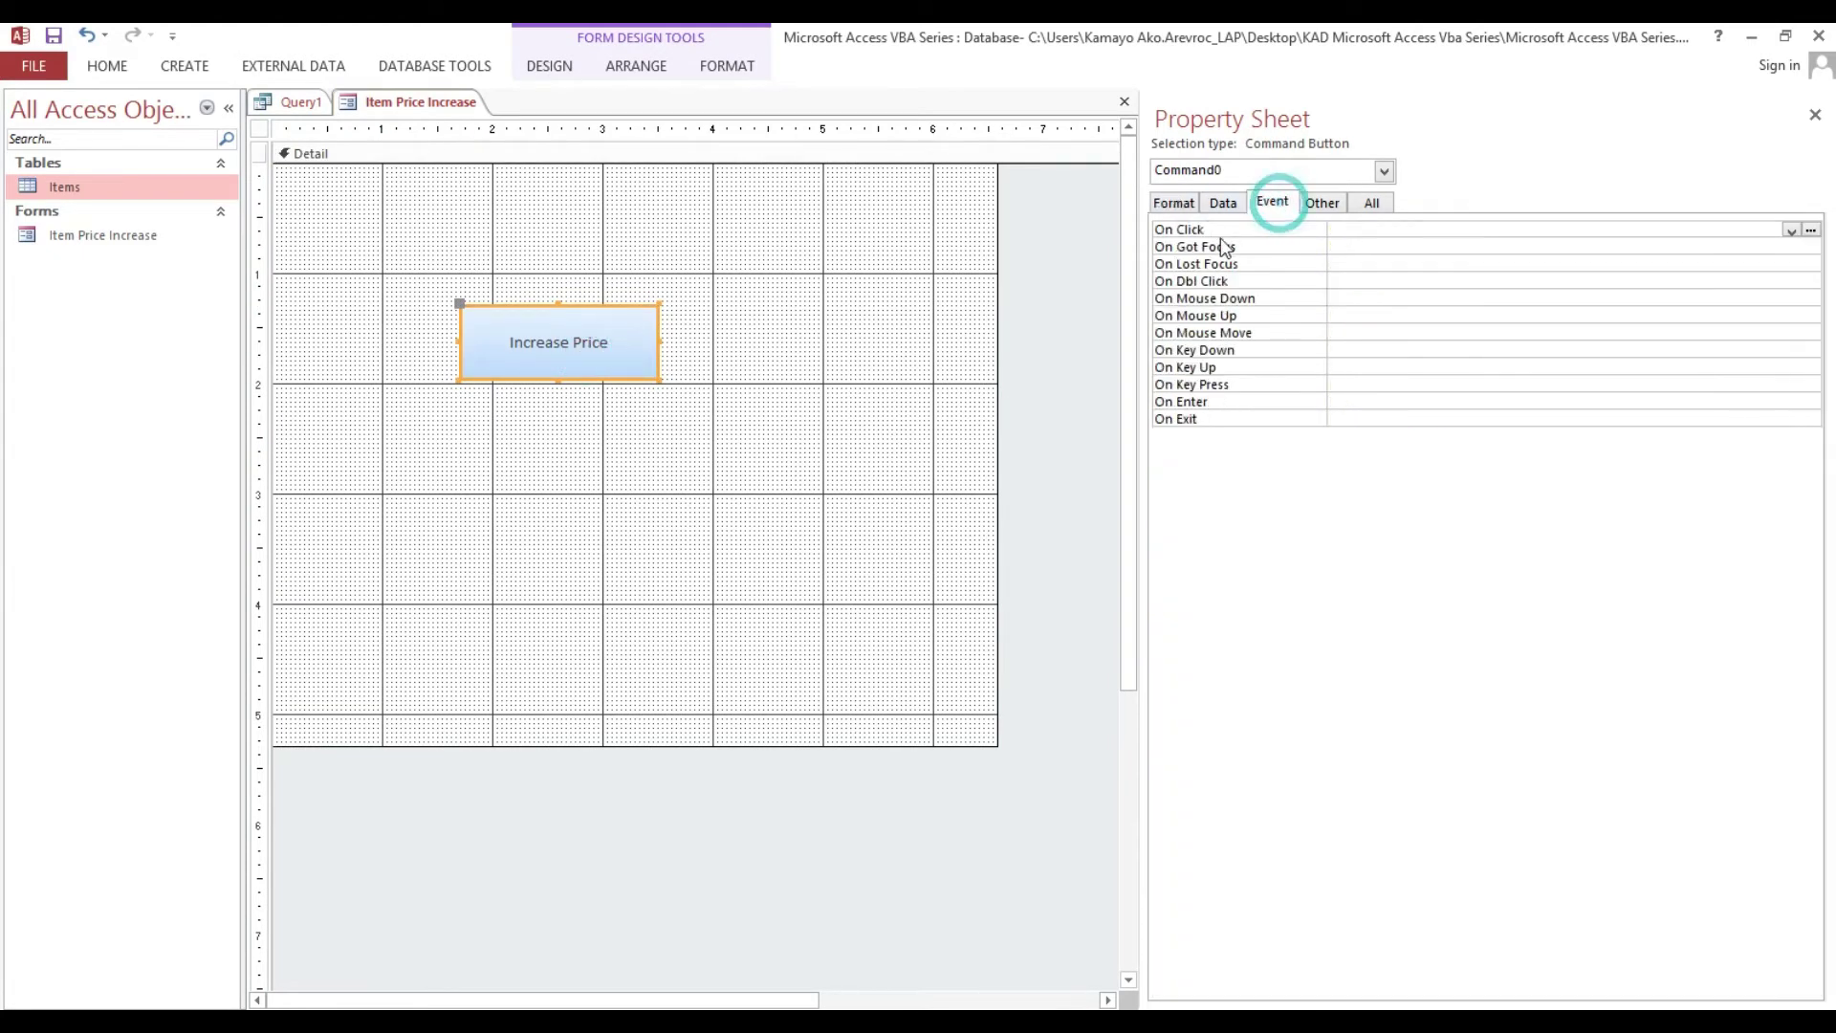
click(1199, 231)
click(1790, 230)
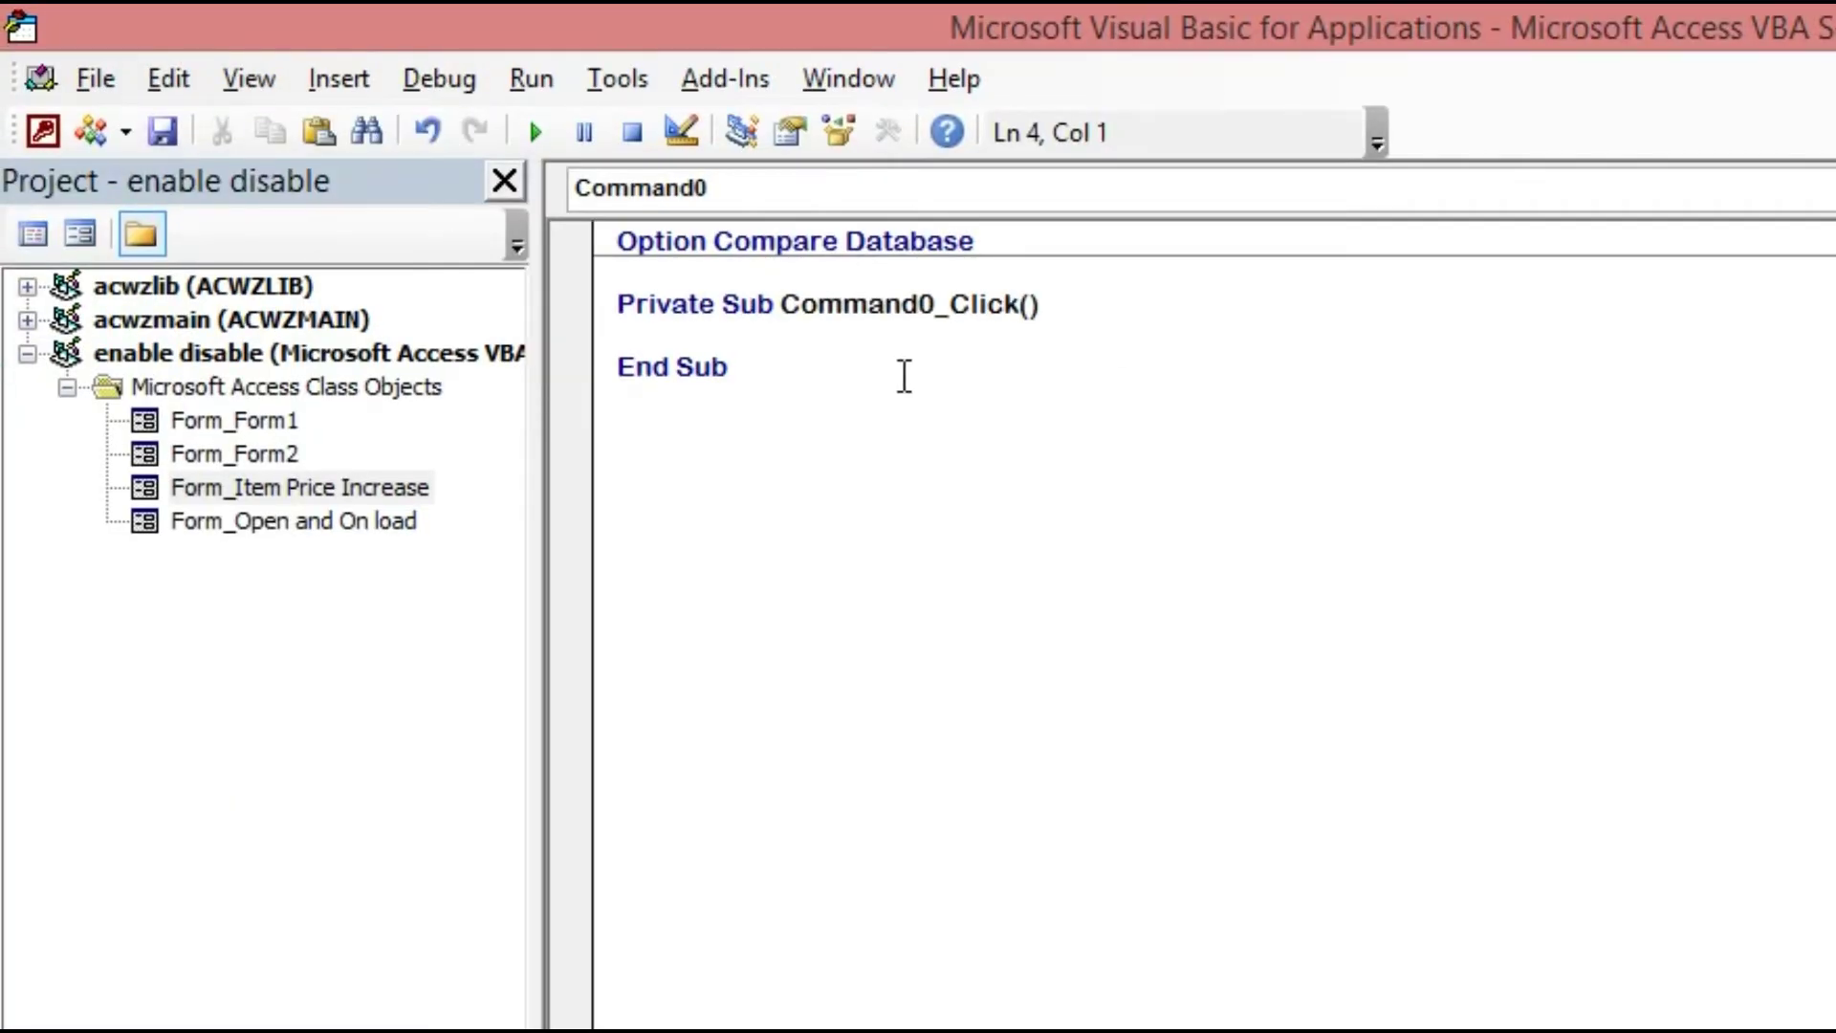
Step: Add the line DoCmd.RunSQL "UPDATE Items SET Items.ItemPrice = [ItemPrice]*1.1;" to the Command0_Click procedure
text(docmd)
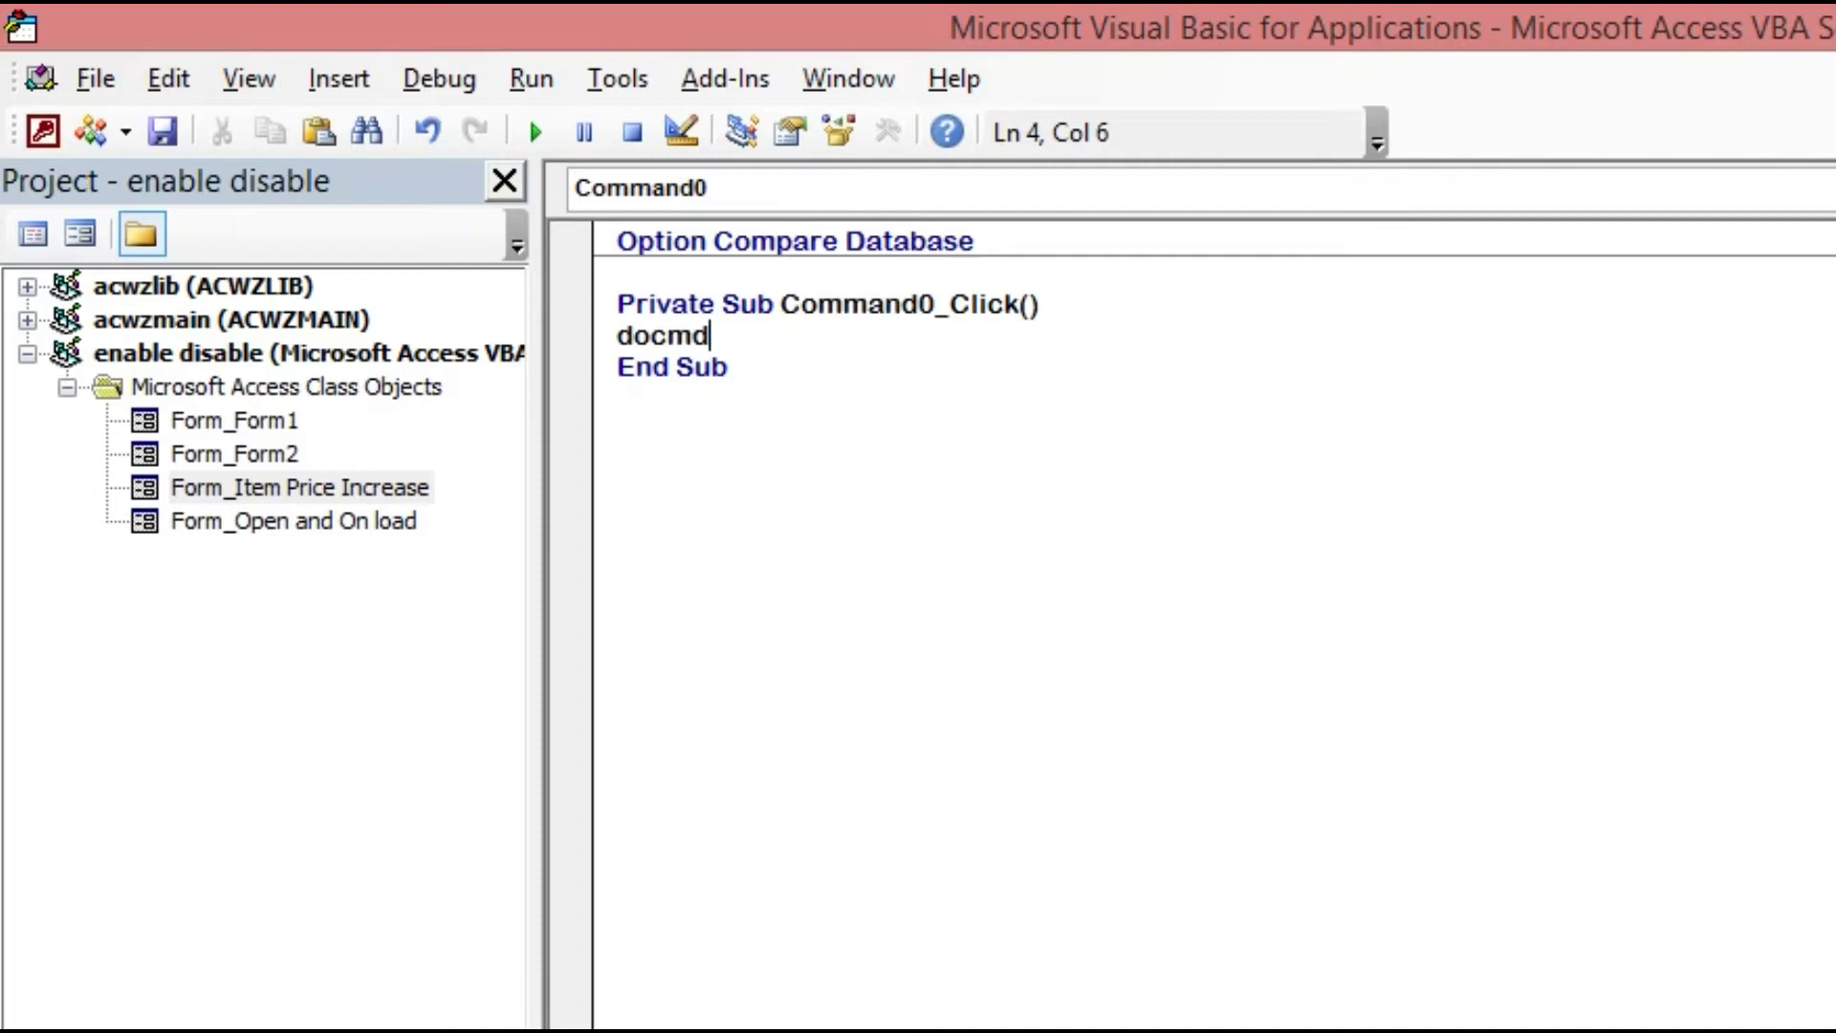
text(.ru)
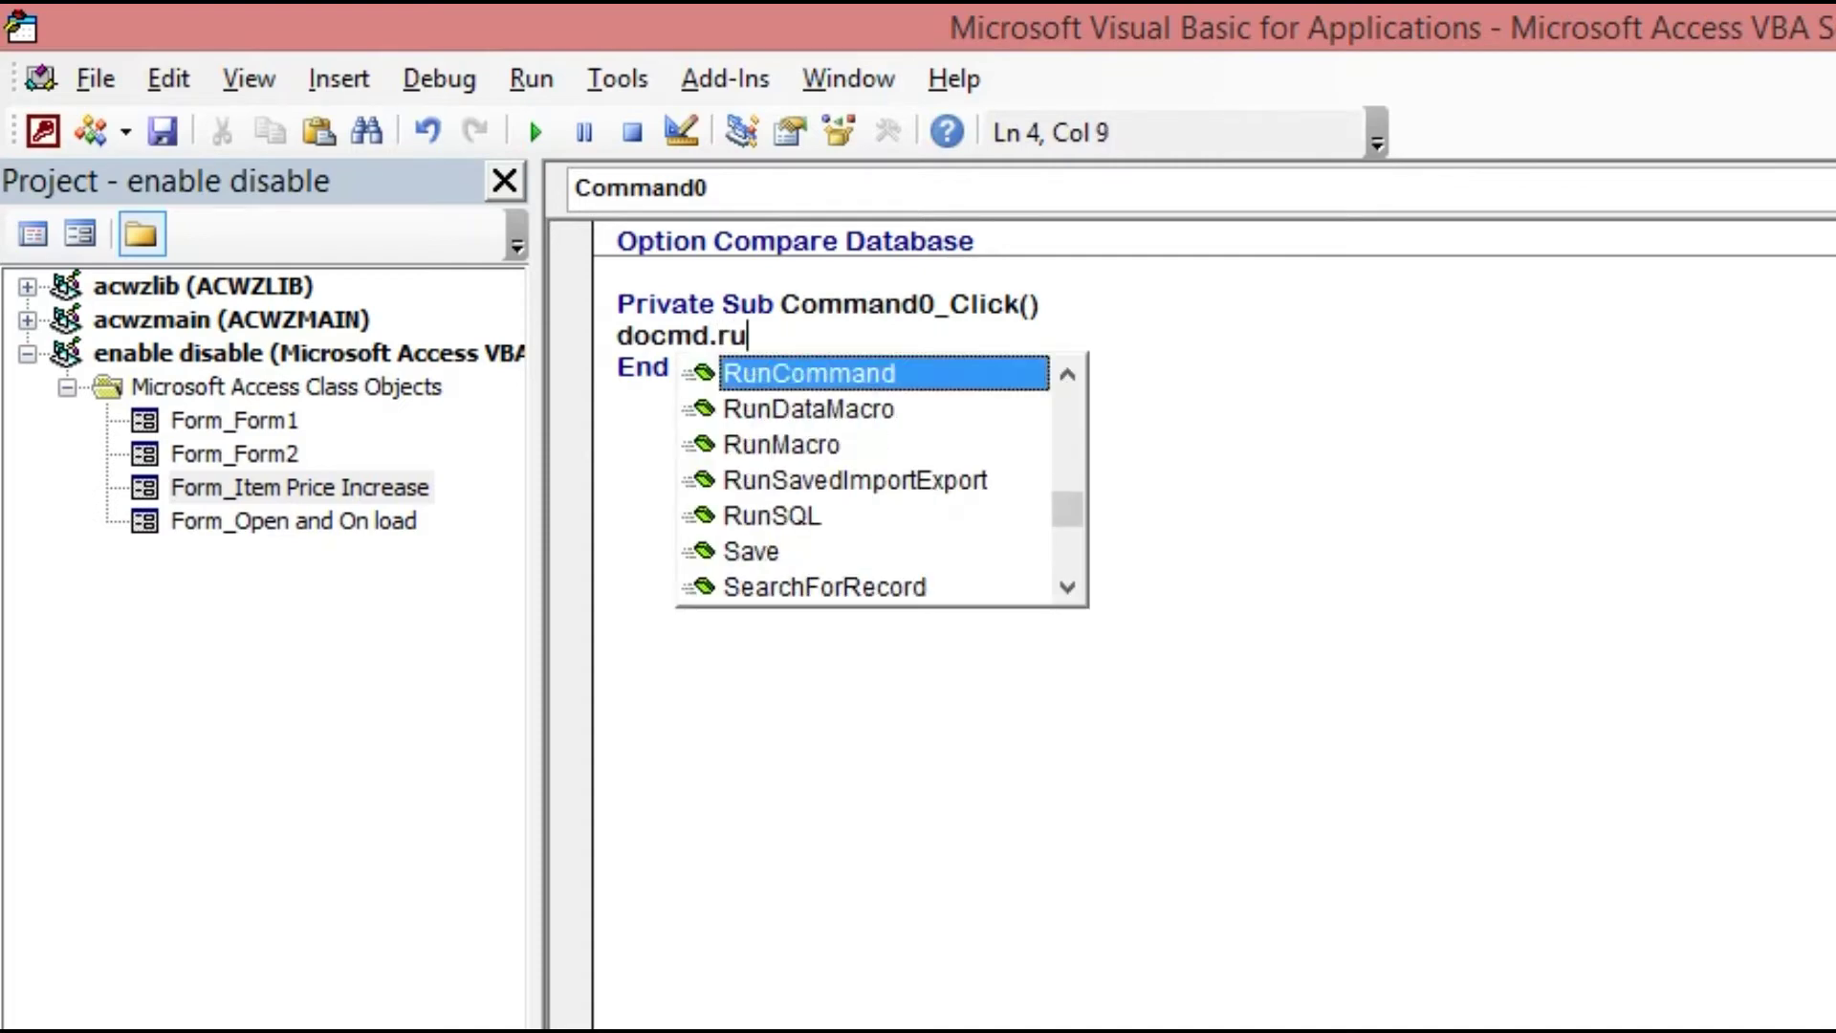
key(Down)
key(Down)
key(Down)
key(Down)
key(Tab)
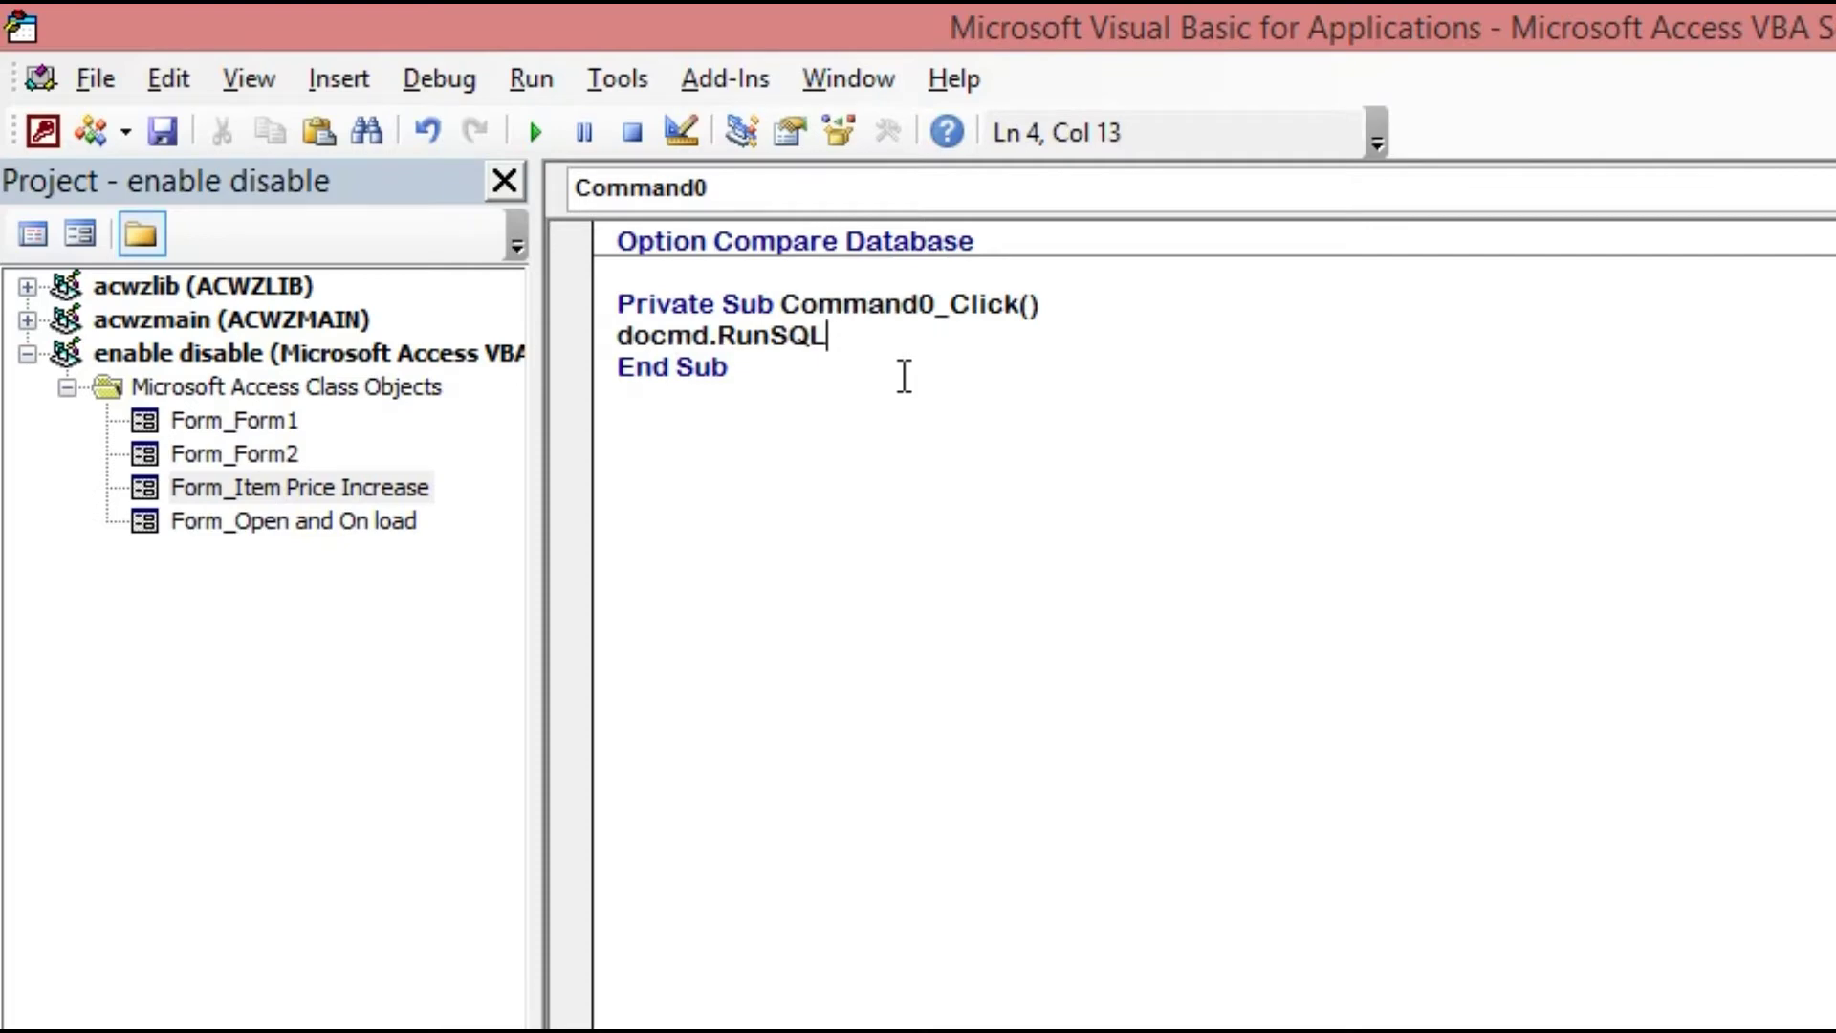
text(")
text(UPDATE Items SET Items.ItemPrice = [ItemPrice]*1.1;)
key(Return)
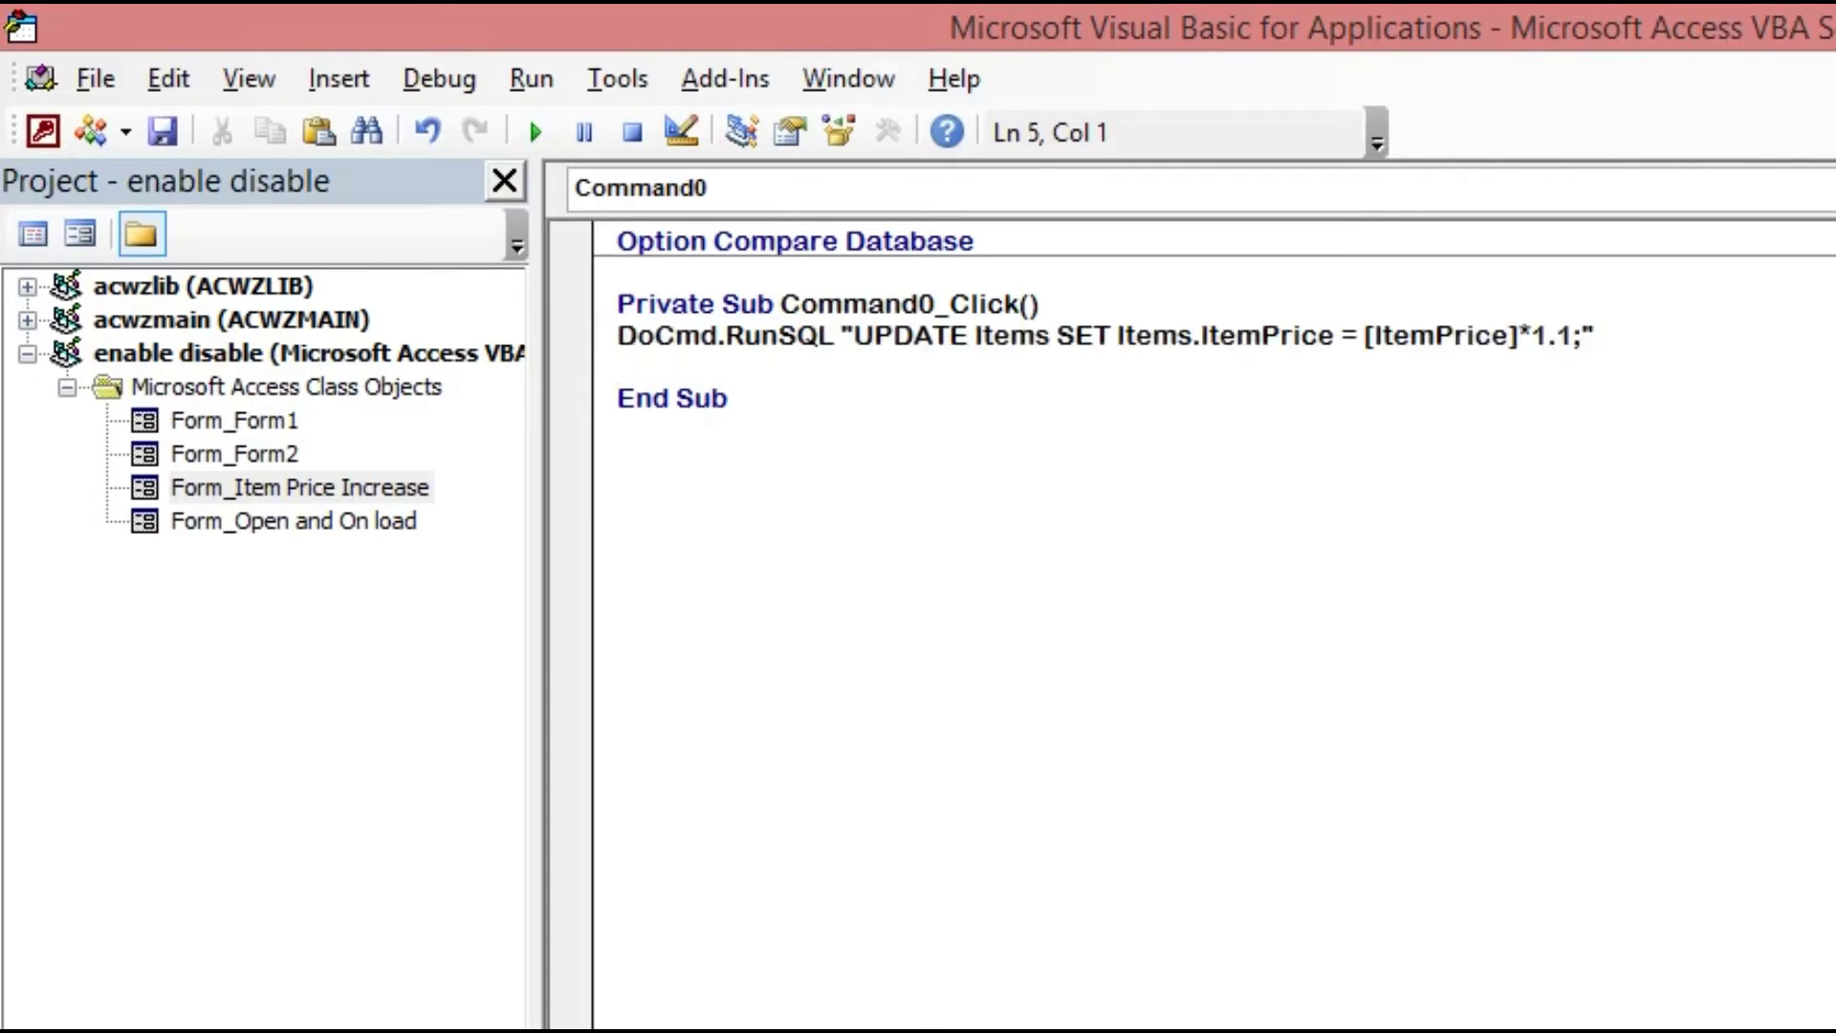
Step: Remove the "Items." qualifier before ItemPrice in the SET clause of the UPDATE statement
drag(852, 336, 1222, 340)
click(1078, 336)
click(1154, 379)
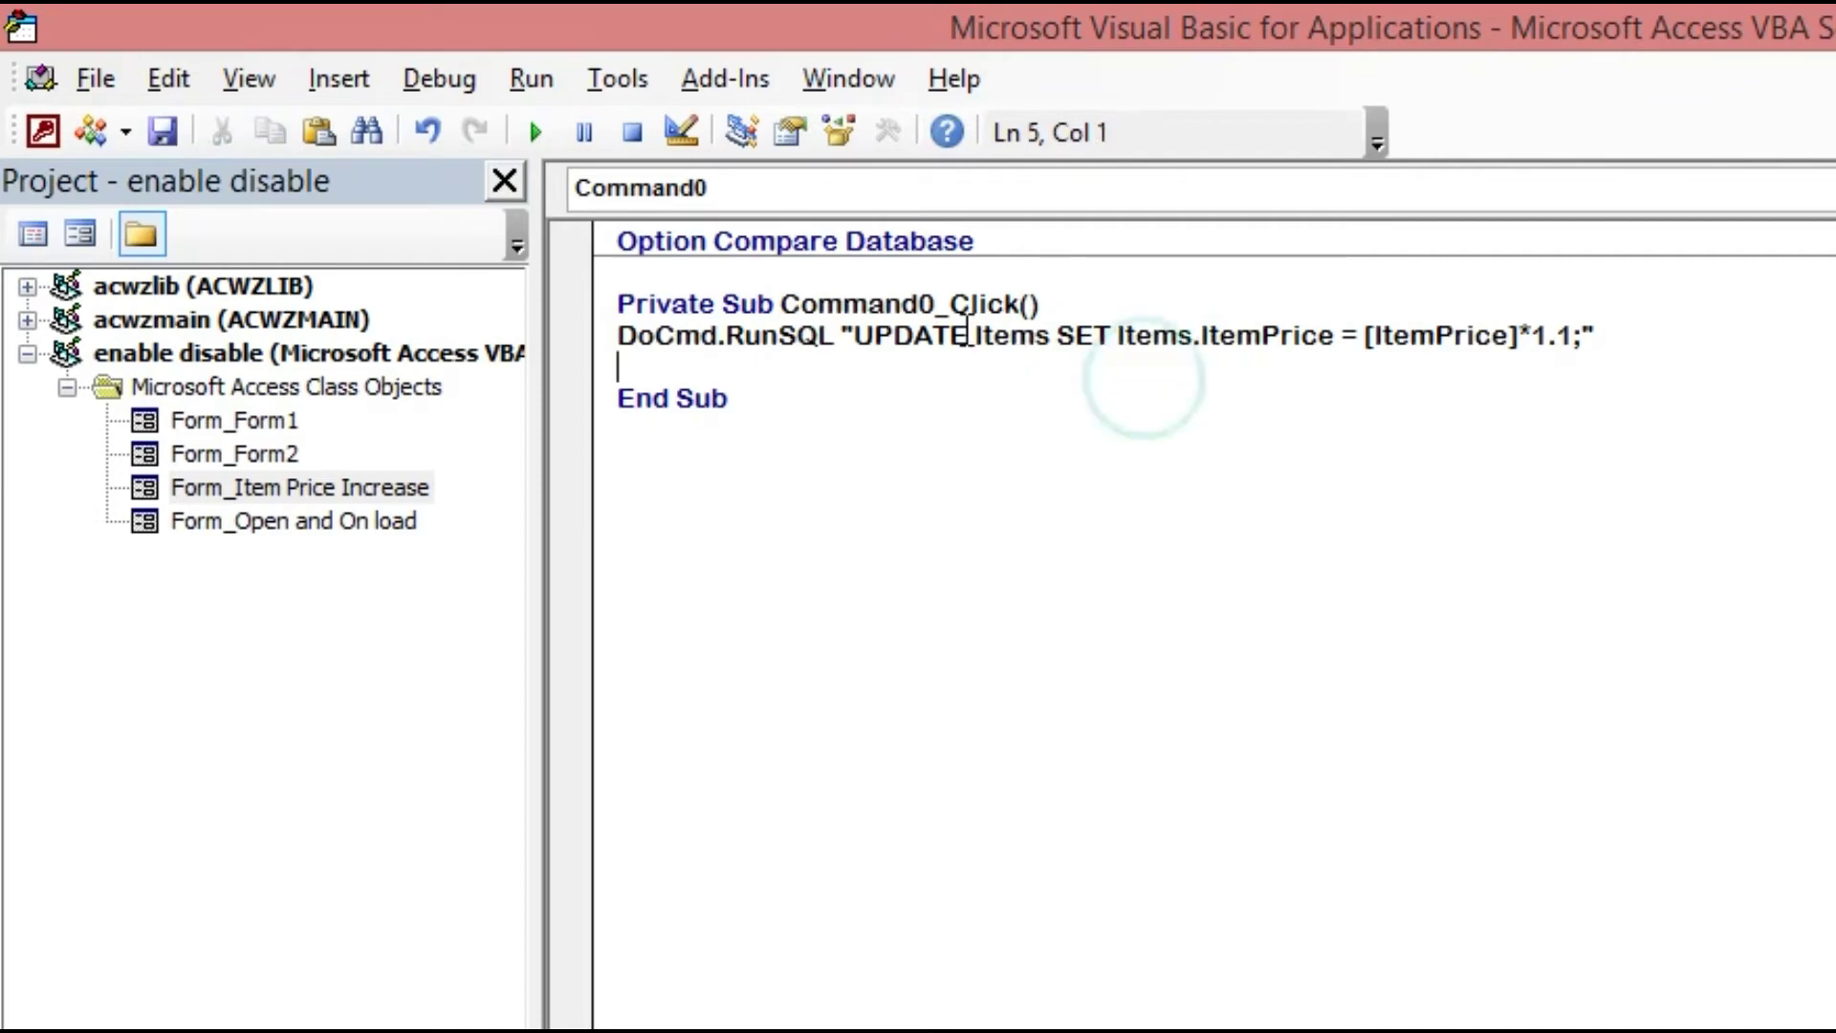
drag(972, 337, 1220, 344)
click(1009, 355)
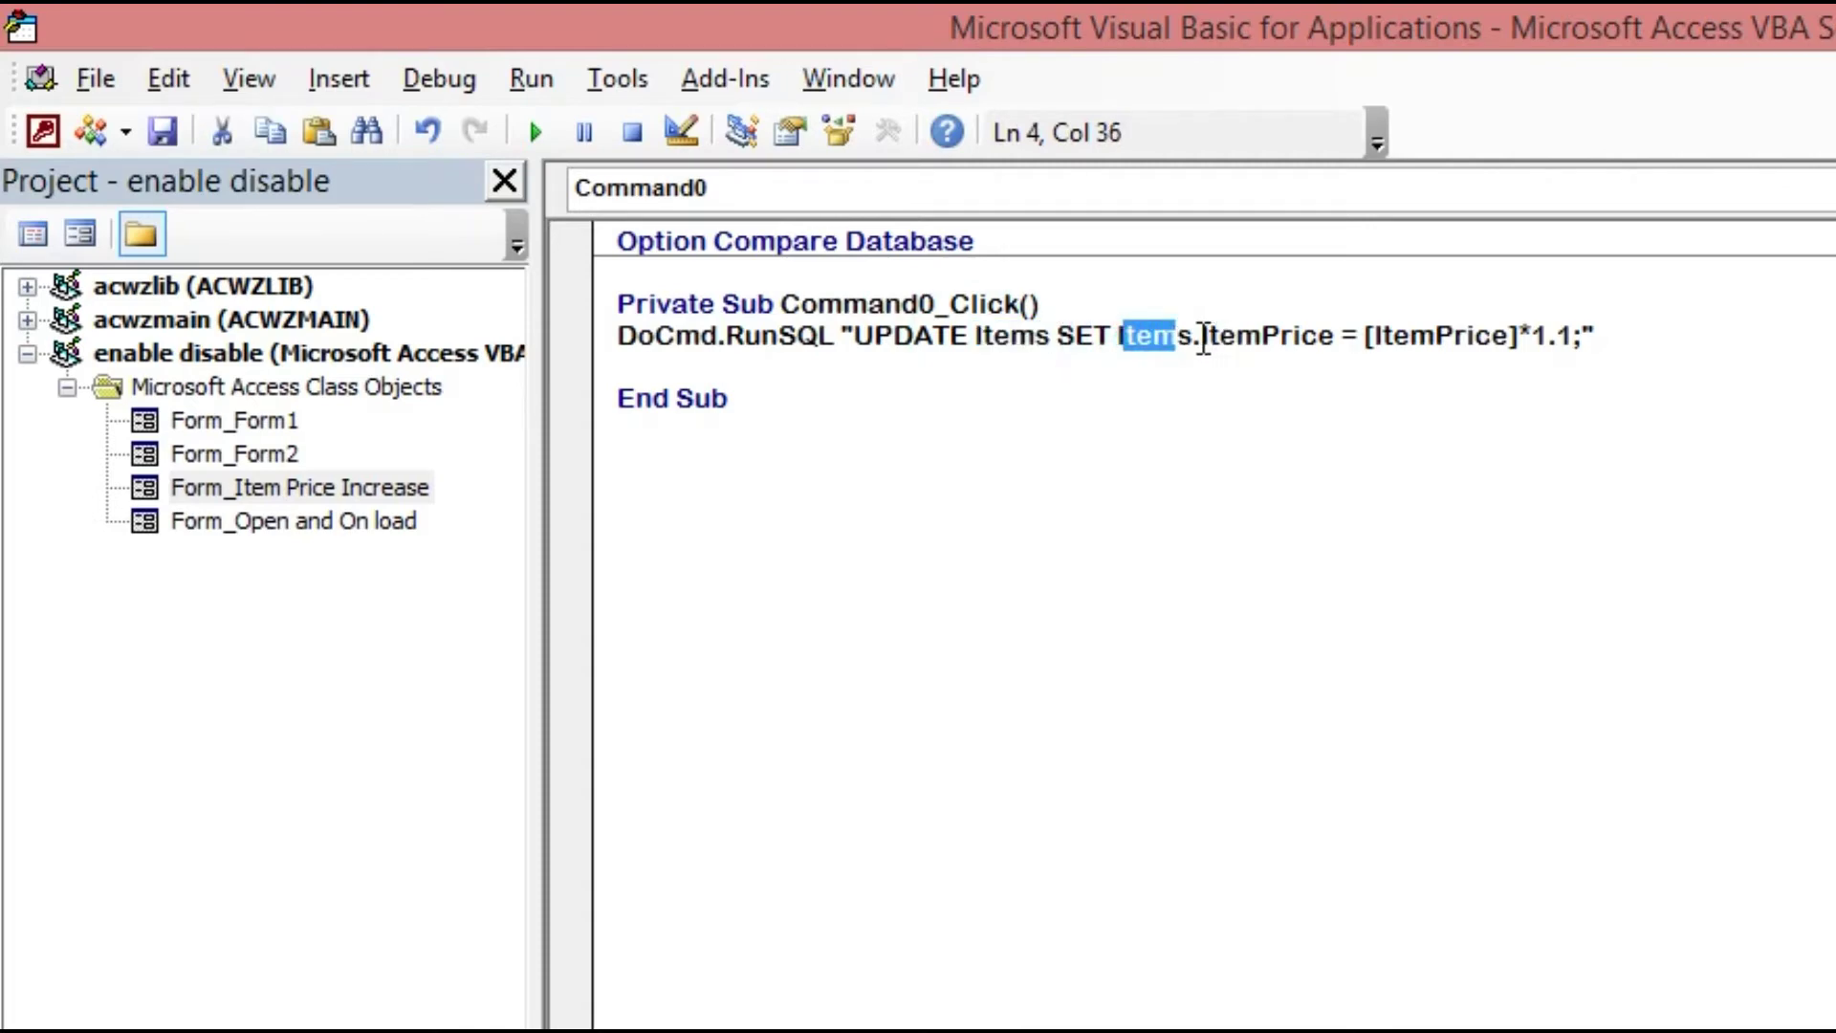
click(1200, 336)
key(BackSpace)
key(BackSpace)
key(BackSpace)
key(BackSpace)
key(BackSpace)
key(BackSpace)
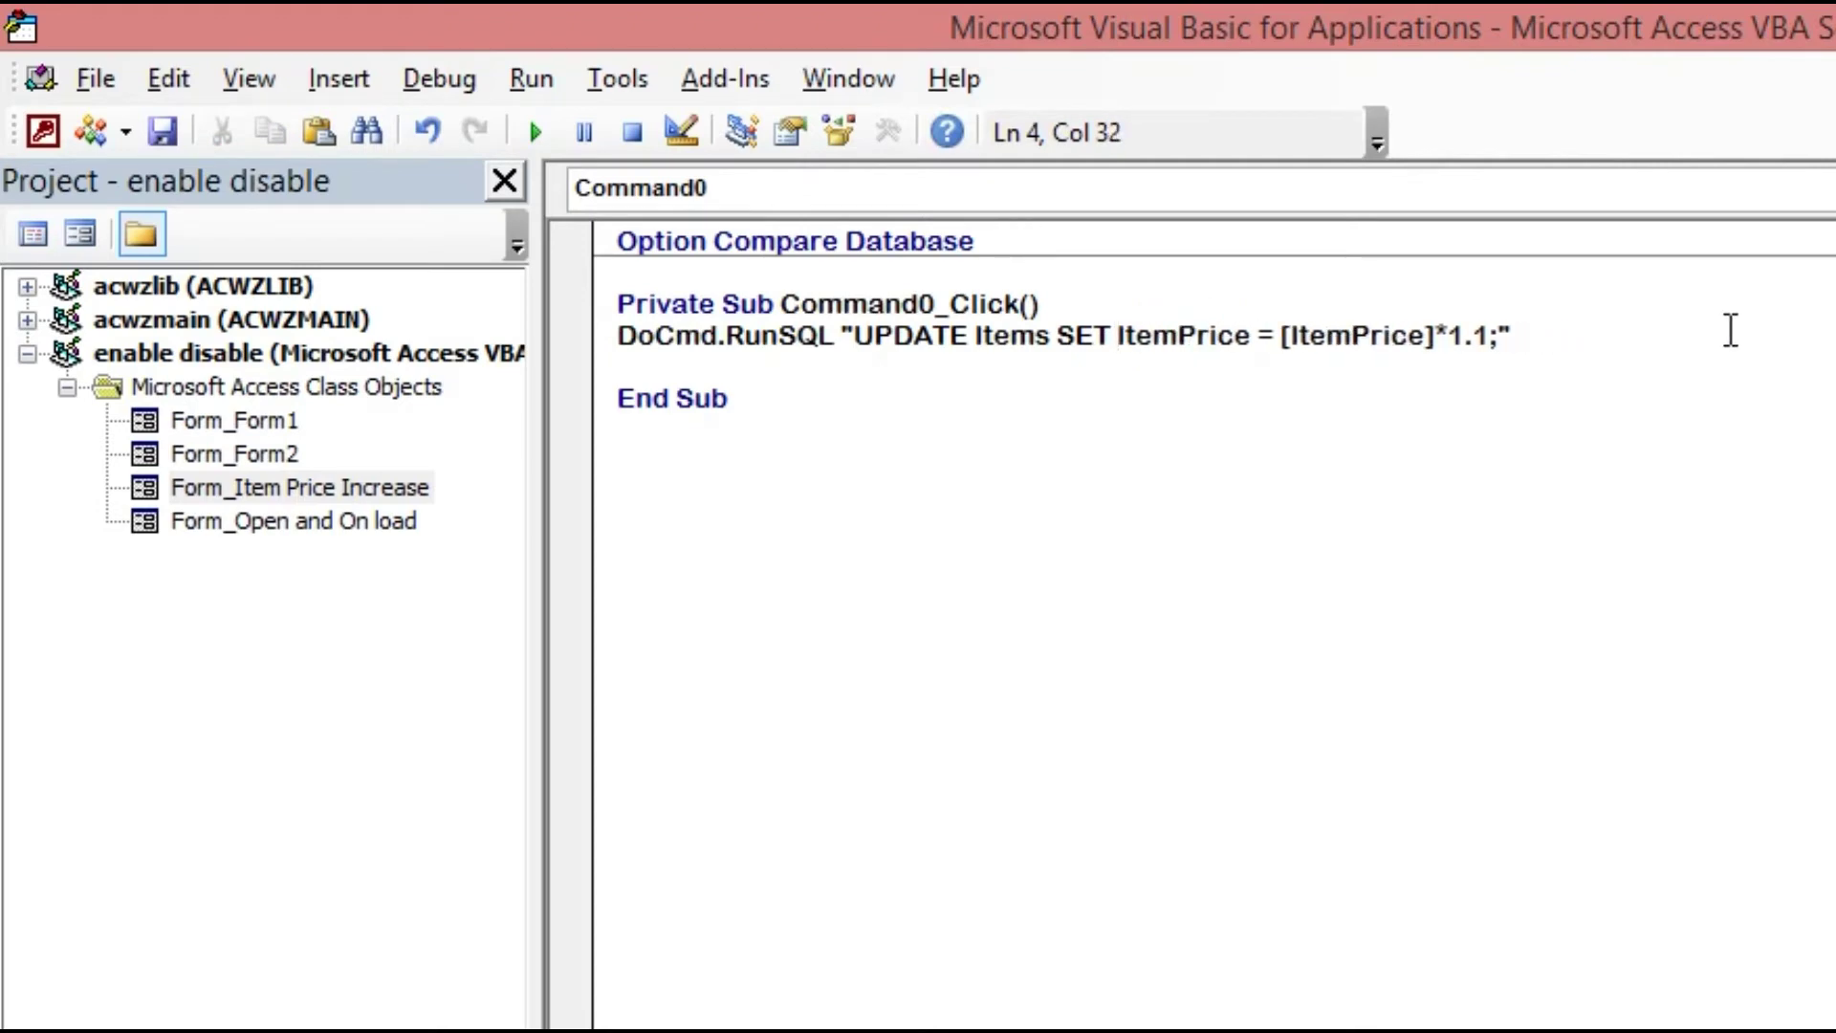
Step: Delete the semicolon at the end of the UPDATE statement, keeping the closing quotation mark
click(1510, 337)
key(BackSpace)
click(1024, 554)
drag(615, 337, 1569, 344)
click(1268, 392)
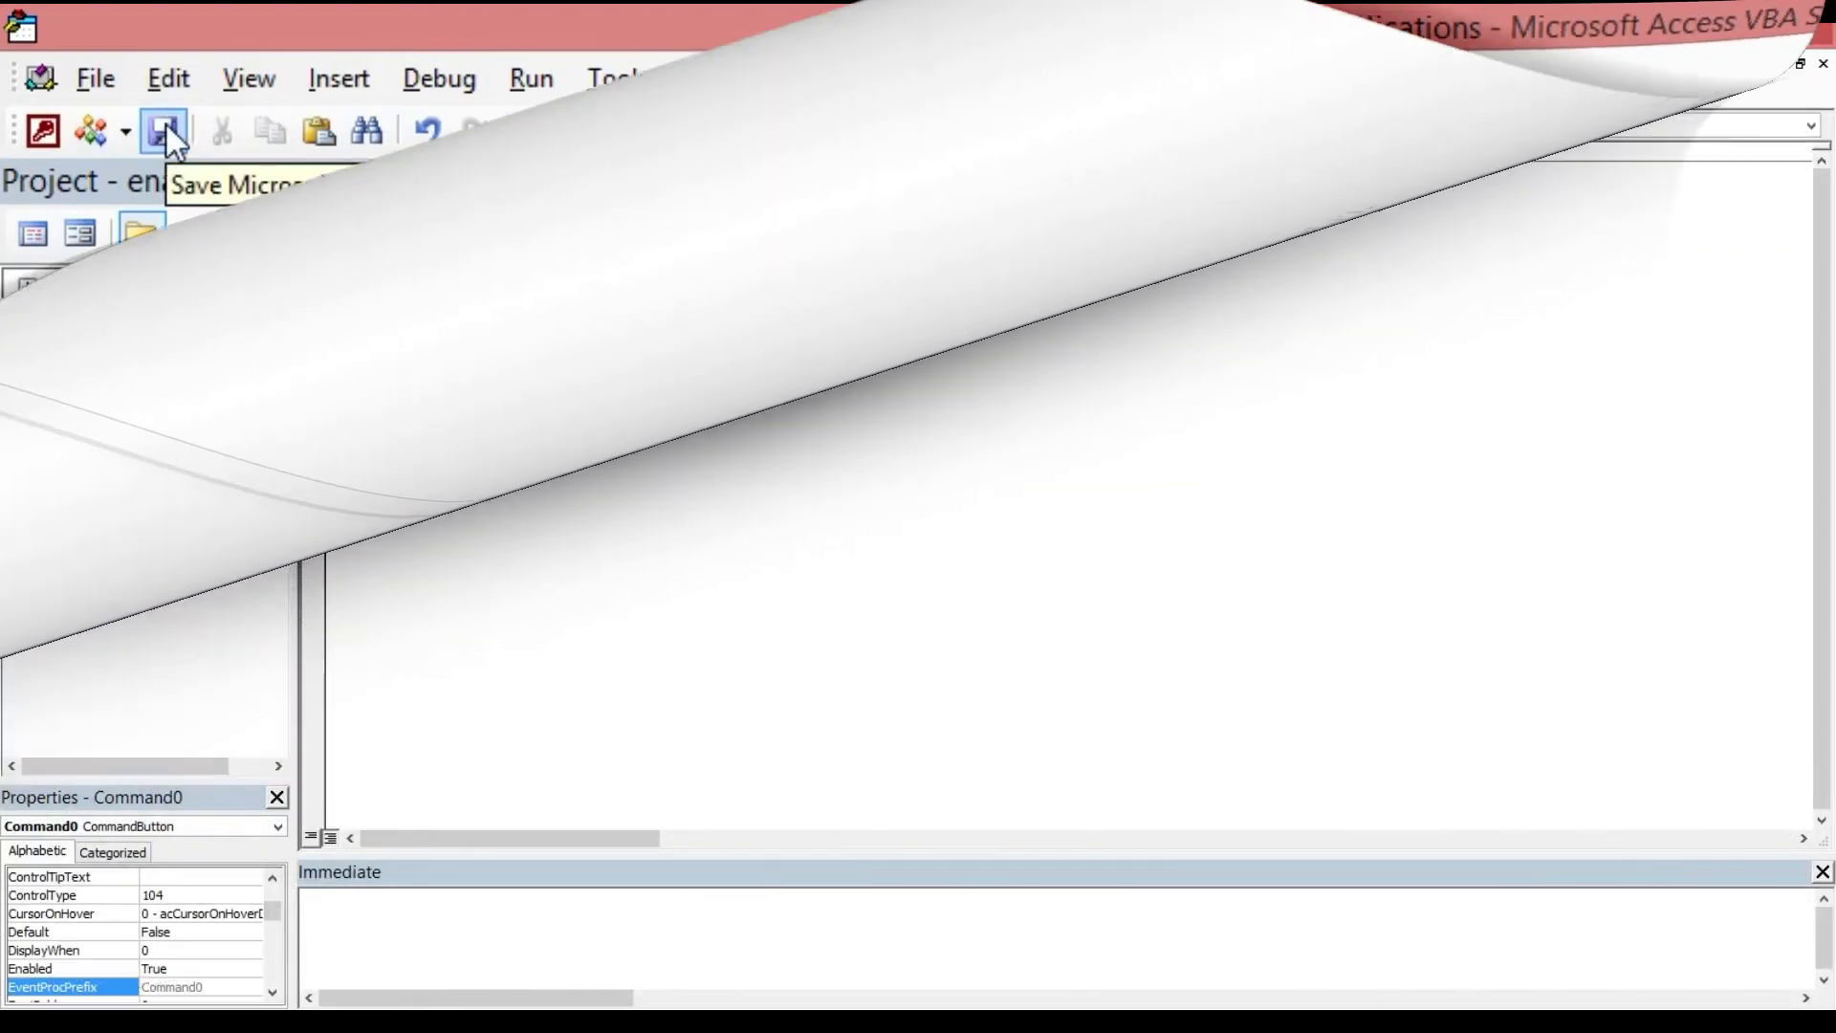
Step: Save the form and the query, naming the query Update, and close the code editor
click(164, 126)
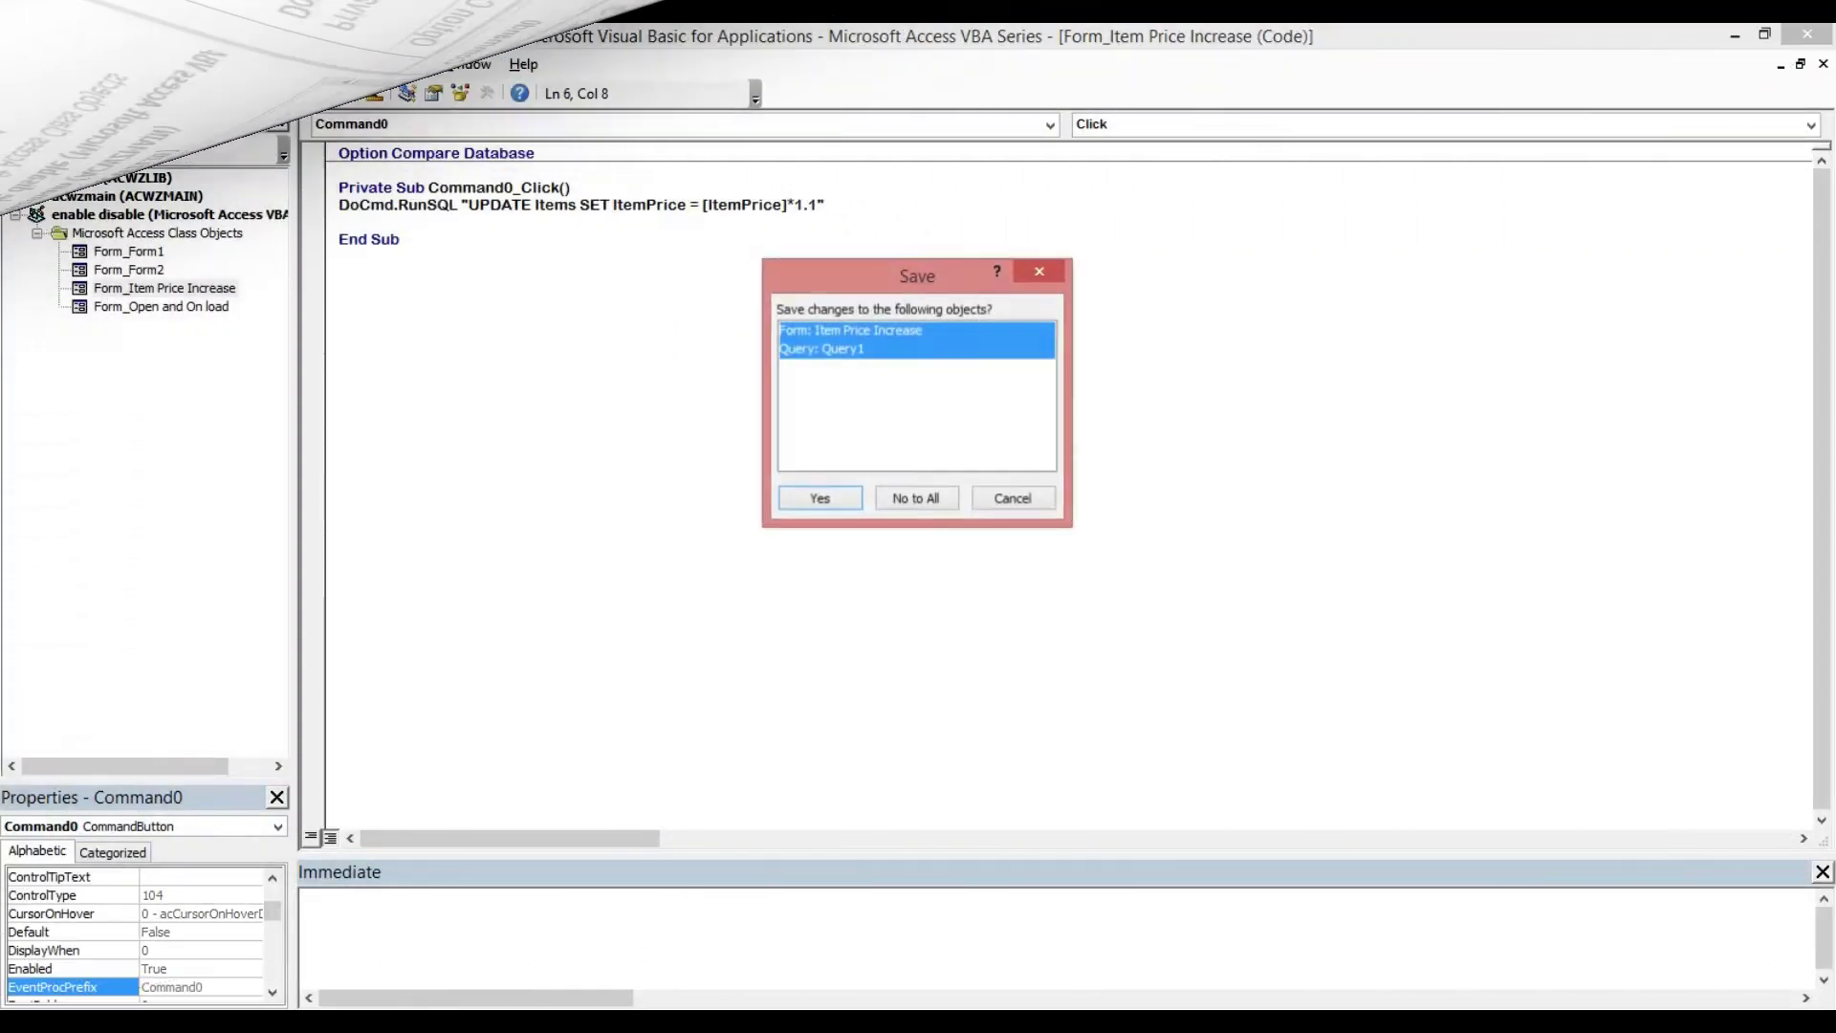
click(820, 497)
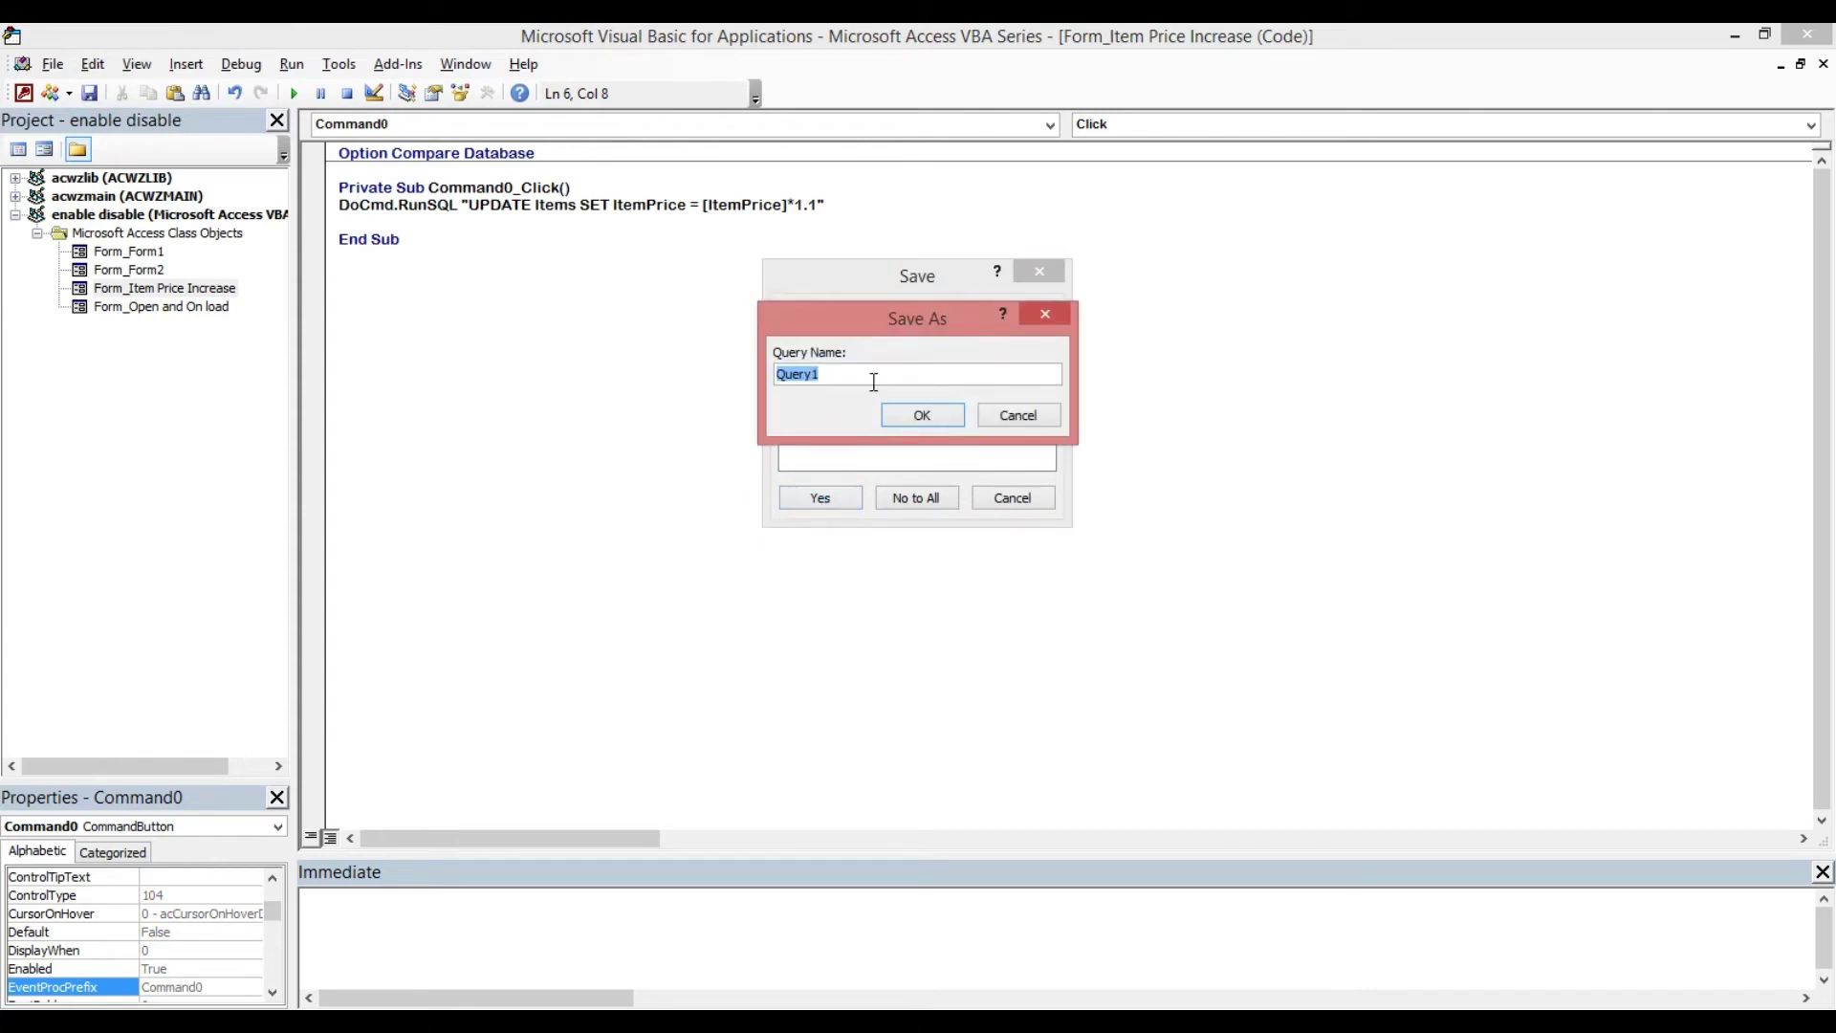
text(Update)
click(922, 414)
click(1807, 34)
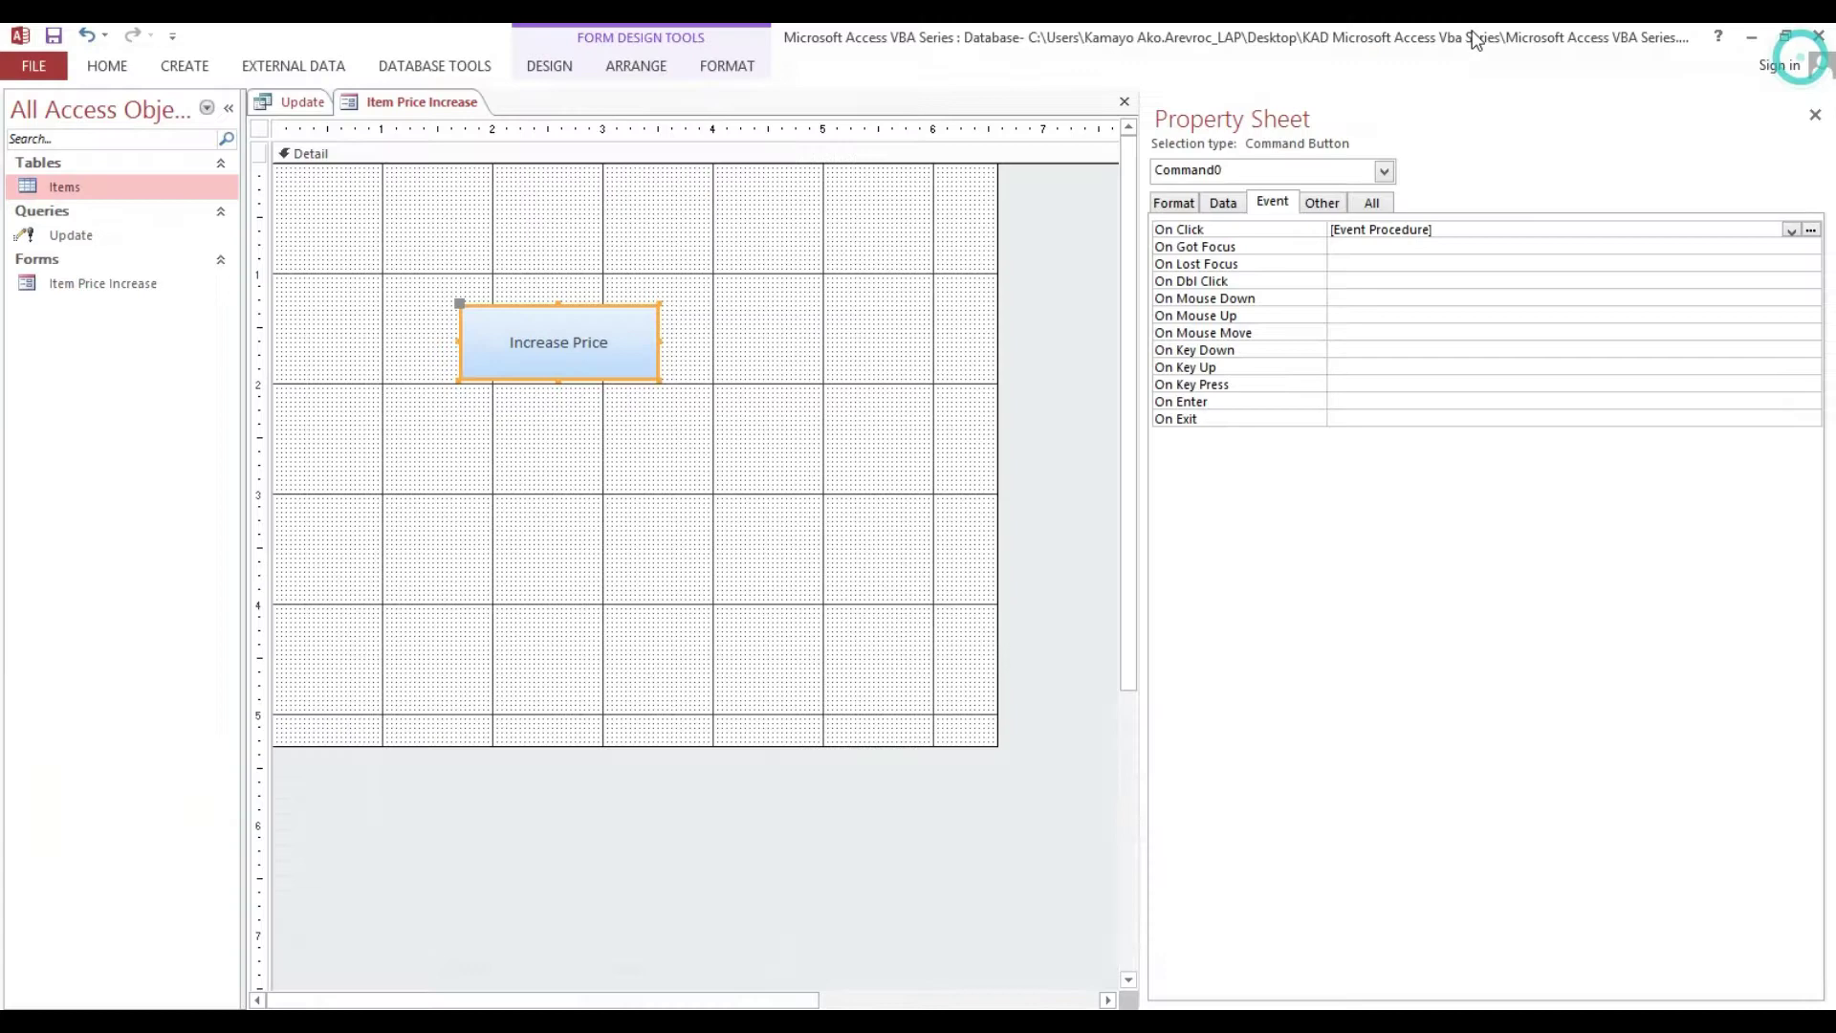
Step: Close the Update query, leaving the Item Price Increase form open
click(740, 241)
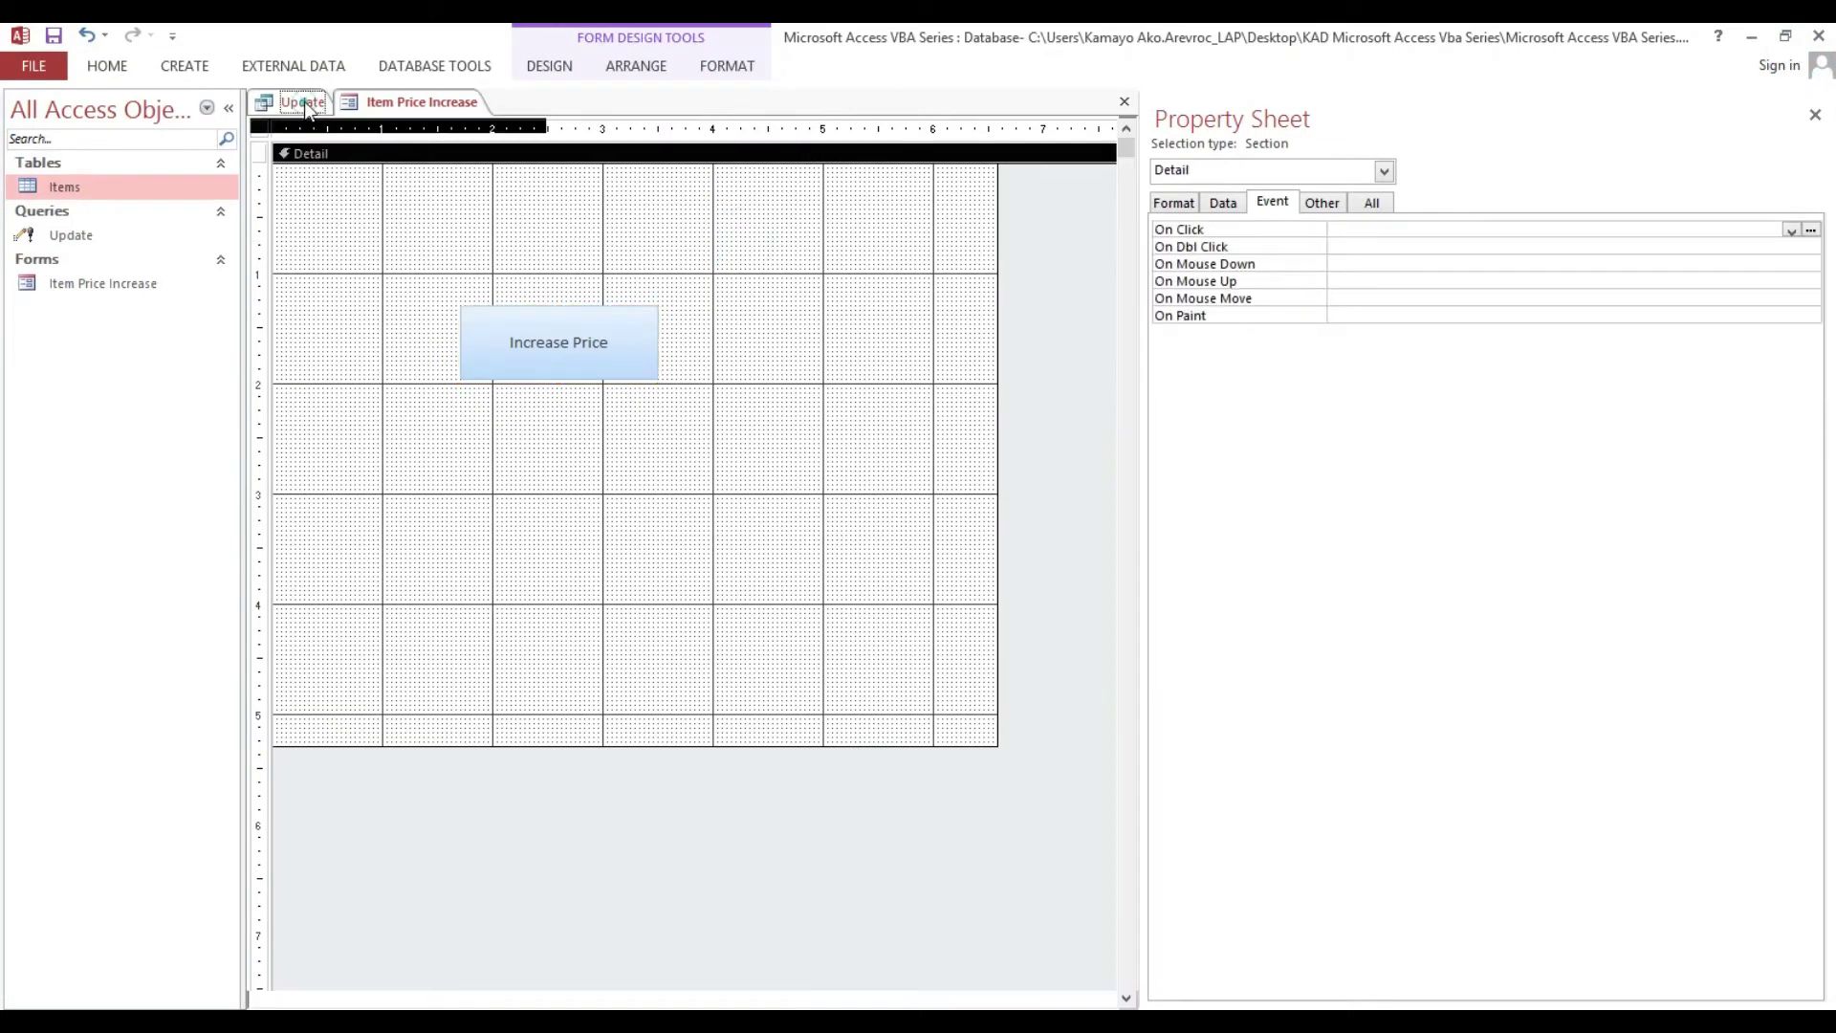
click(304, 102)
click(1124, 101)
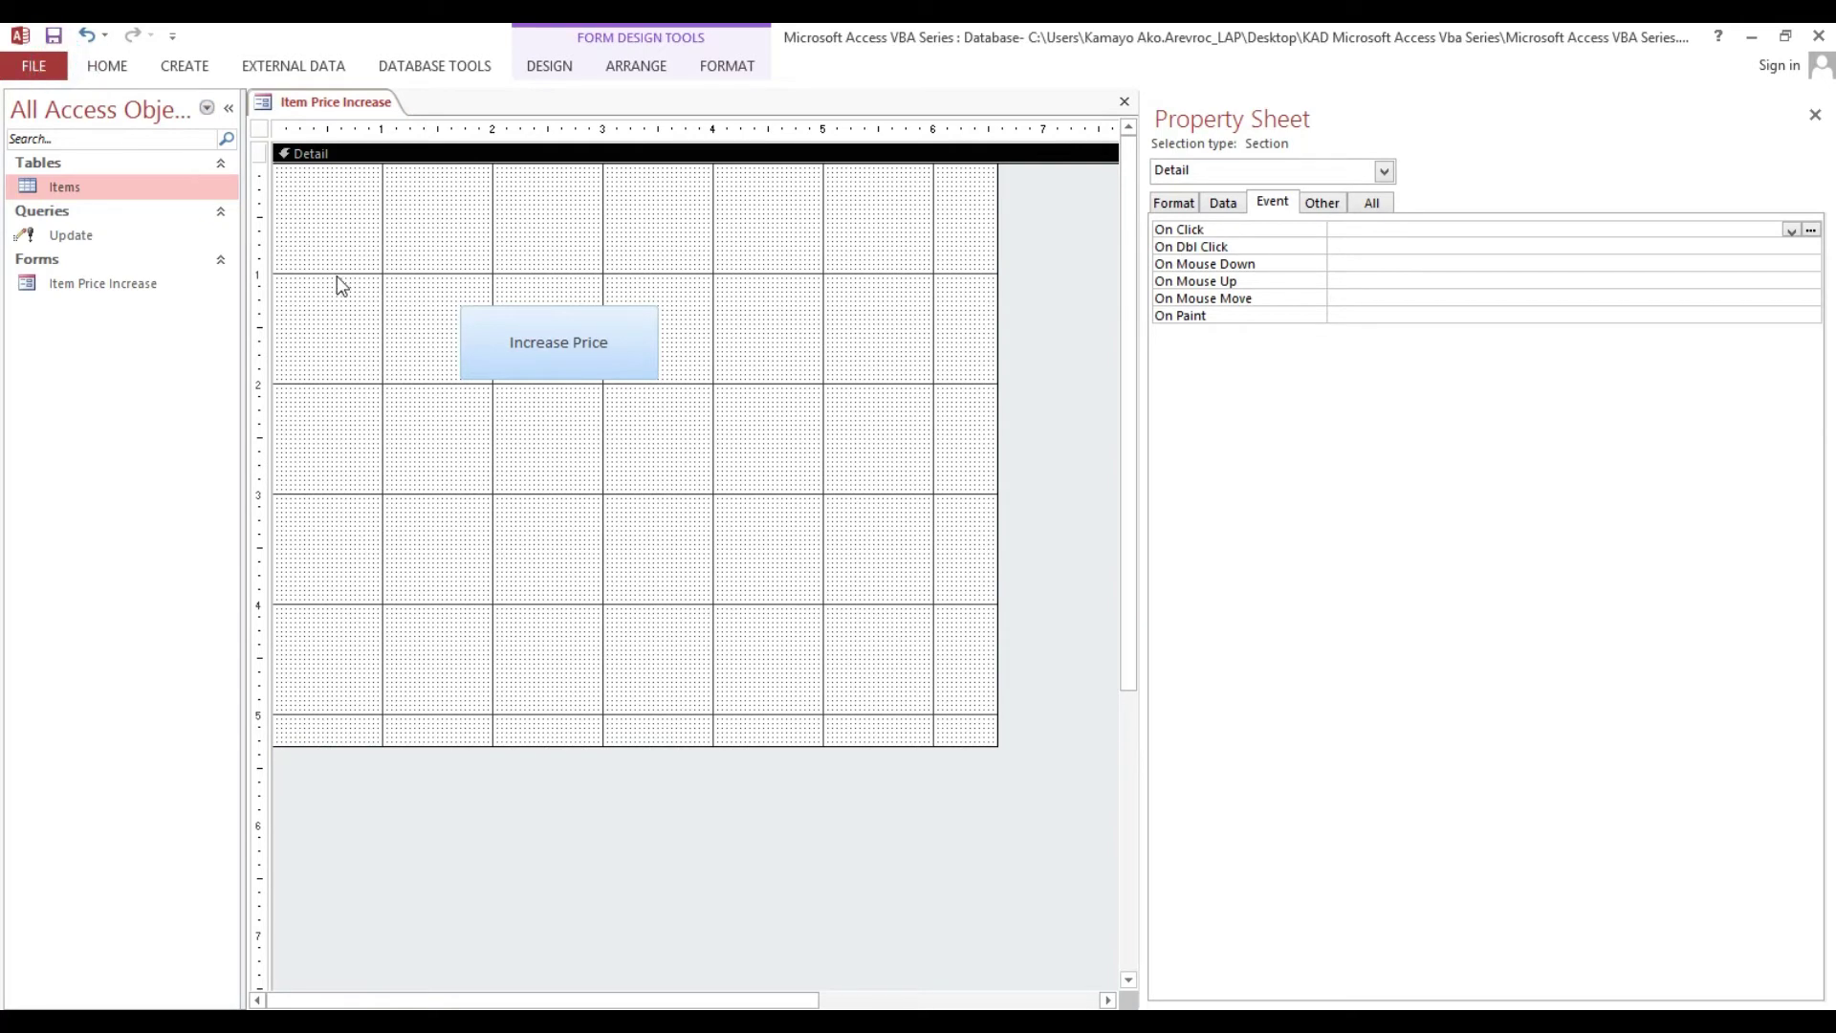
Step: Open the Items table and slightly narrow its ItemPrice column
double_click(103, 187)
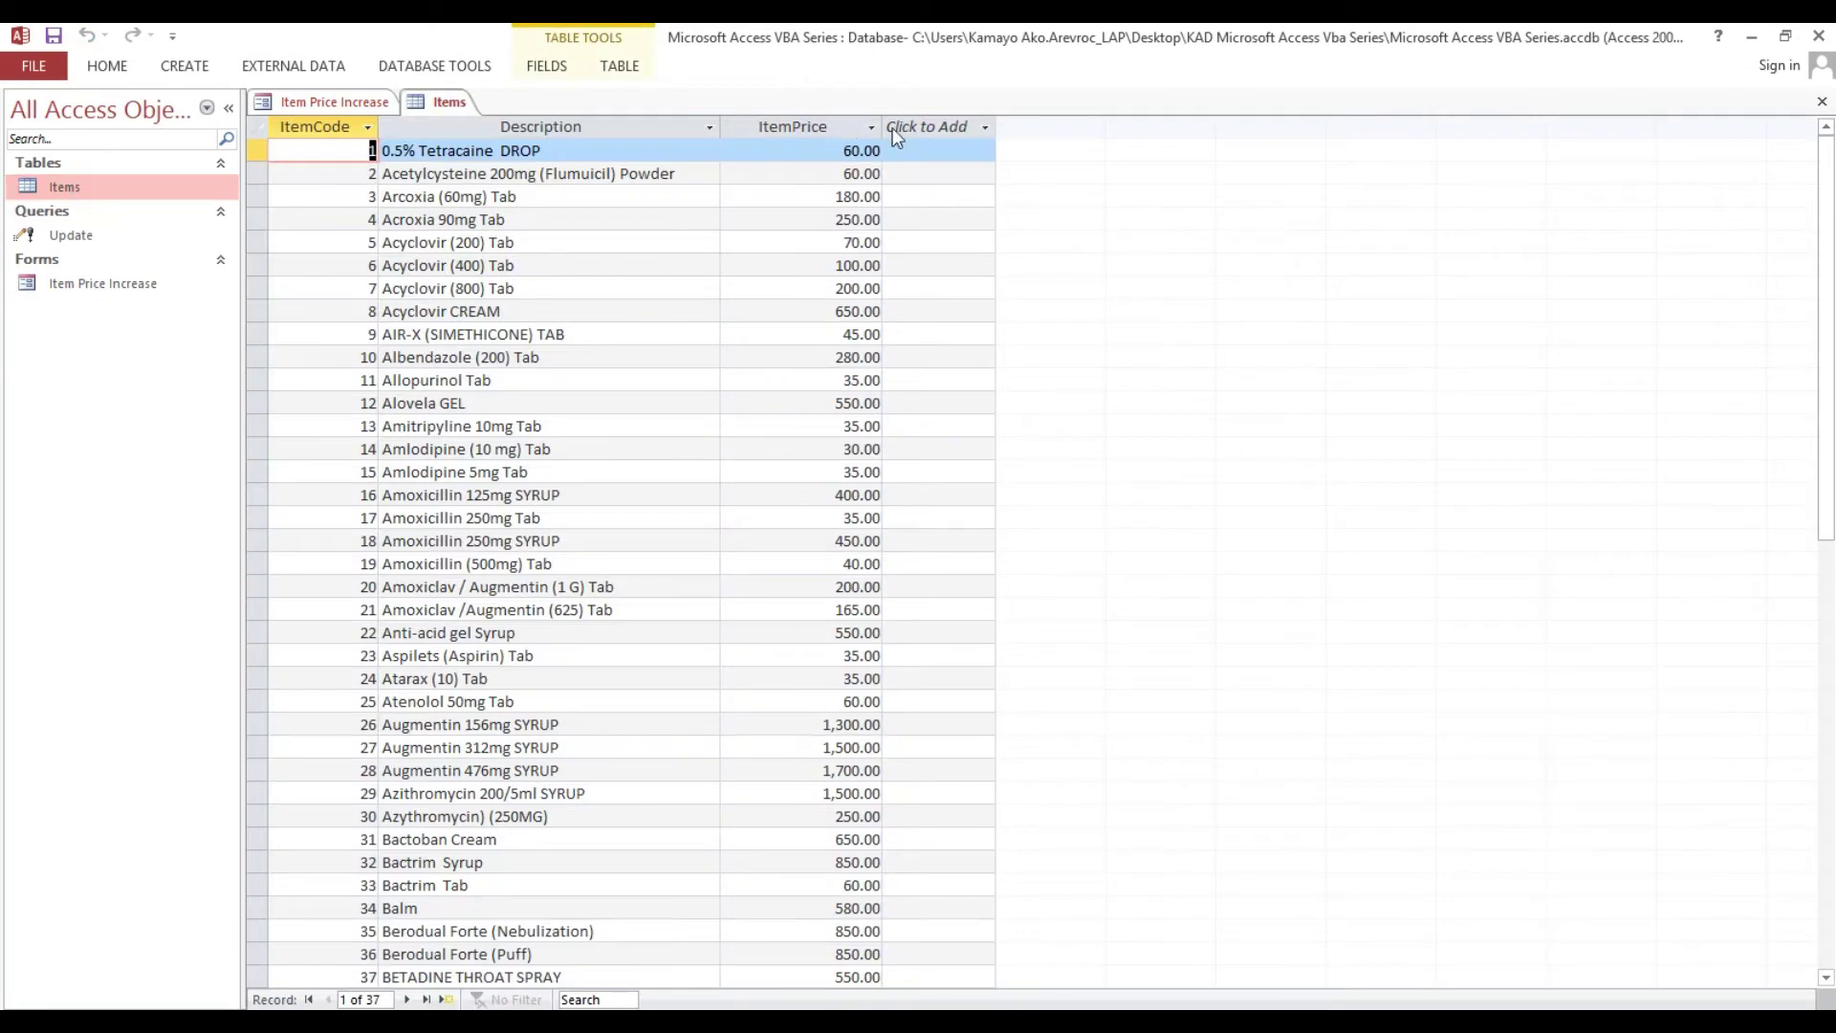
mouse_move(882, 128)
mouse_down()
mouse_move(923, 128)
mouse_move(845, 128)
mouse_move(874, 128)
mouse_up()
Step: Review the 1.1 multiplier in the Increase Price button's click procedure and close the code editor
click(340, 103)
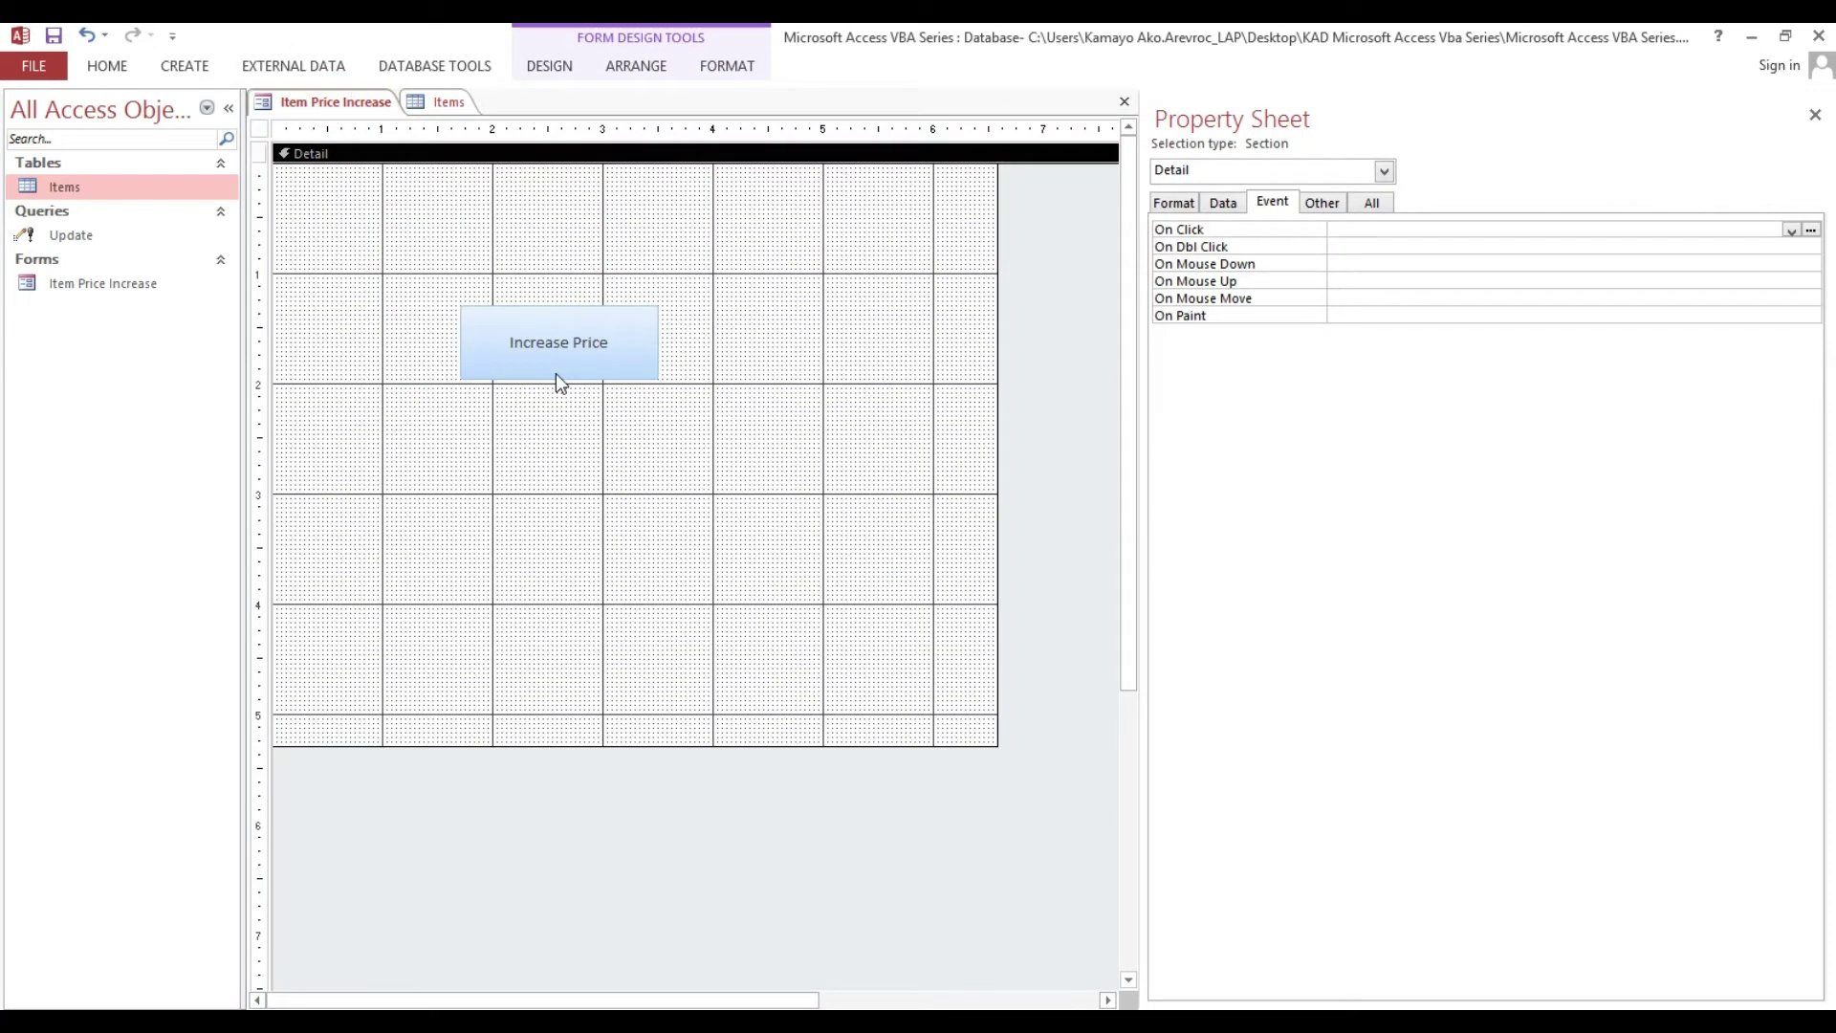
click(513, 337)
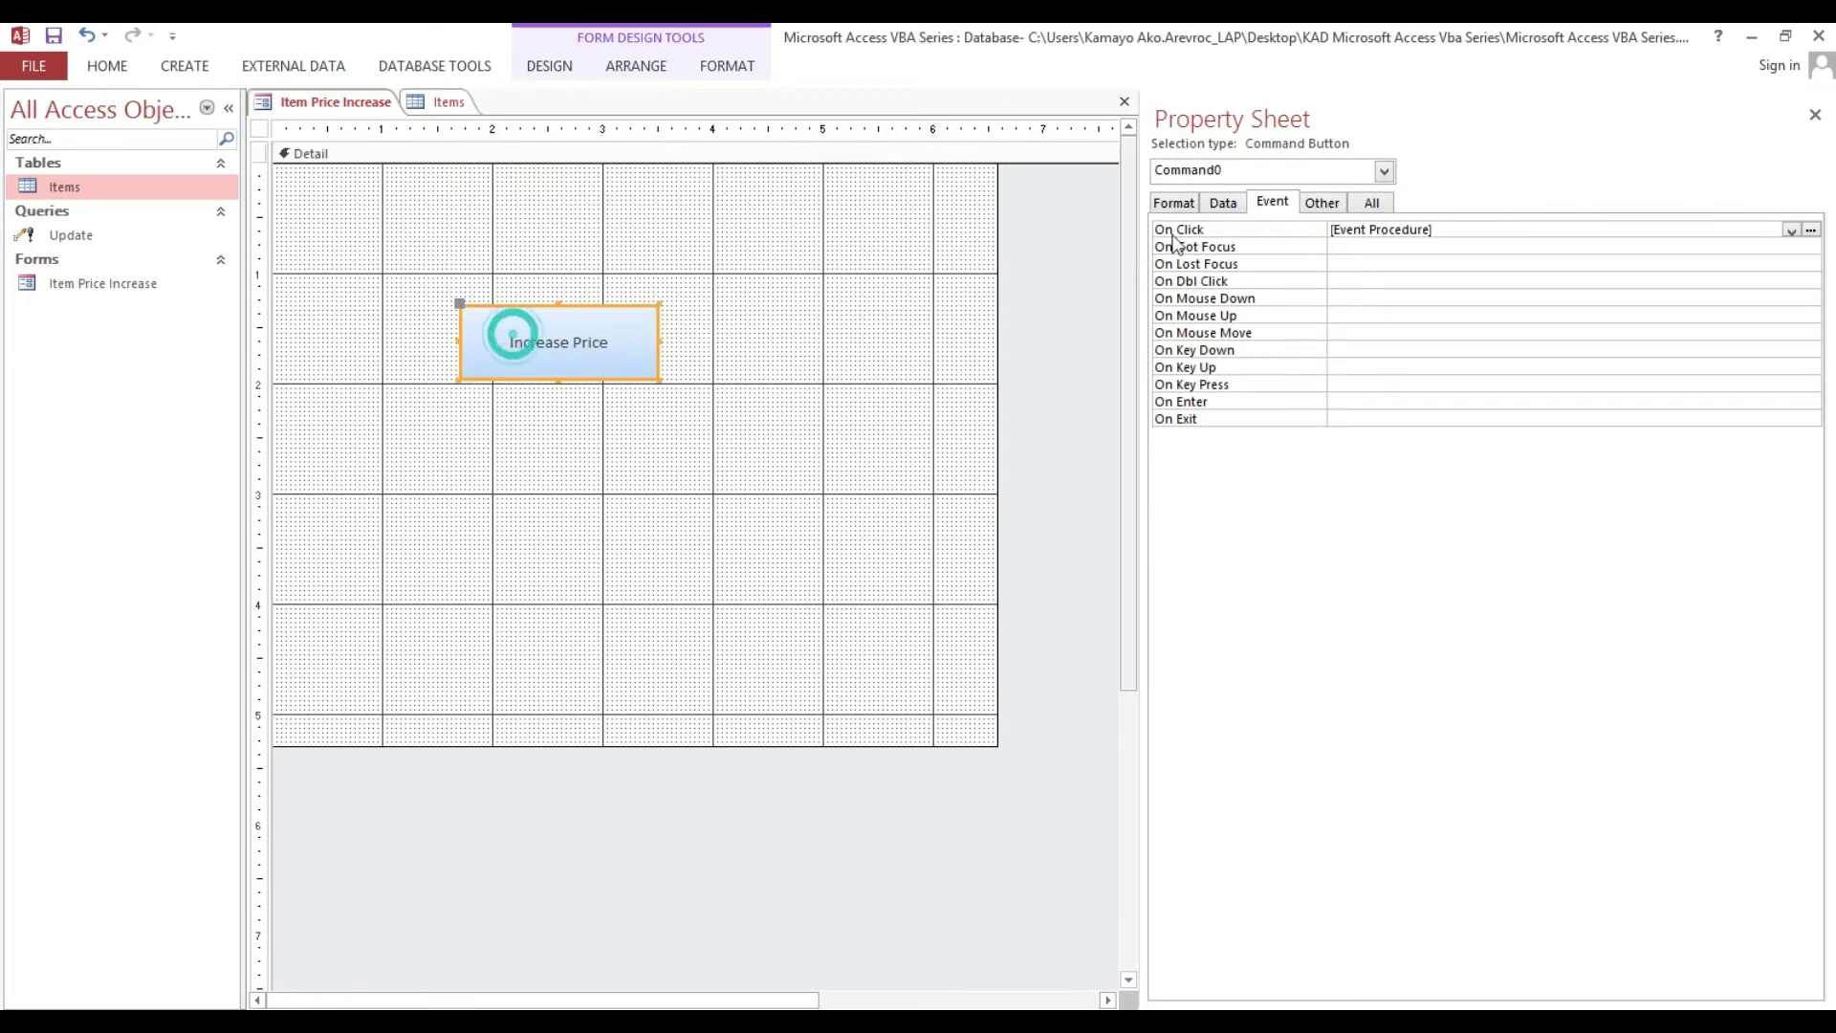
click(1502, 230)
click(1810, 230)
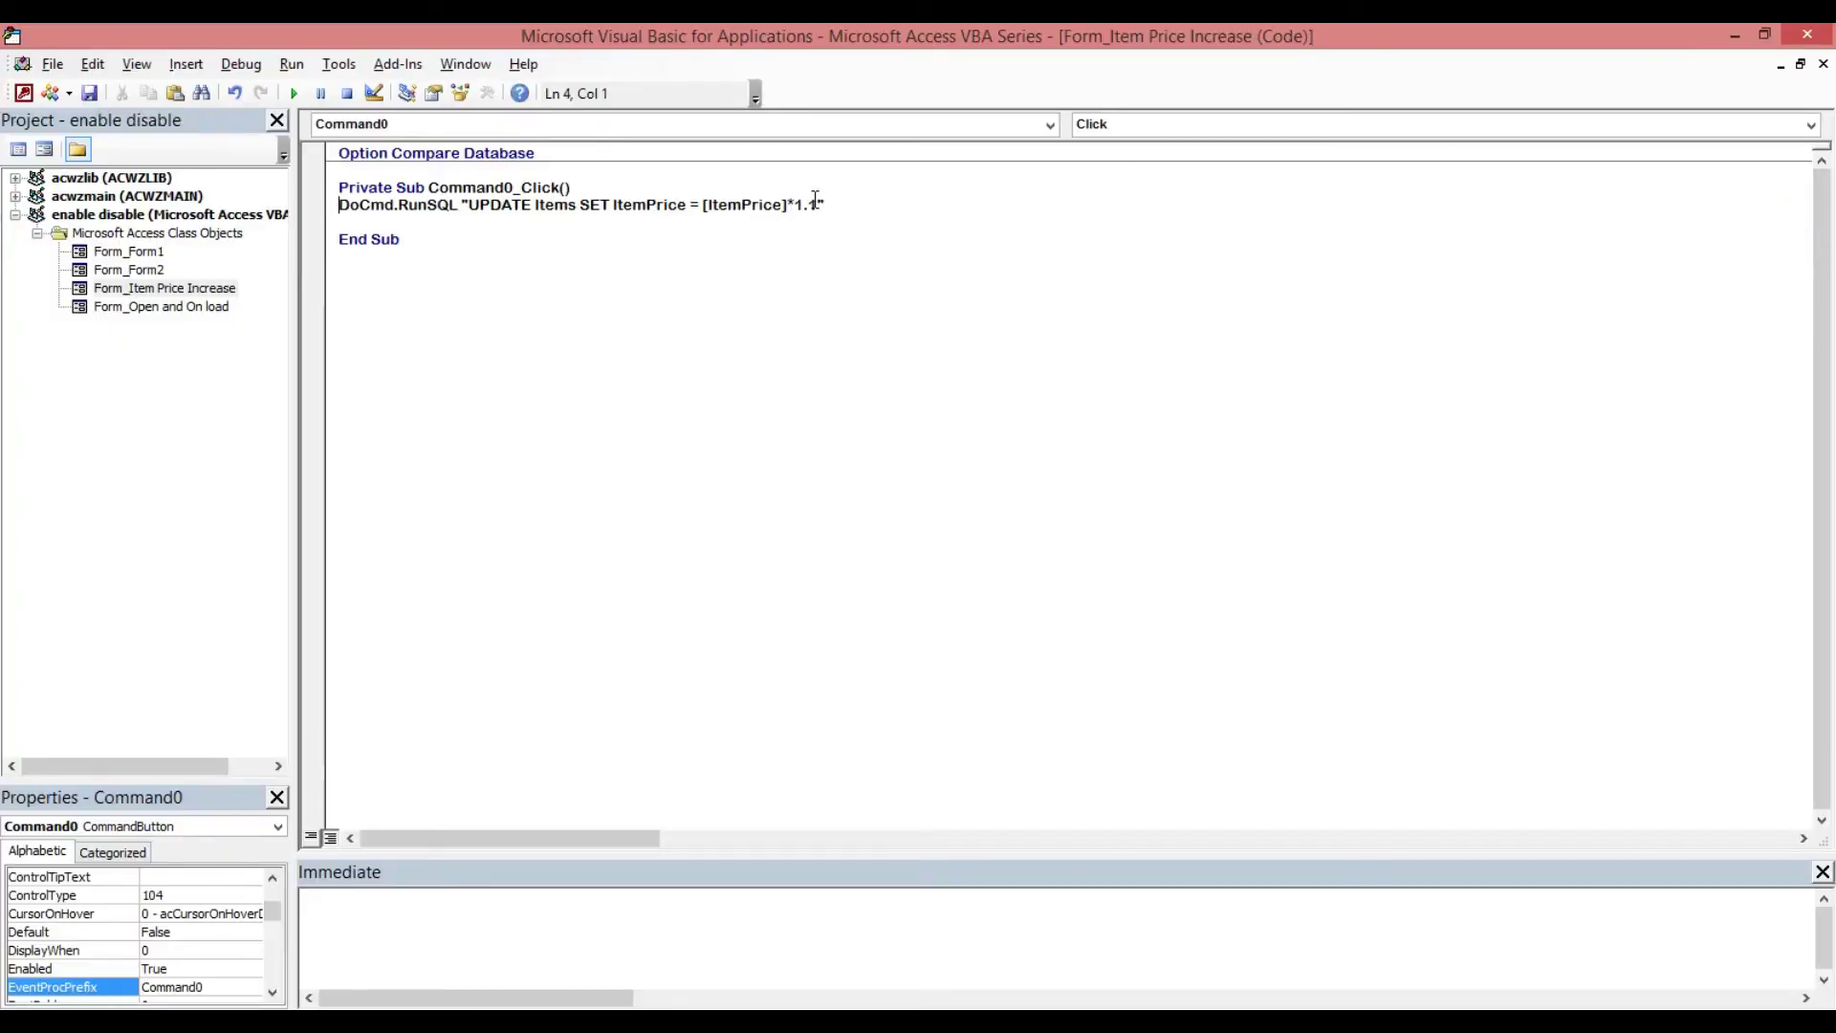
double_click(813, 206)
click(822, 236)
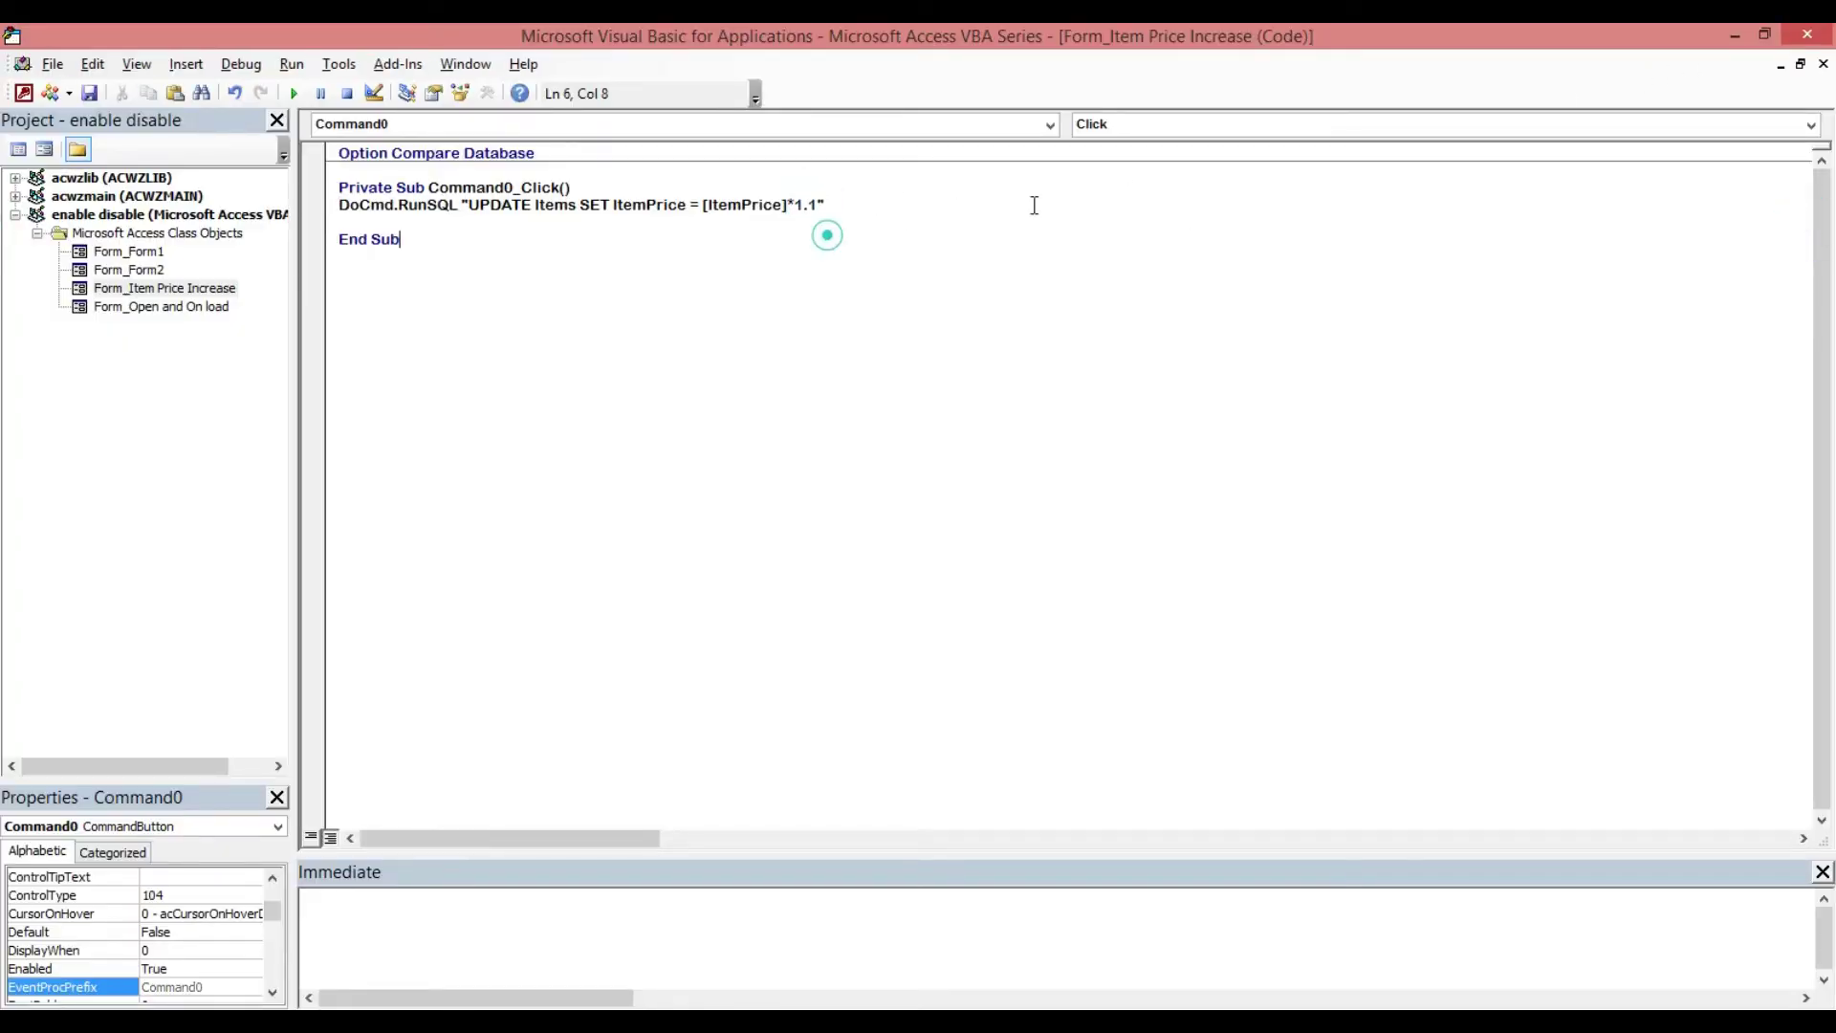
click(1807, 35)
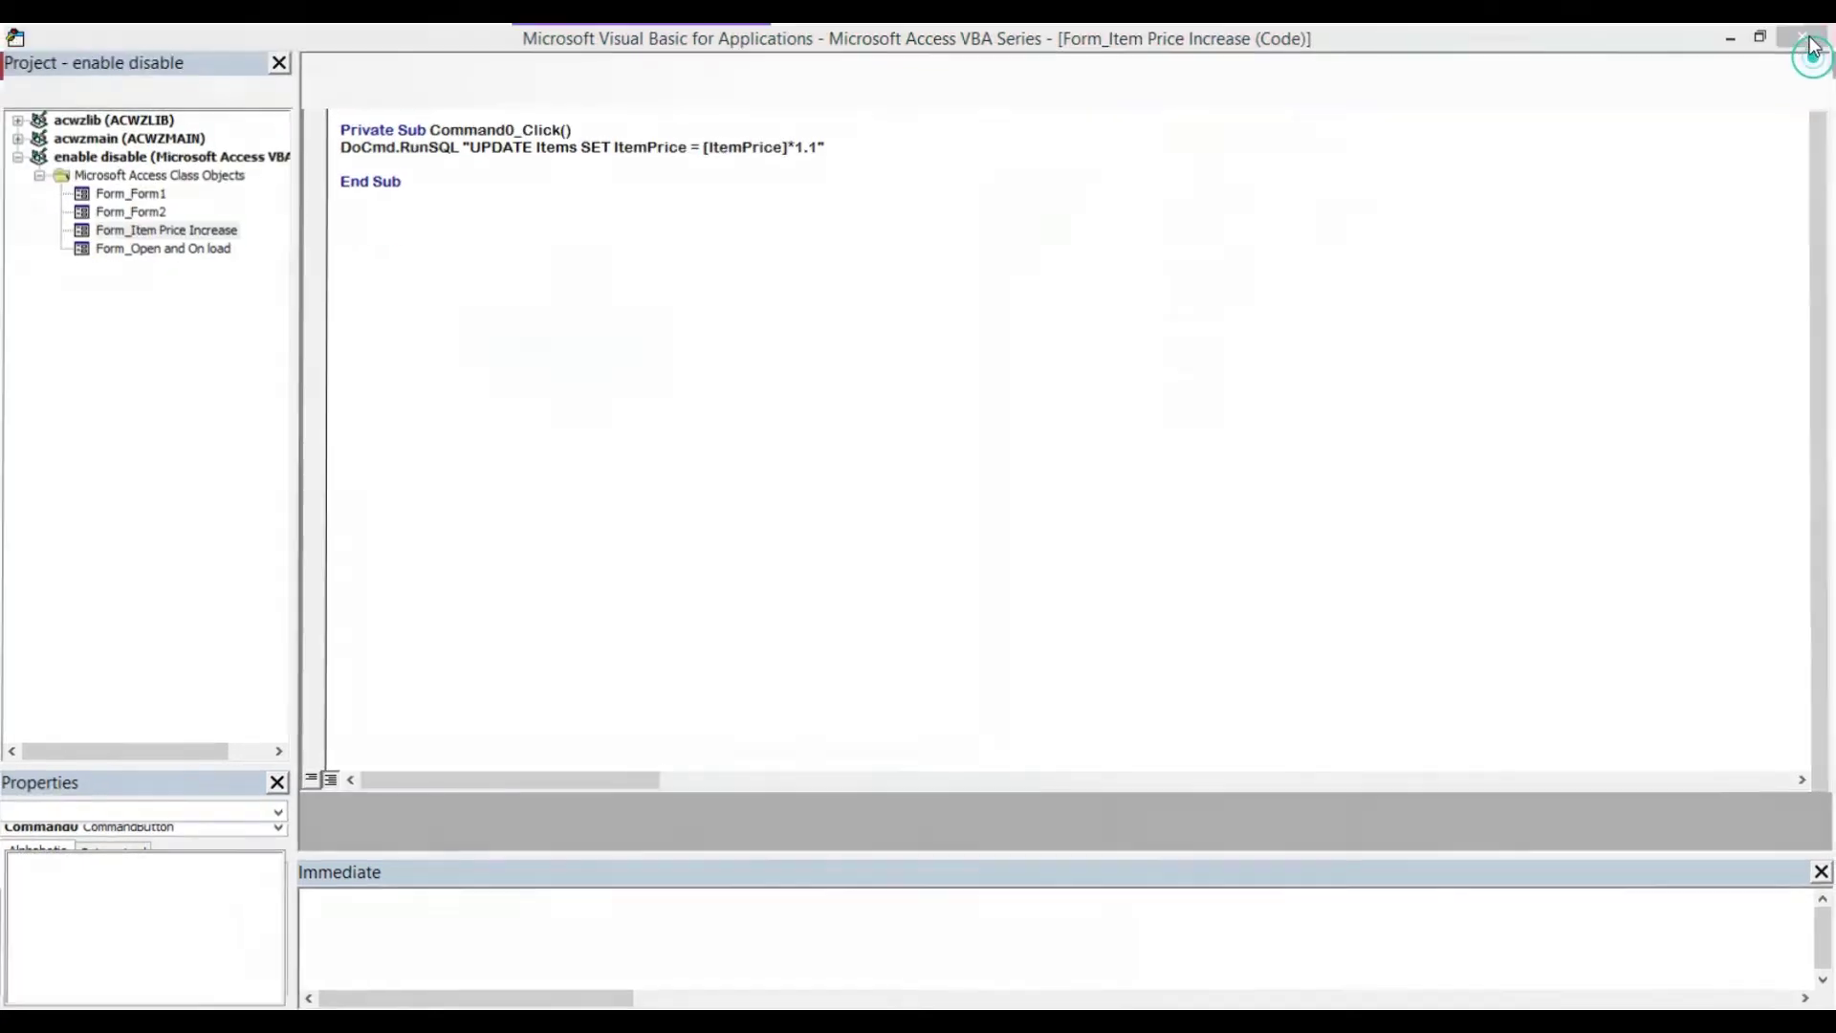
Step: Inspect the ItemPrice values in the Items table and close the table, saving its layout changes
click(445, 101)
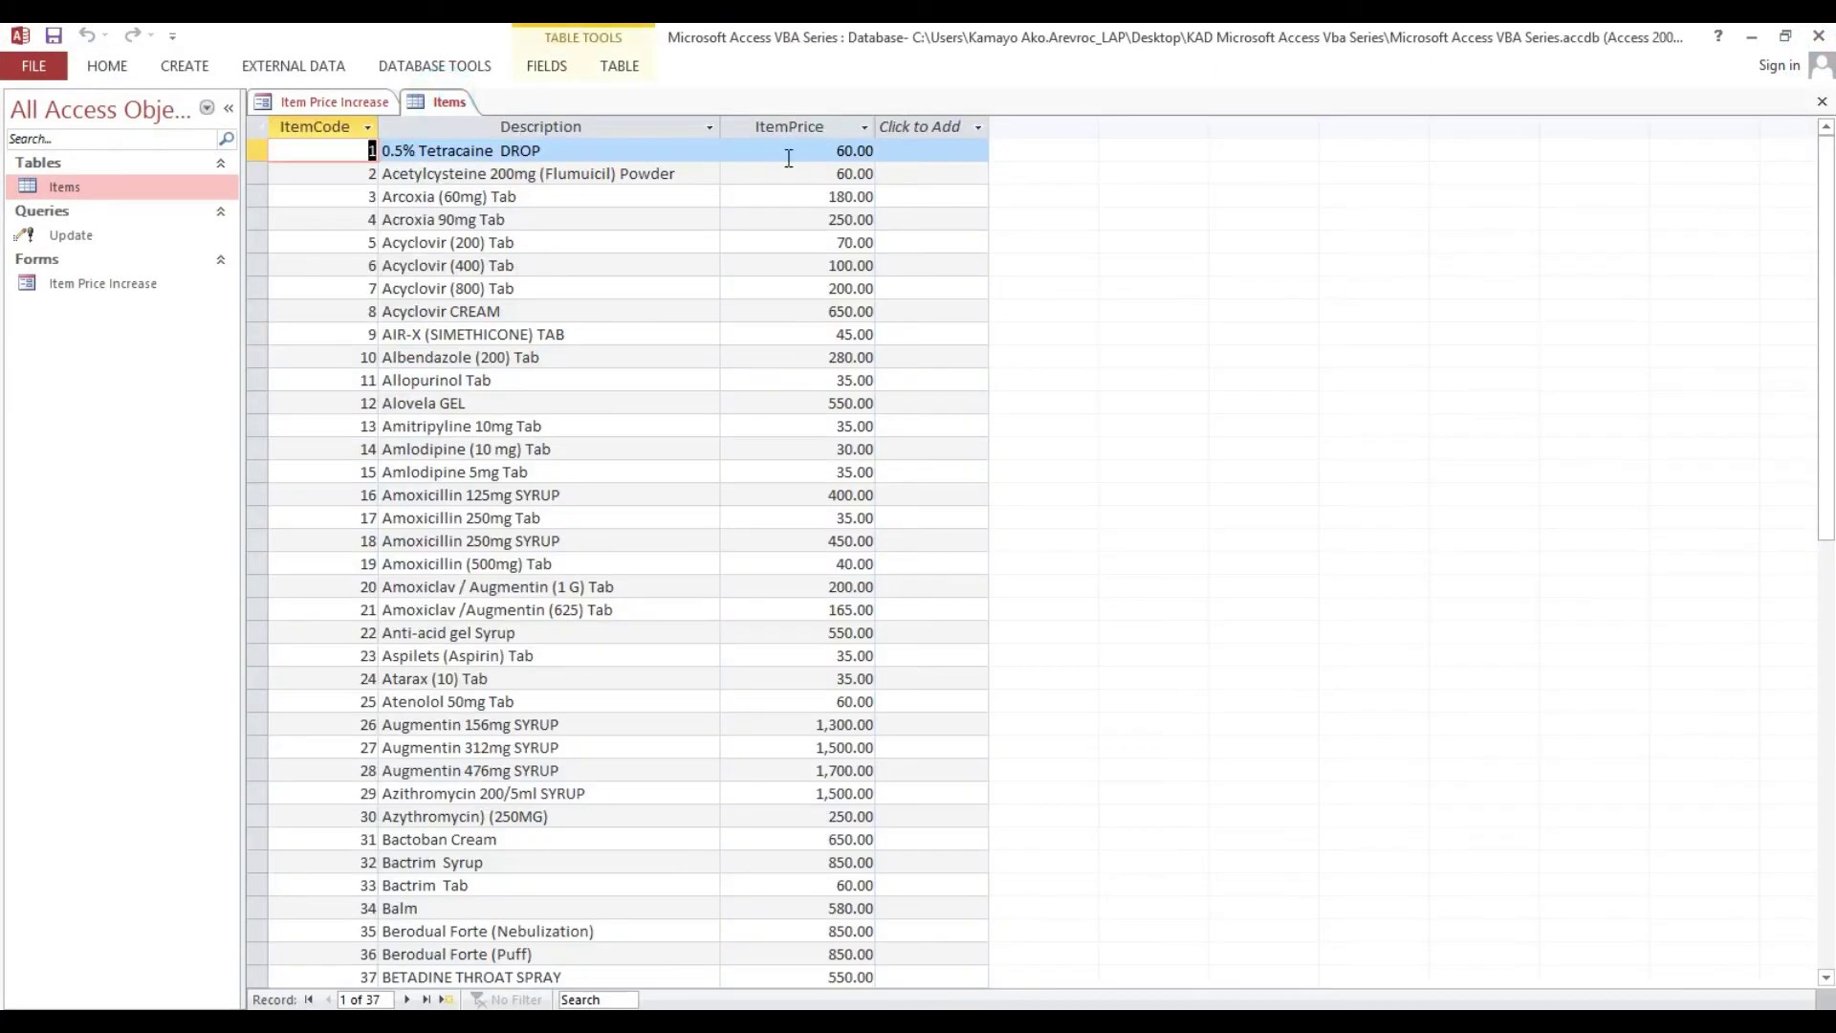
click(784, 127)
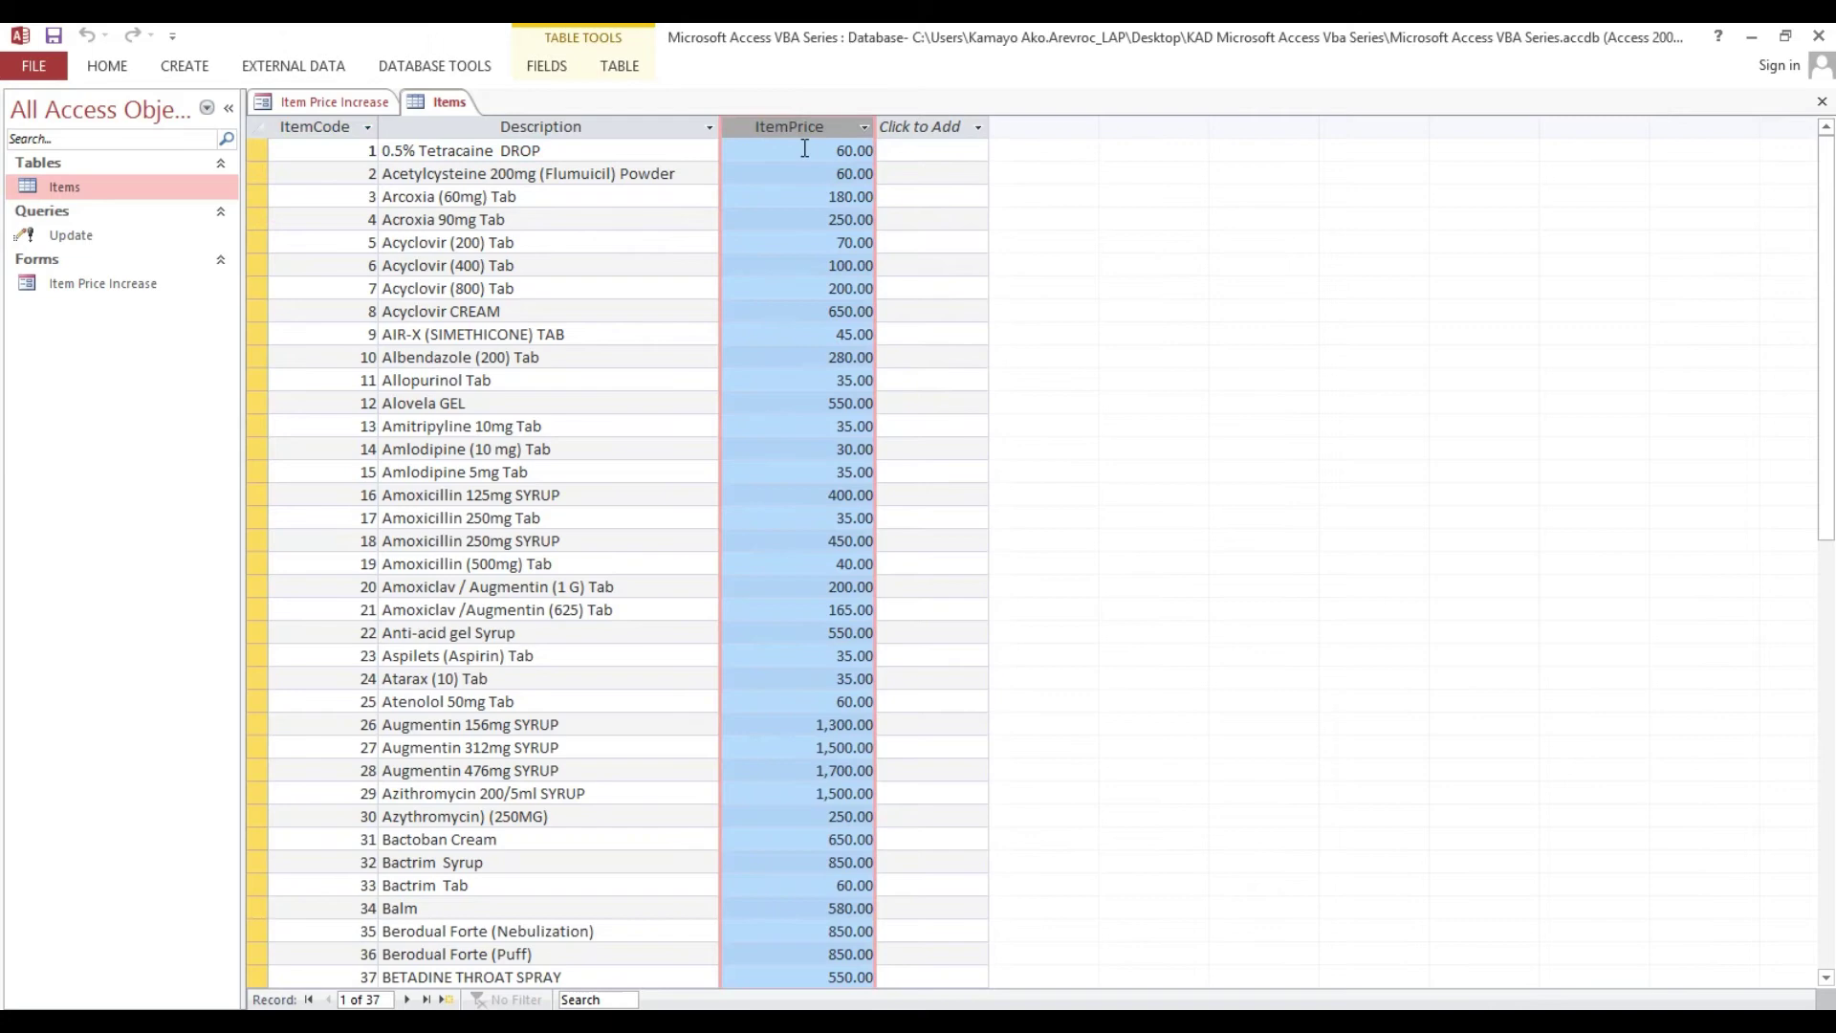
click(801, 150)
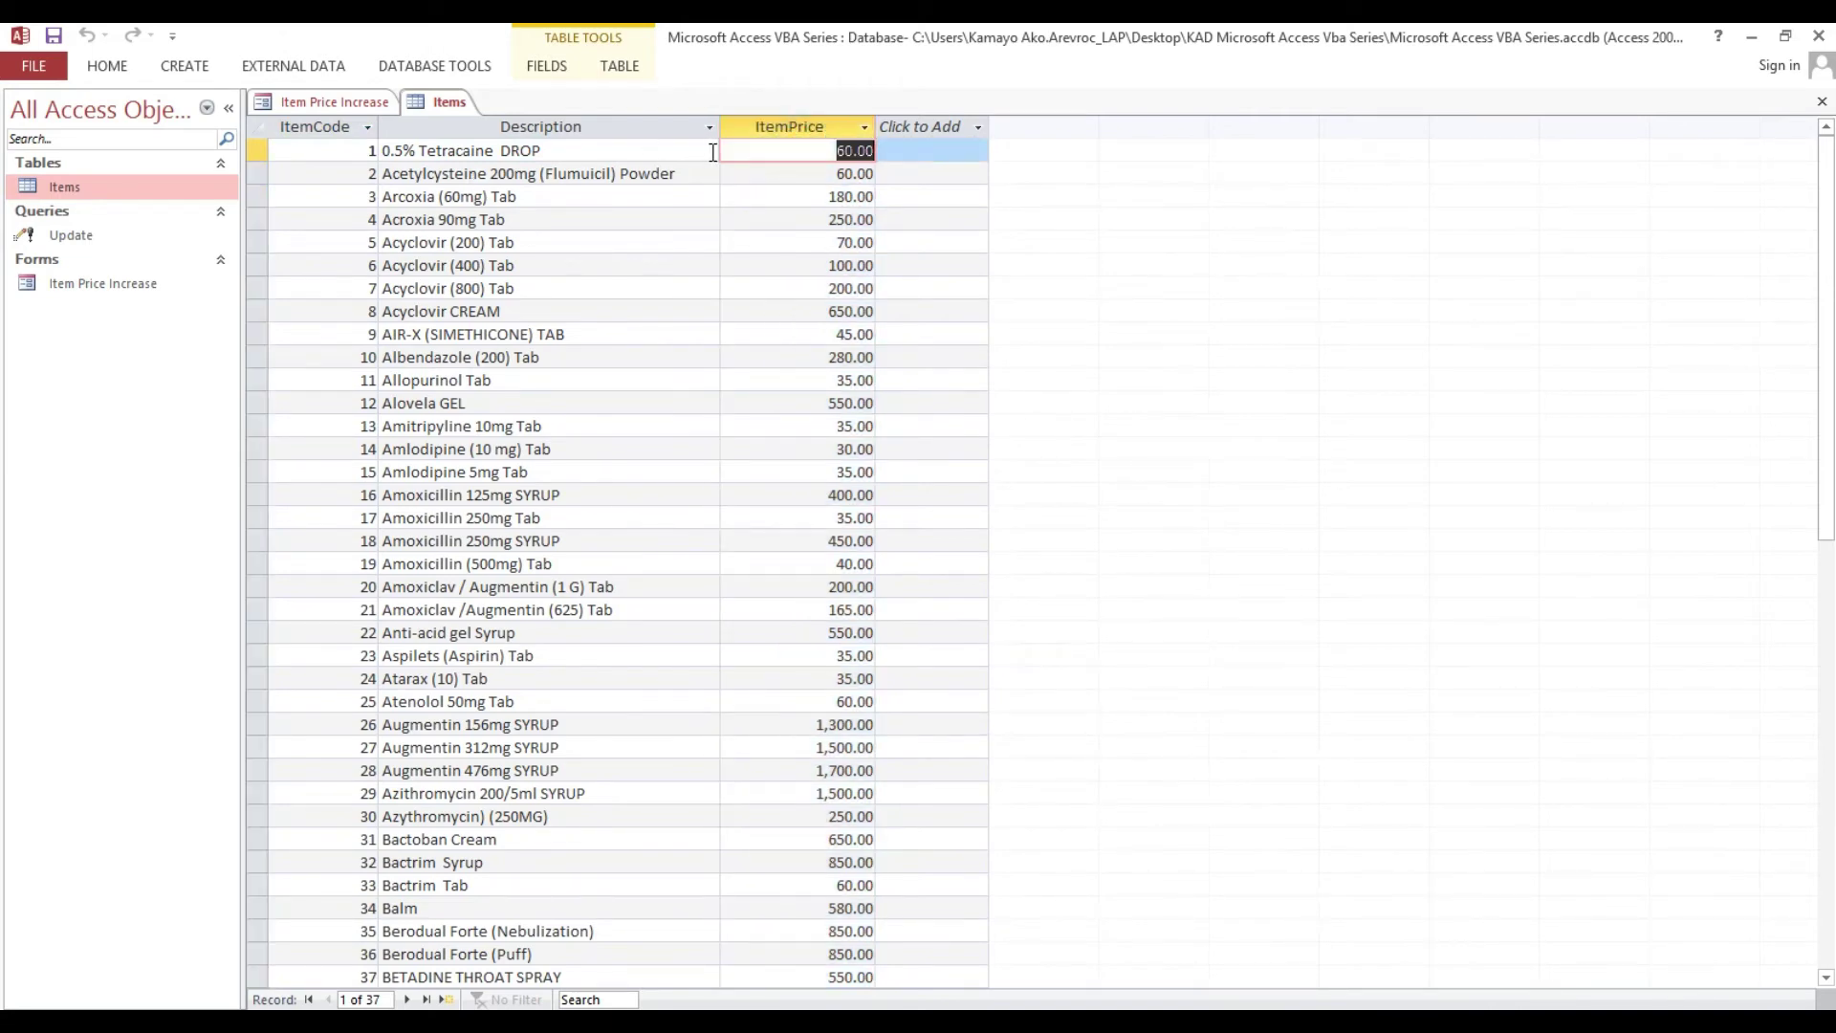
drag(836, 151, 852, 150)
click(1822, 101)
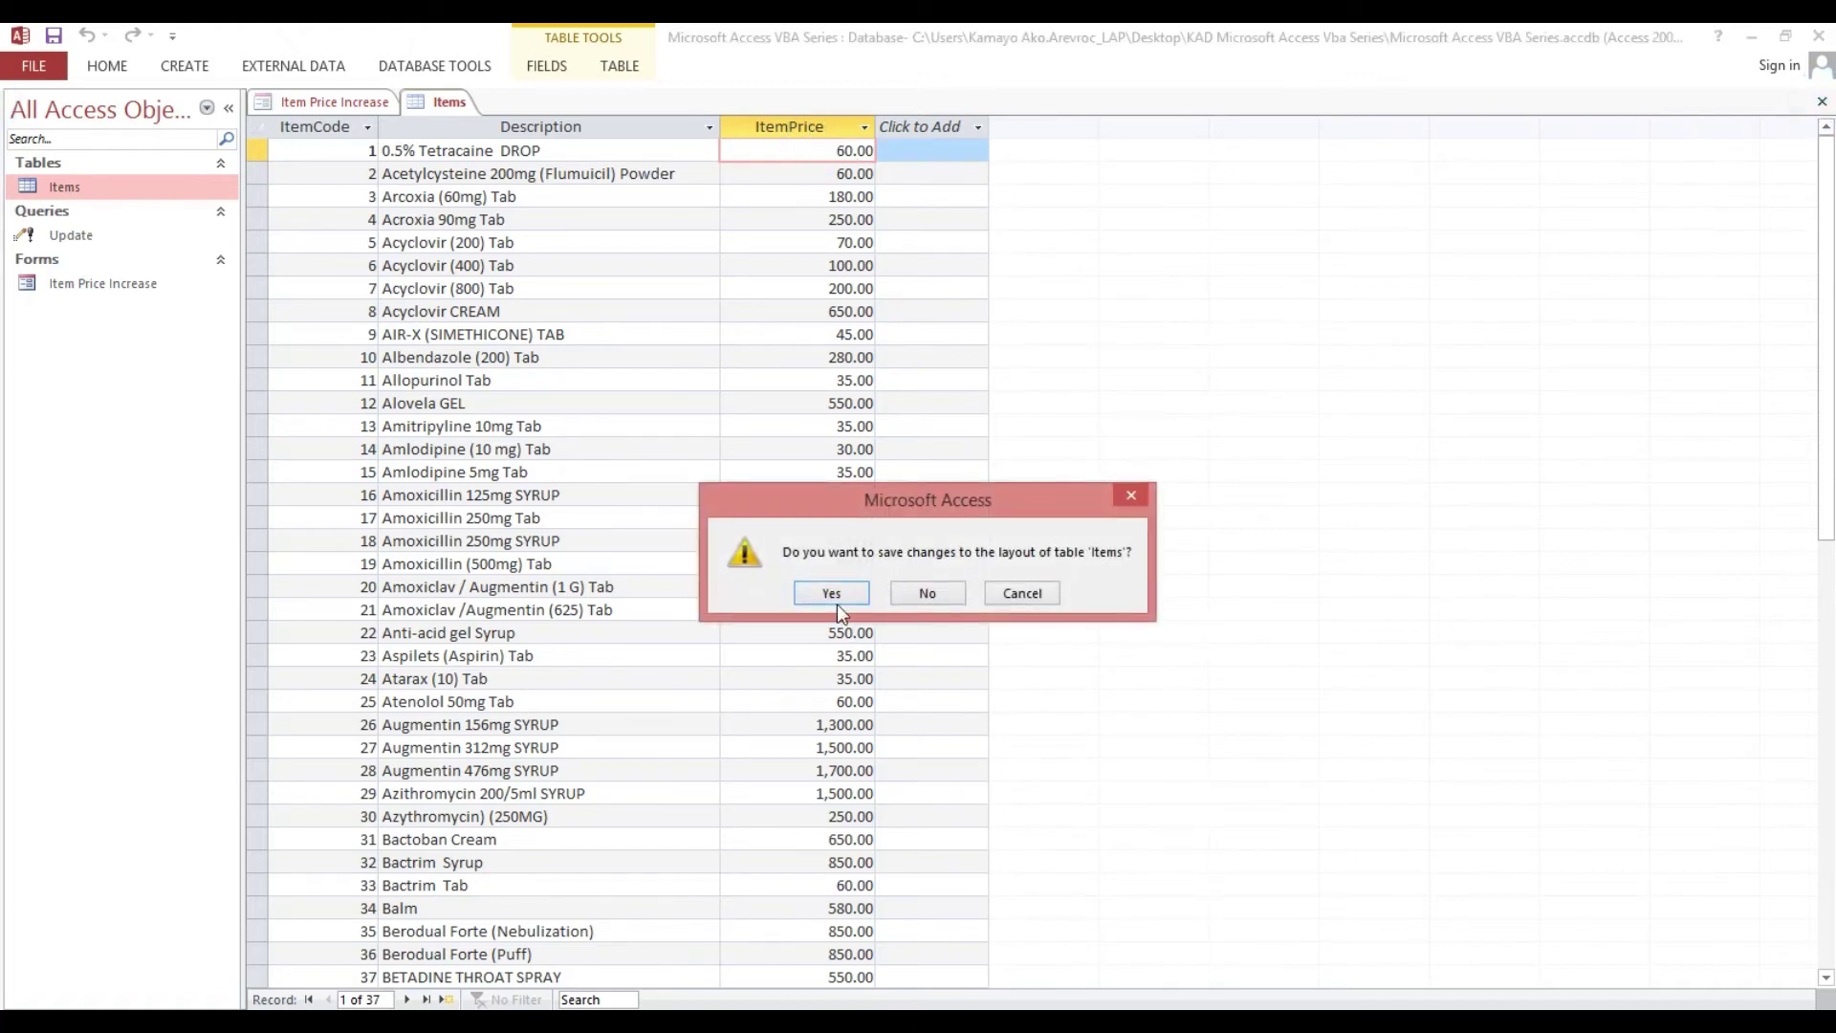
click(831, 594)
Step: Display the Item Price Increase form in Form View and open the Items table to examine its ItemPrice column
click(106, 65)
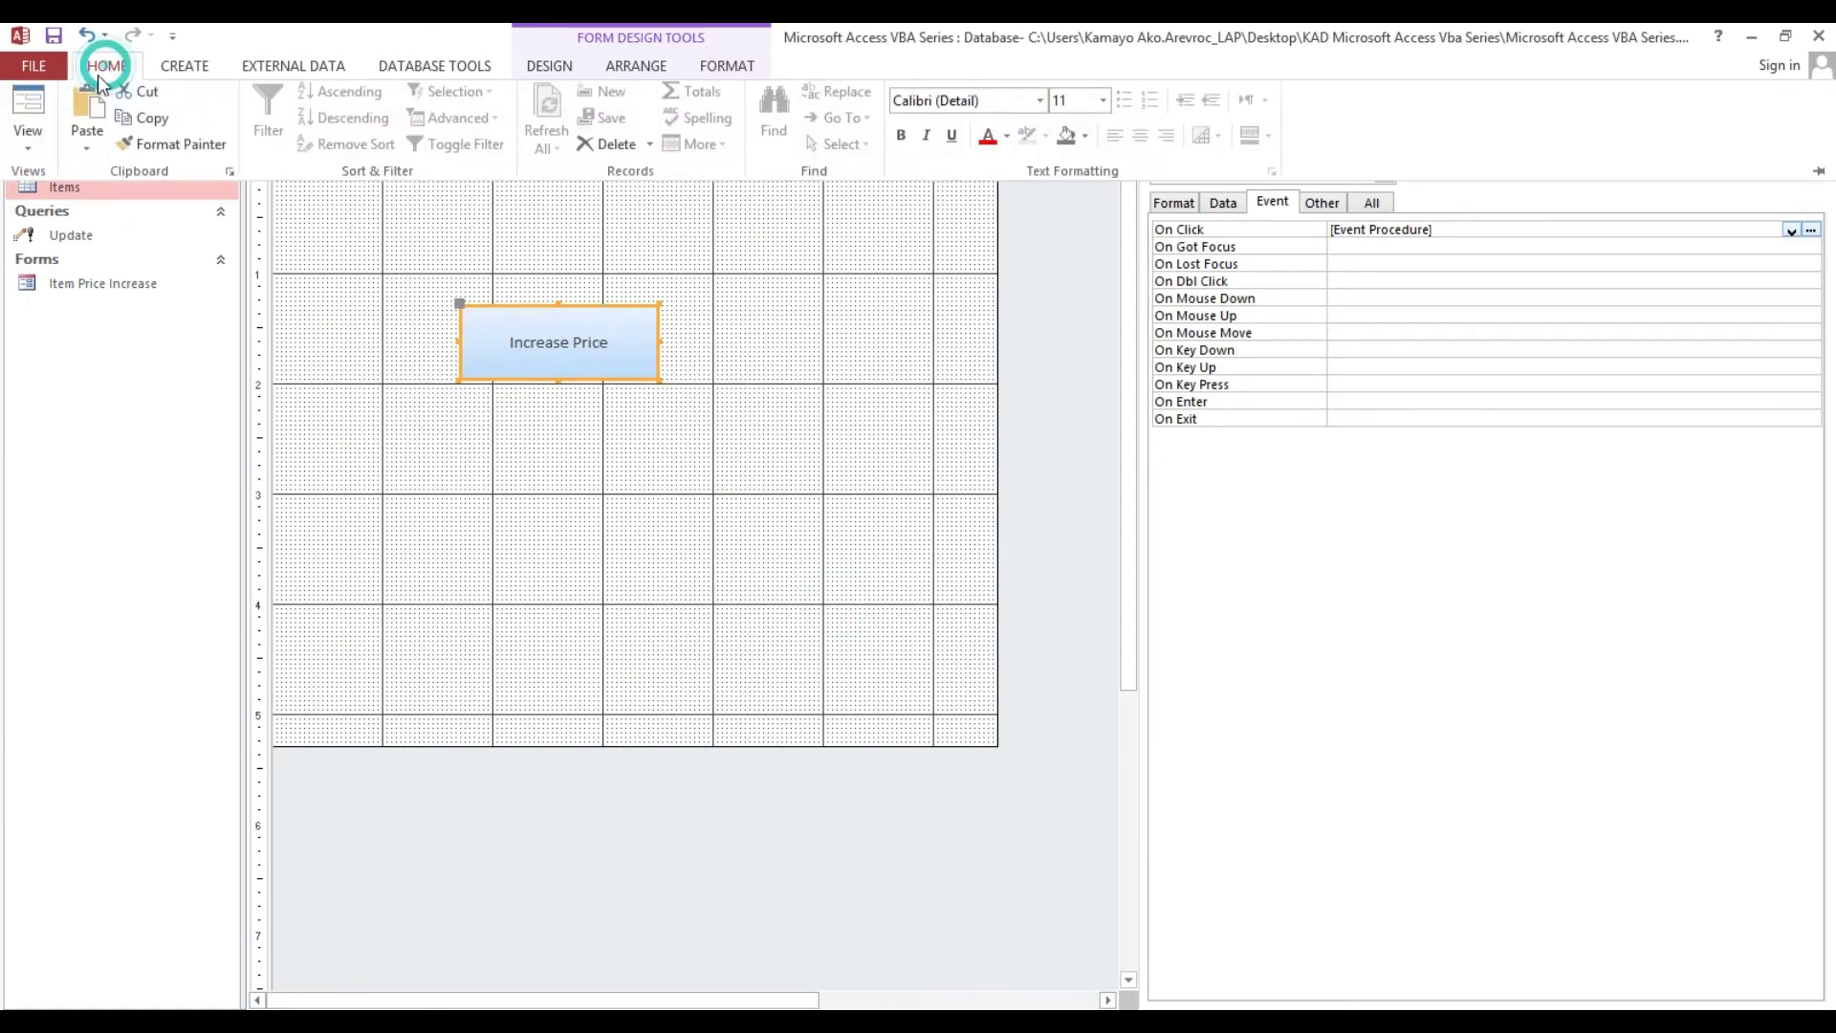
click(26, 104)
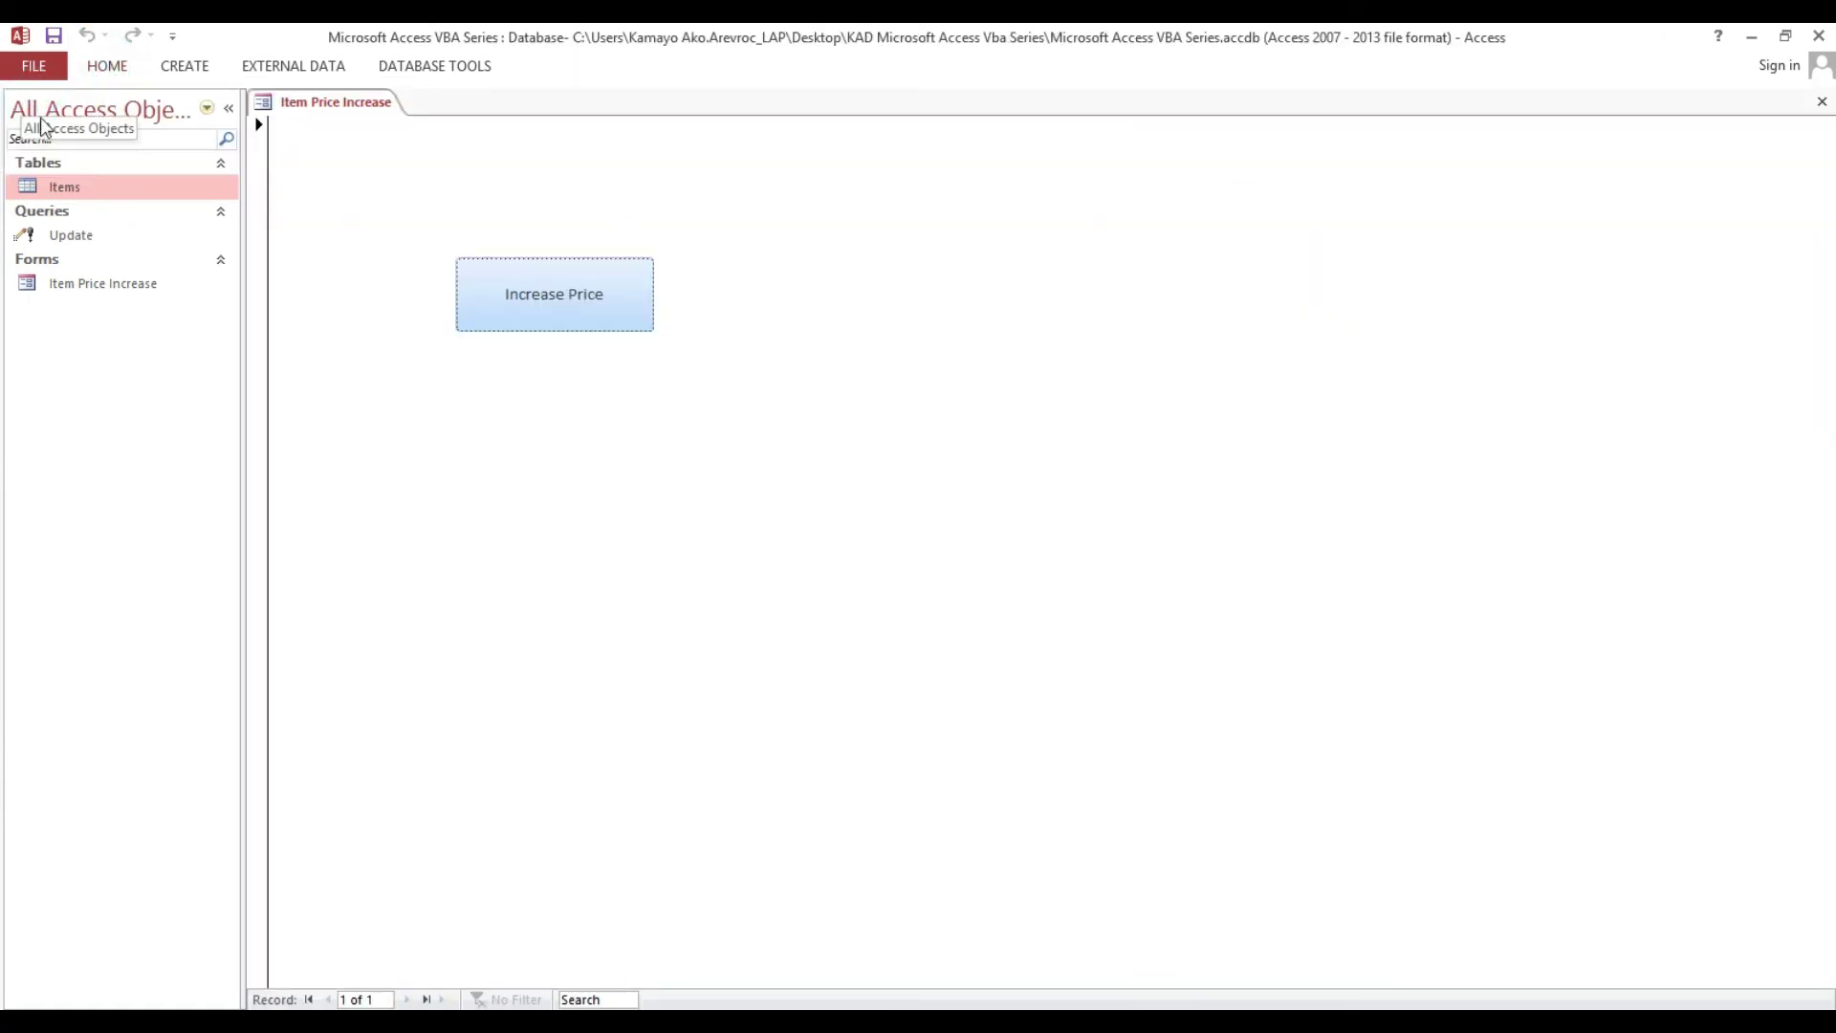
double_click(58, 187)
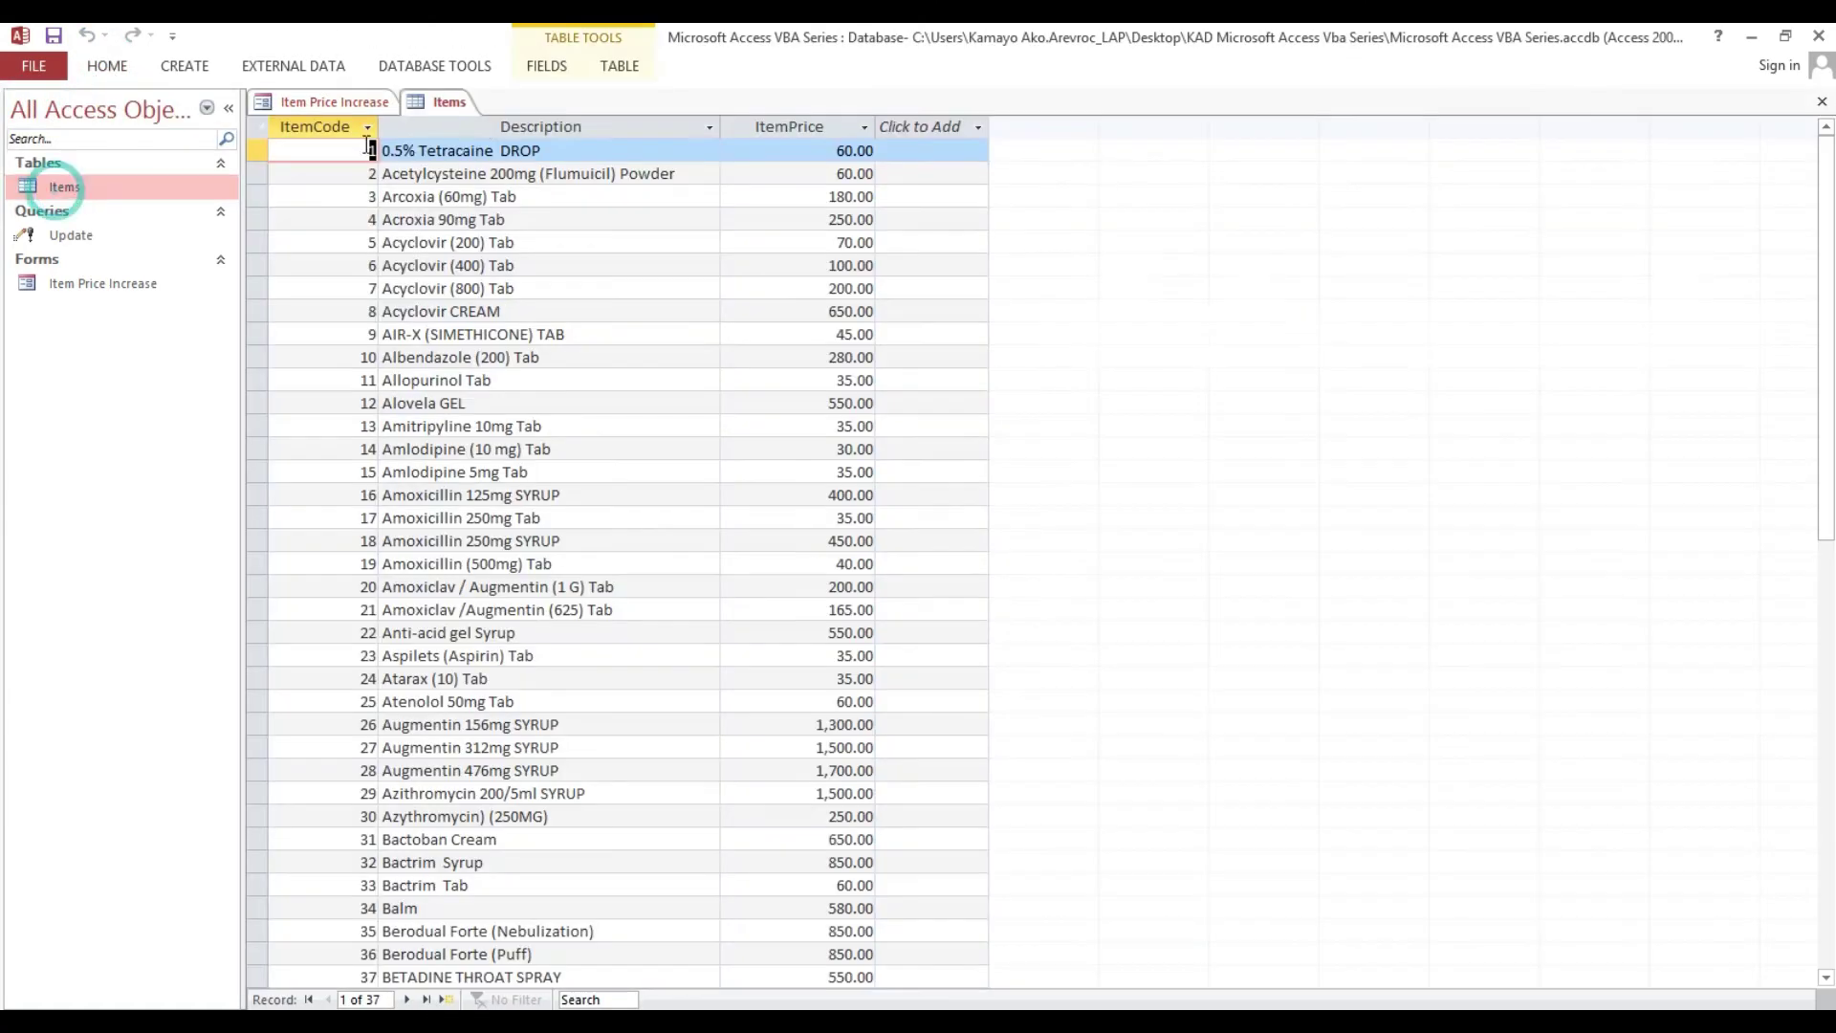
click(844, 126)
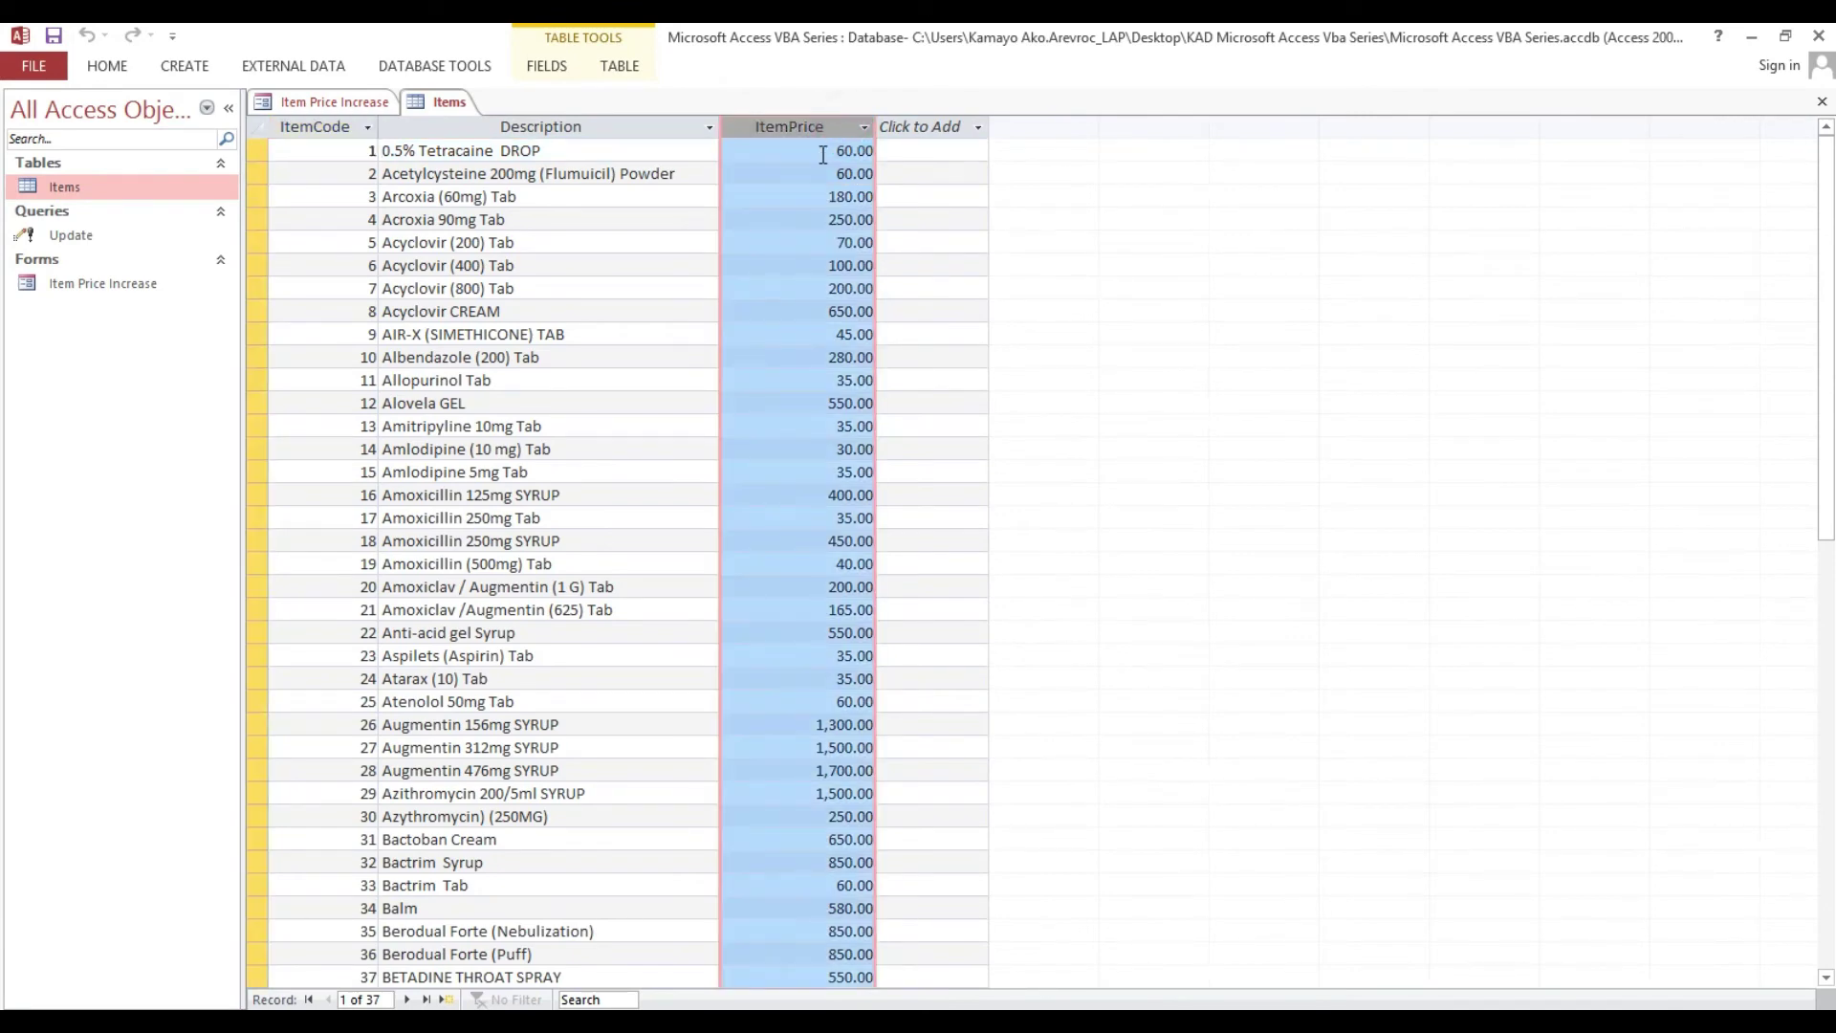
Step: Run the Increase Price button on the form and check the ItemPrice column in the Items table
click(363, 102)
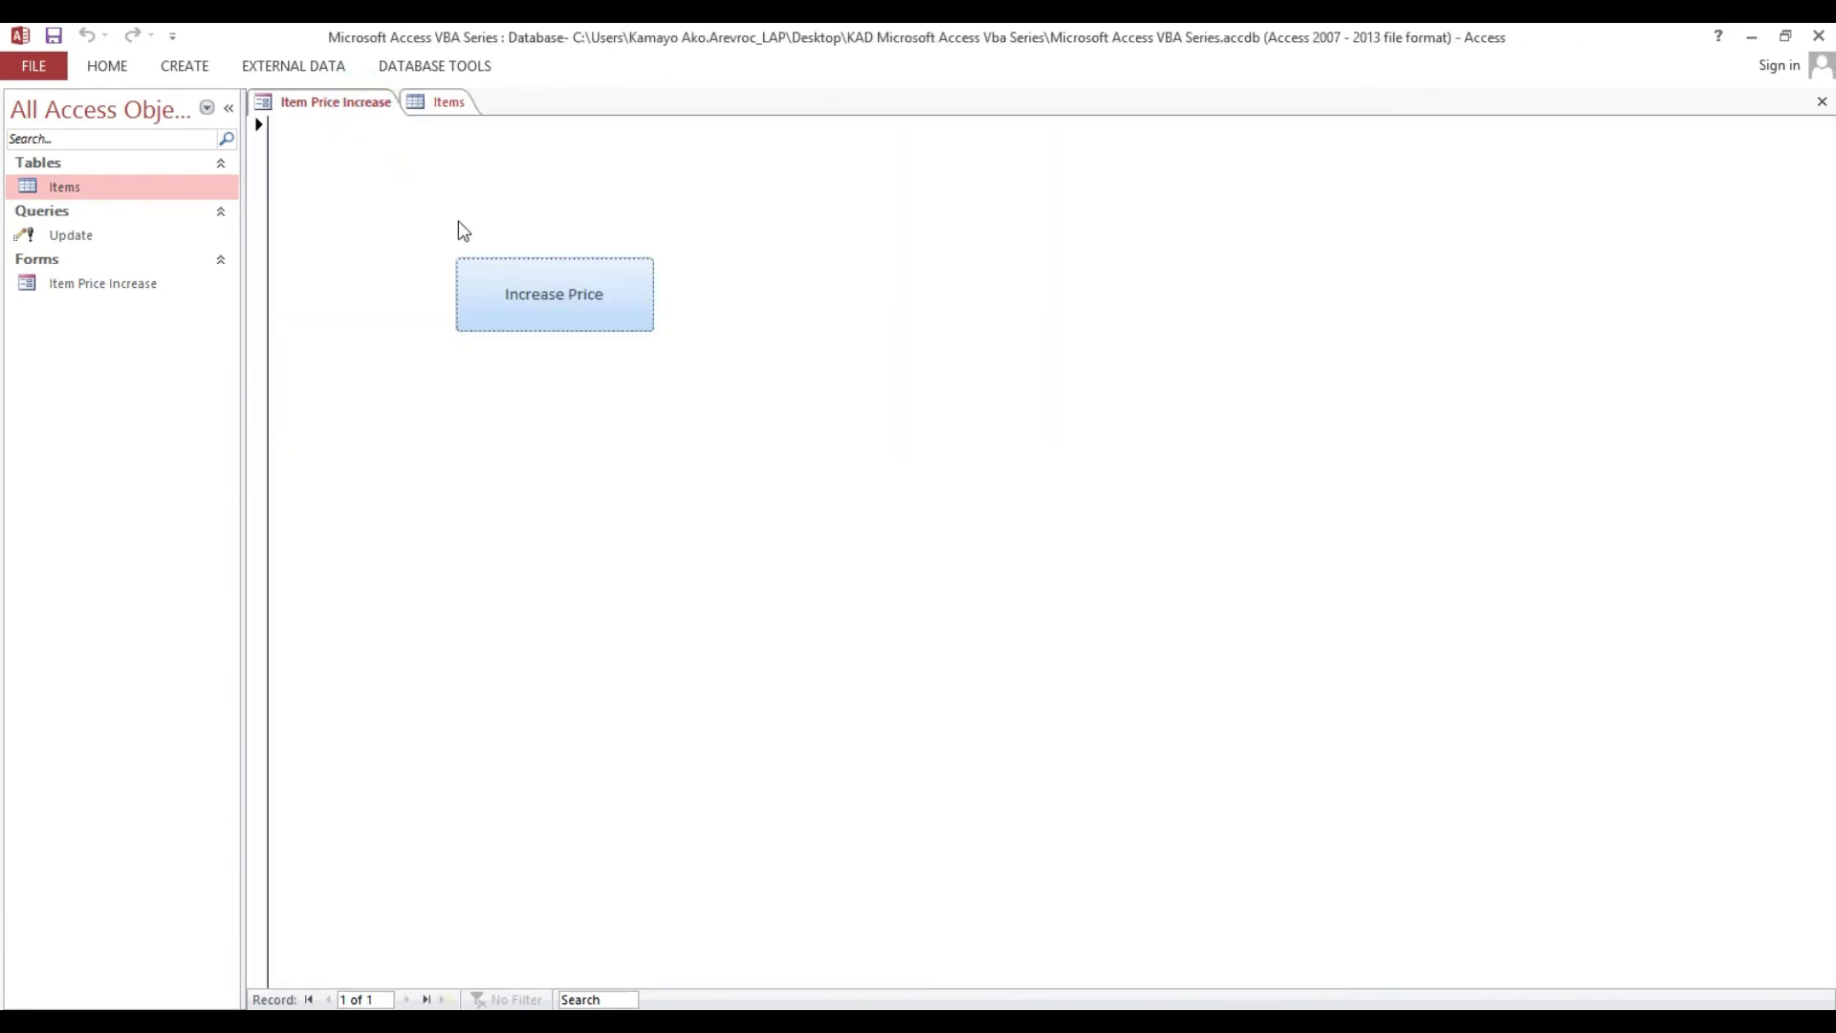
click(565, 304)
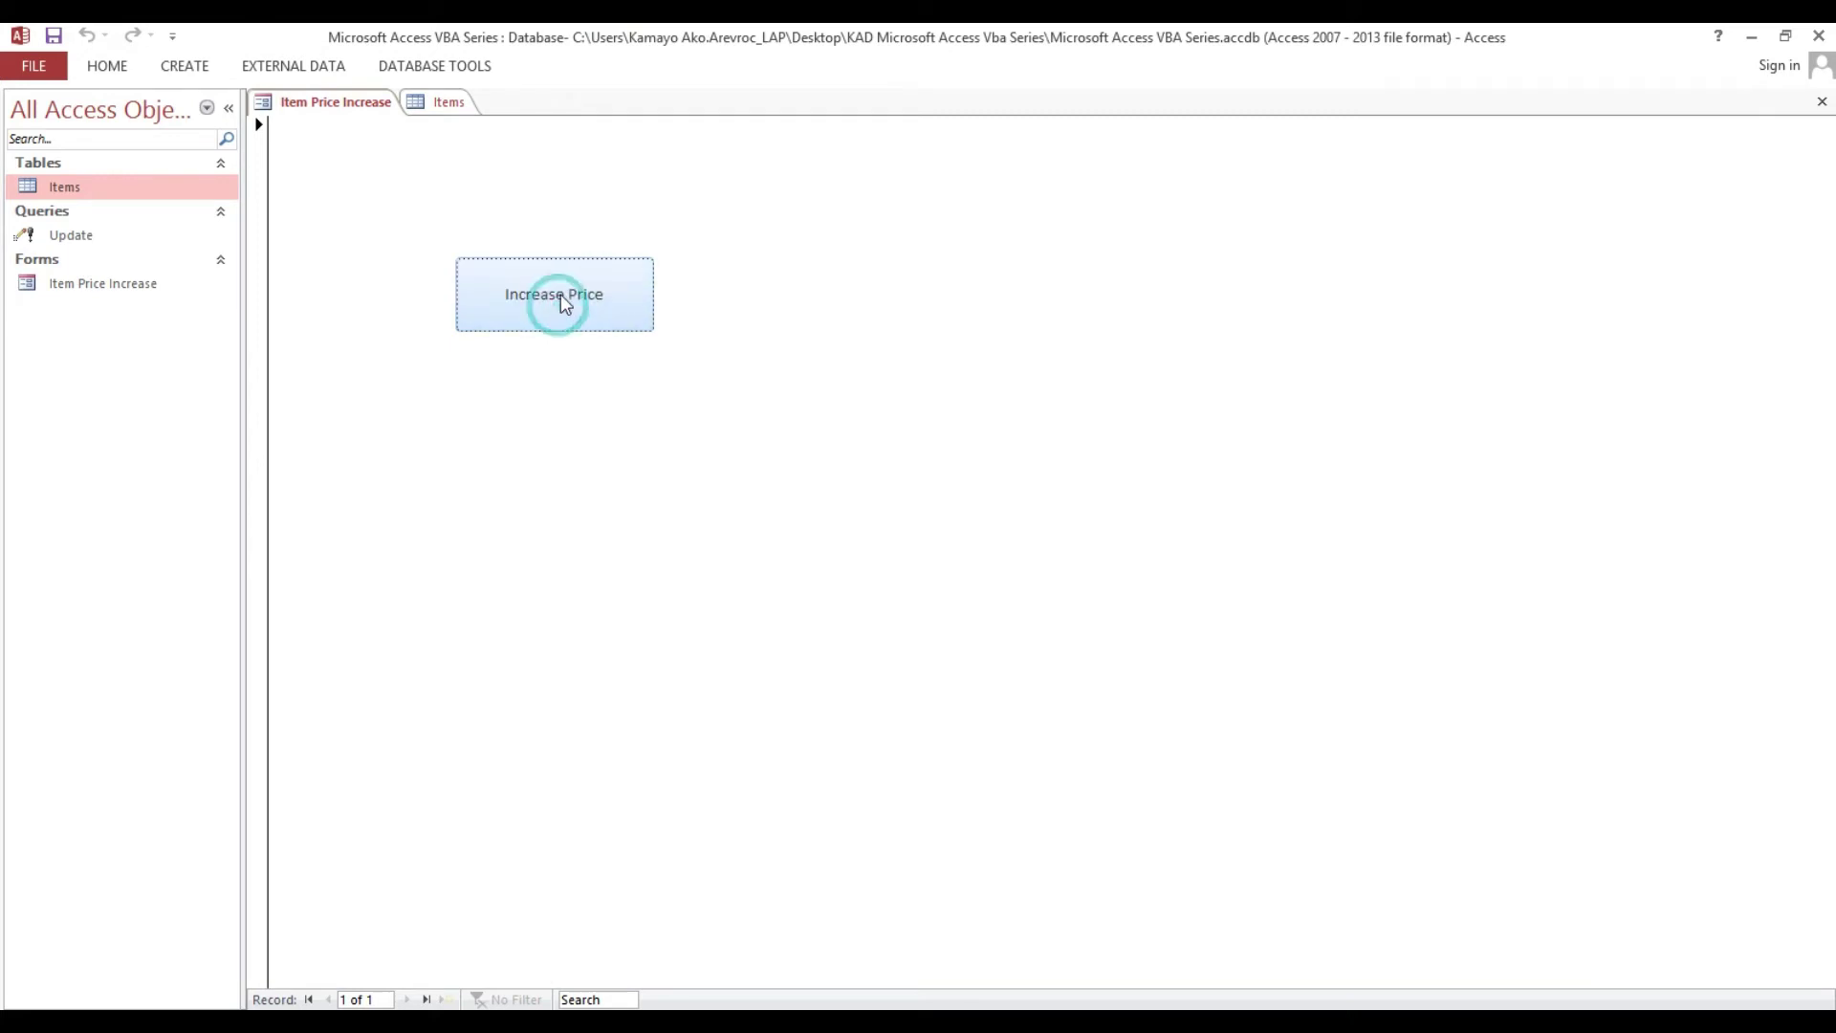
click(449, 102)
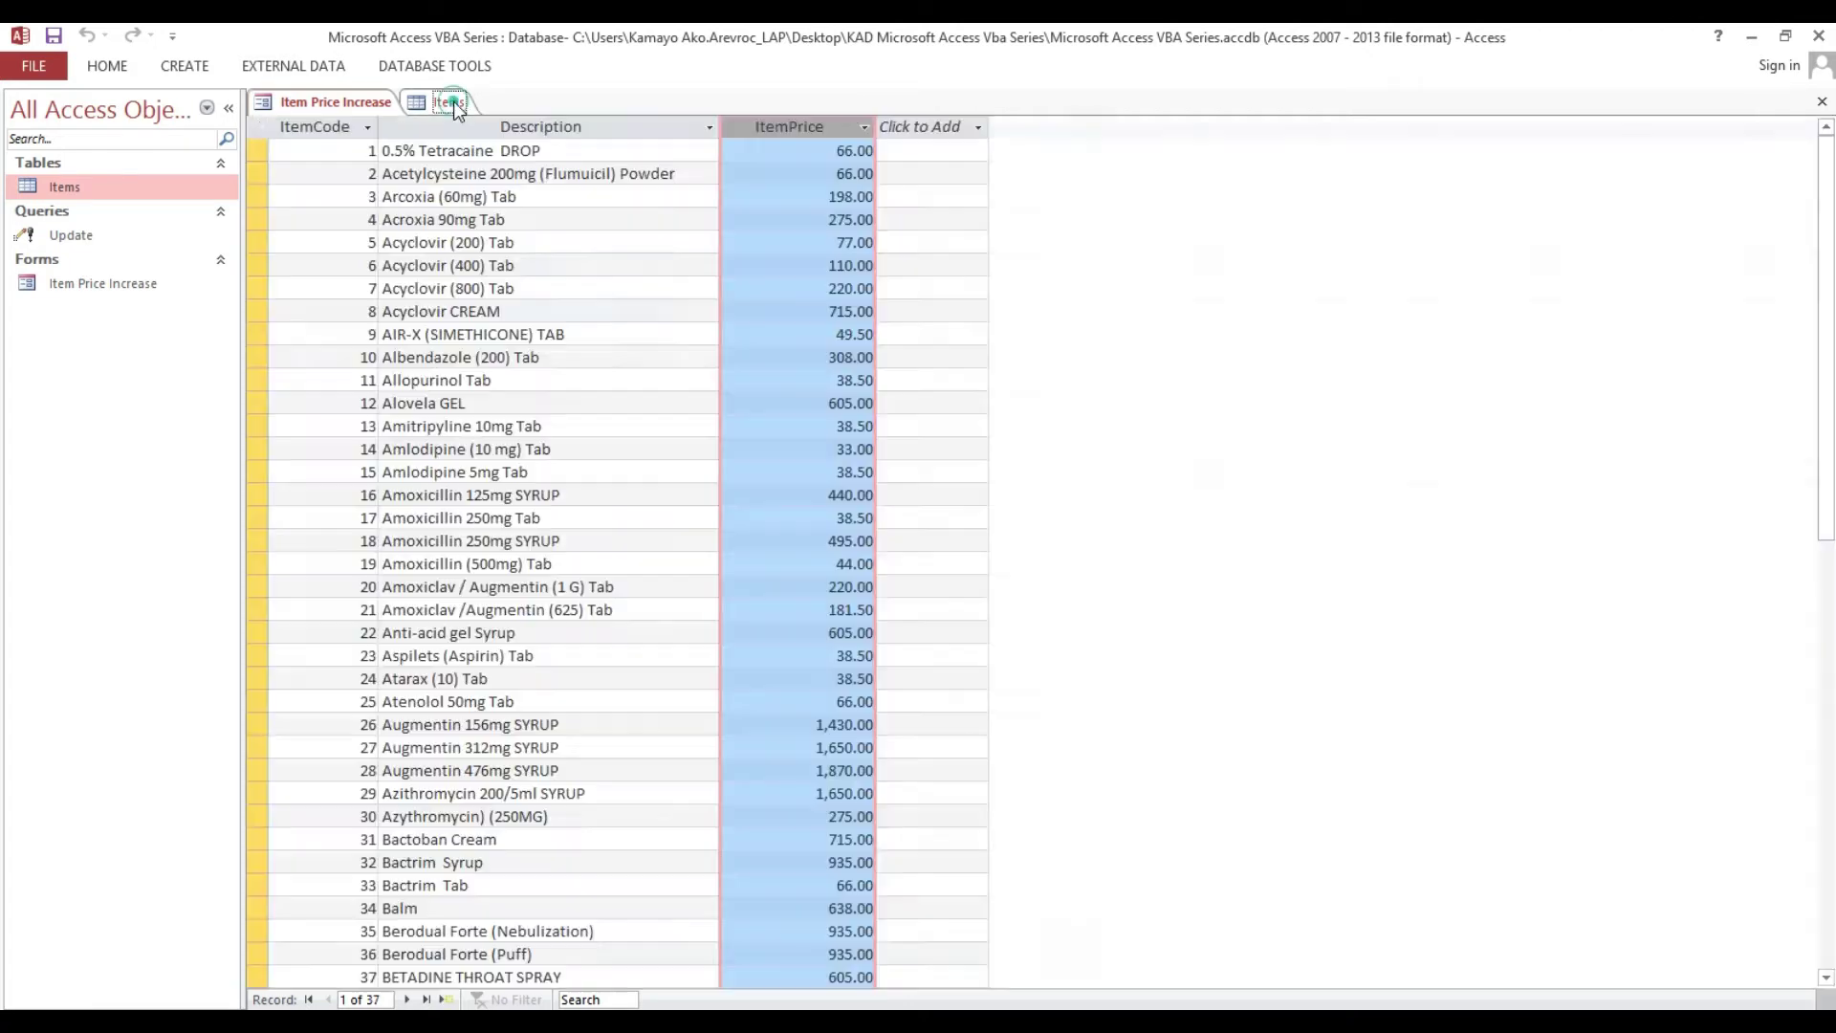
click(828, 153)
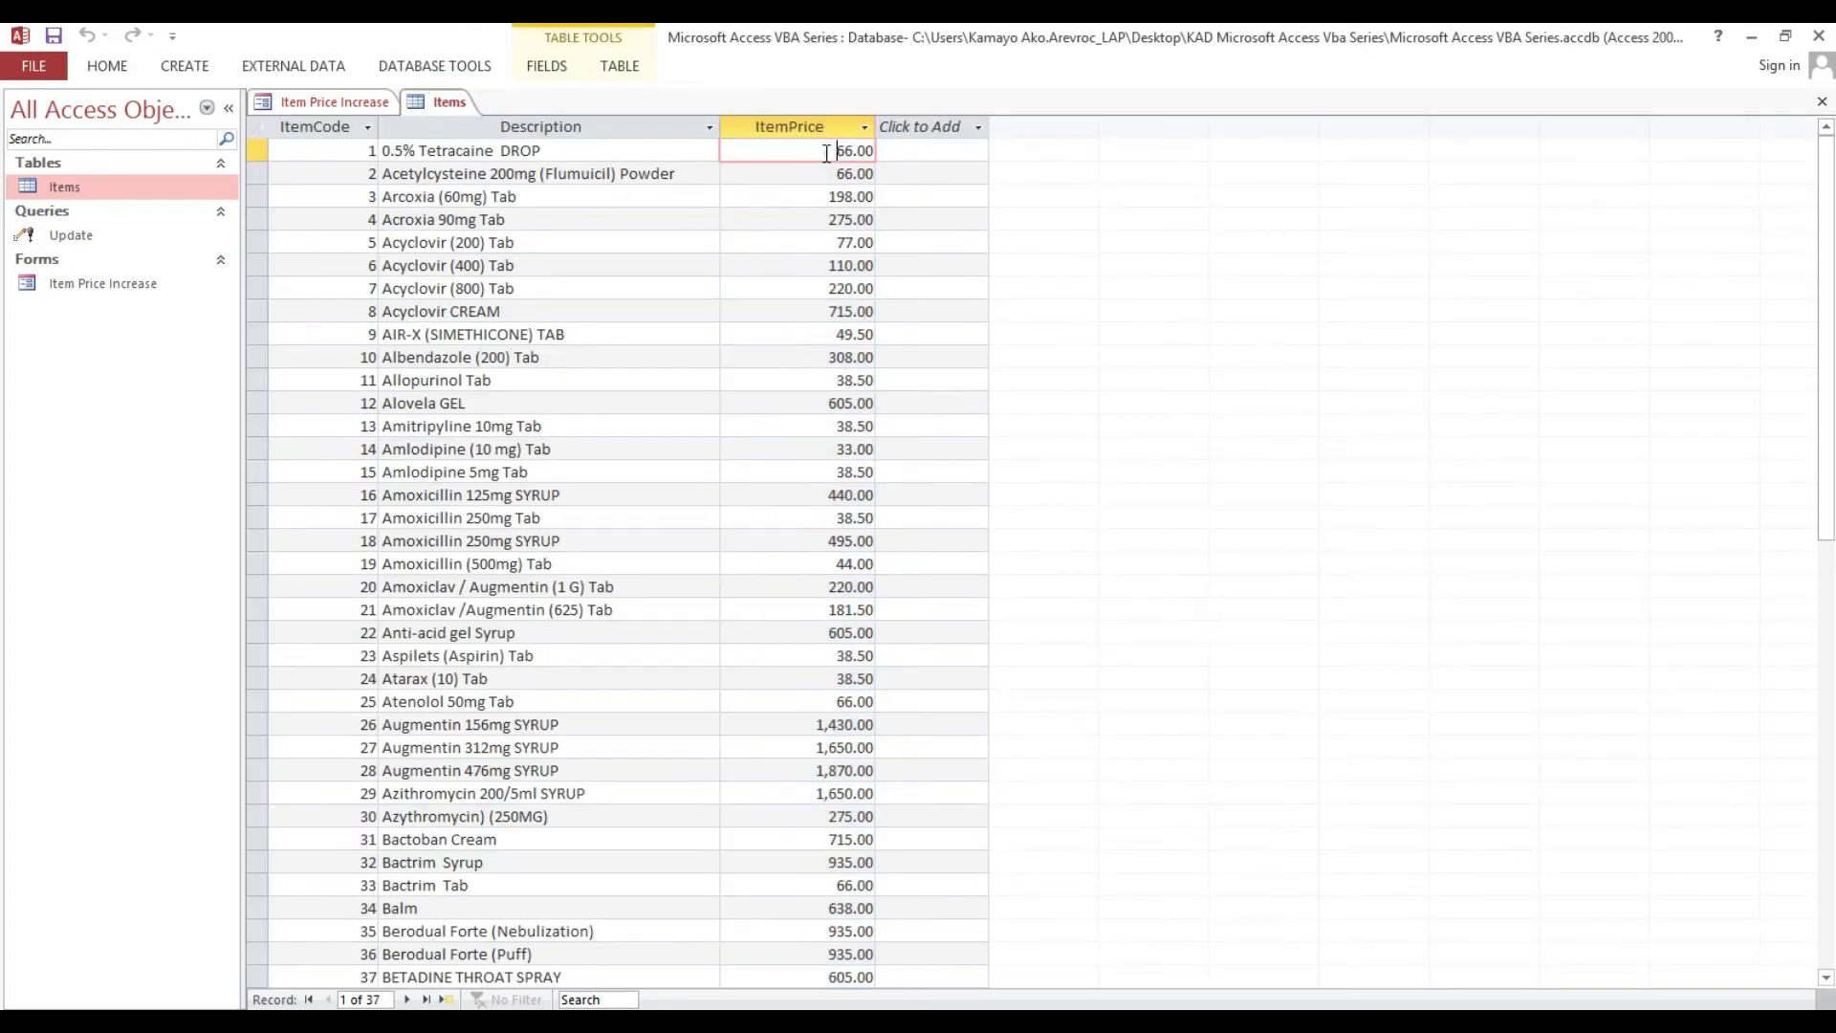
Step: Set the ItemPrice of the first three records in the Items table to 100
click(873, 178)
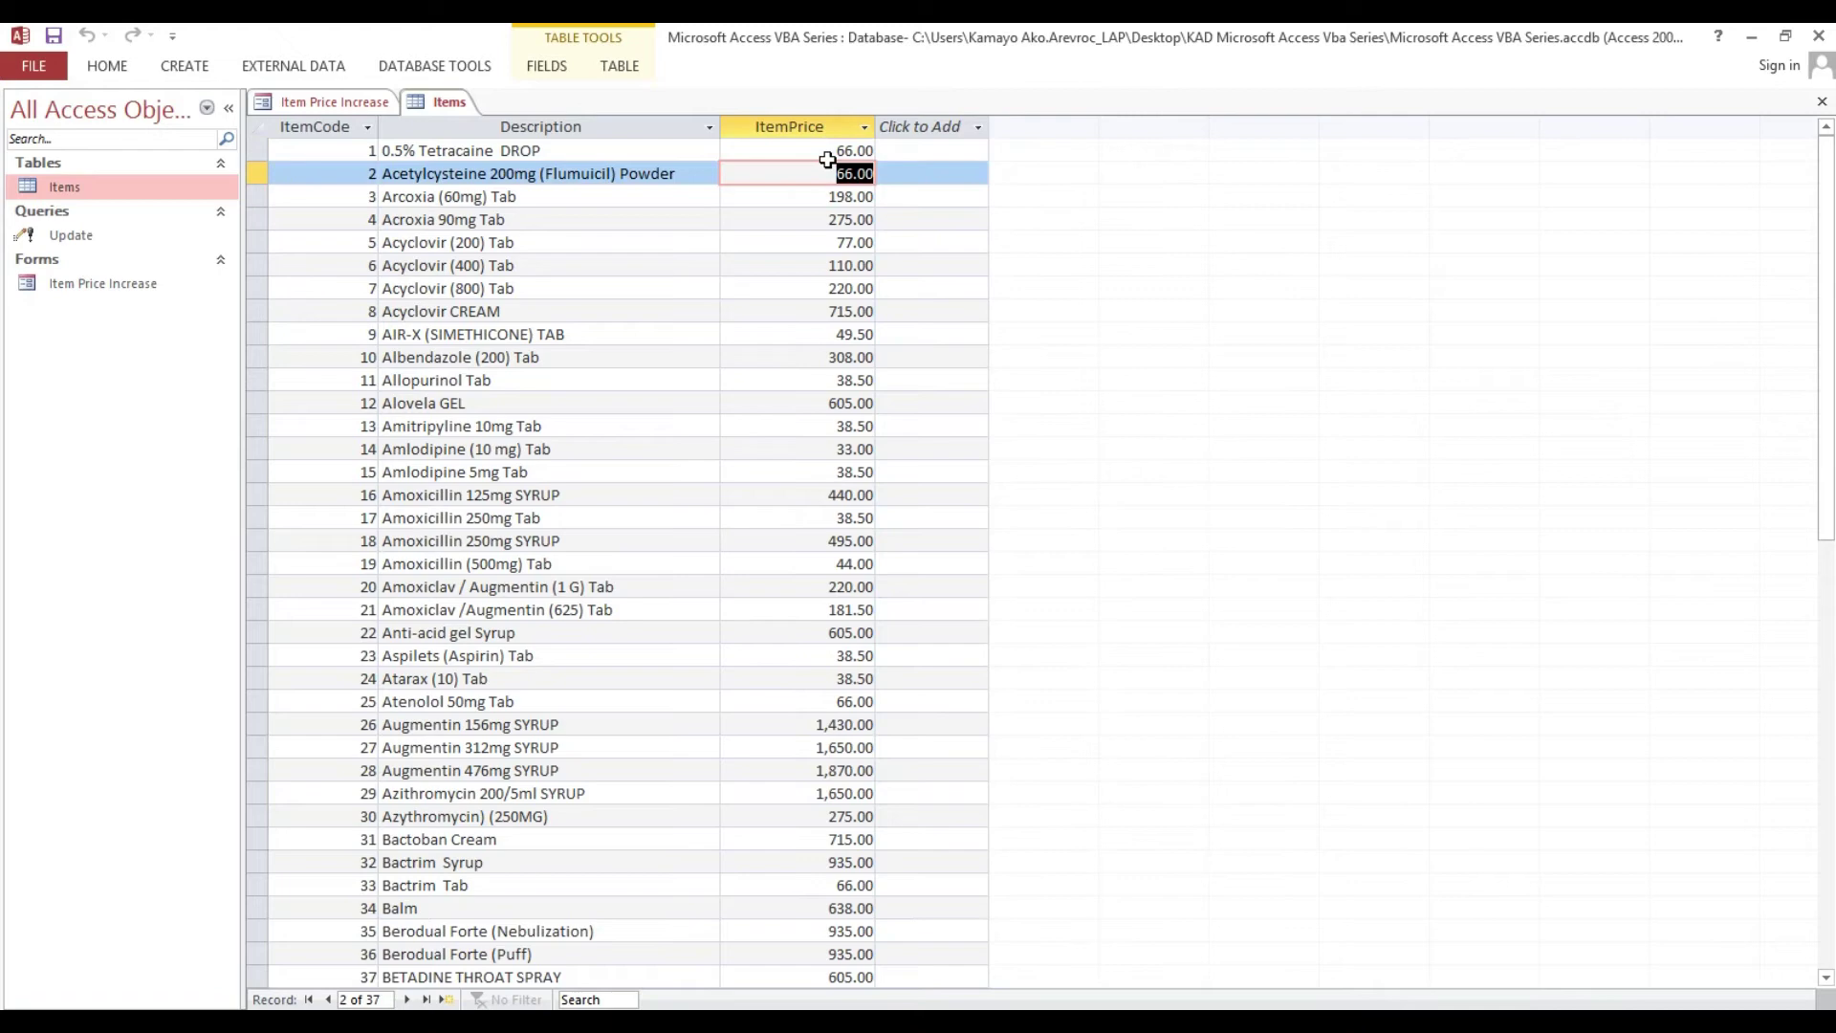
click(842, 150)
text(12)
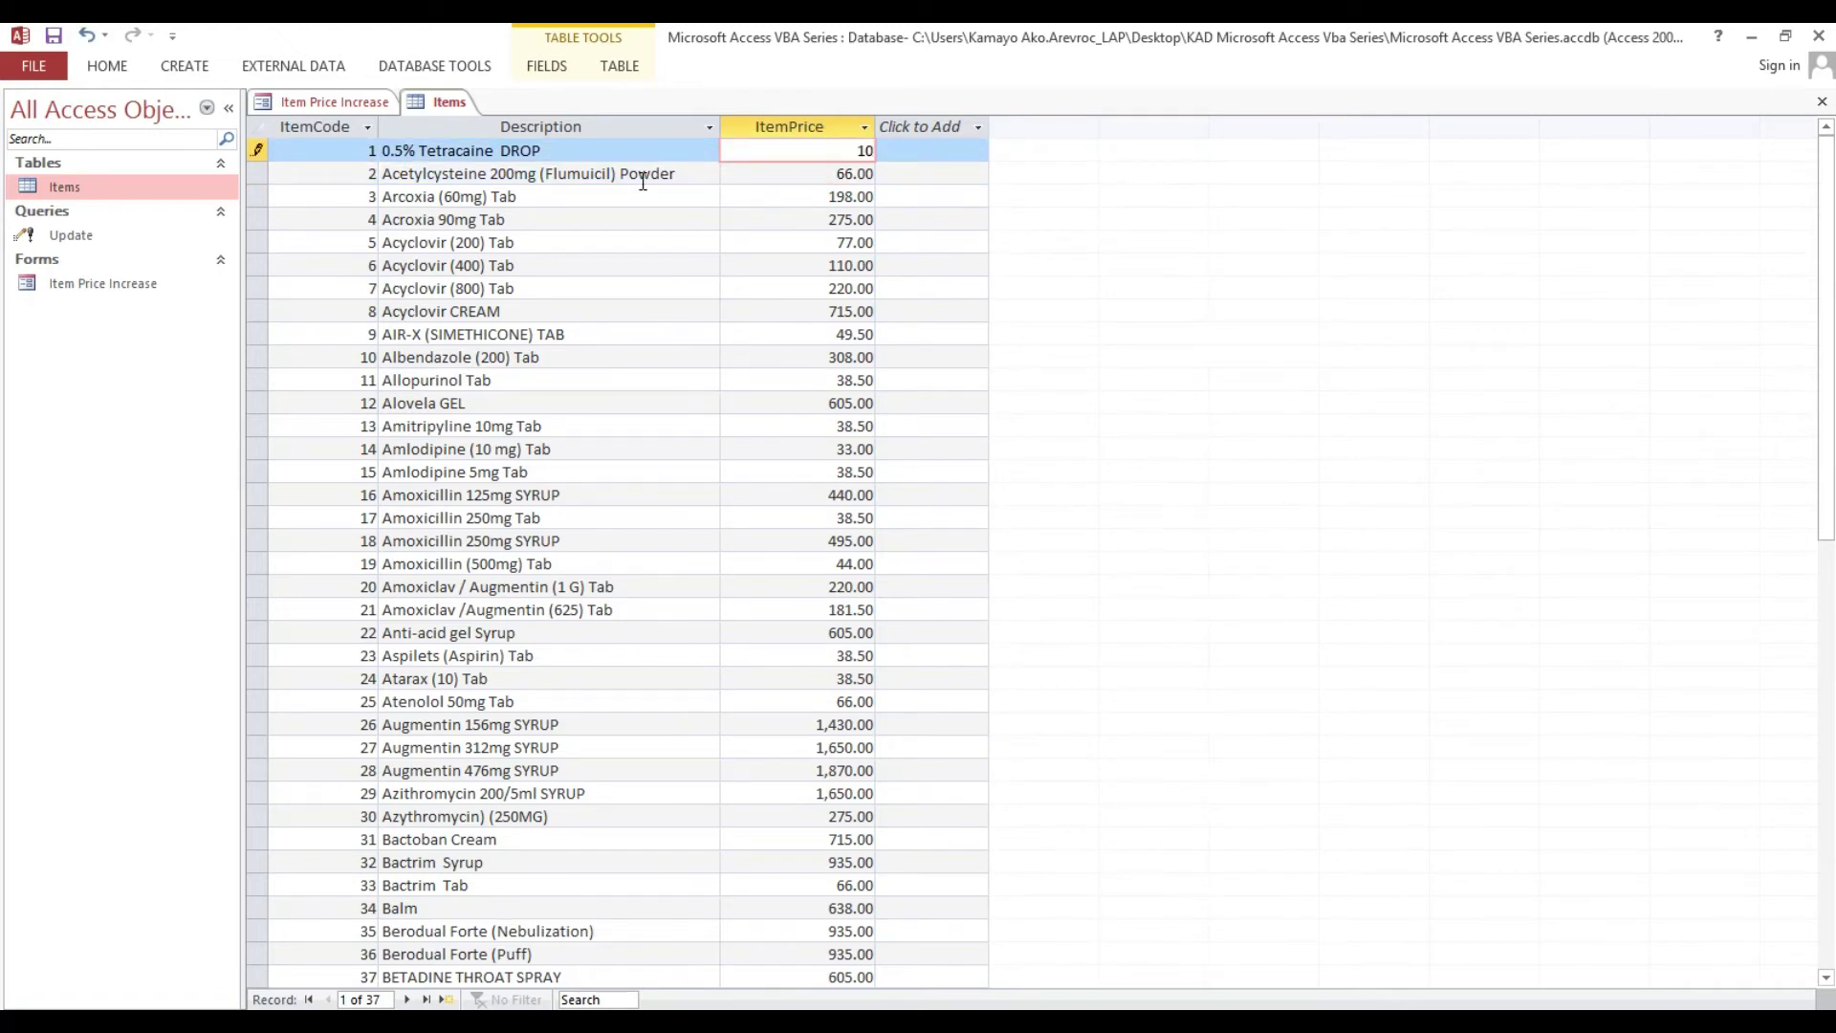
key(Down)
text(10)
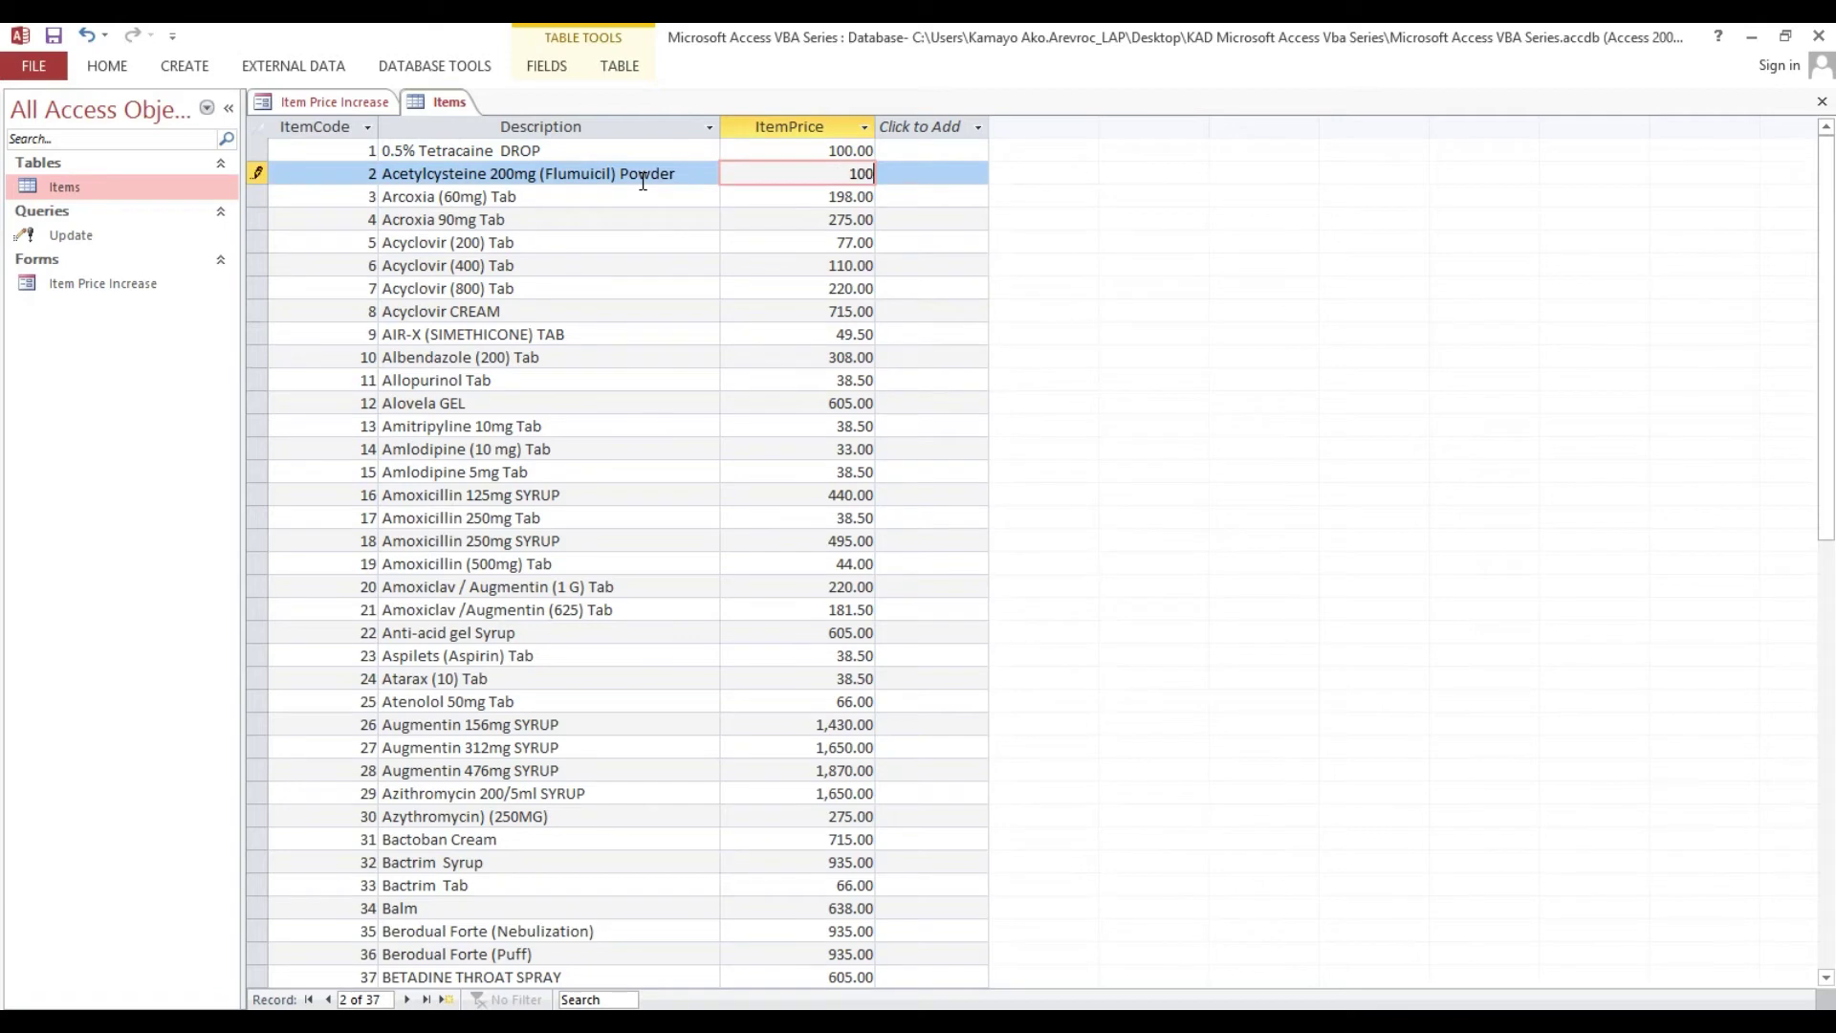
text(0)
key(Down)
text(100)
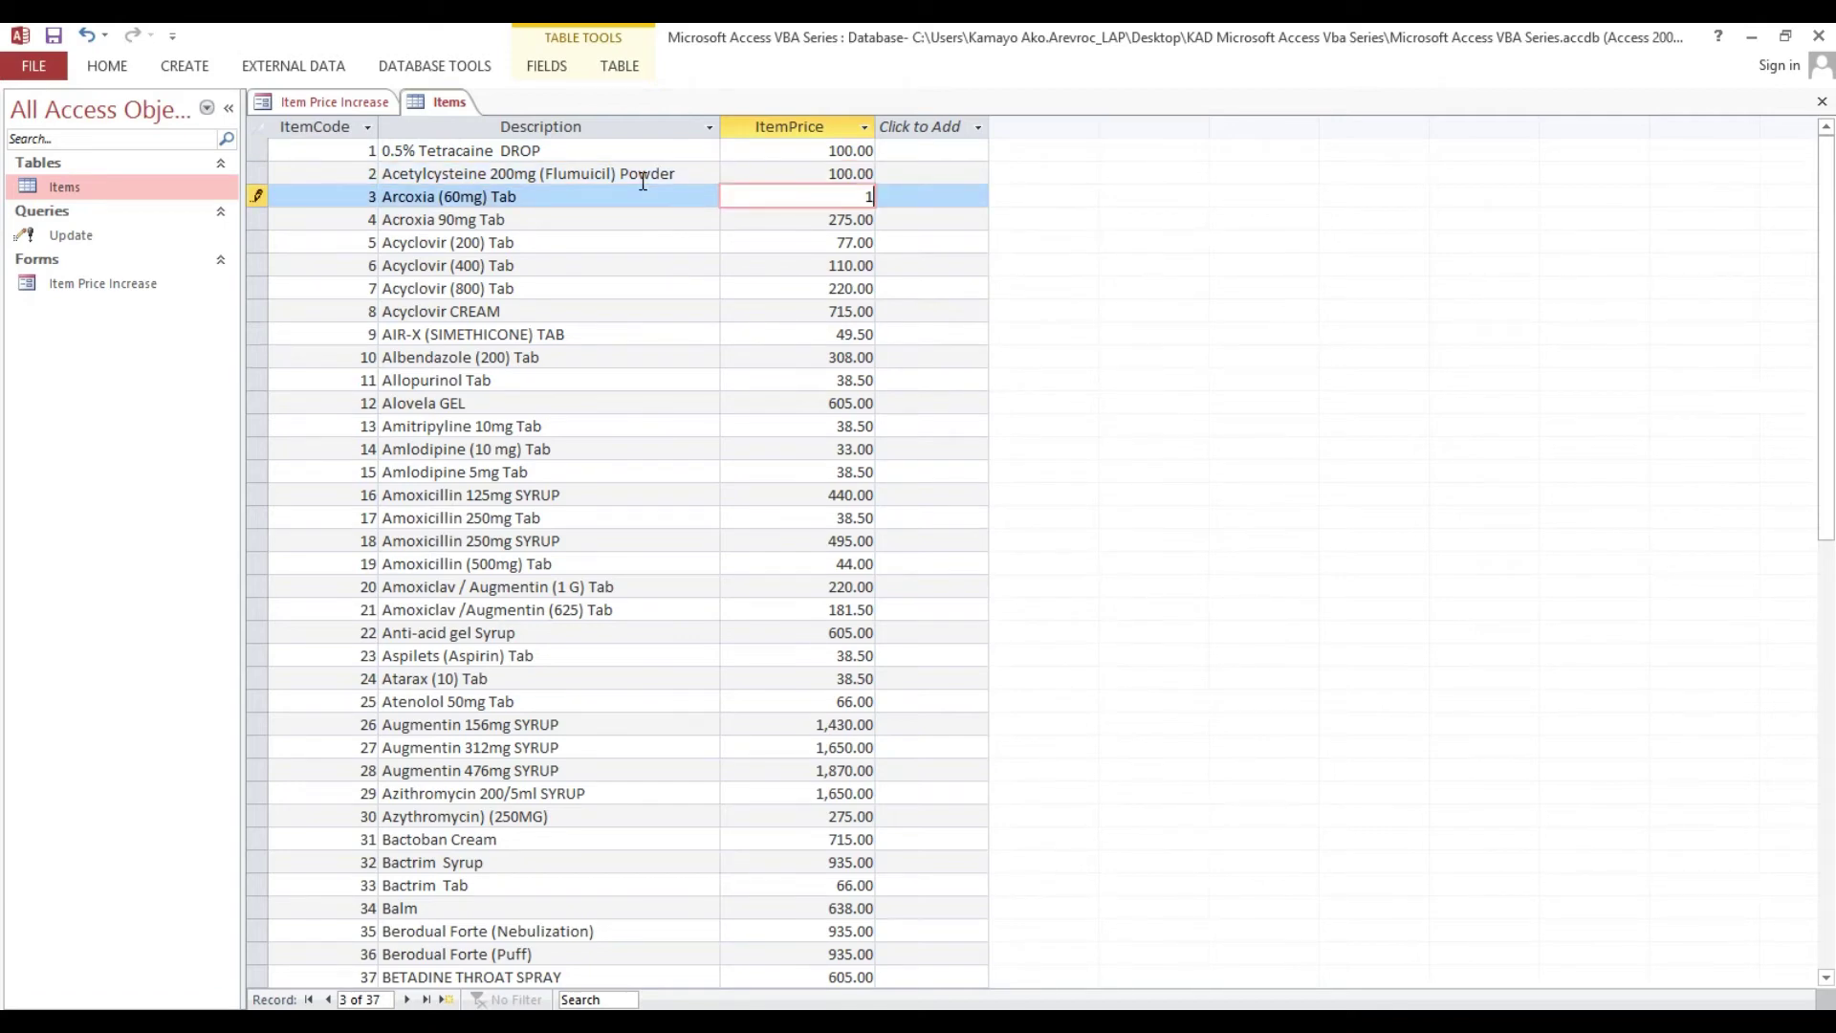
key(Down)
key(Up)
key(Up)
key(Down)
key(Down)
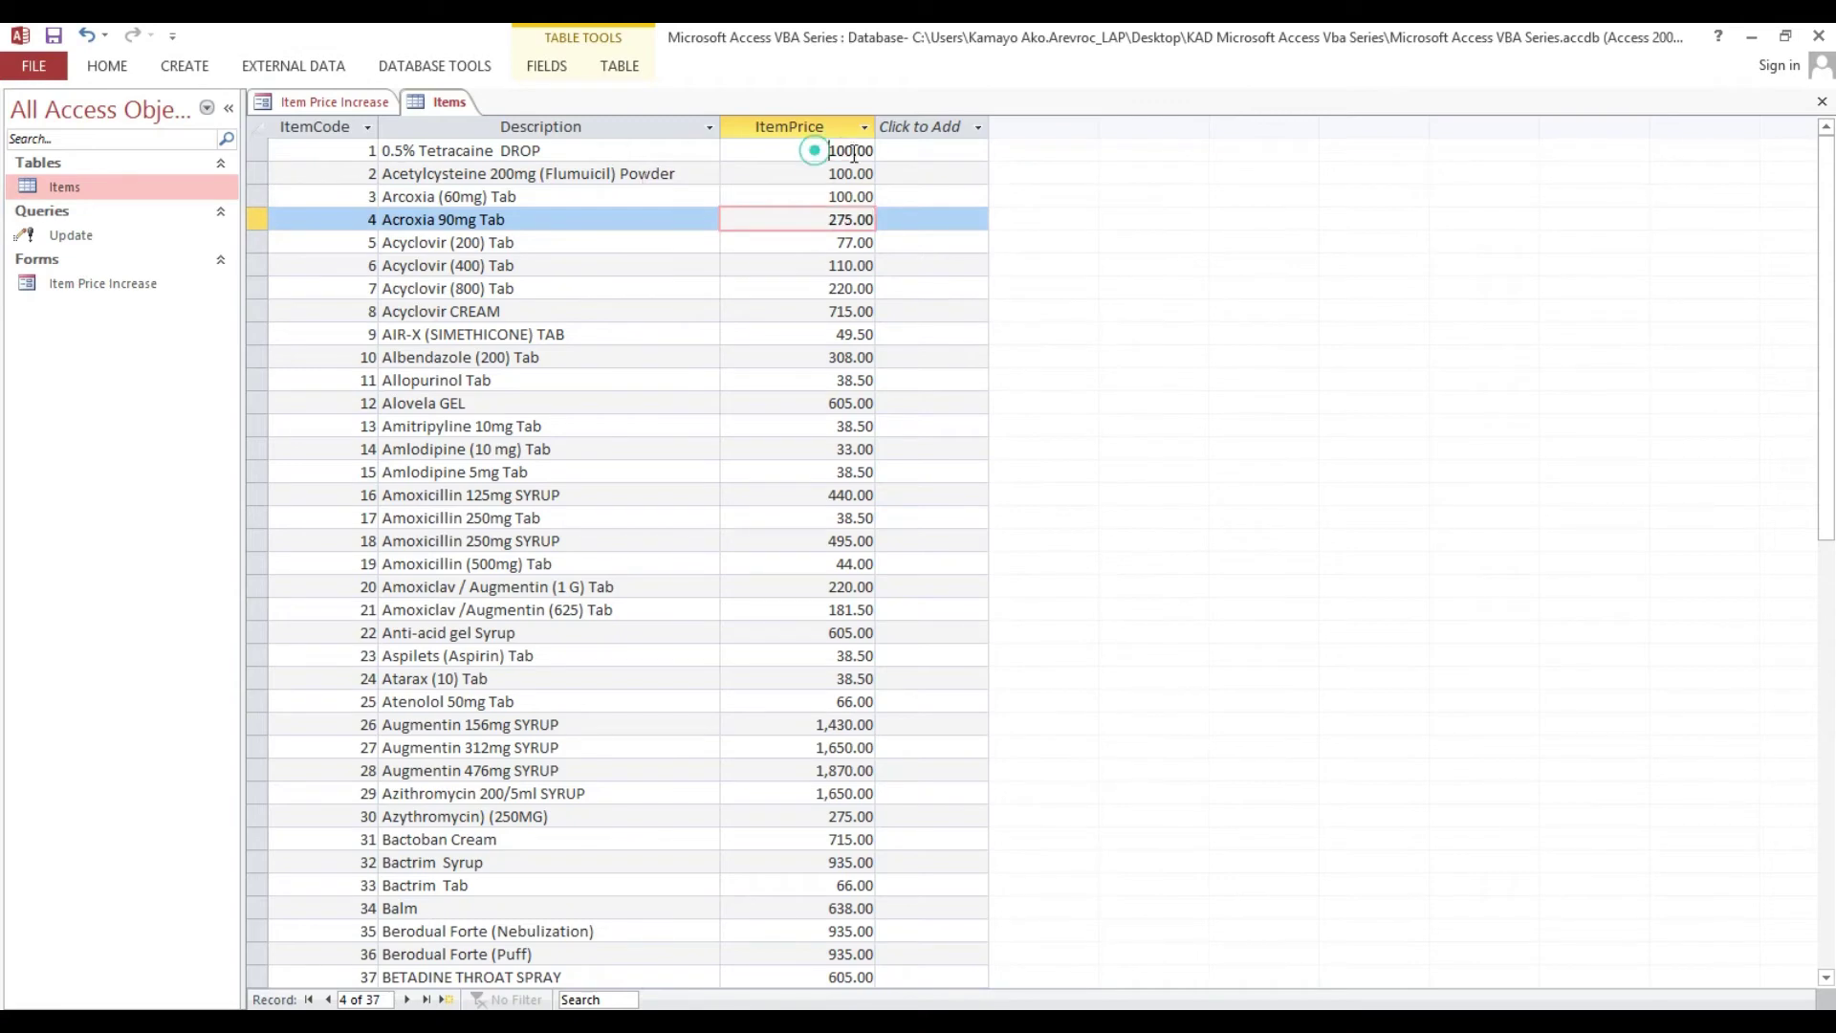
Step: Review the ItemPrice values of the first three Items records and highlight those three rows
click(813, 150)
click(817, 177)
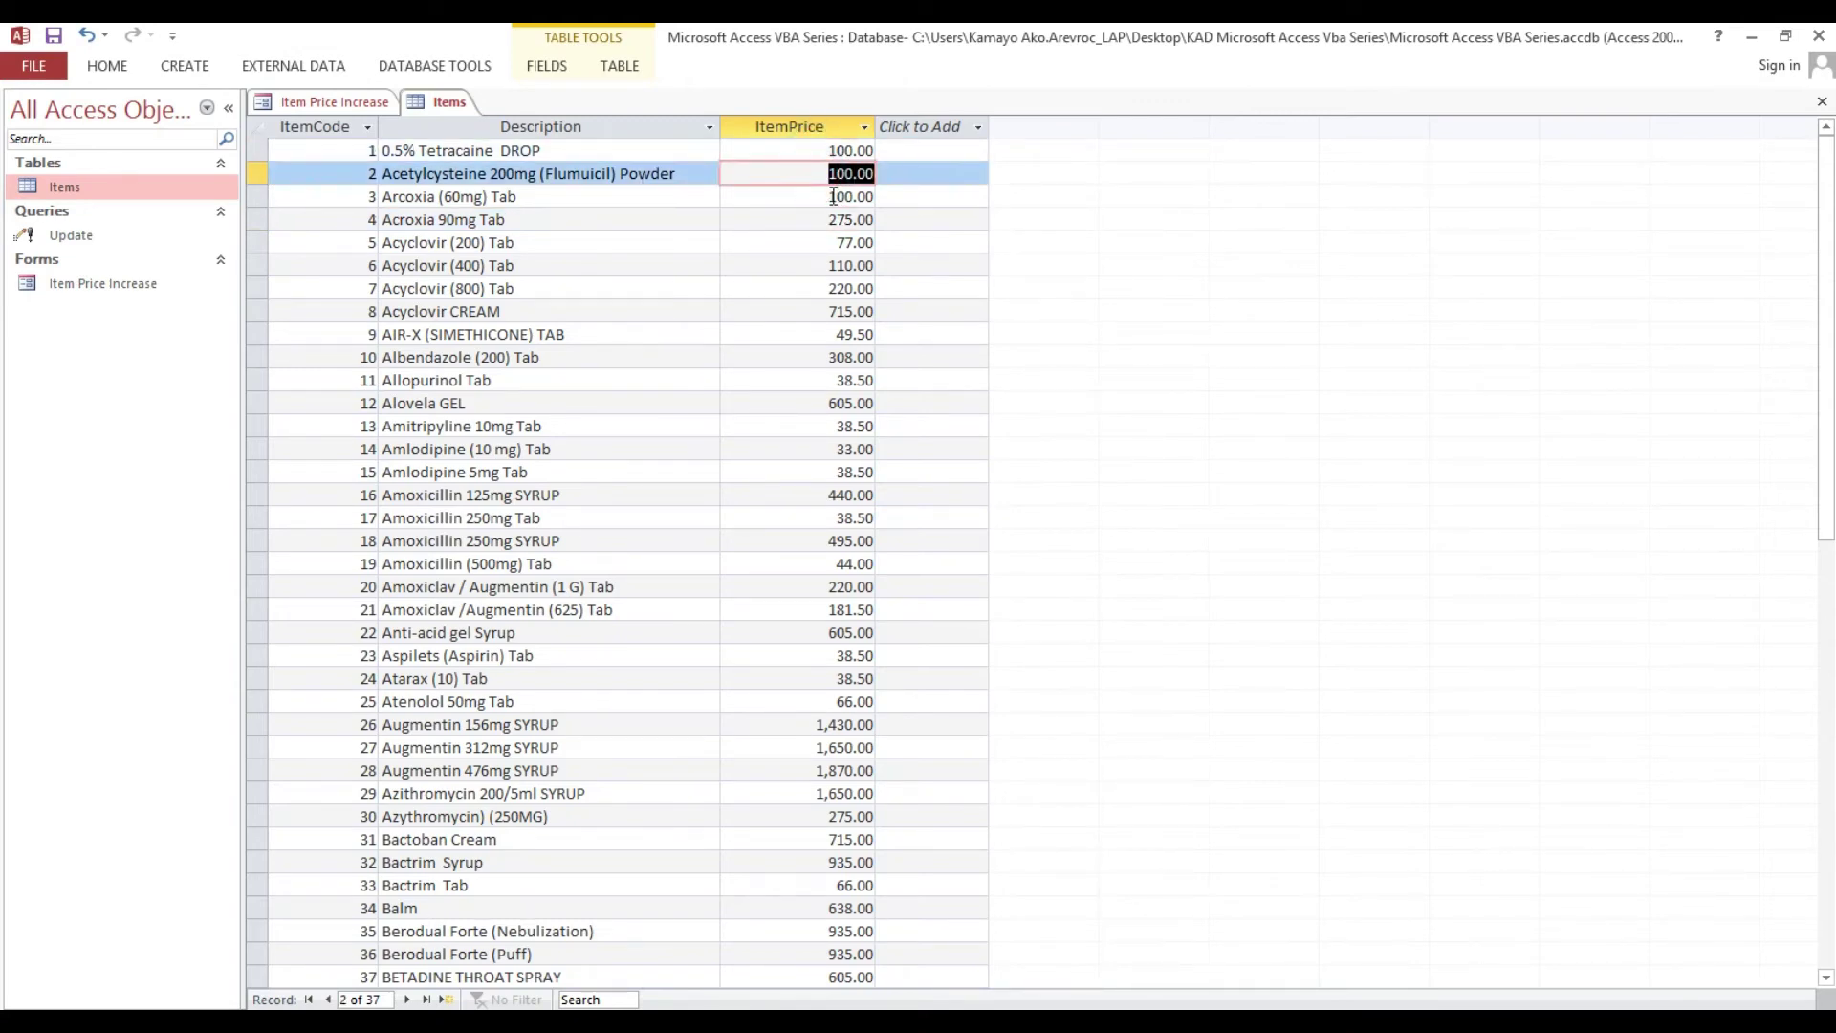
key(Down)
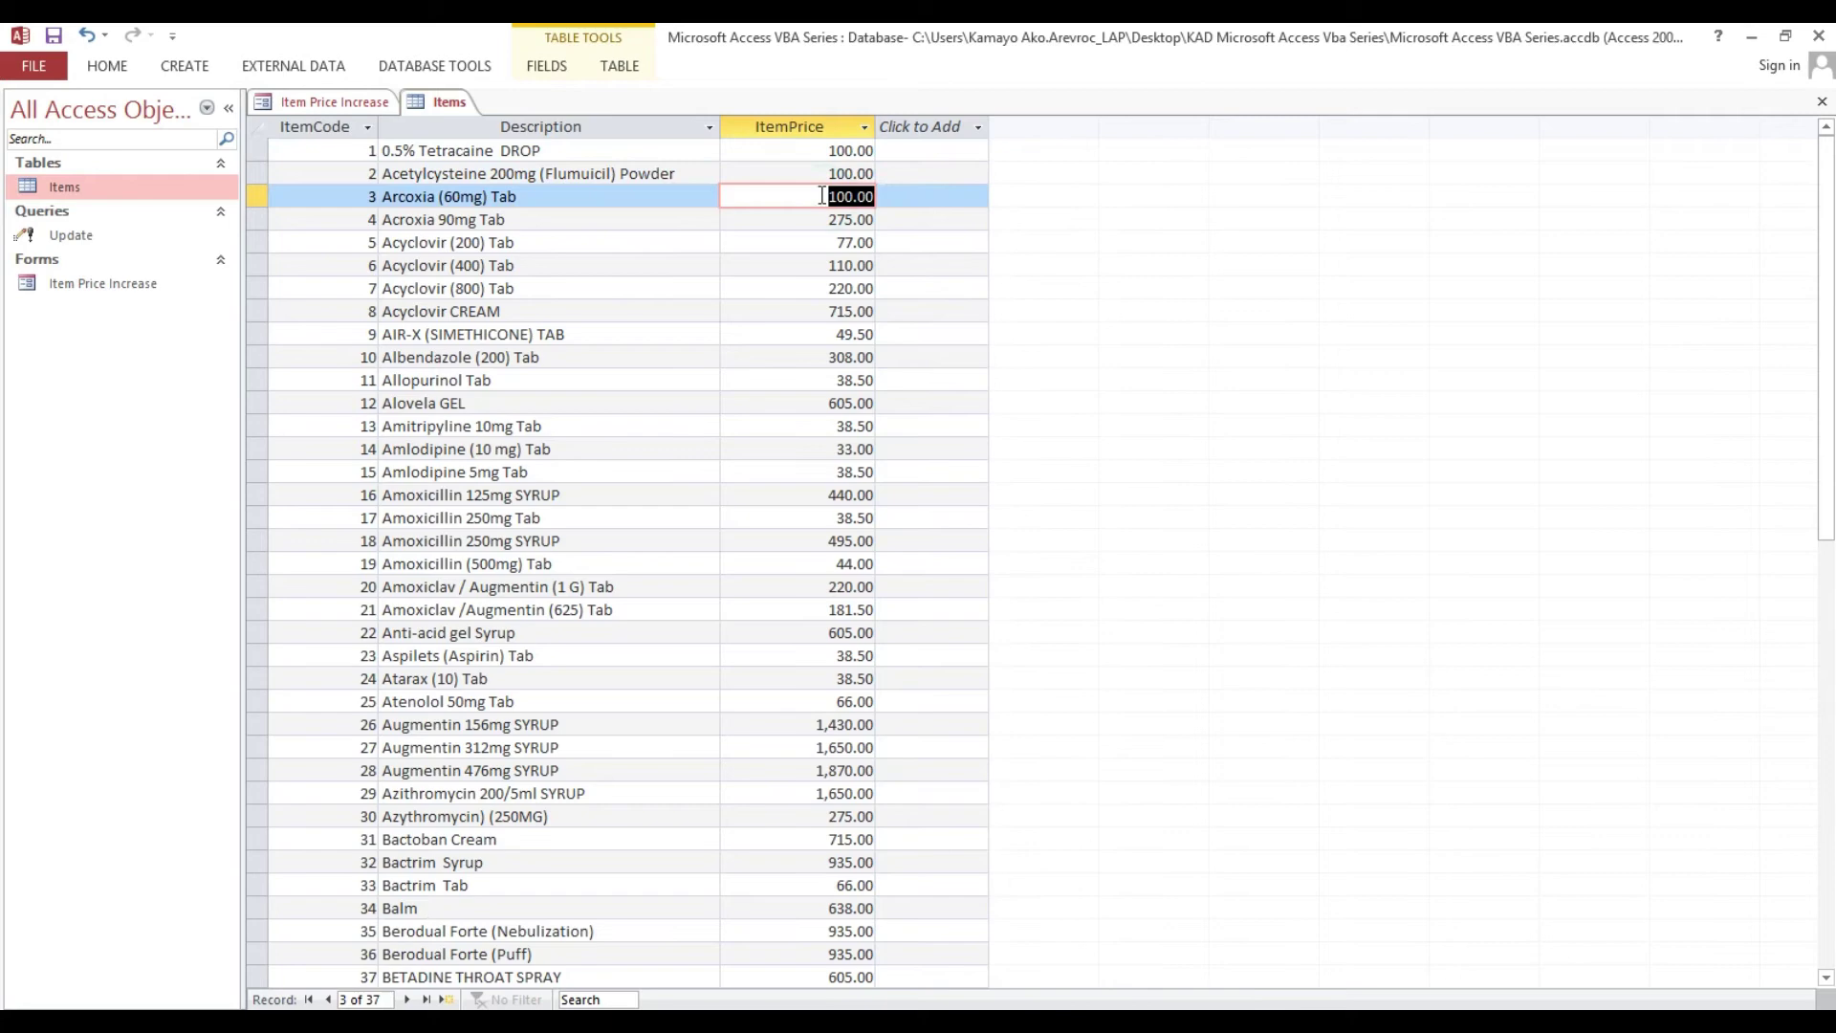
key(Up)
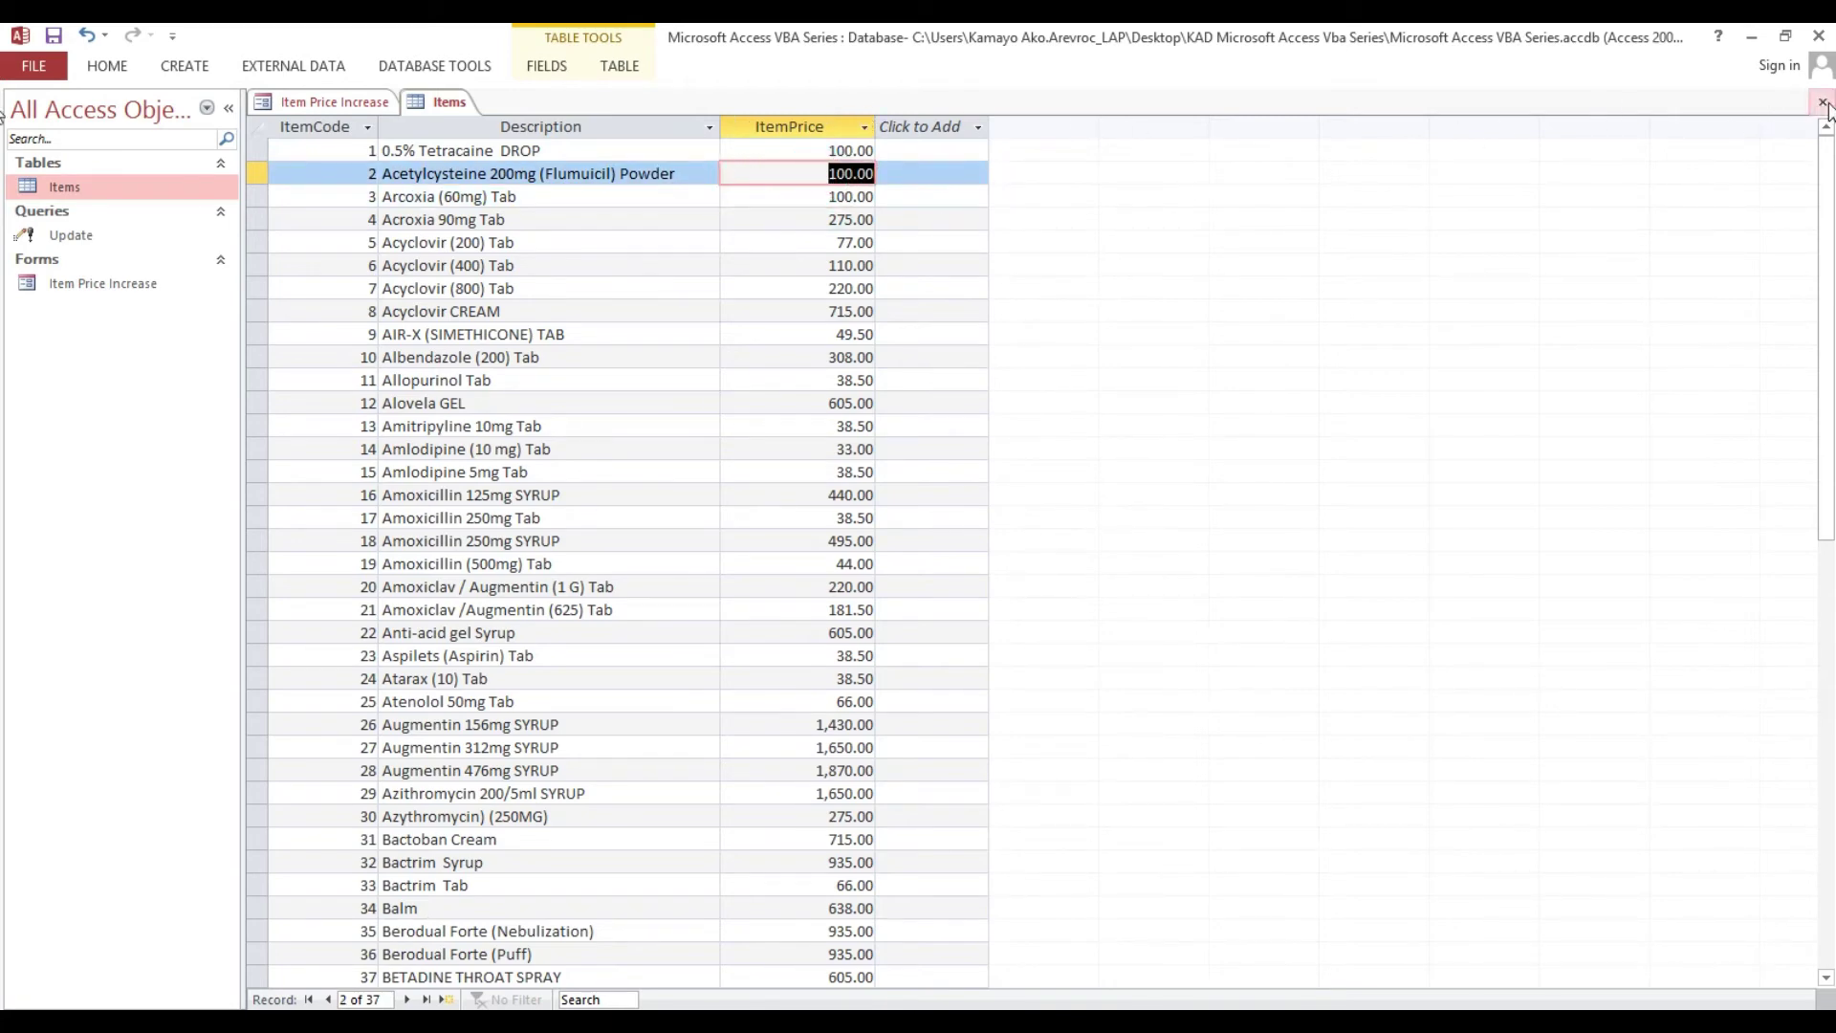
click(263, 151)
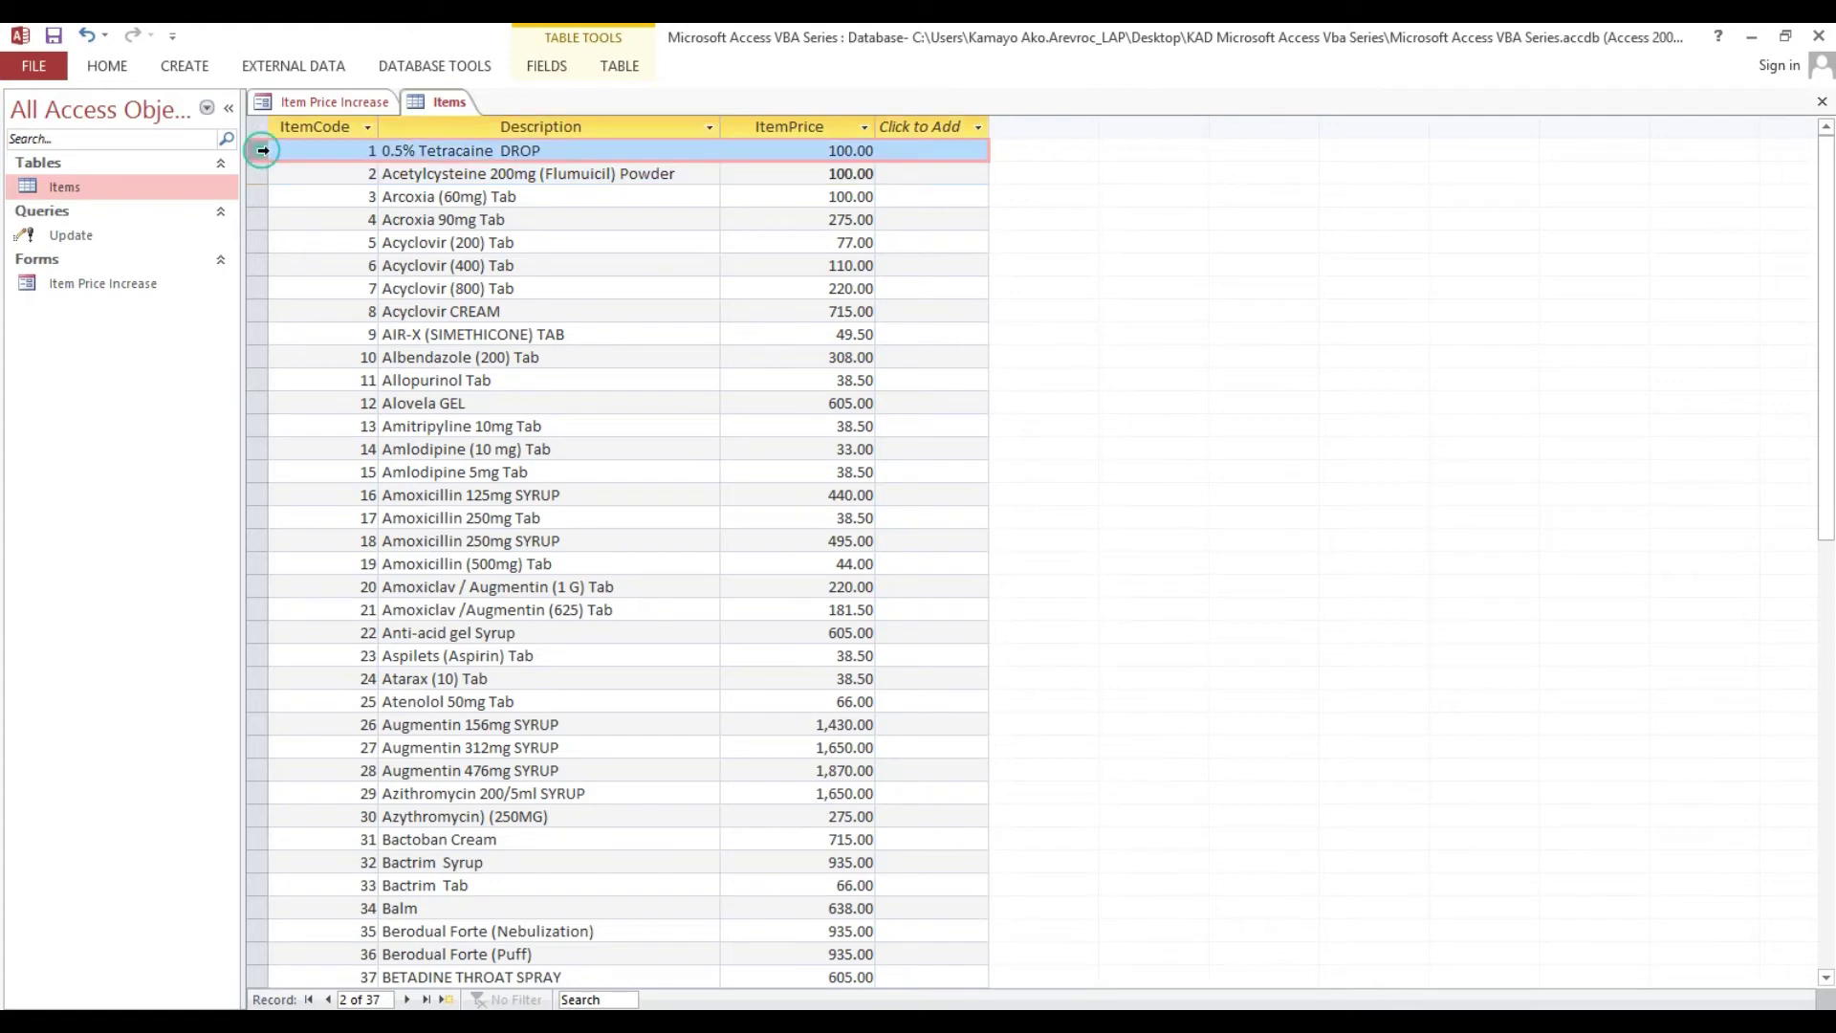
drag(262, 150, 263, 193)
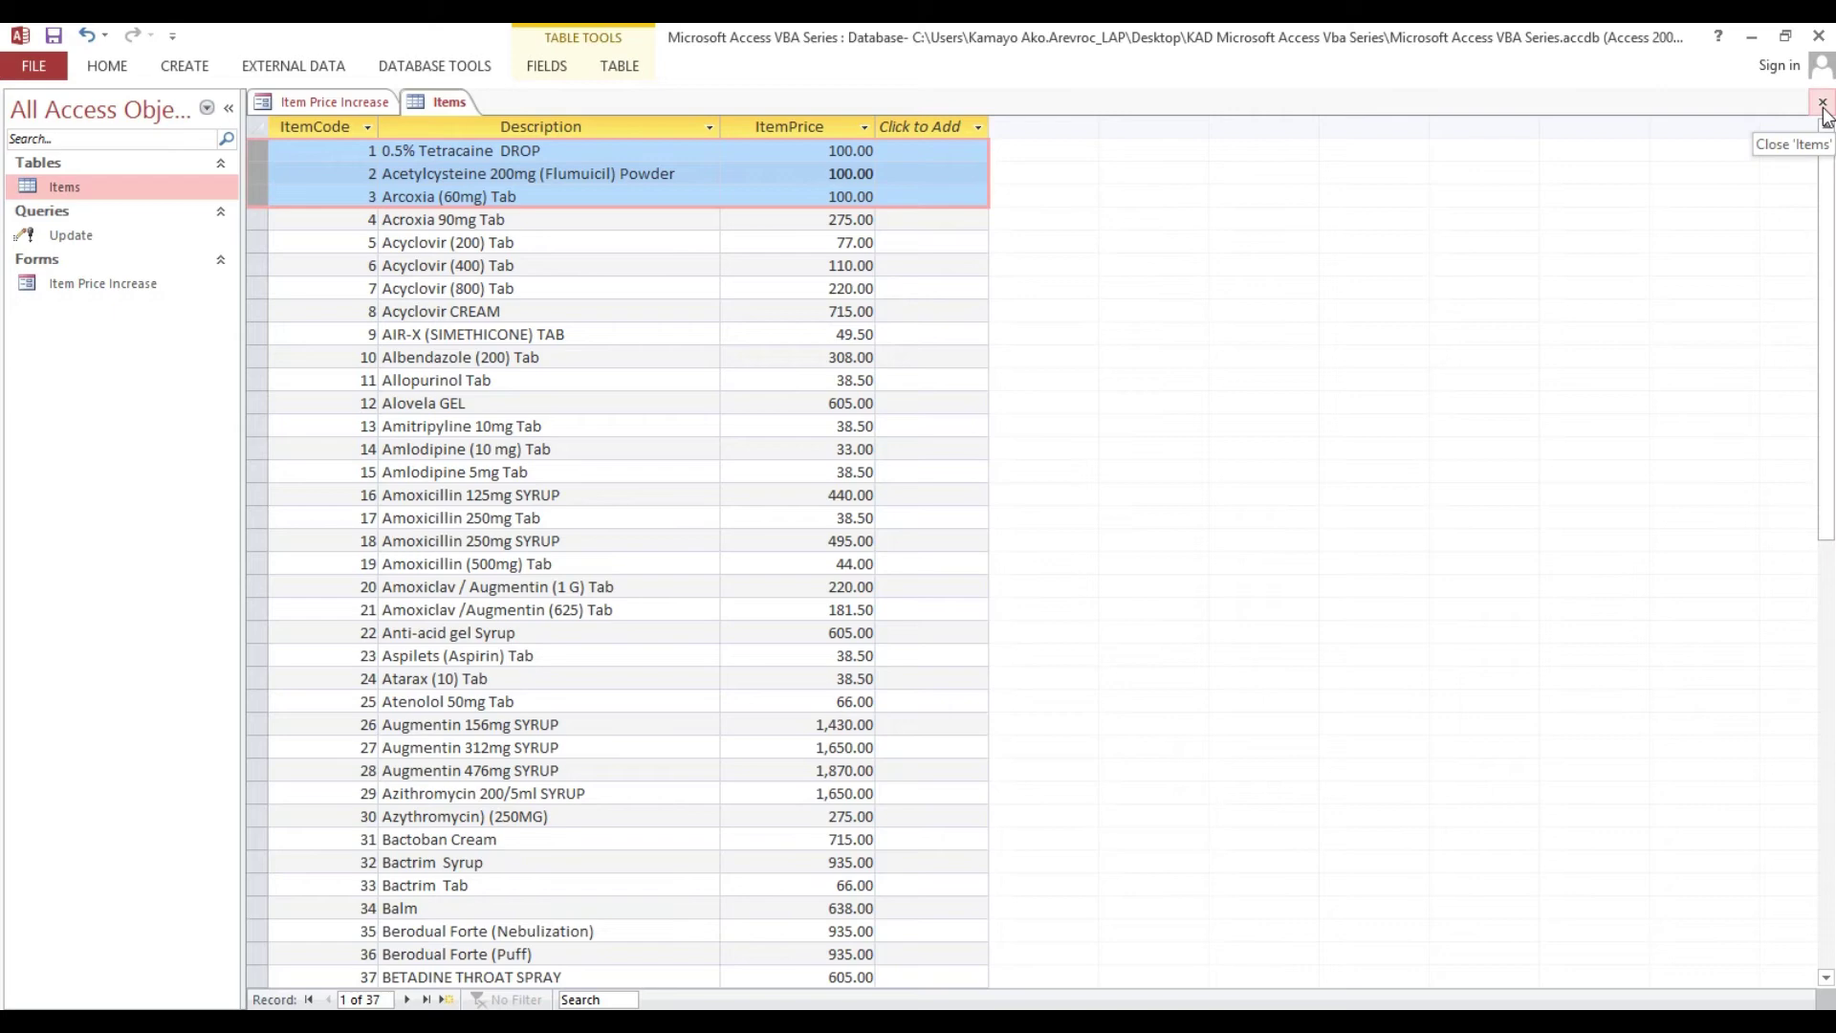
Step: Run the Increase Price button on the form, check the first three prices in the Items table and close the table
click(348, 101)
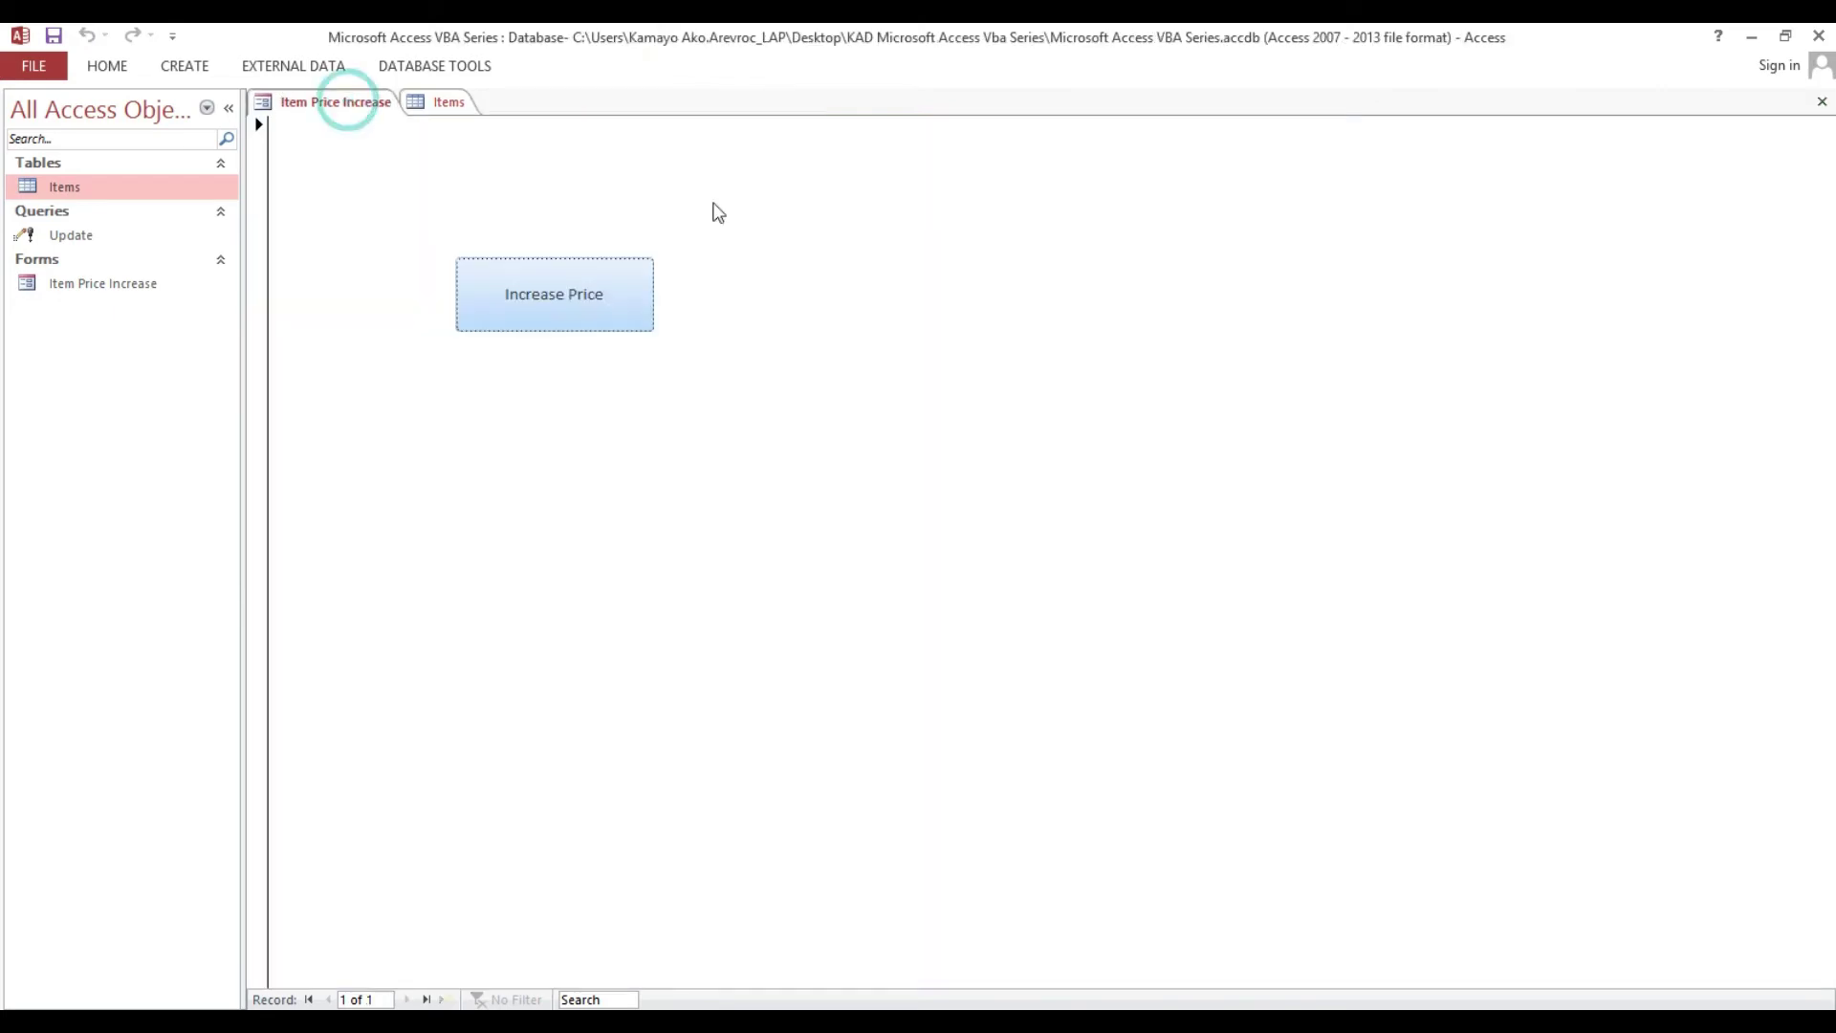
click(553, 290)
click(447, 104)
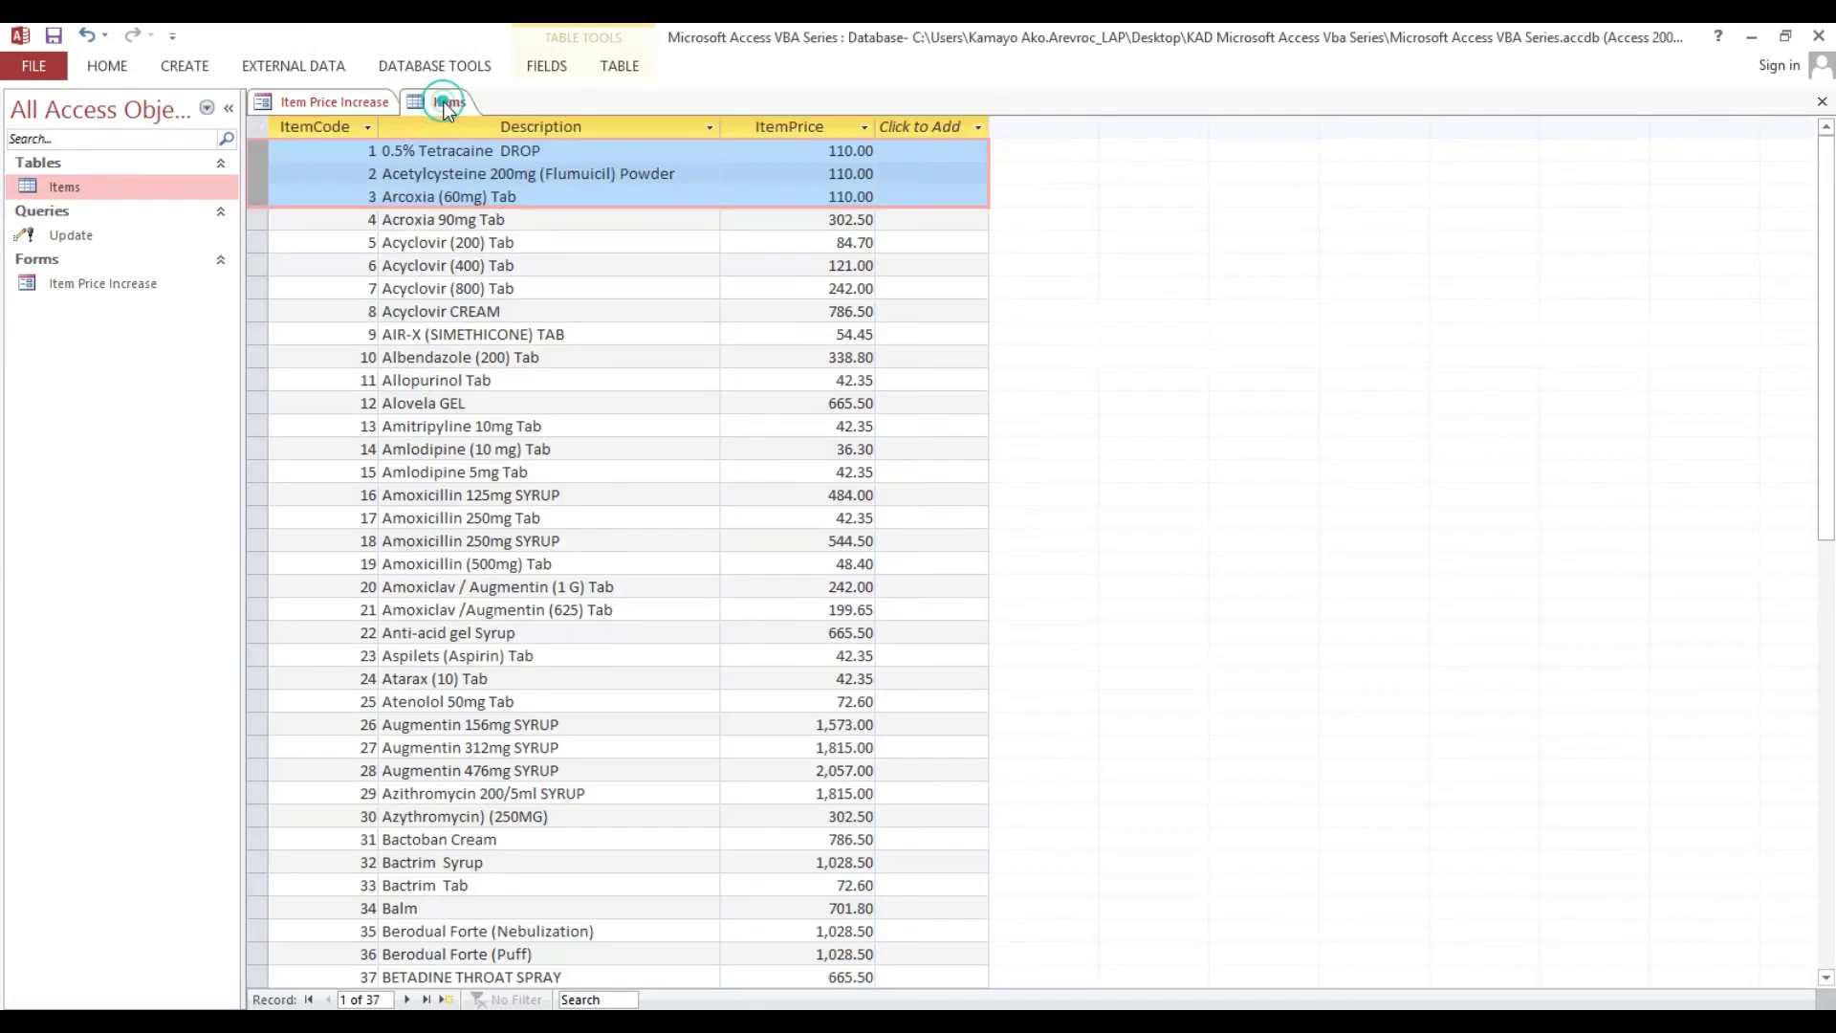
click(791, 158)
double_click(816, 175)
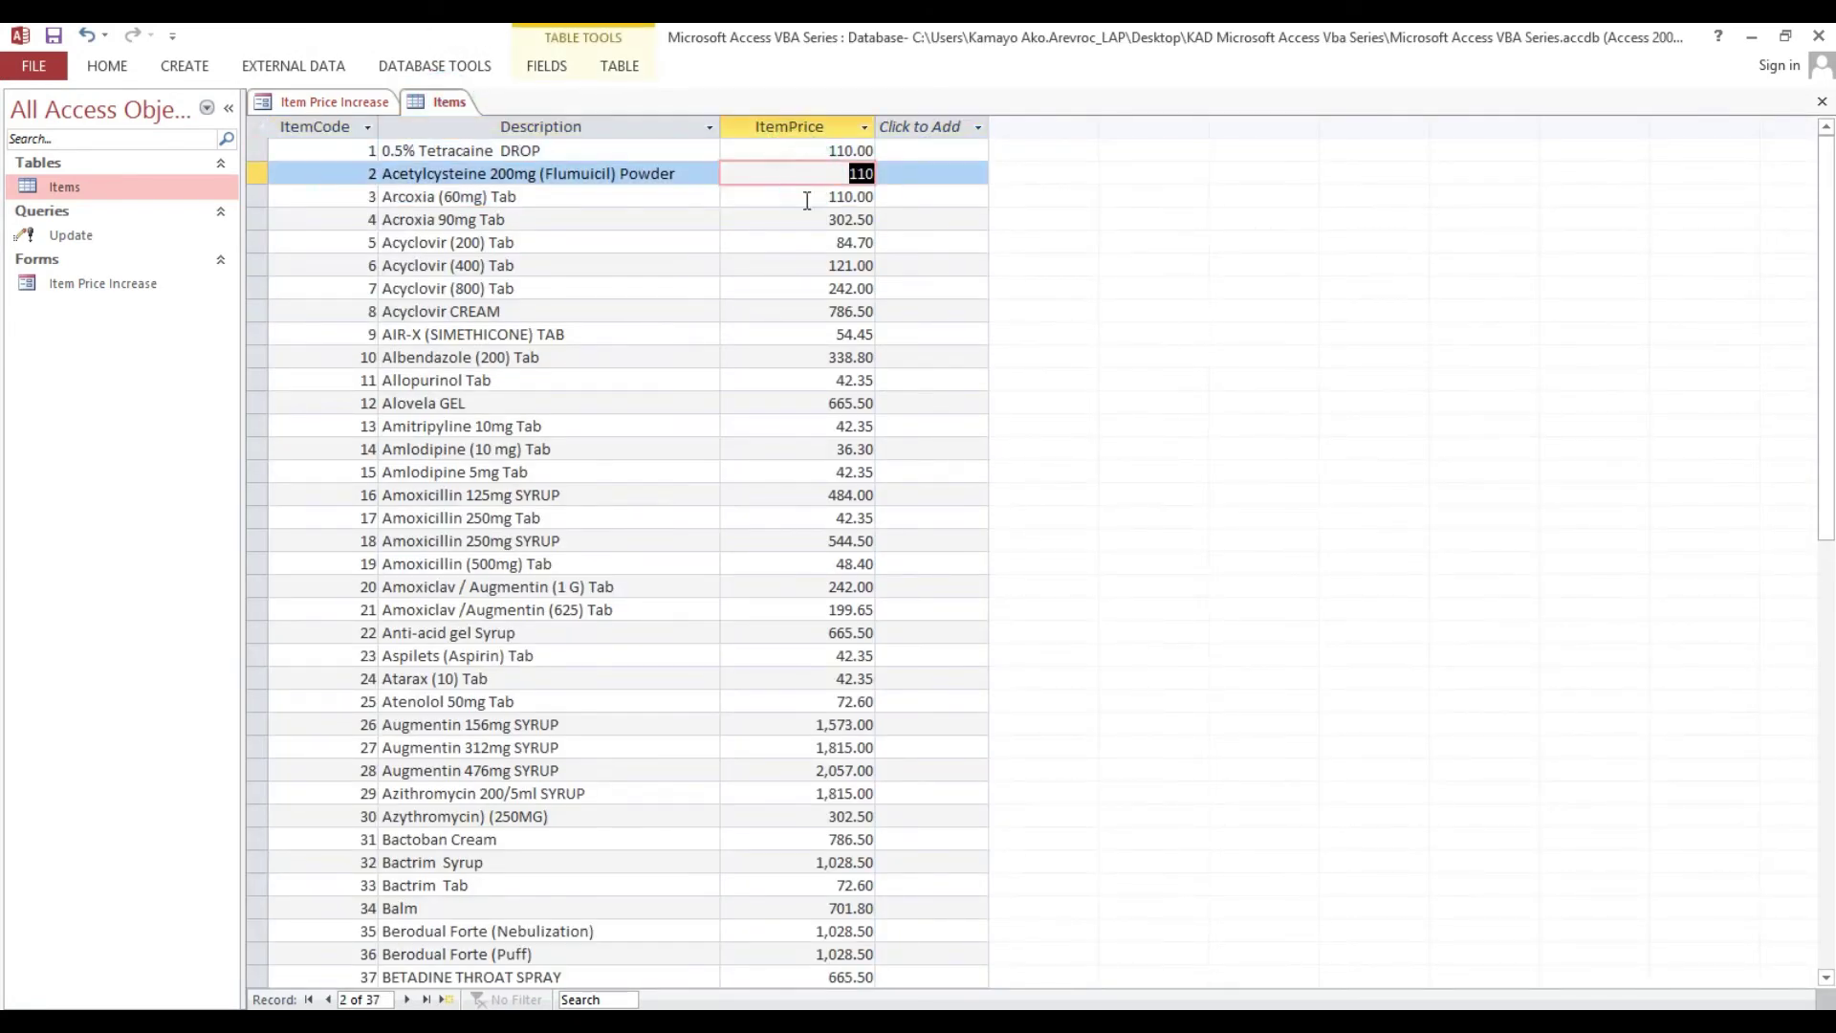
click(1821, 101)
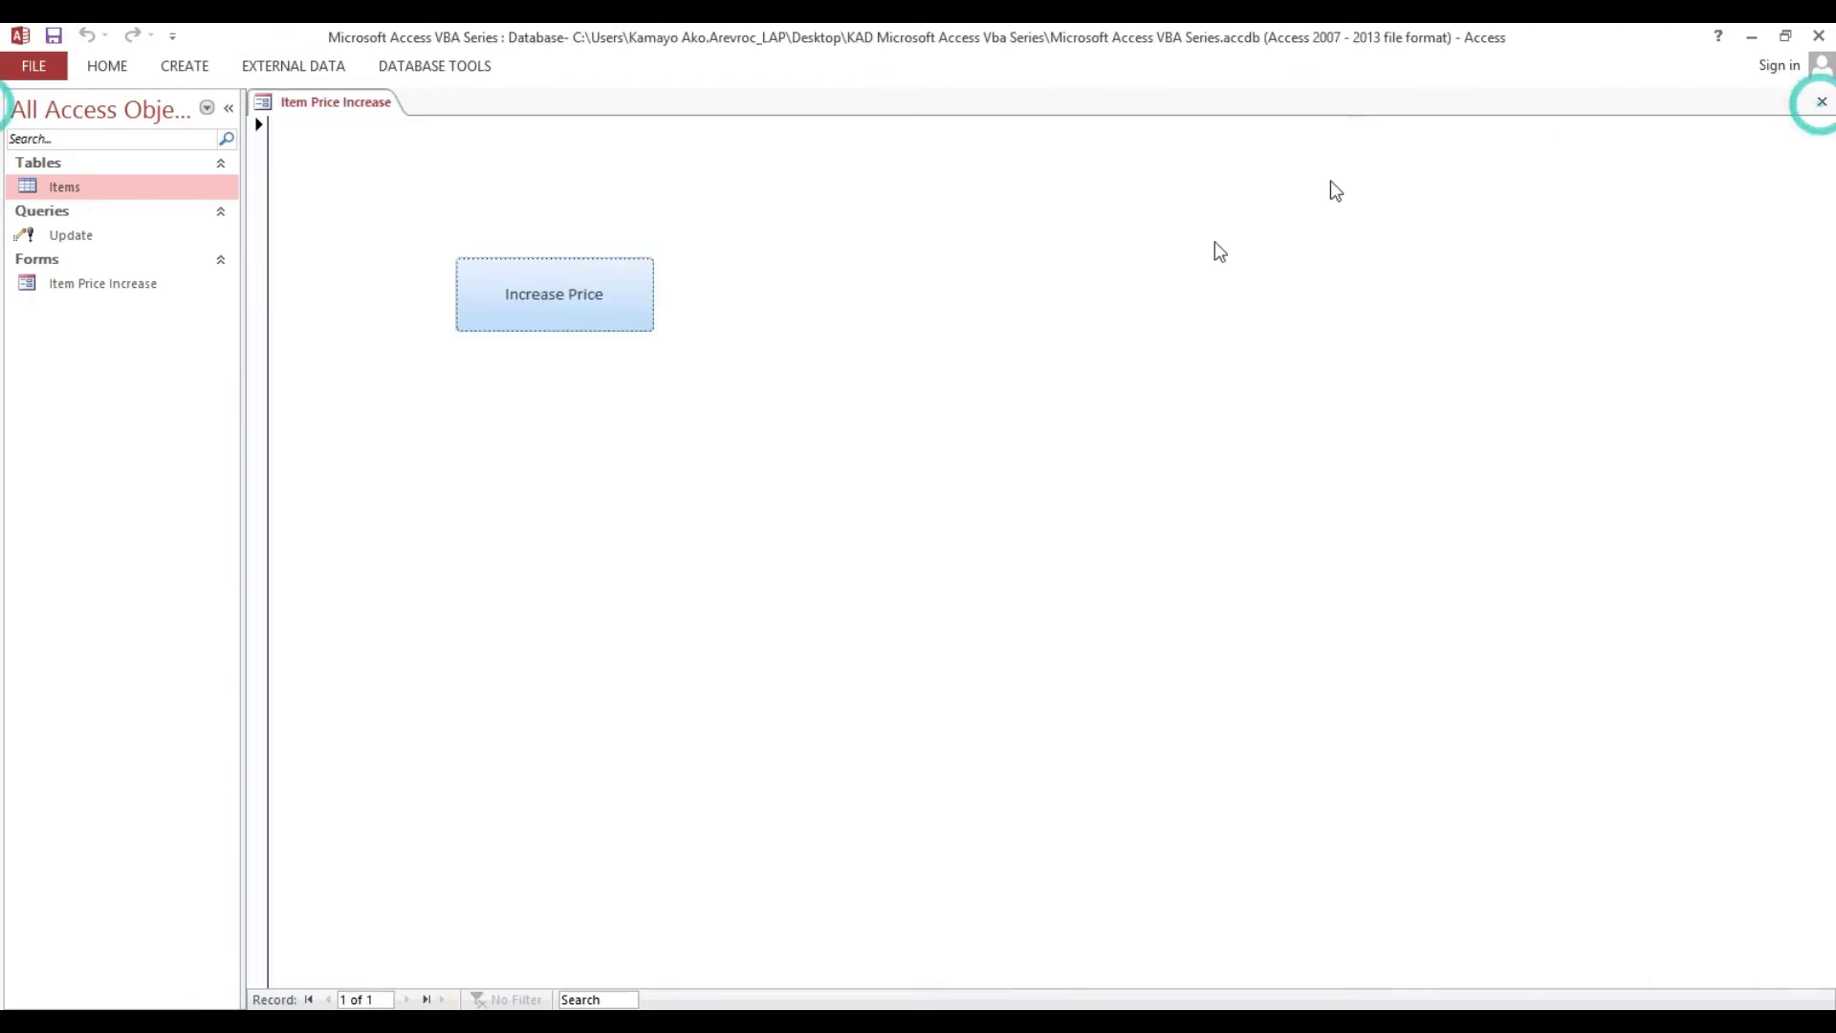
Step: Switch the Item Price Increase form to Design View and review the 1.1 multiplier in the Increase Price button's click procedure
right_click(830, 295)
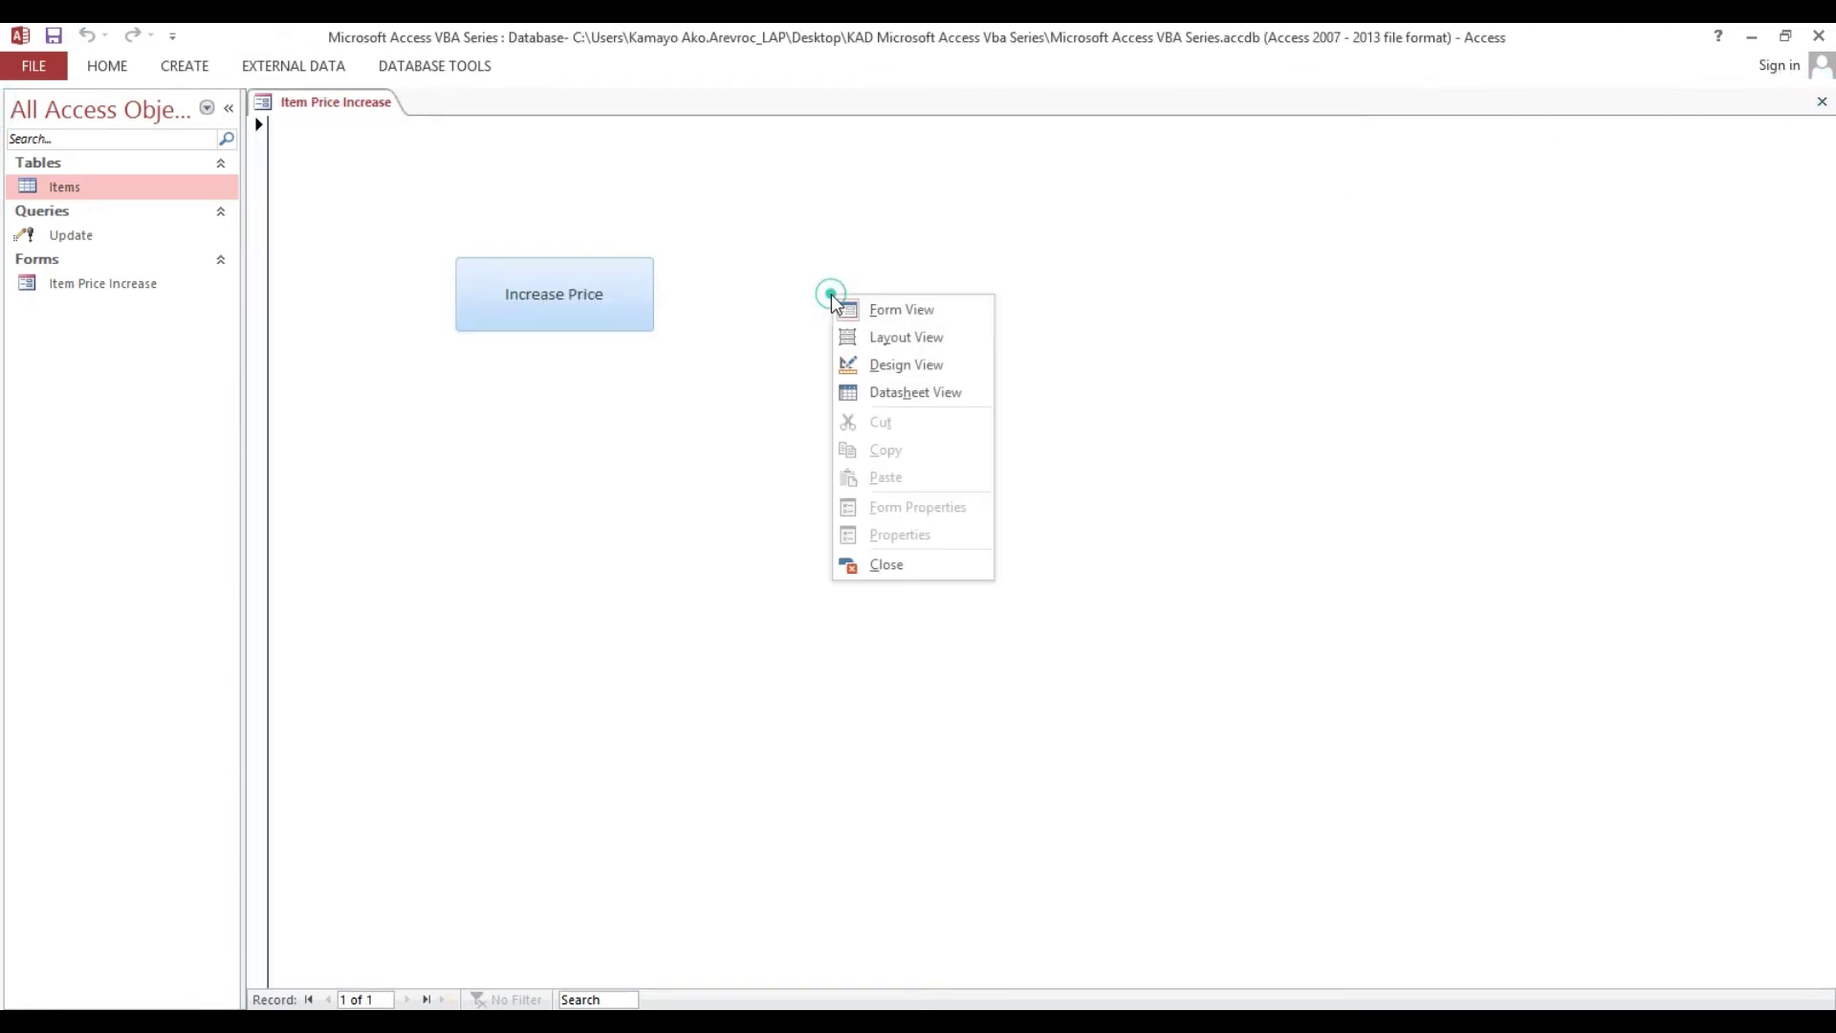
click(866, 369)
click(803, 316)
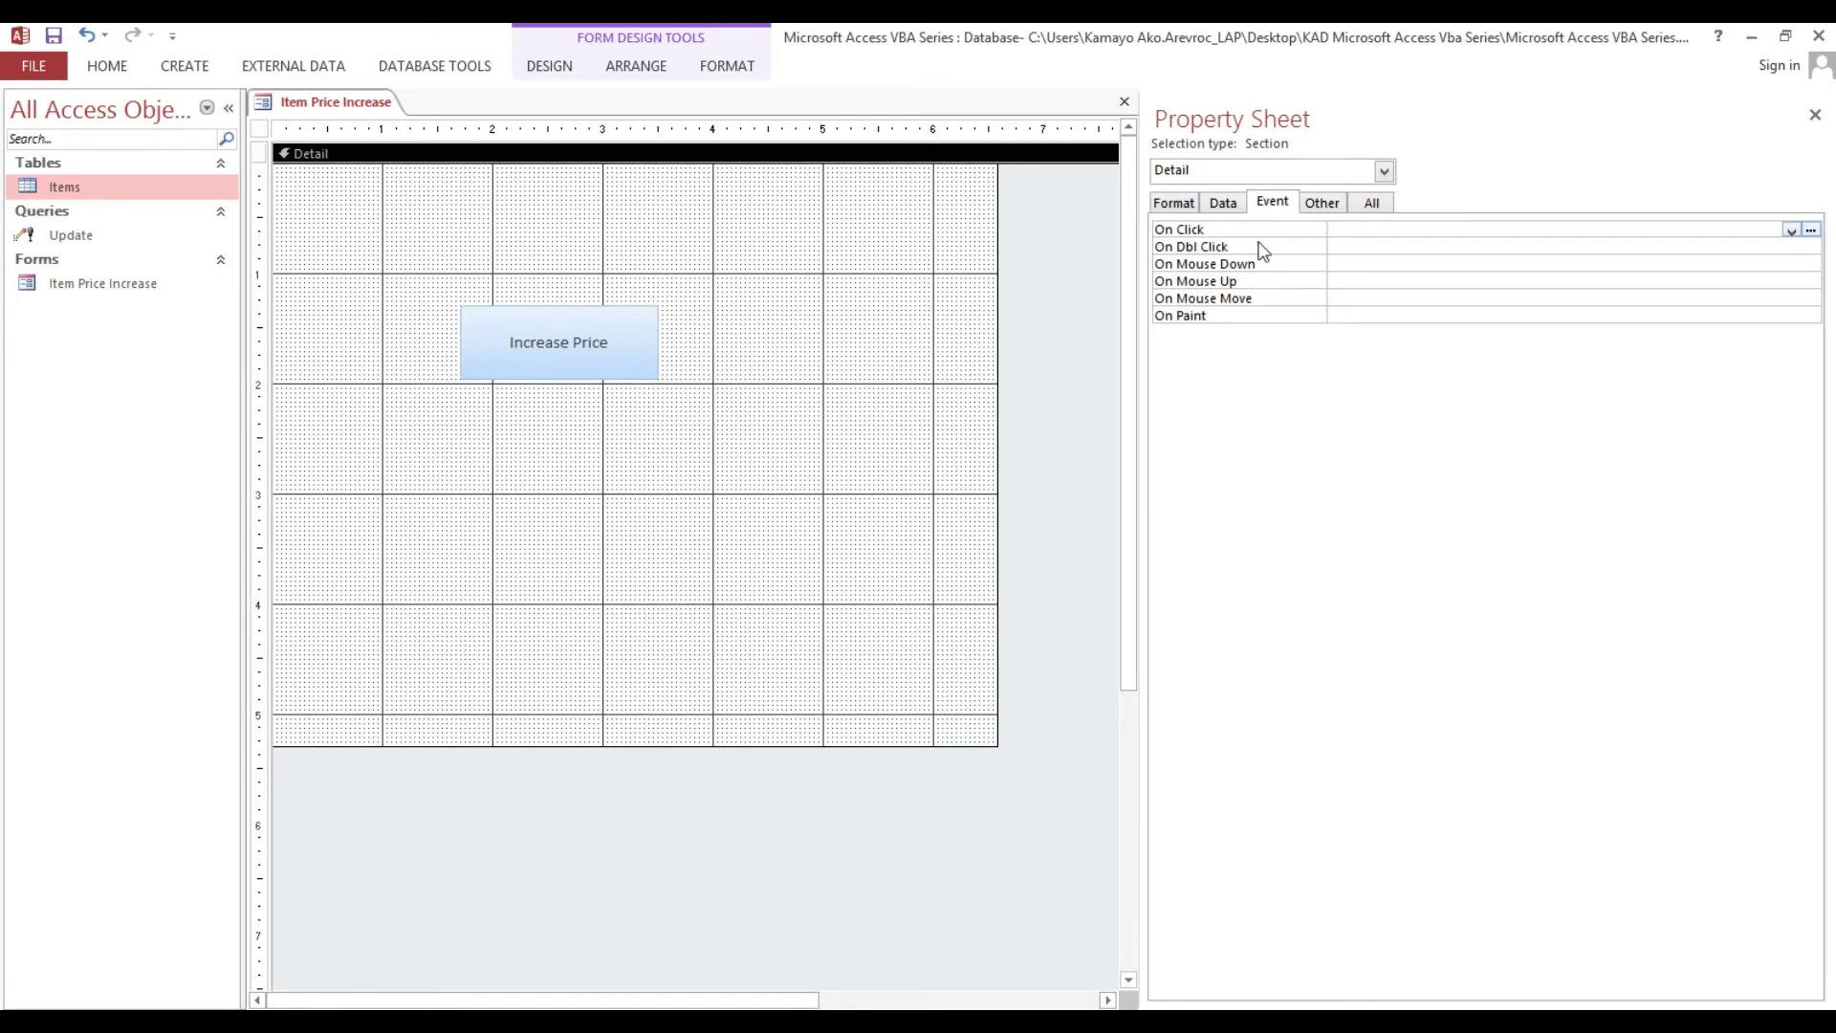
click(631, 345)
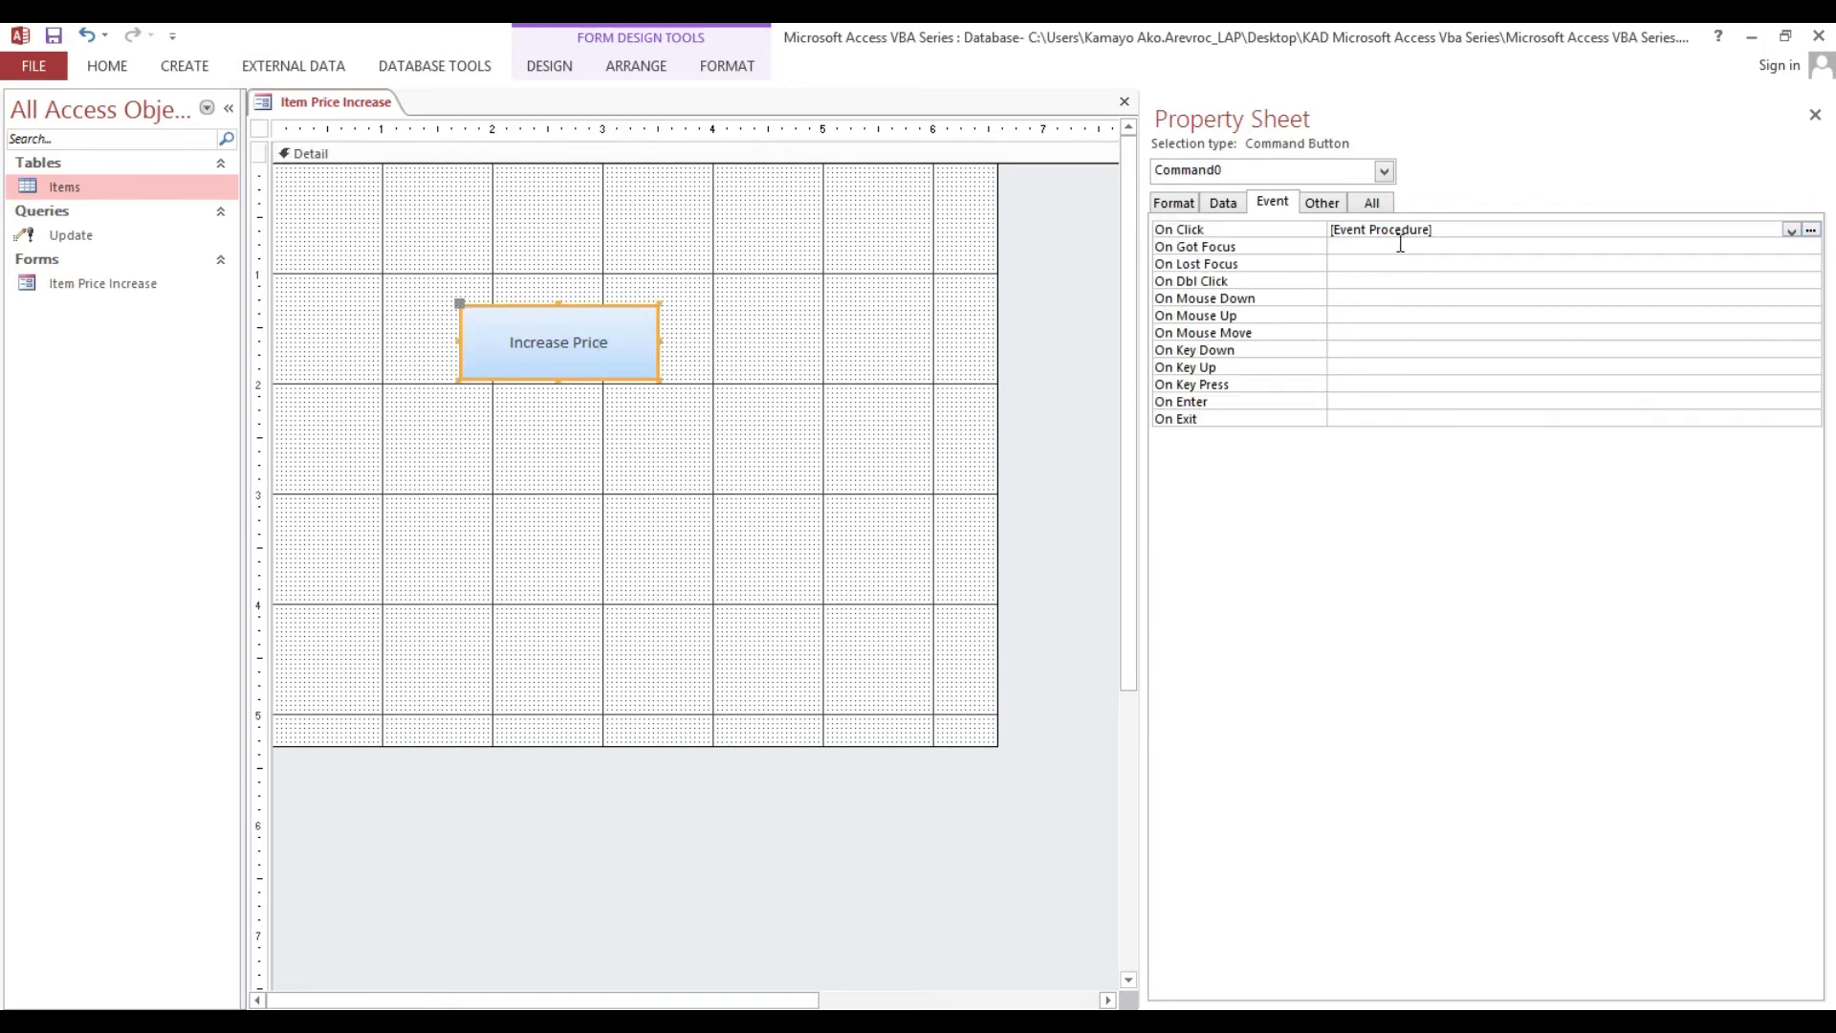
click(1810, 230)
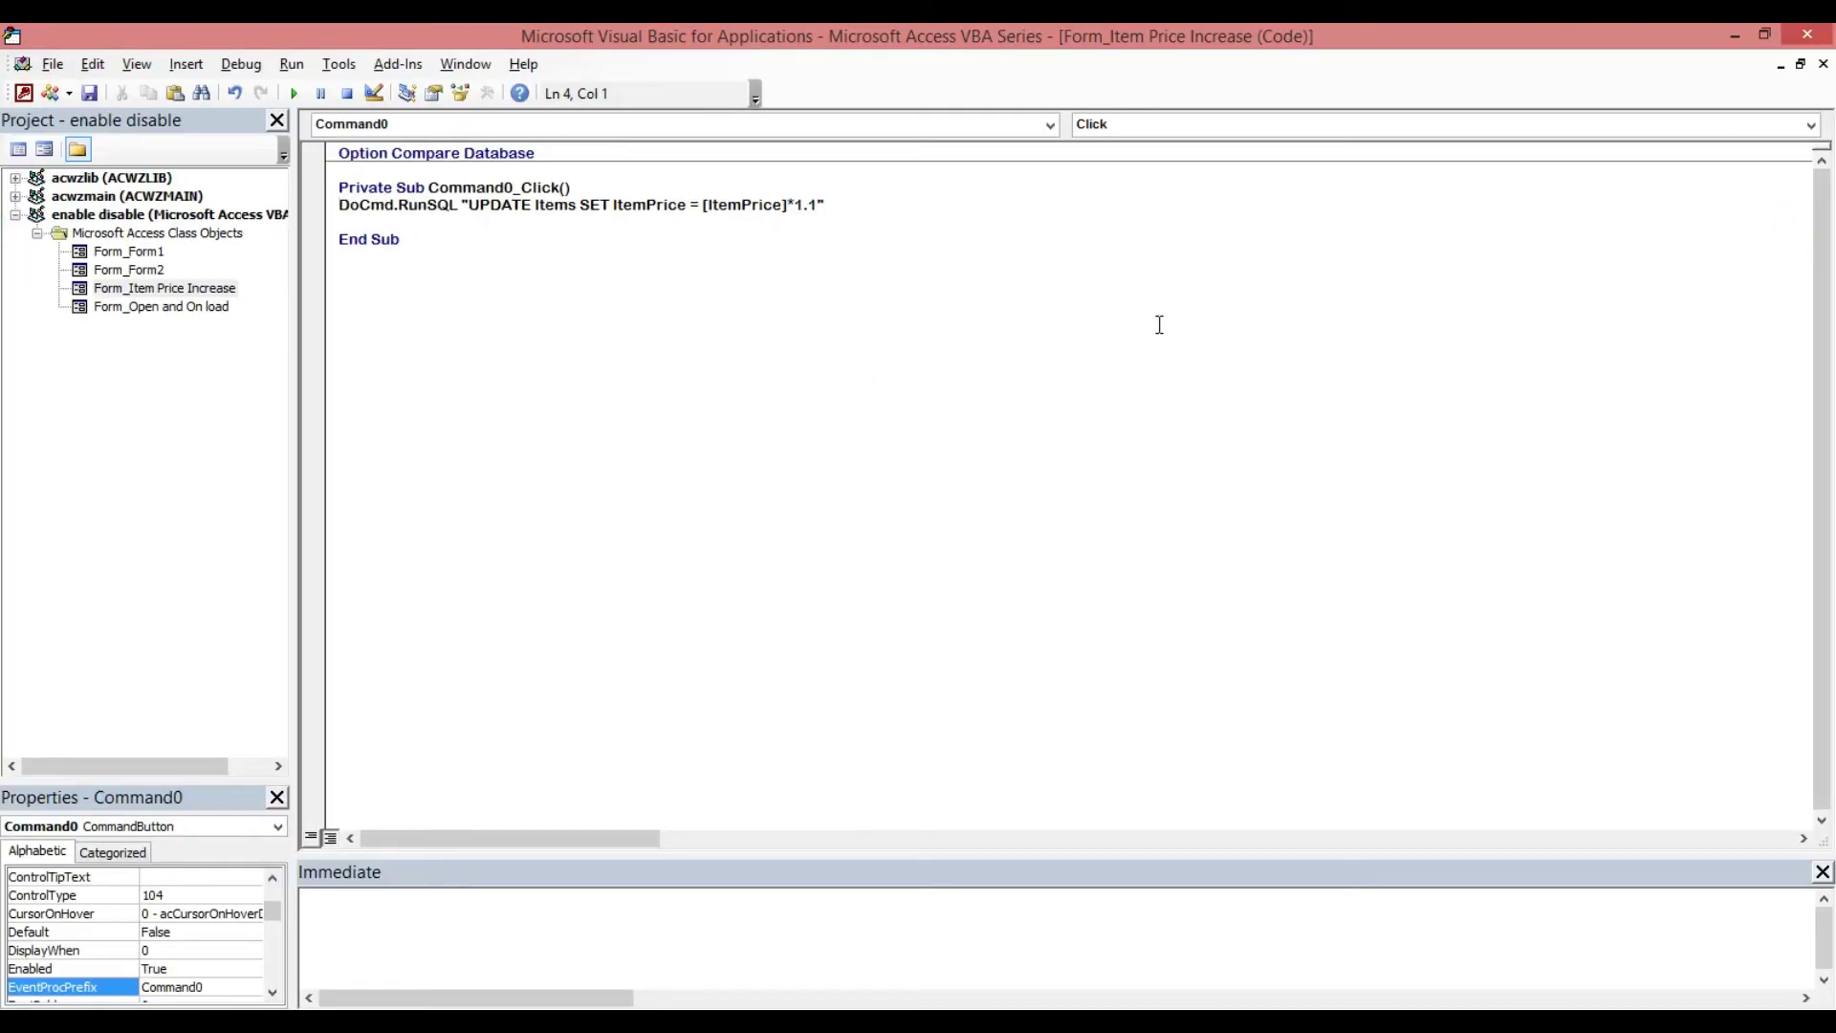
click(812, 209)
double_click(816, 208)
click(1807, 35)
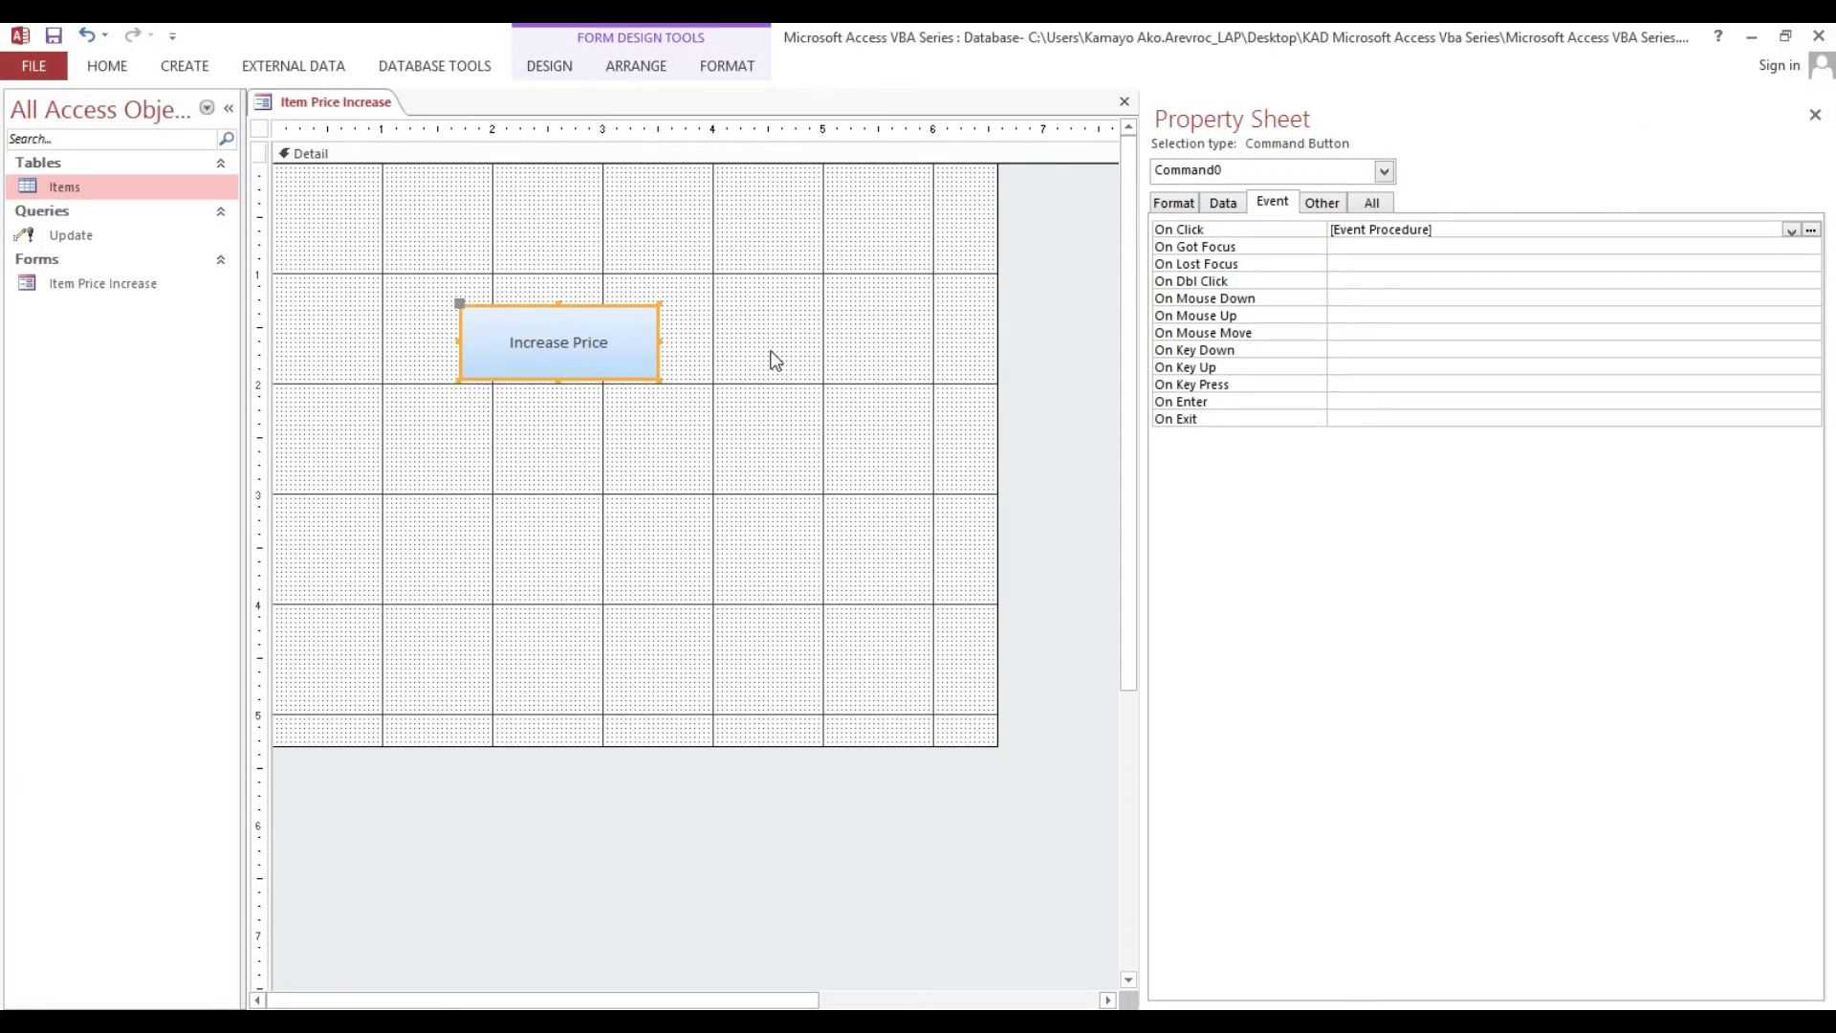
Step: View the UPDATE statement in the Increase Price button's click procedure again and close the code editor
click(686, 246)
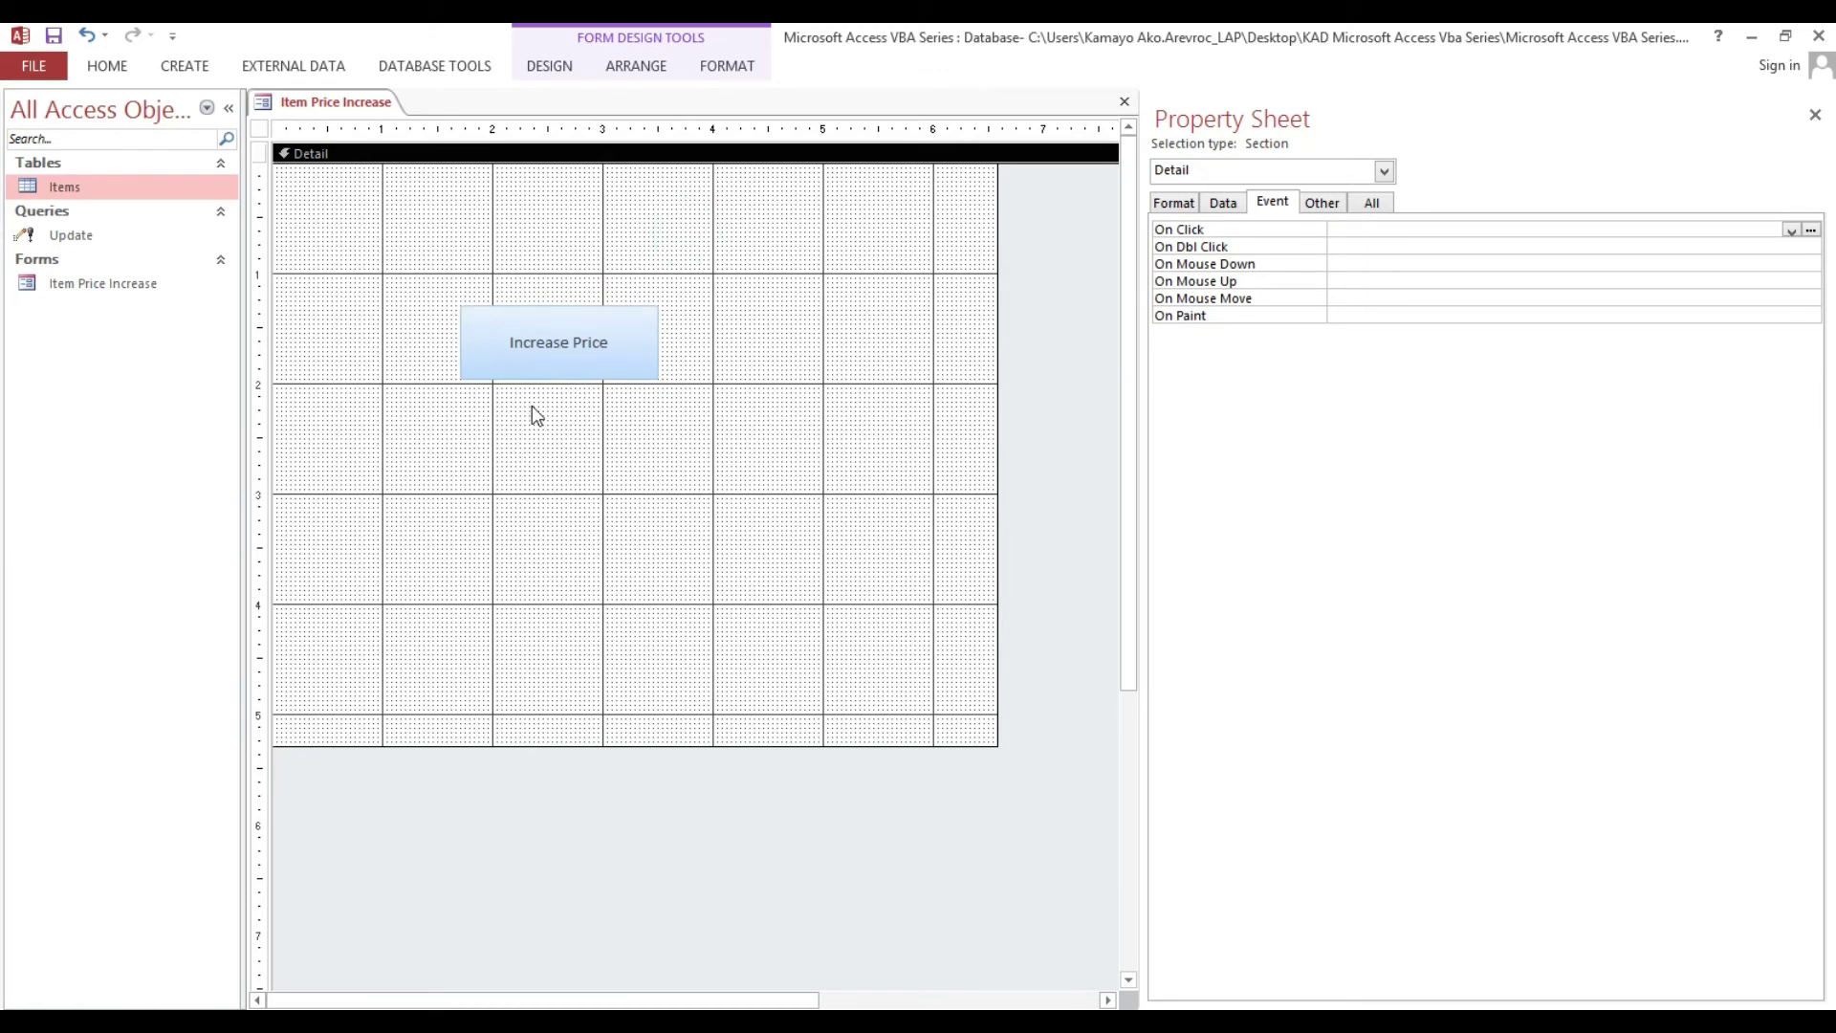
click(540, 368)
click(1810, 230)
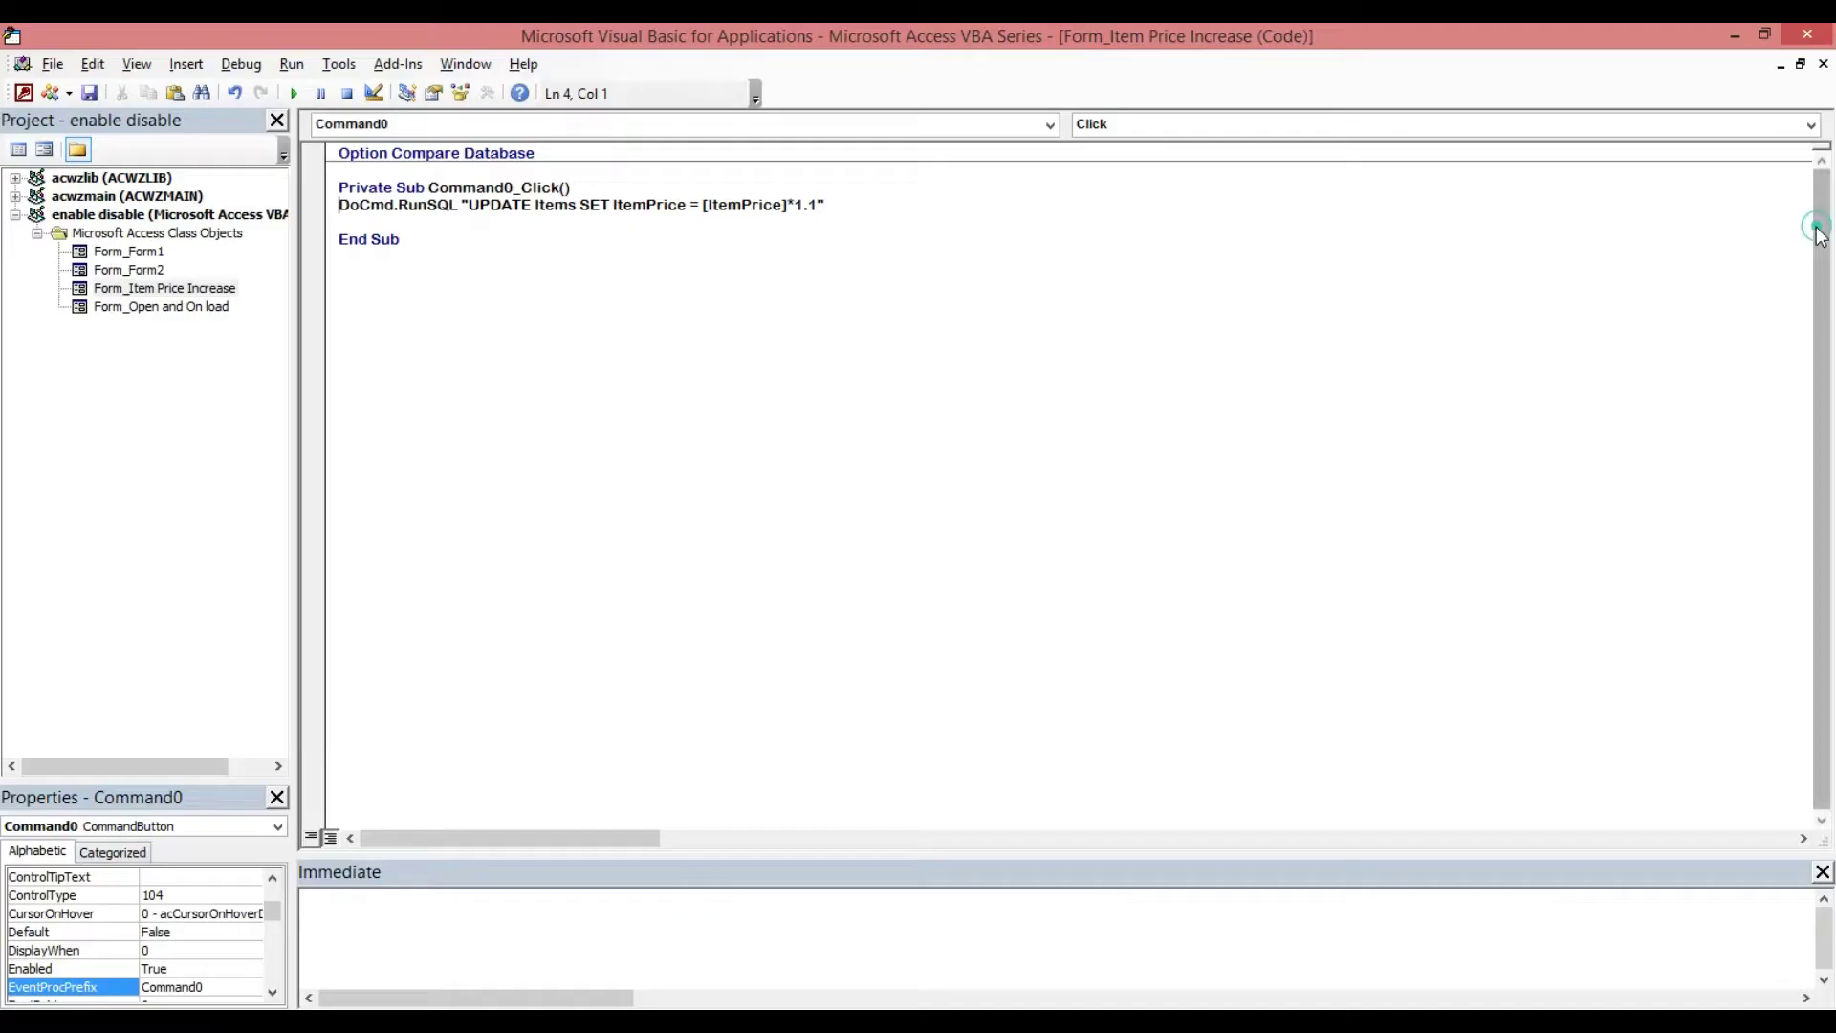
click(1810, 36)
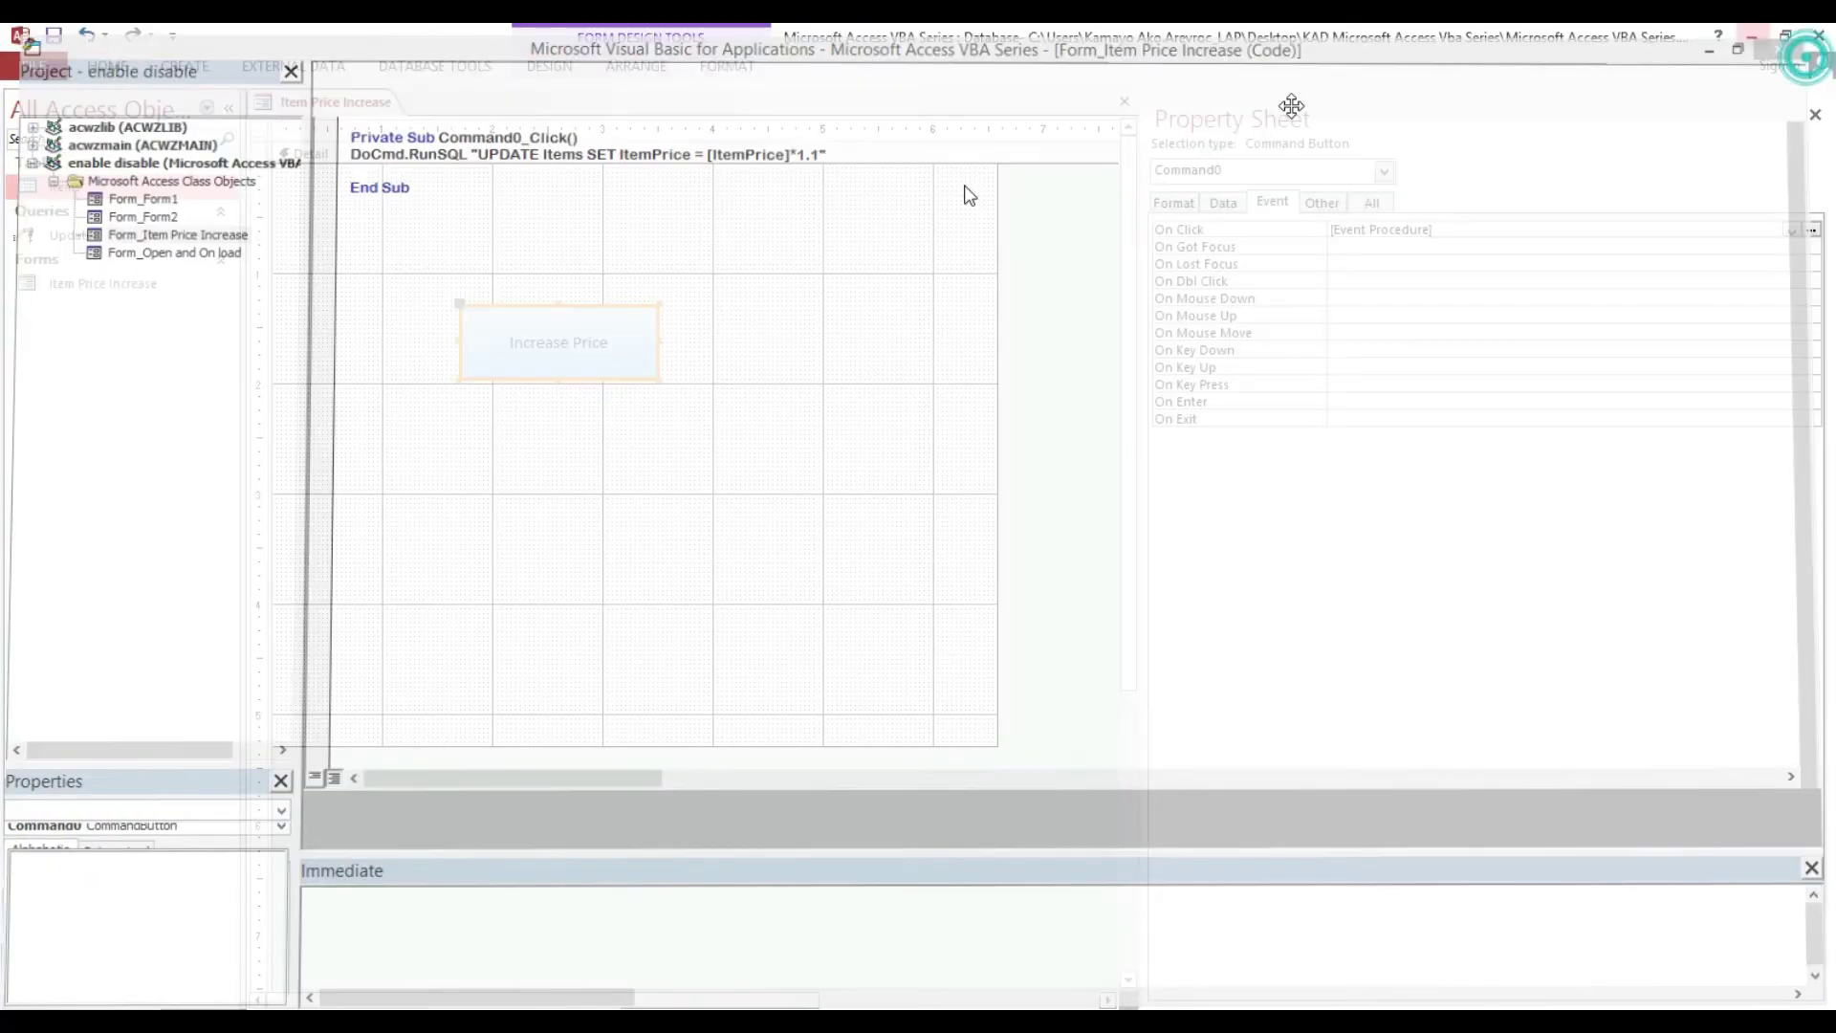
click(693, 225)
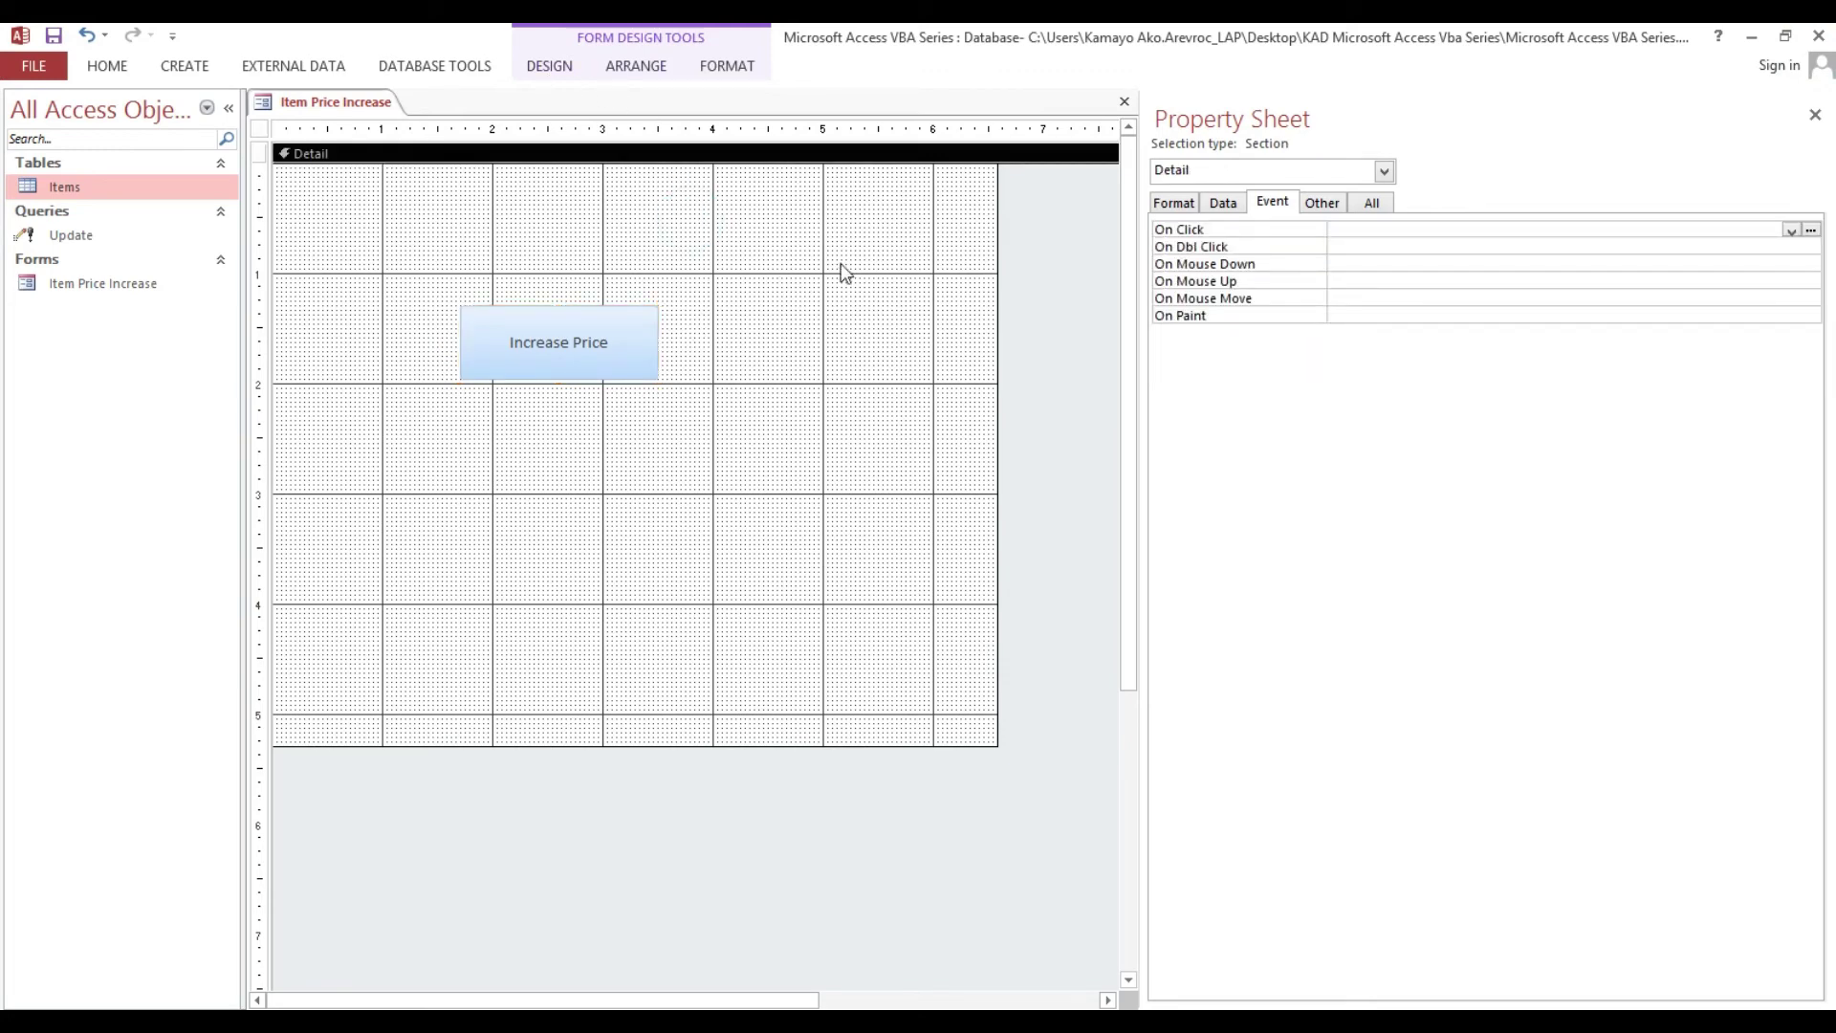
drag(679, 272, 953, 325)
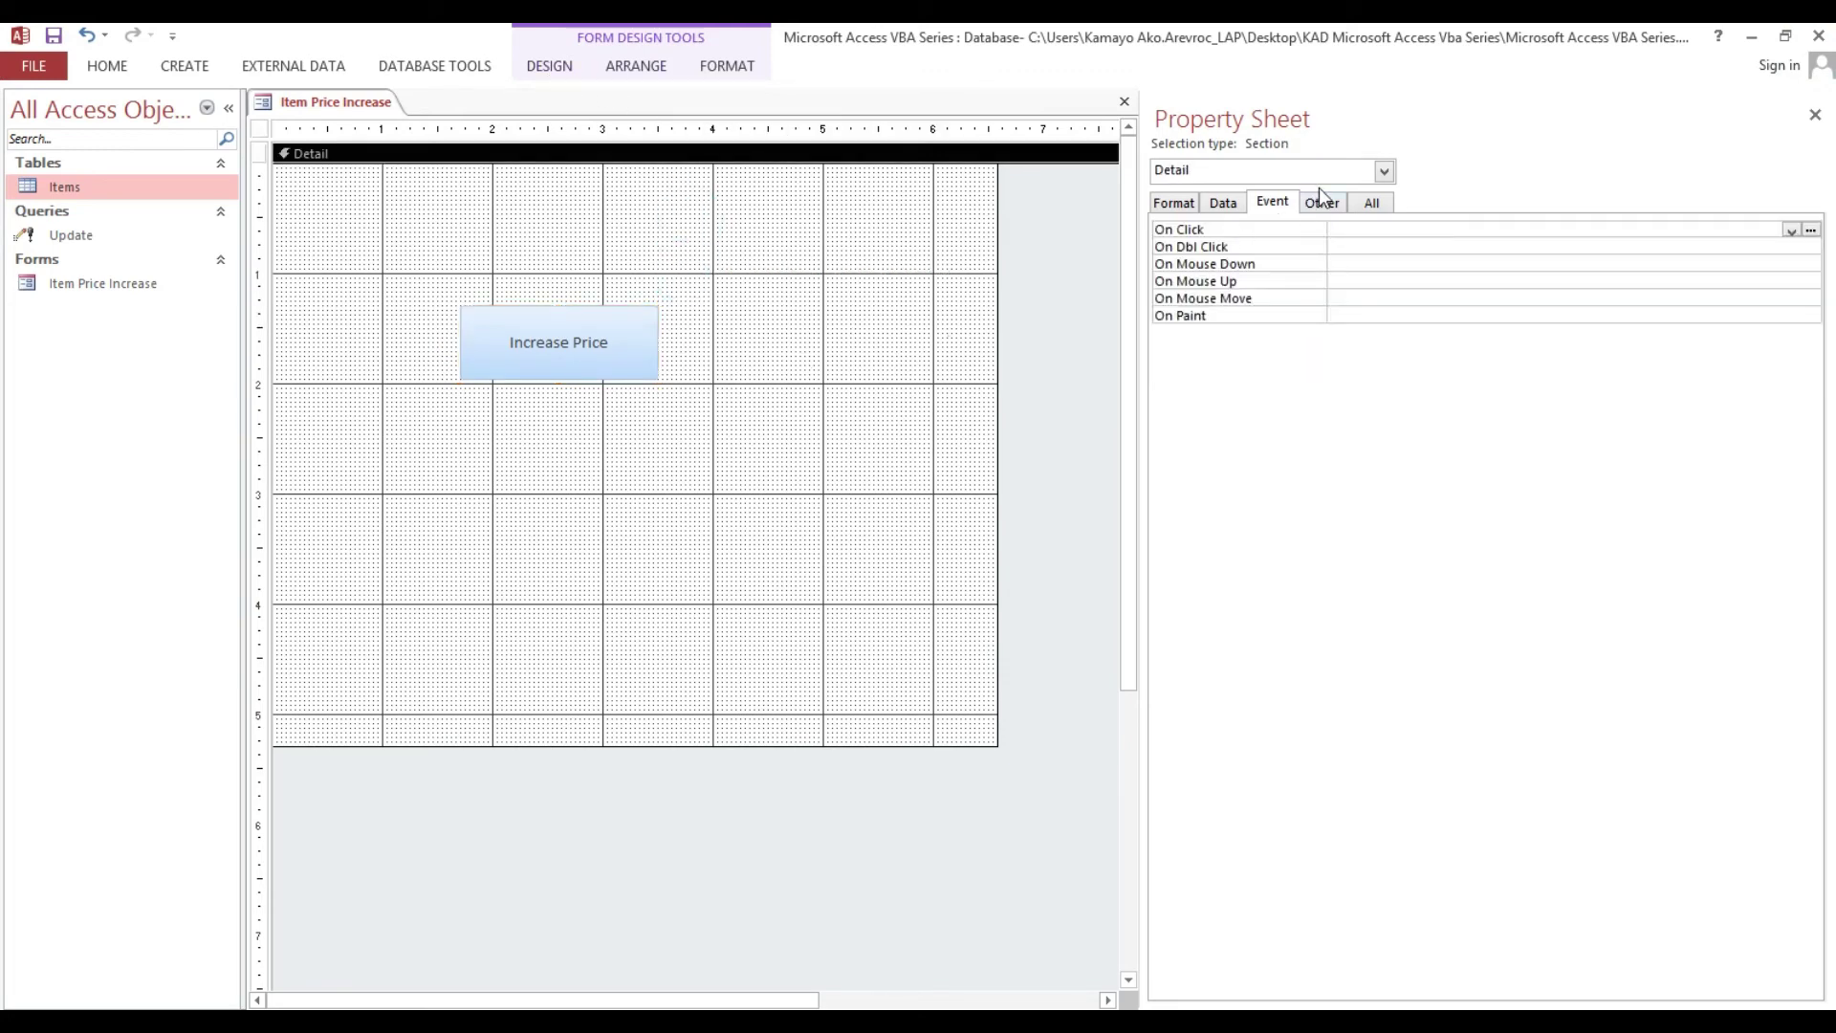
click(617, 362)
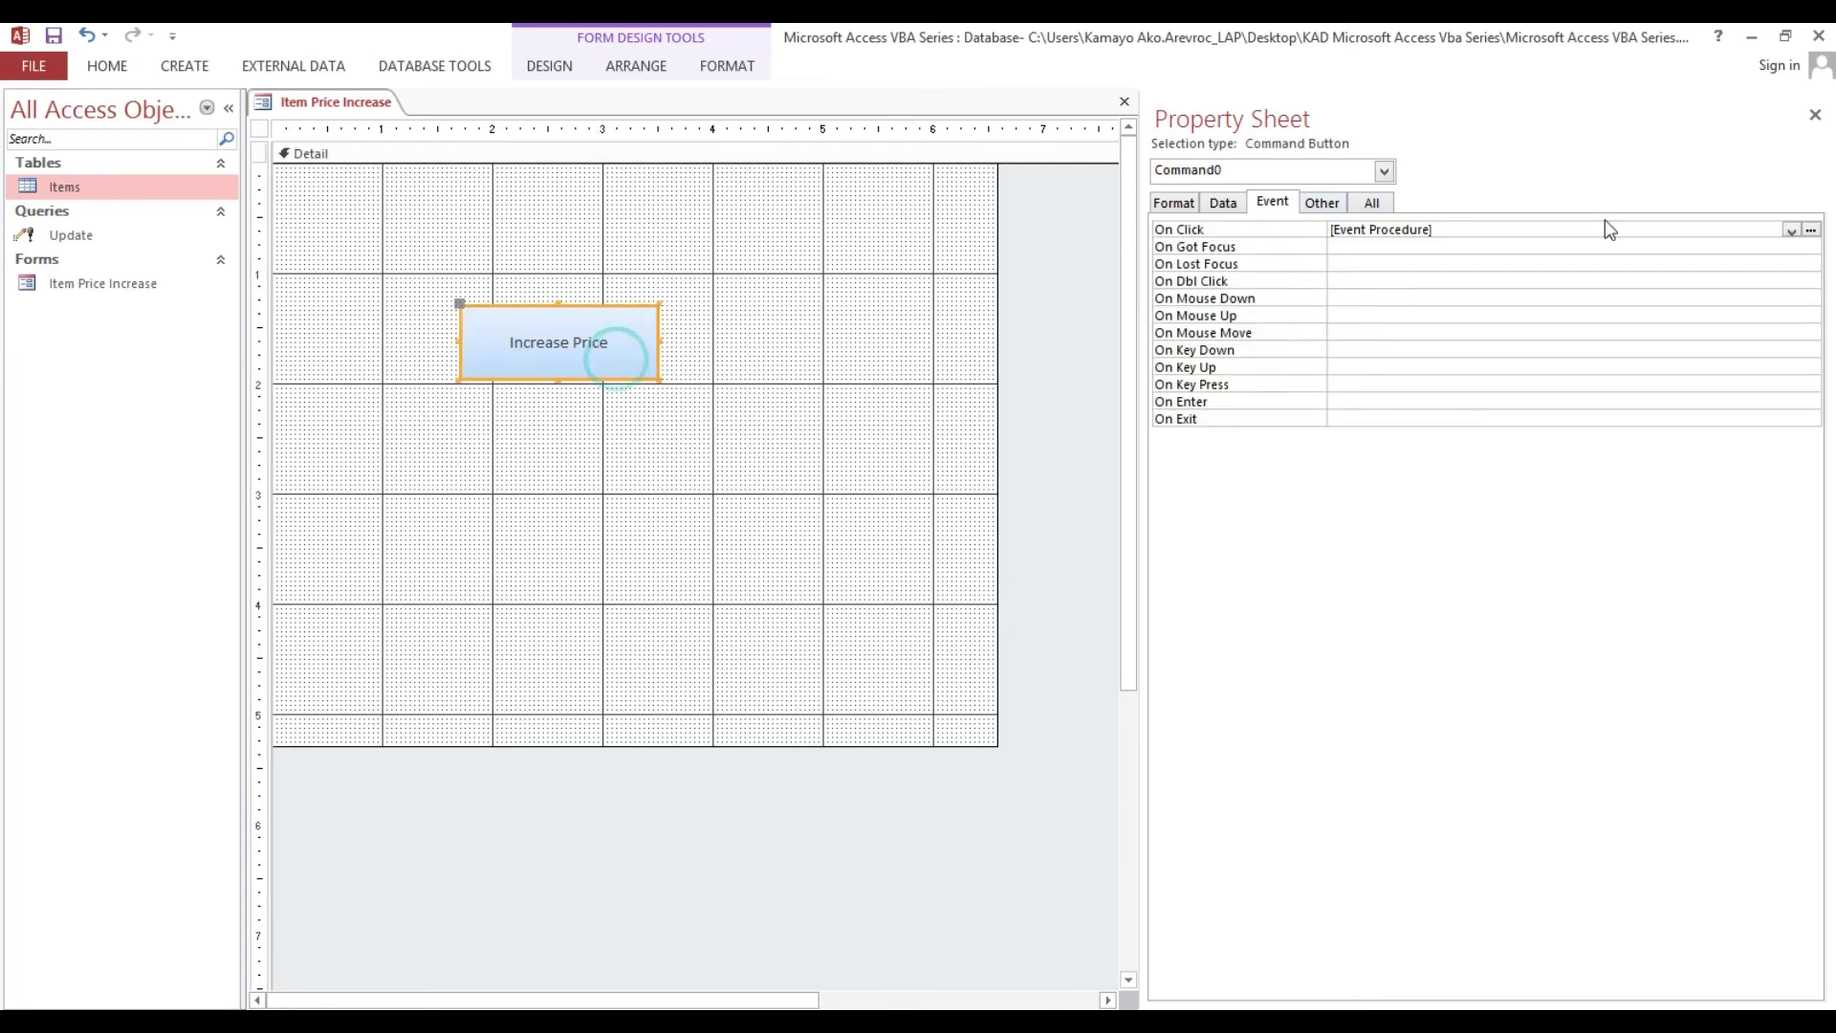
click(772, 277)
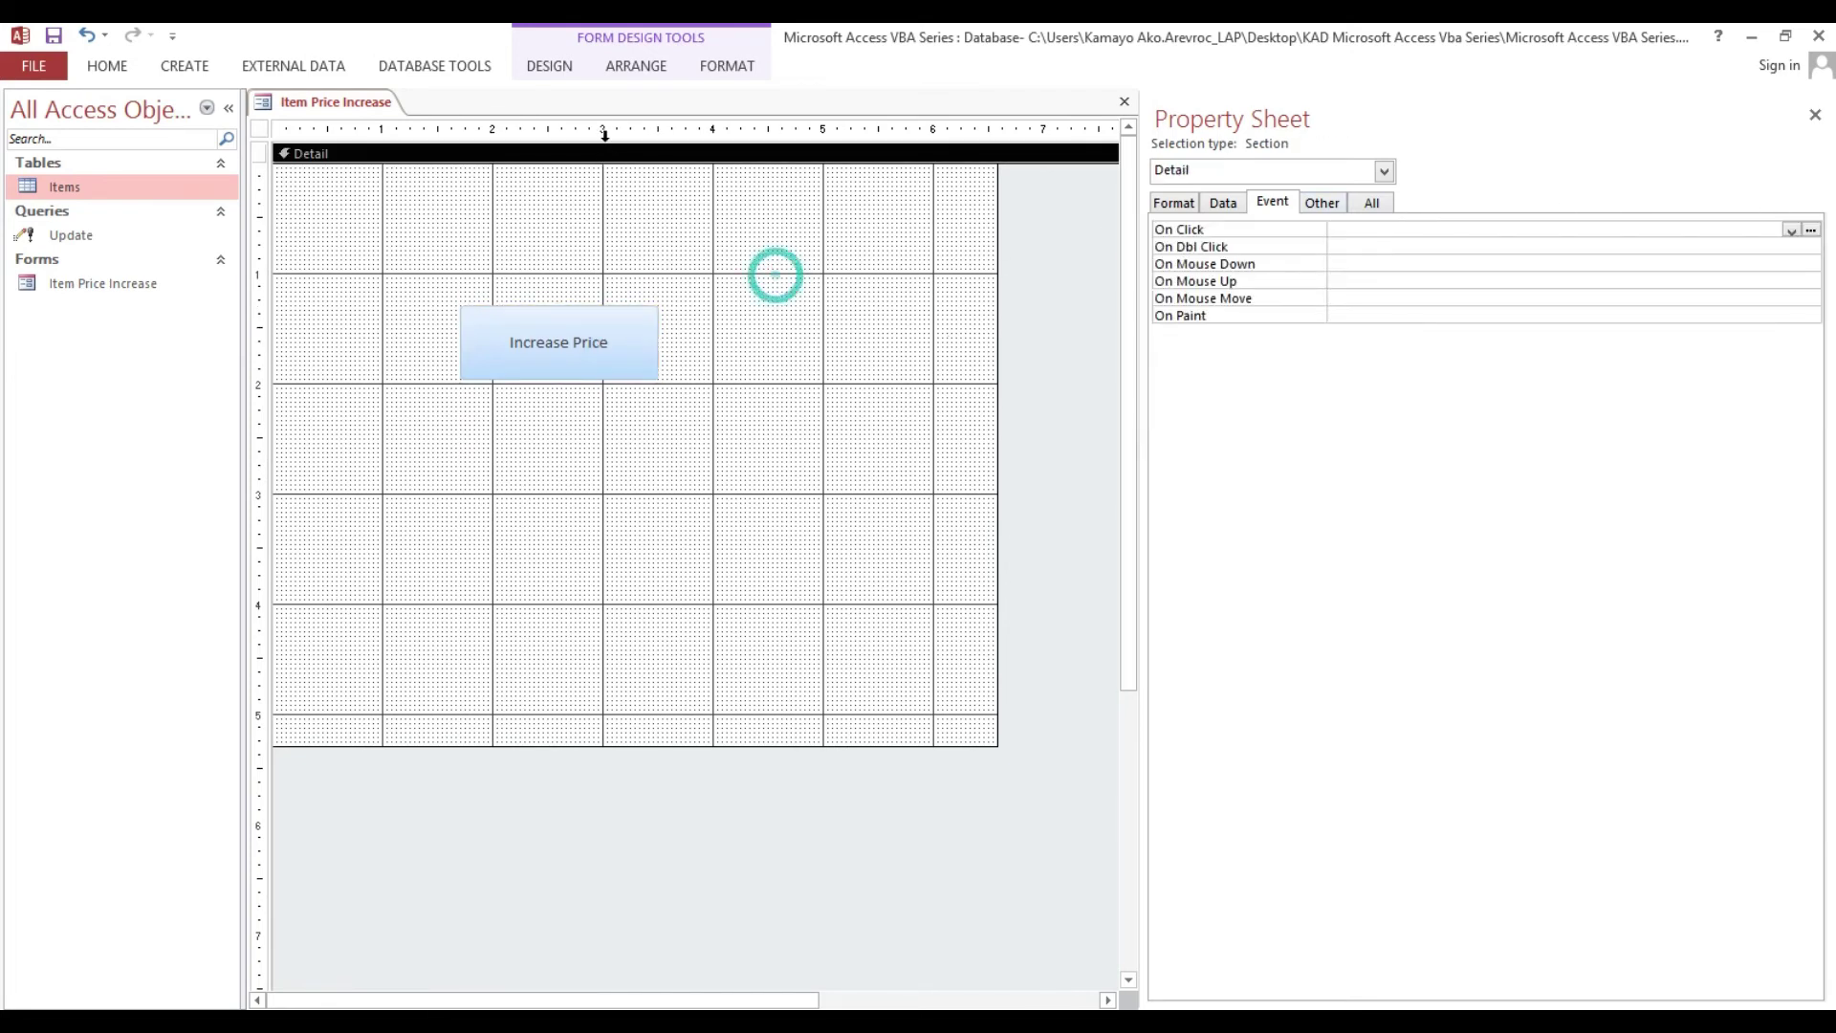
Step: Add an unbound text box directly above the Increase Price button, matching its width, and delete the text box's attached label
click(554, 65)
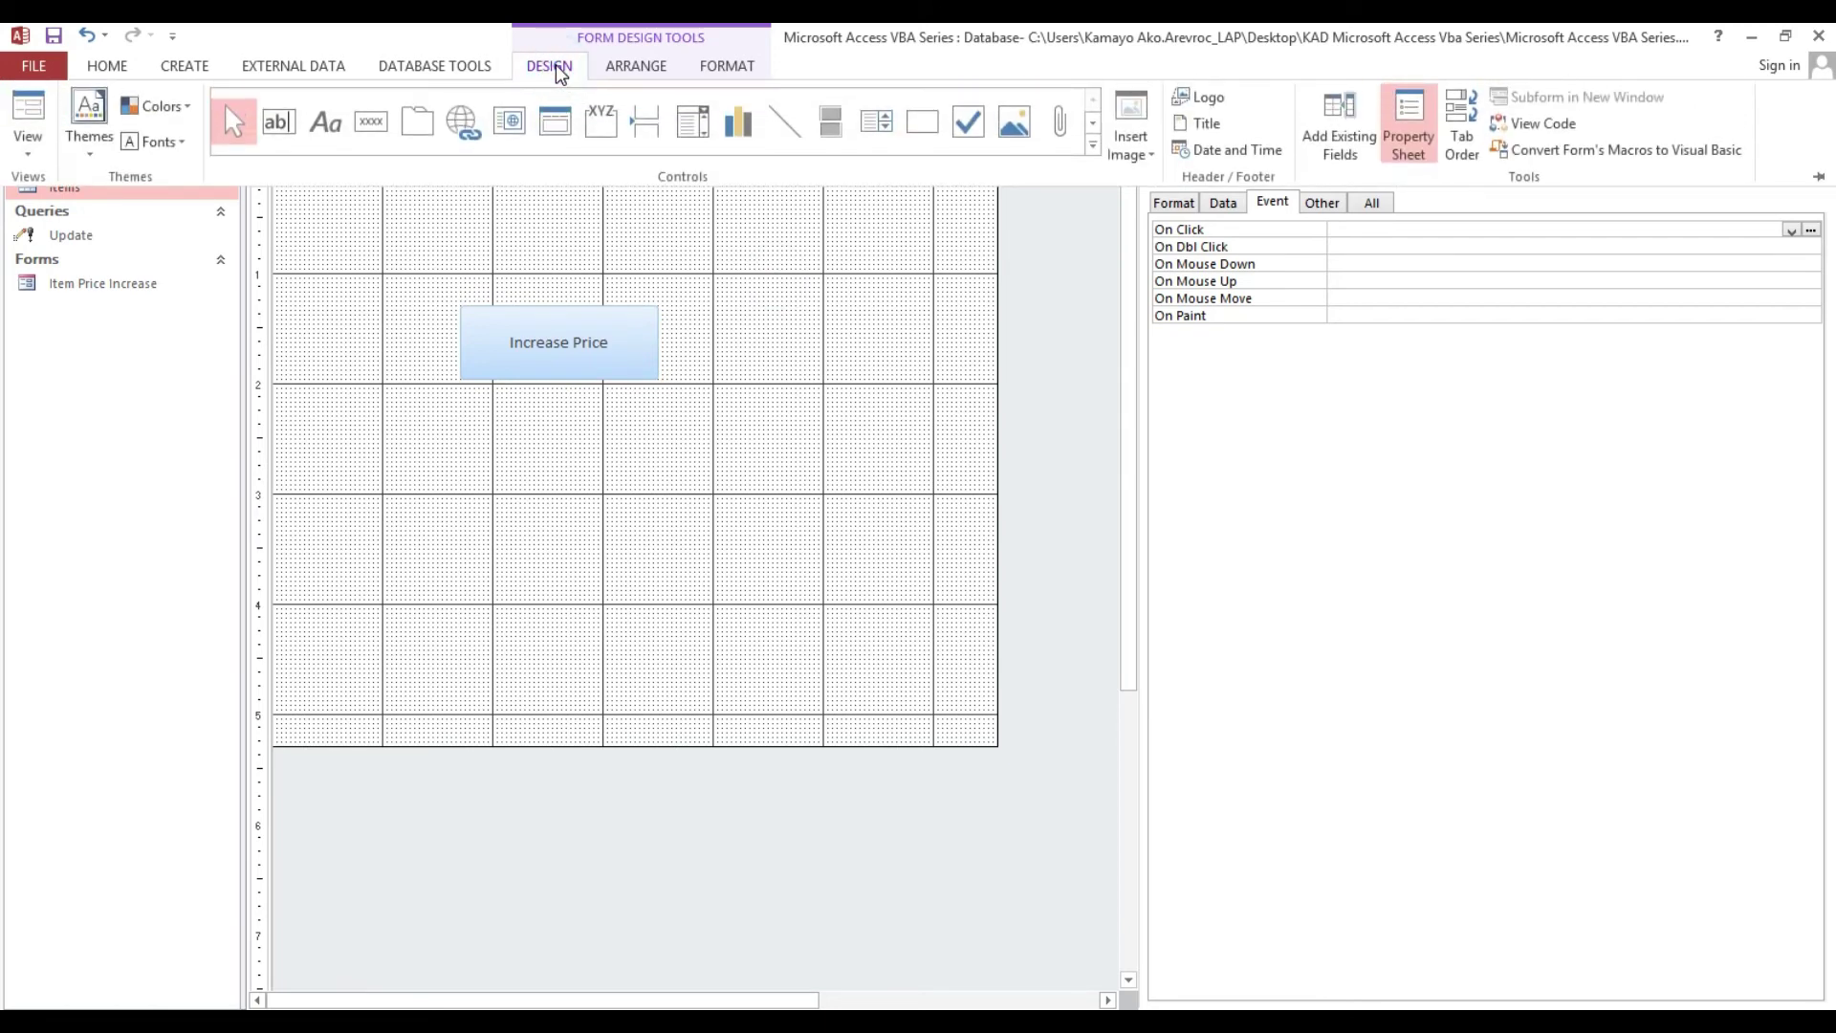
click(279, 124)
drag(463, 230, 660, 299)
click(335, 242)
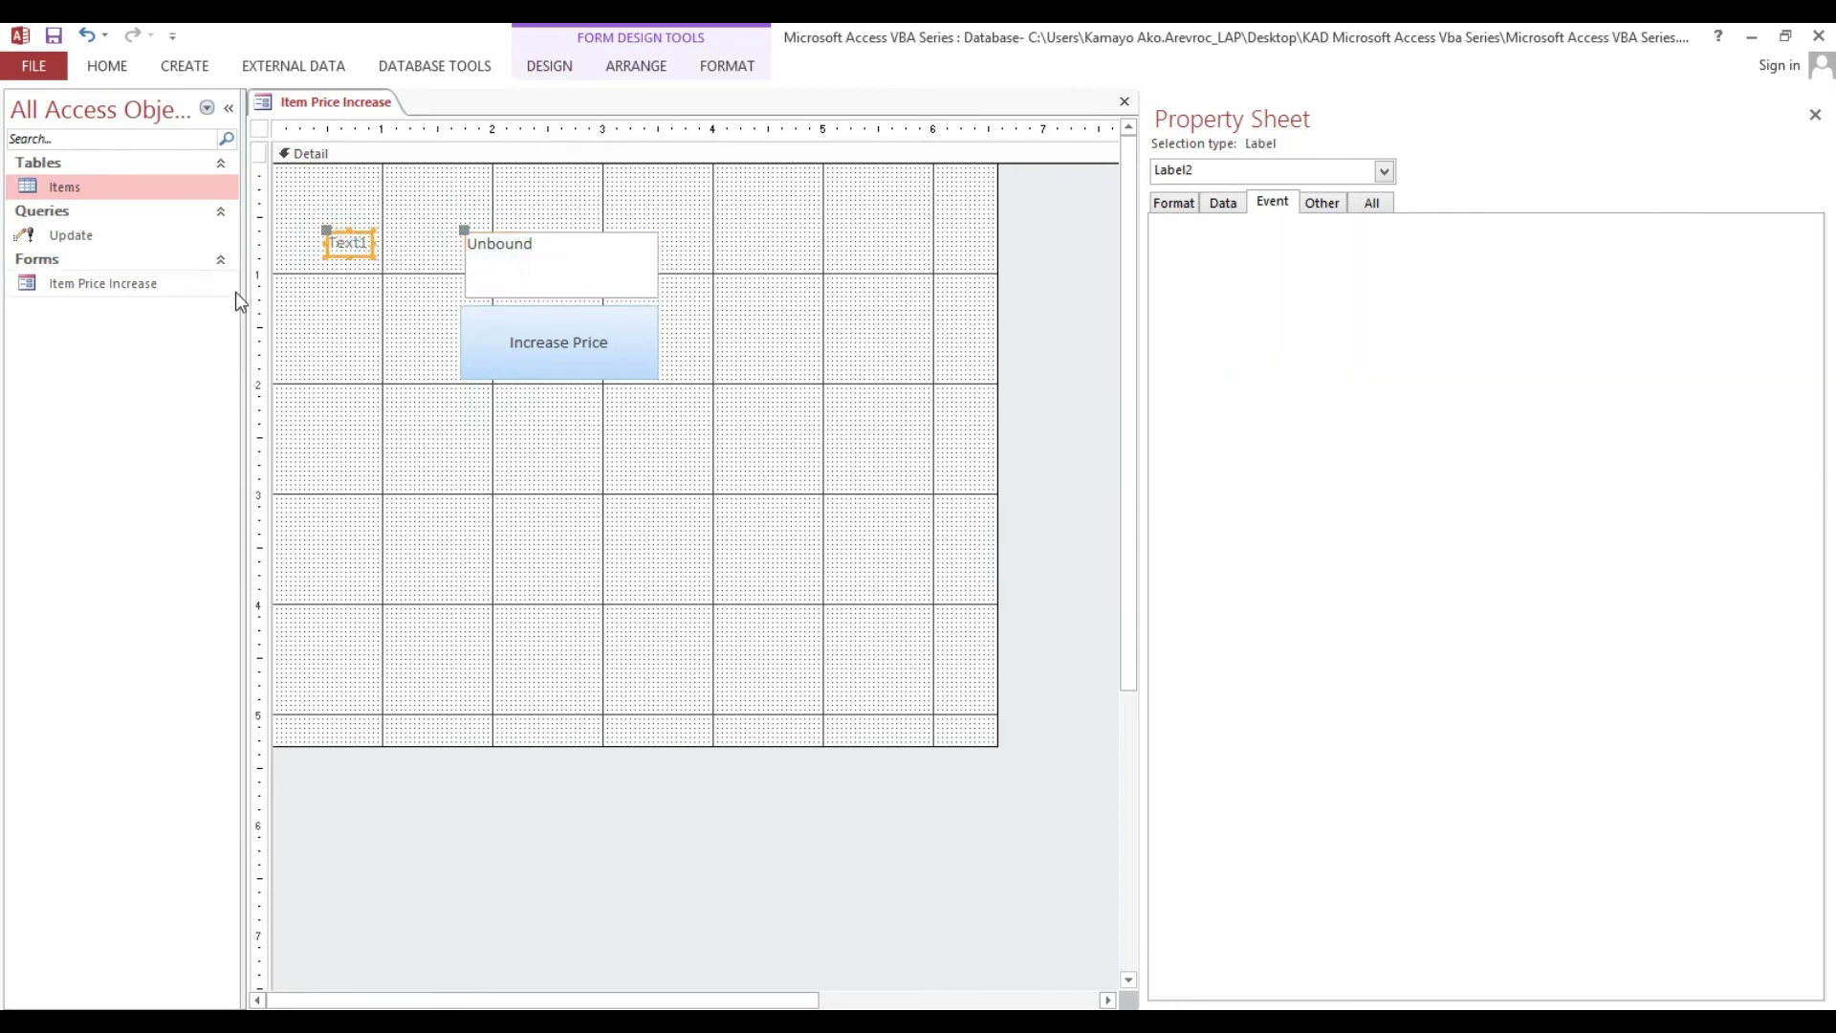
key(Delete)
Step: Right-align the text of the unbound text box above the Increase Price button
click(561, 291)
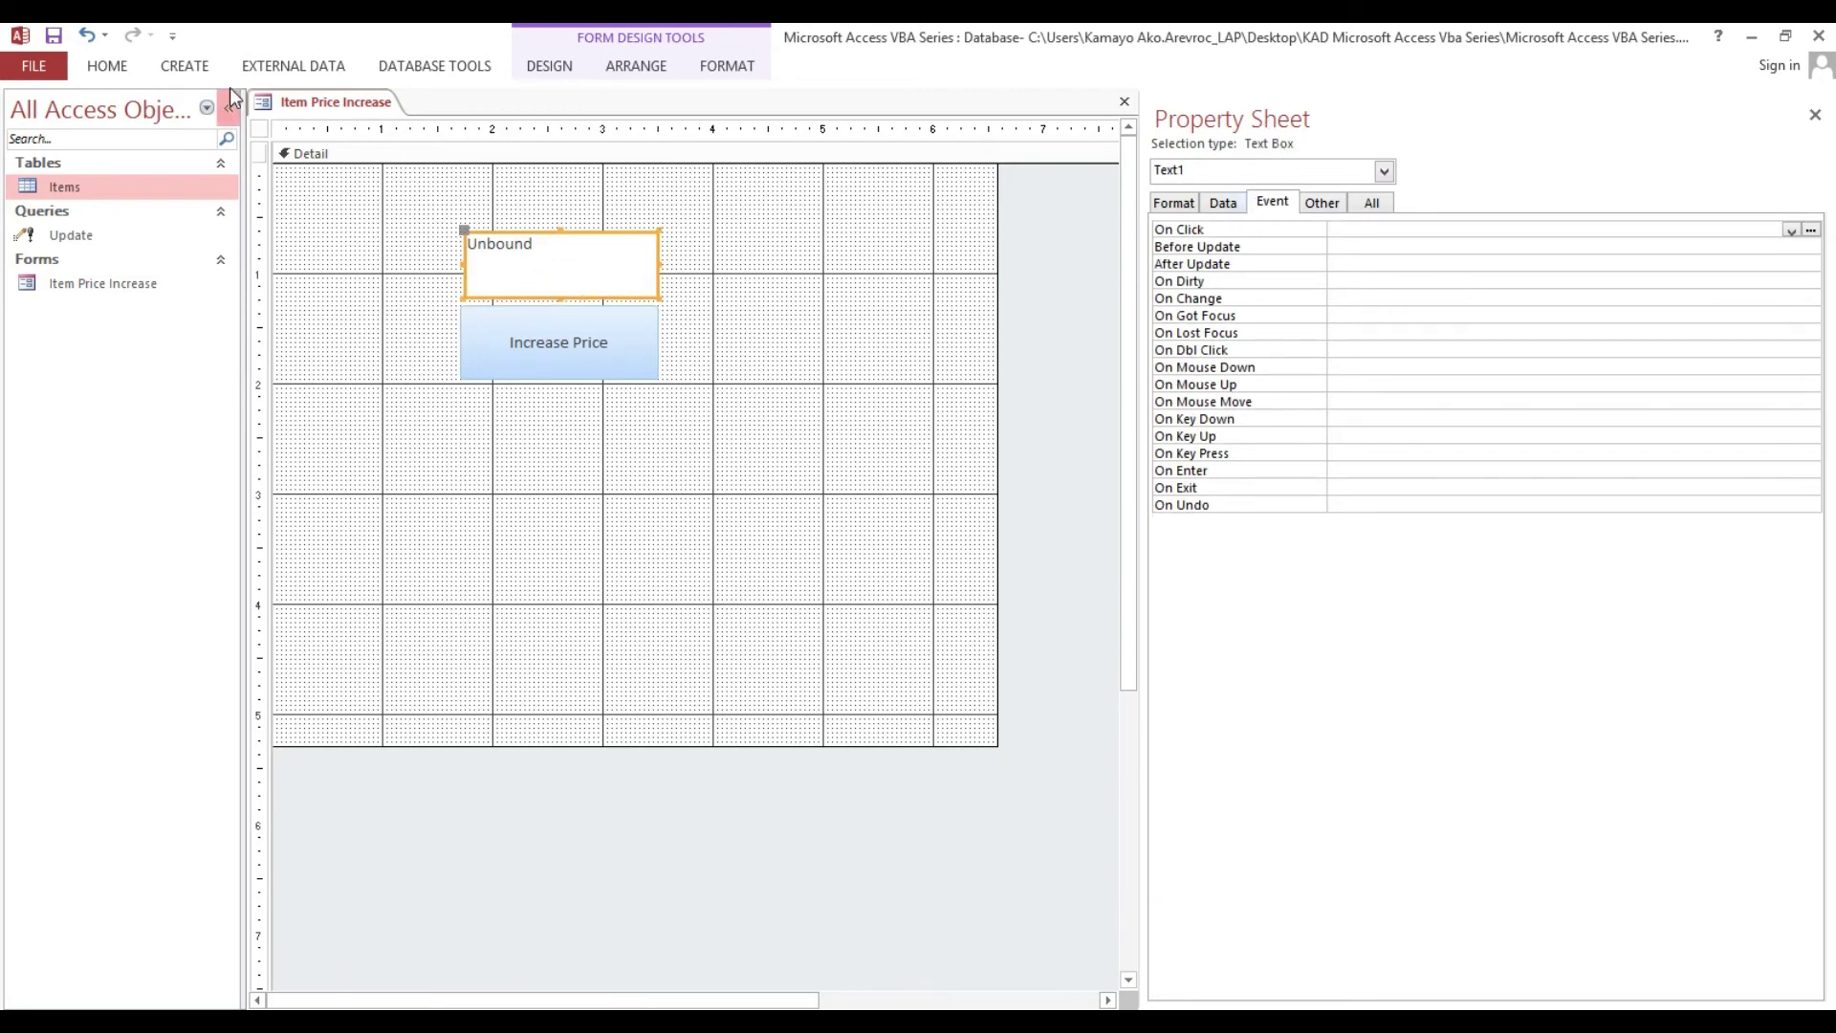
click(107, 65)
click(1159, 140)
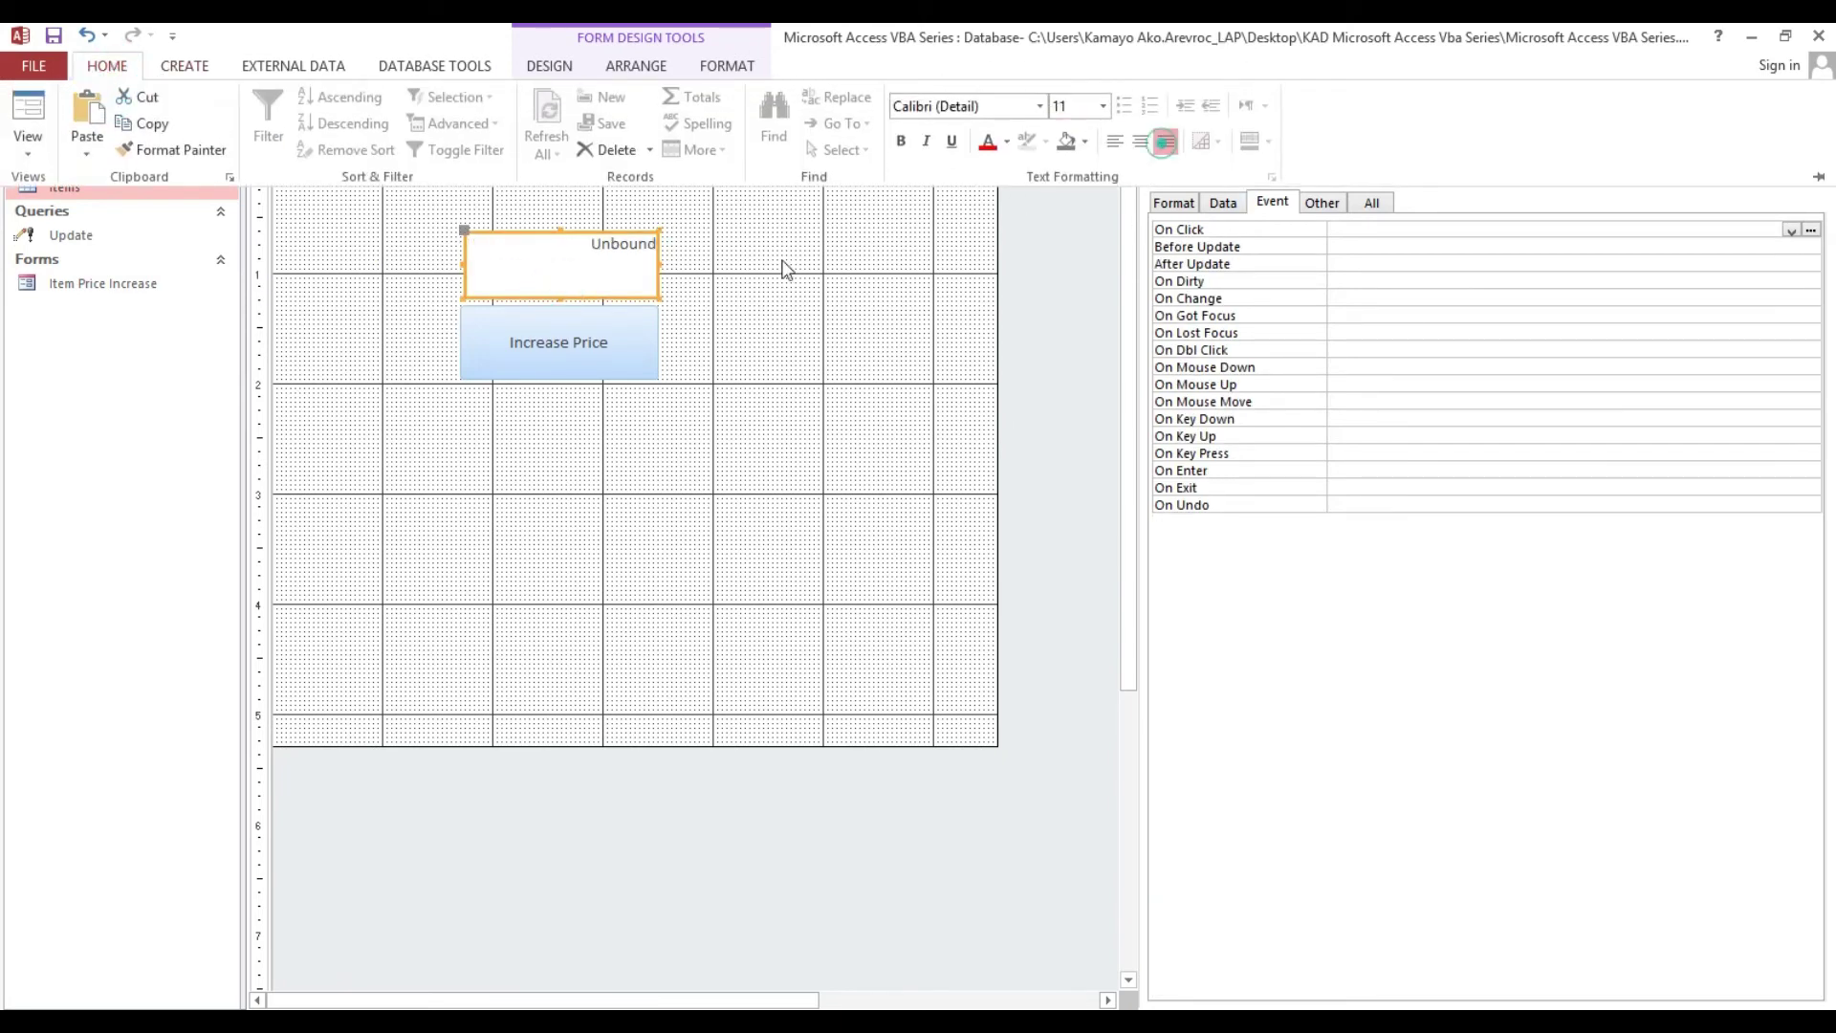
click(732, 276)
click(810, 270)
Step: Set the Name property of the unbound text box to txtIncrease
click(582, 275)
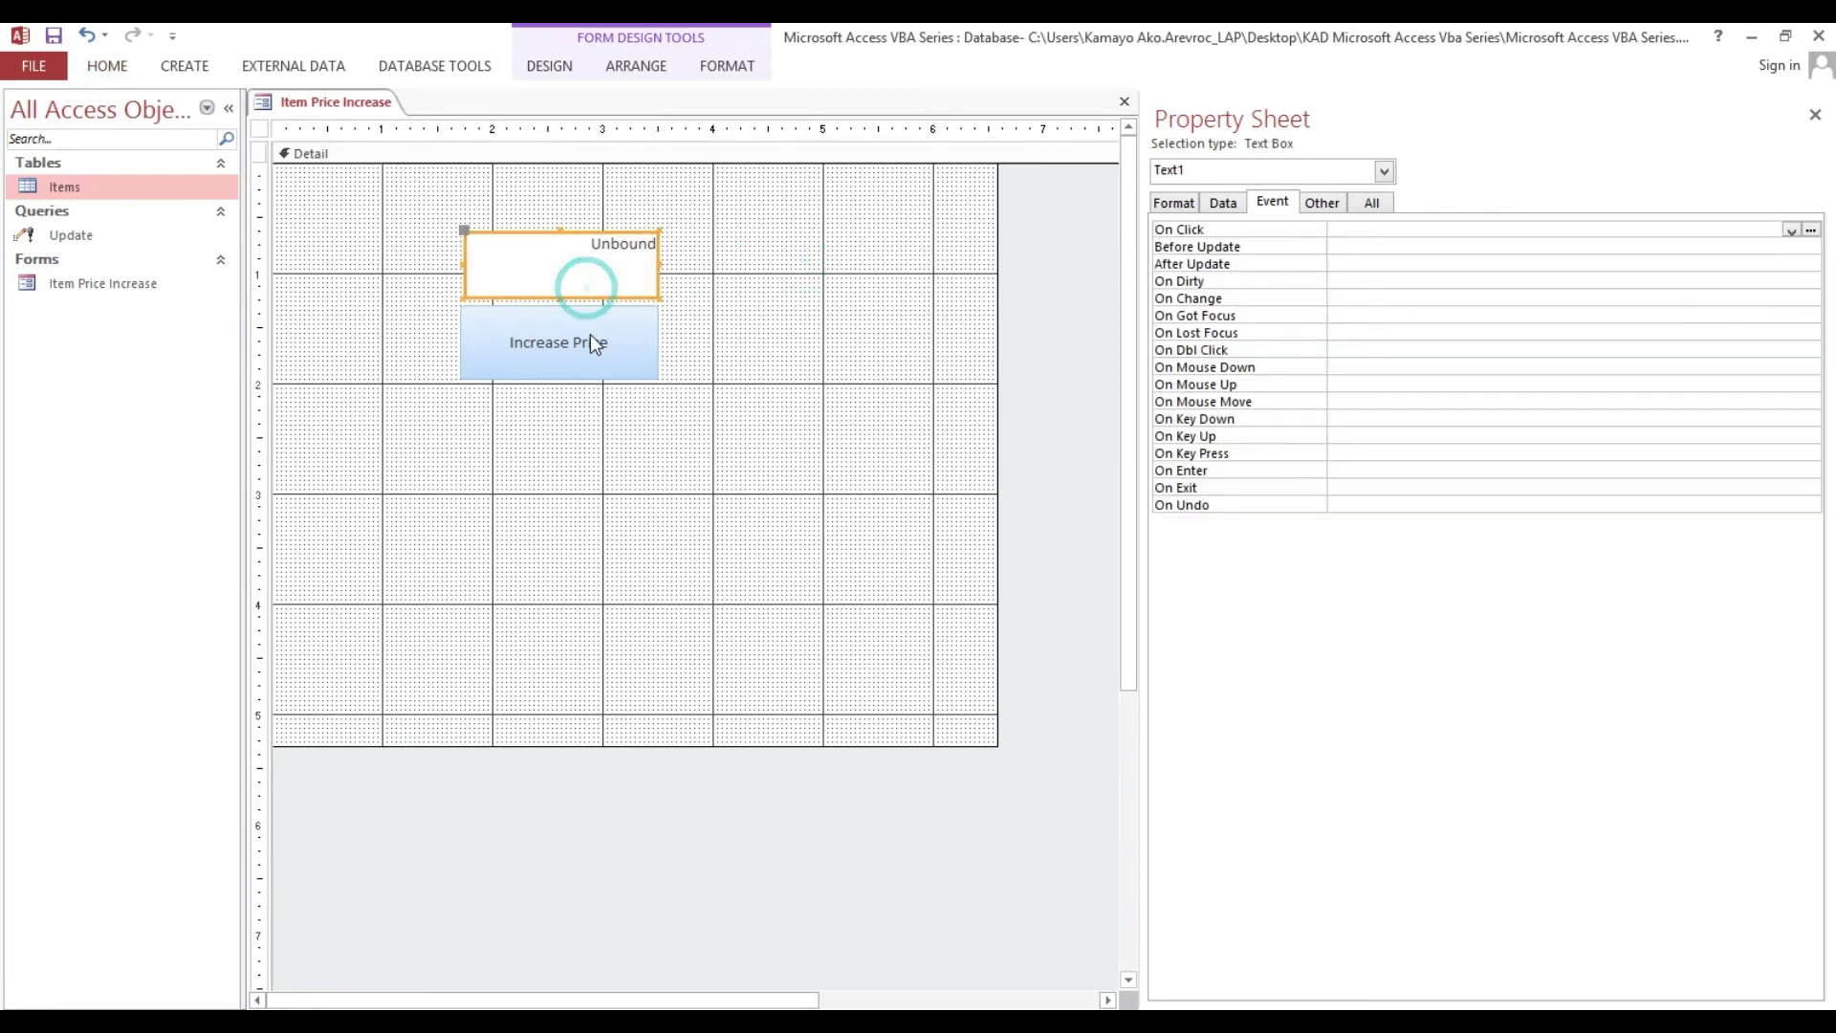
click(1322, 202)
double_click(1386, 229)
text(txtI)
text(nce)
text(rease)
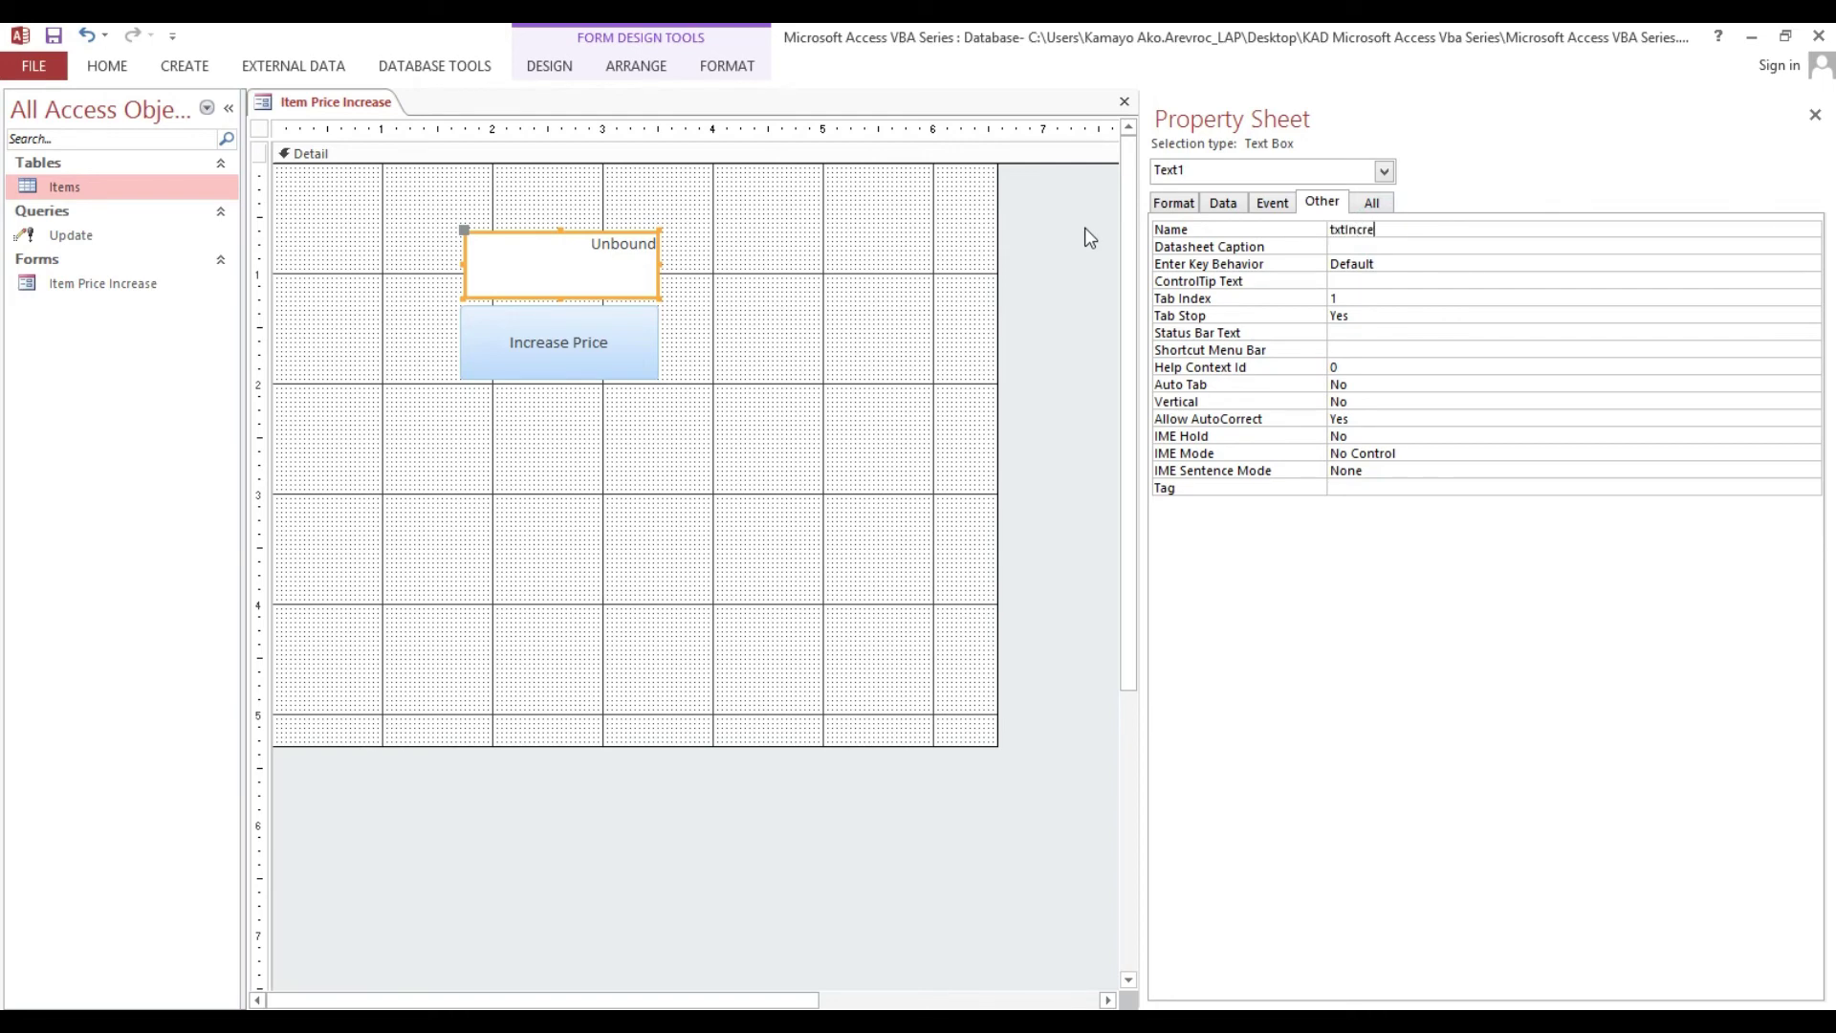
click(1414, 256)
double_click(1389, 227)
click(1422, 233)
drag(1423, 232, 1298, 225)
Step: In the Increase Price button's click procedure, replace the 1.1 multiplier in the UPDATE statement with txtIncrease
click(715, 294)
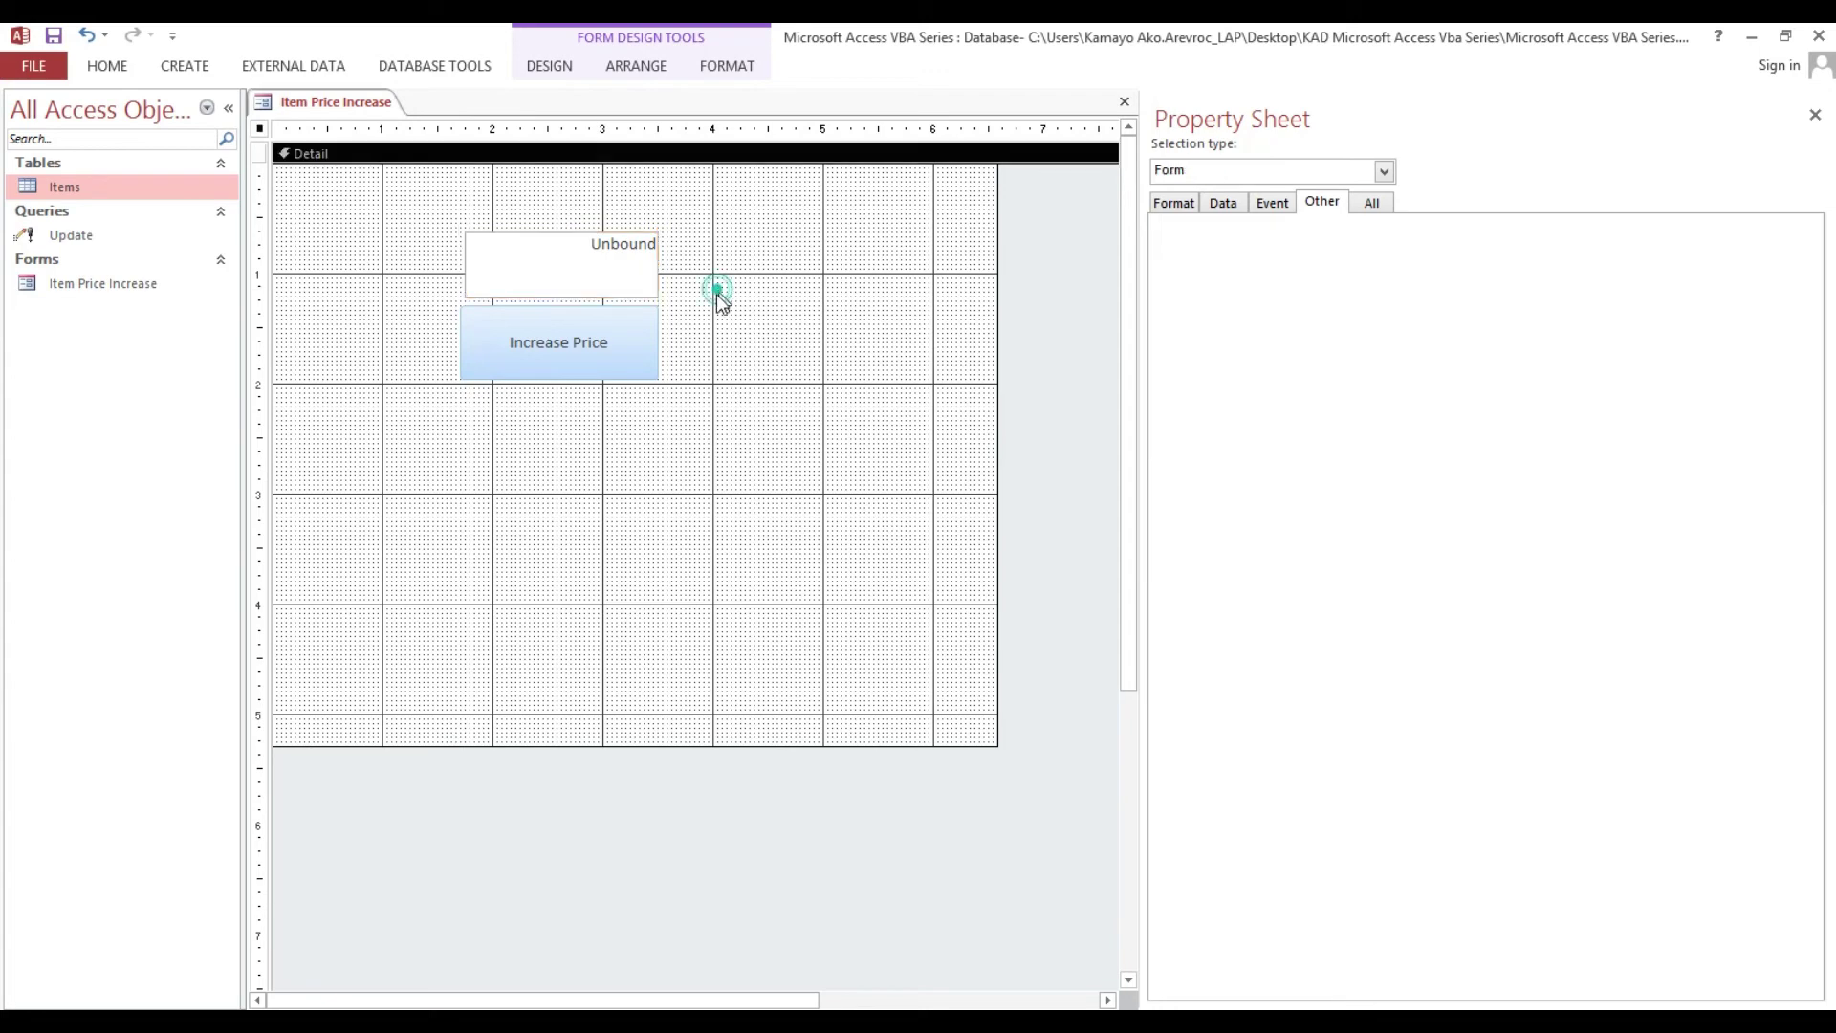
click(603, 358)
click(1270, 203)
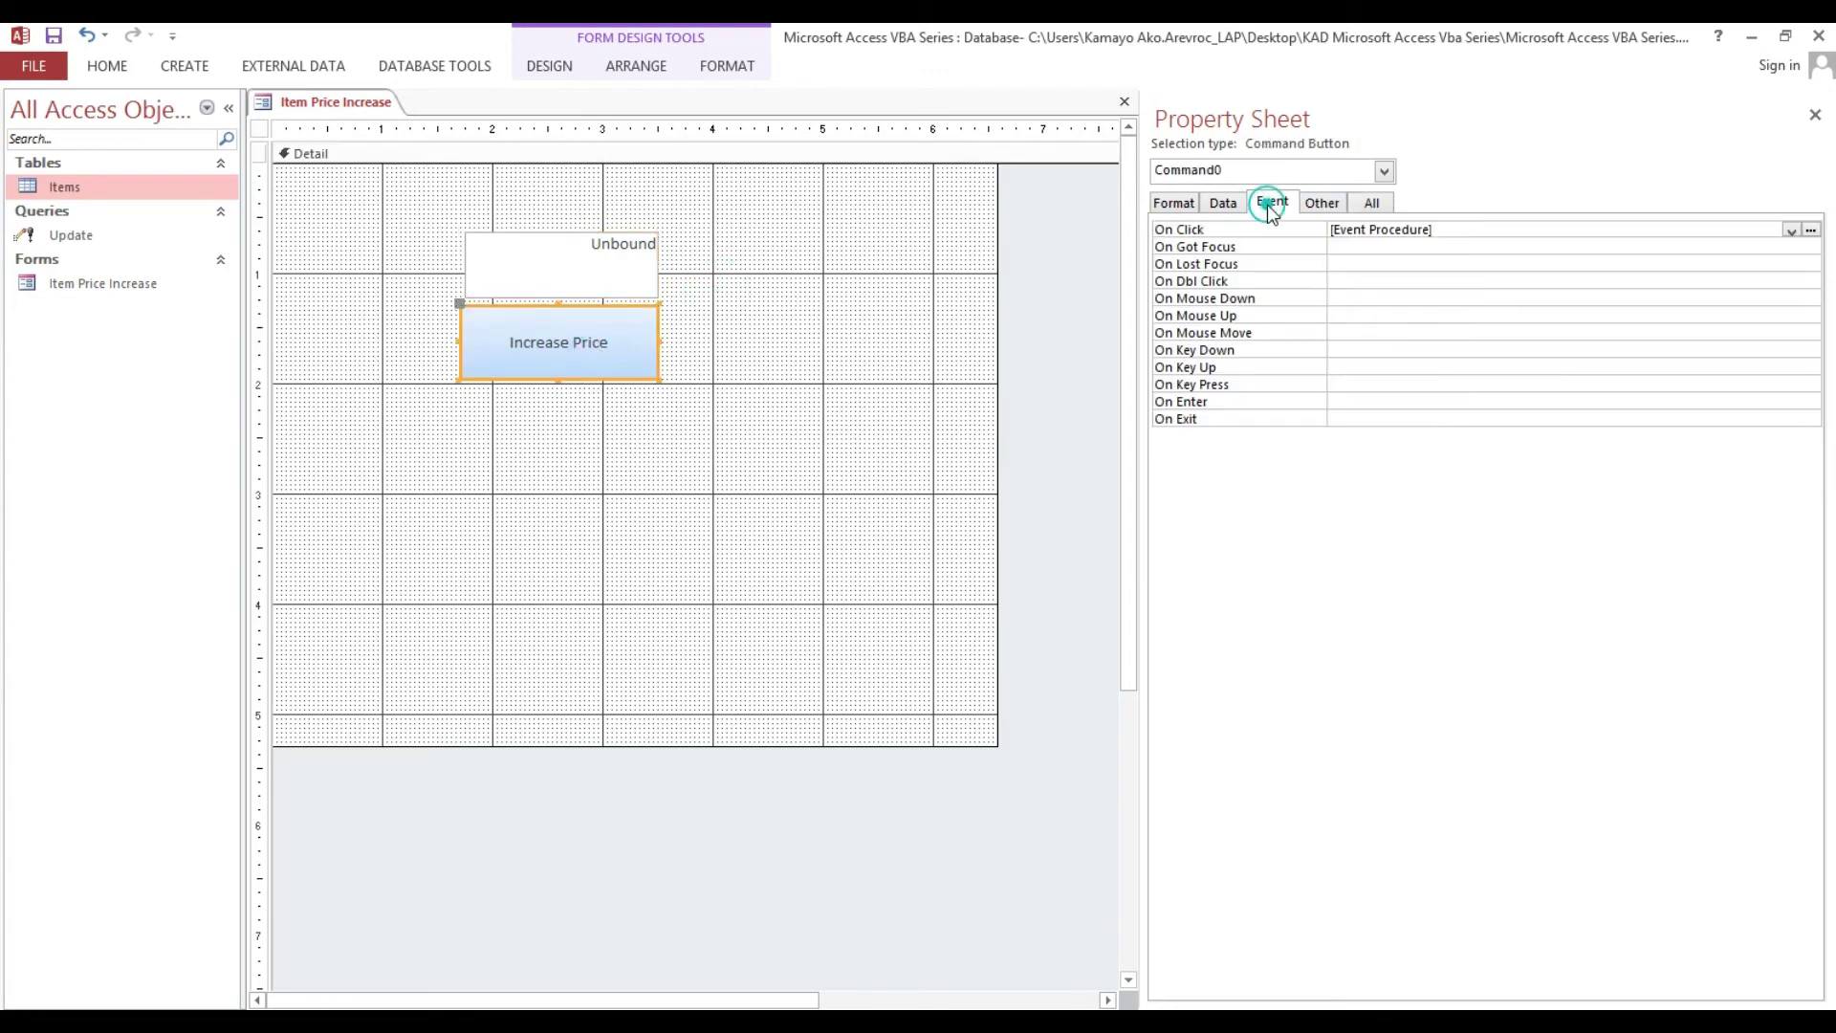
click(1811, 231)
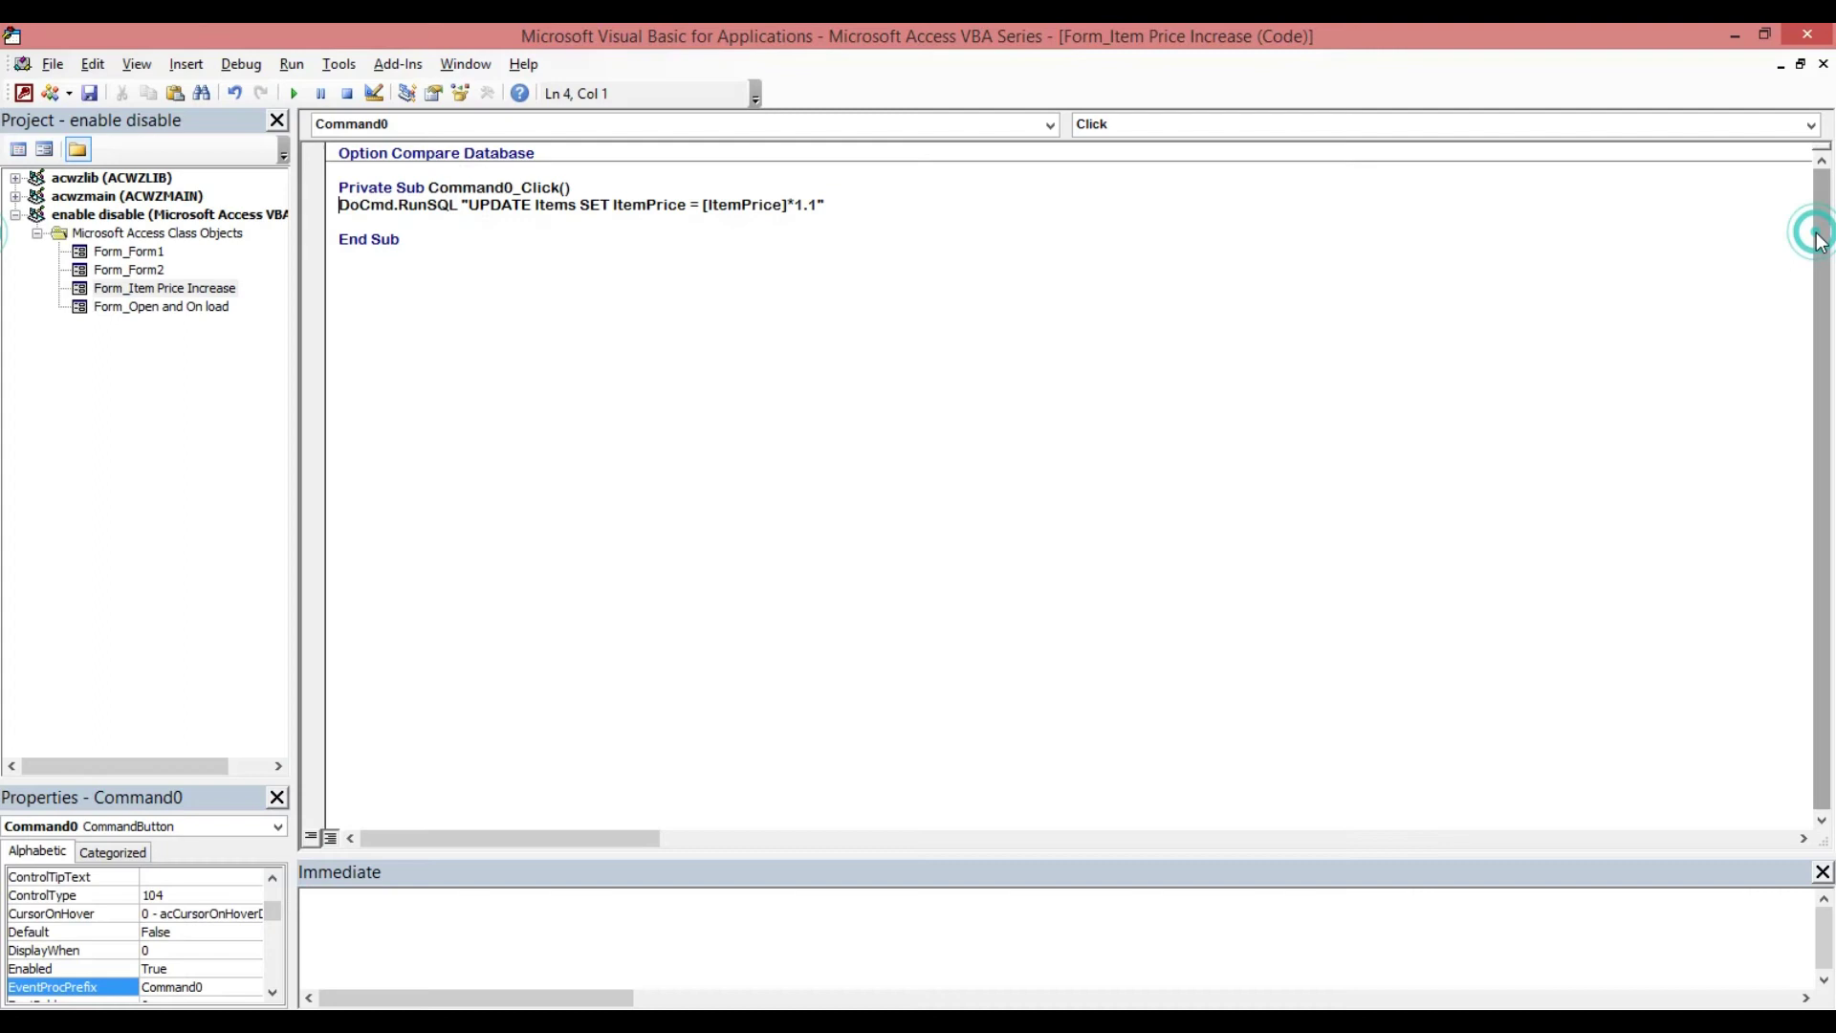
click(798, 205)
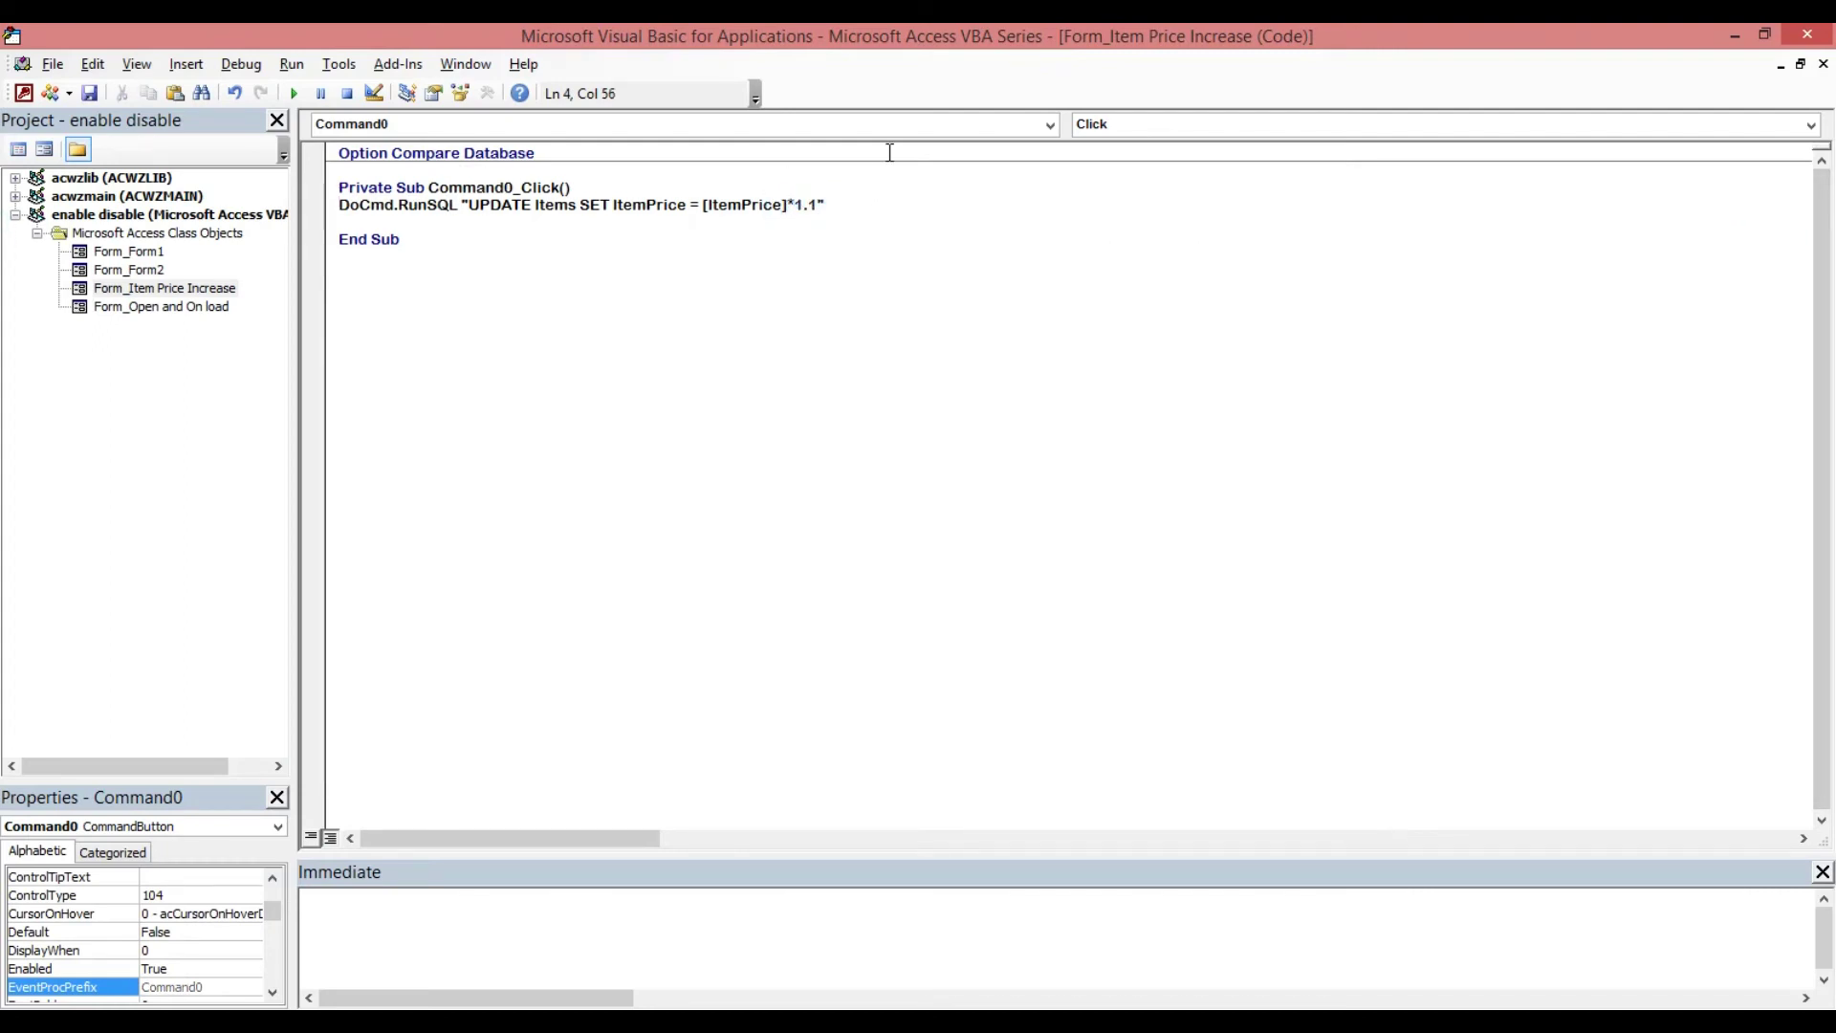
key(shift+Right)
key(Delete)
text(txtIncrease)
Step: Review the edited UPDATE statement, close the code editor and save the Item Price Increase form
click(750, 274)
click(742, 284)
click(721, 176)
drag(712, 207, 881, 201)
click(680, 234)
click(793, 238)
click(1824, 37)
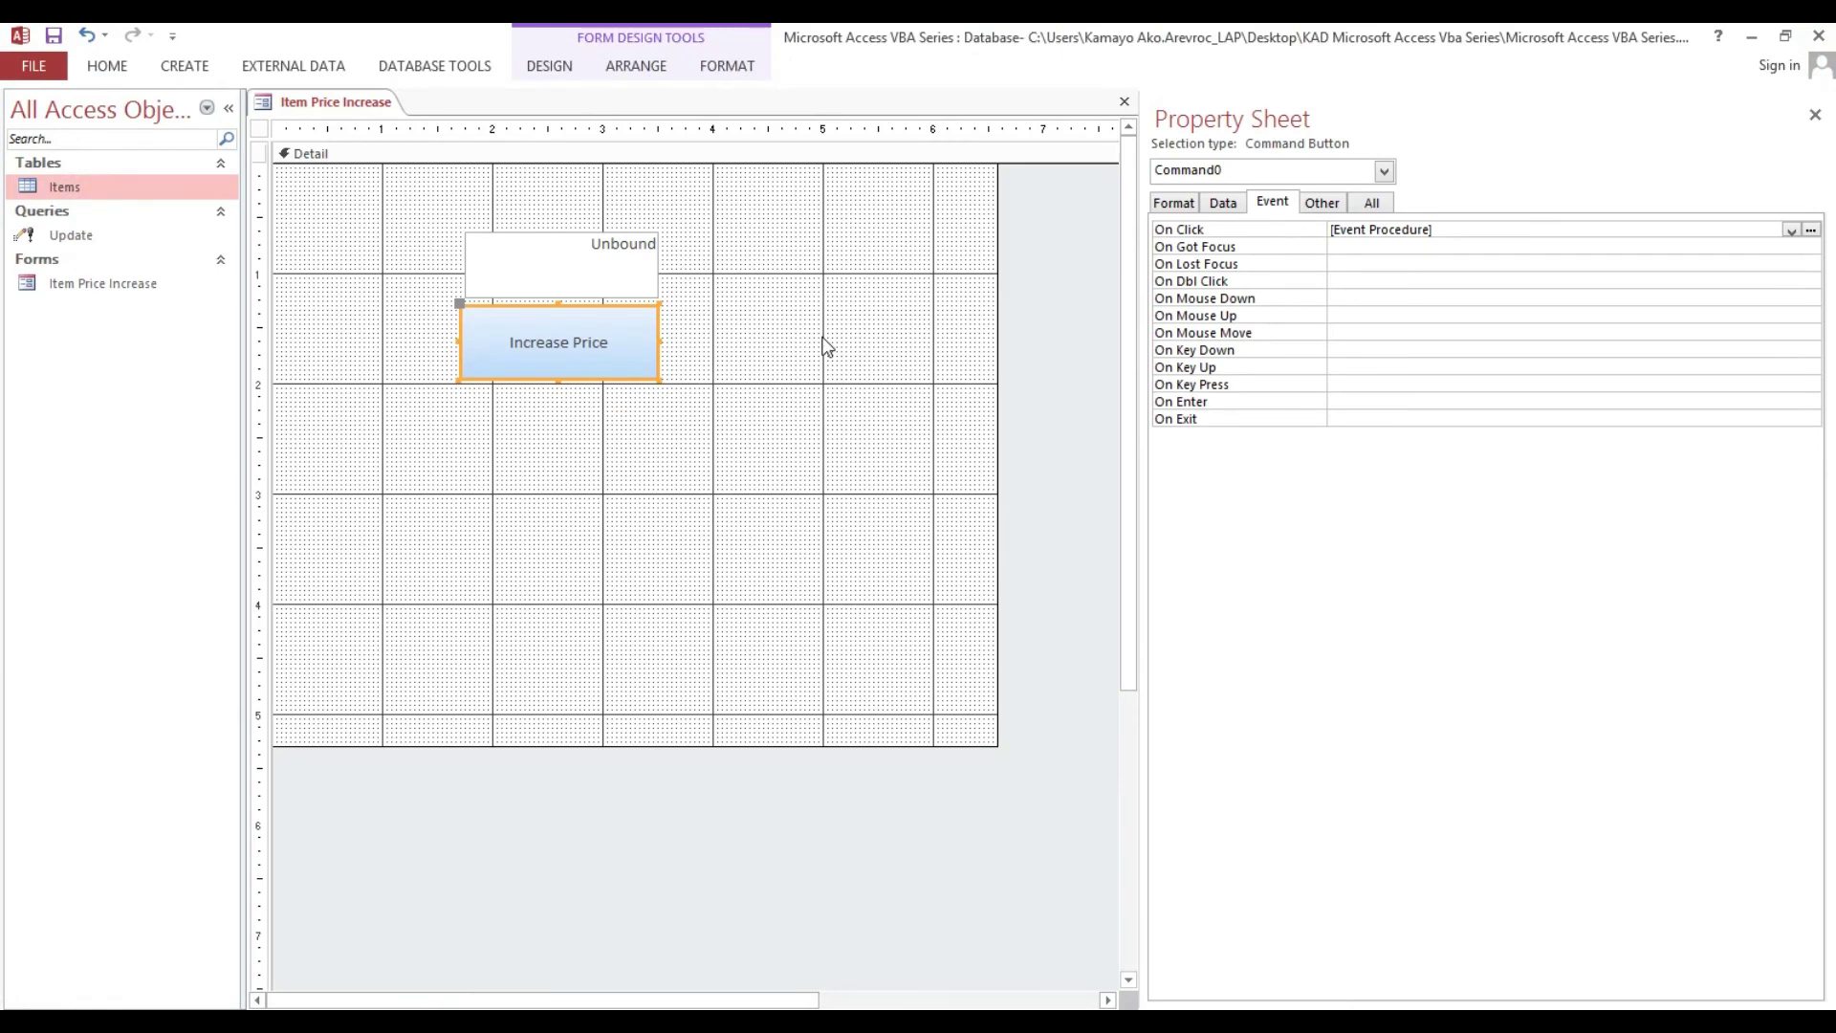
click(52, 36)
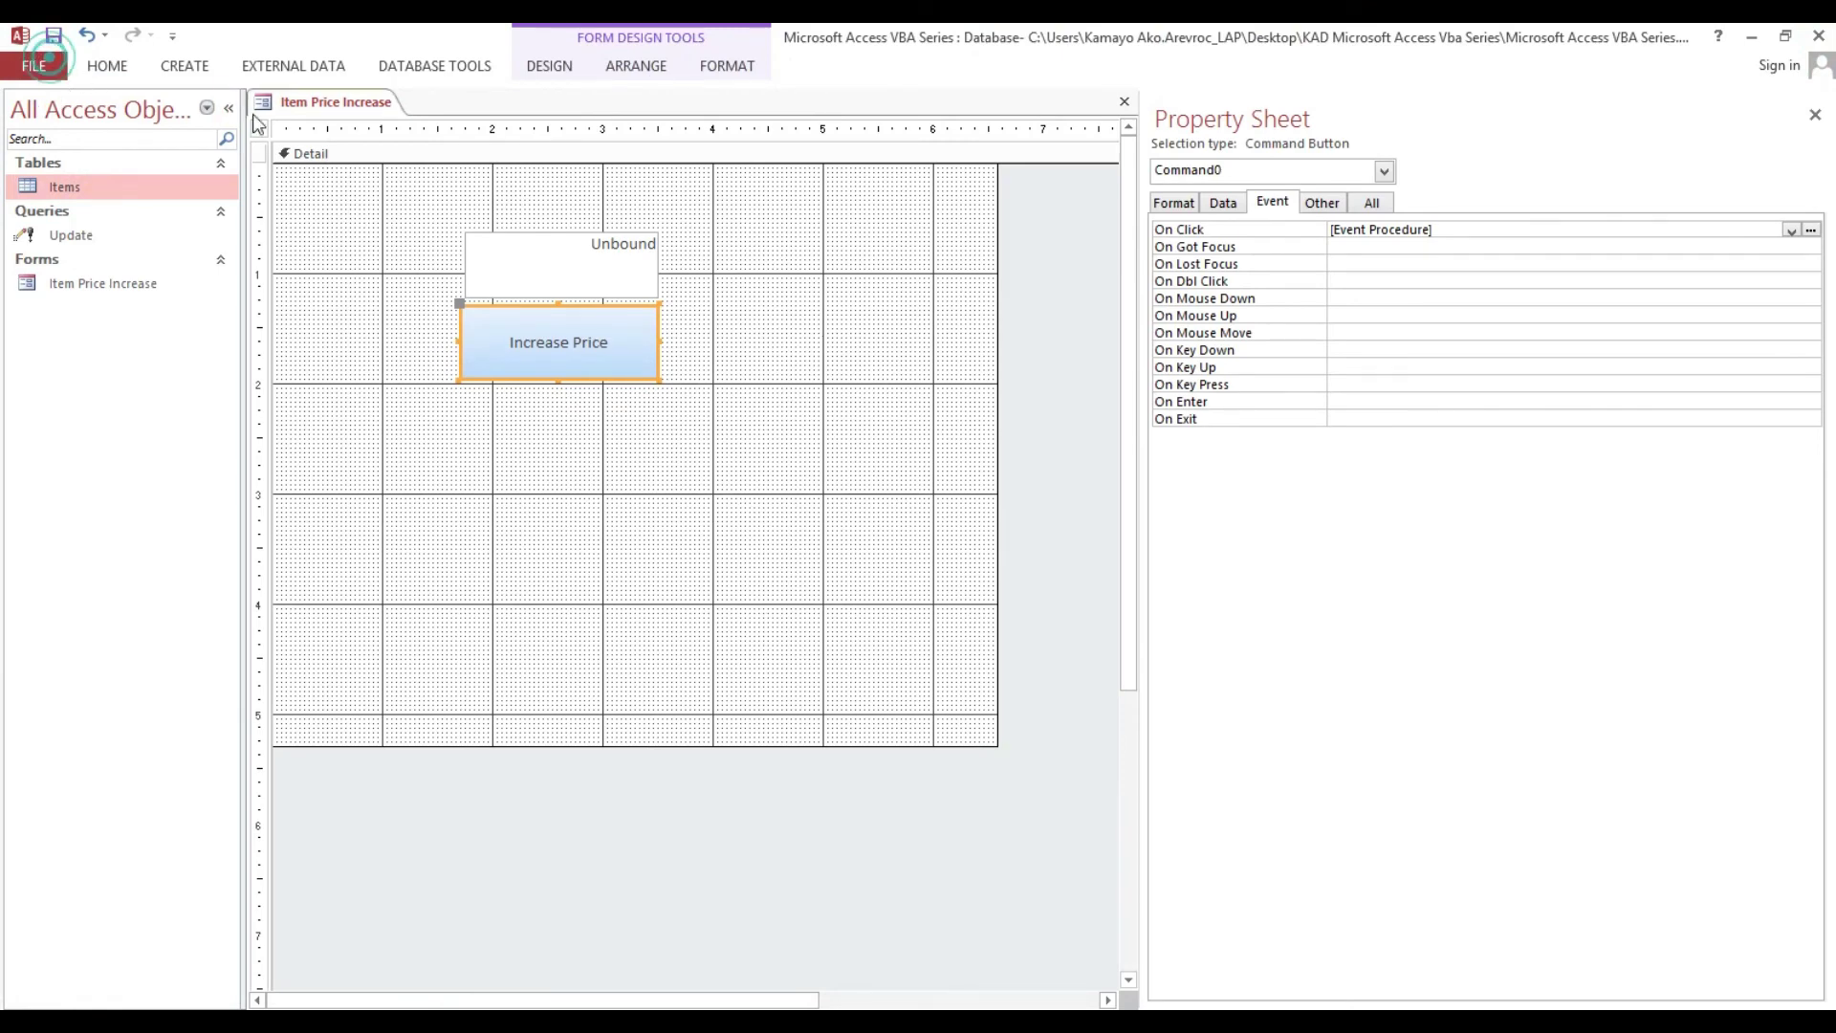
Step: Set the ItemPrice of the first three records in the Items table to 100 and close the table
double_click(137, 186)
double_click(796, 151)
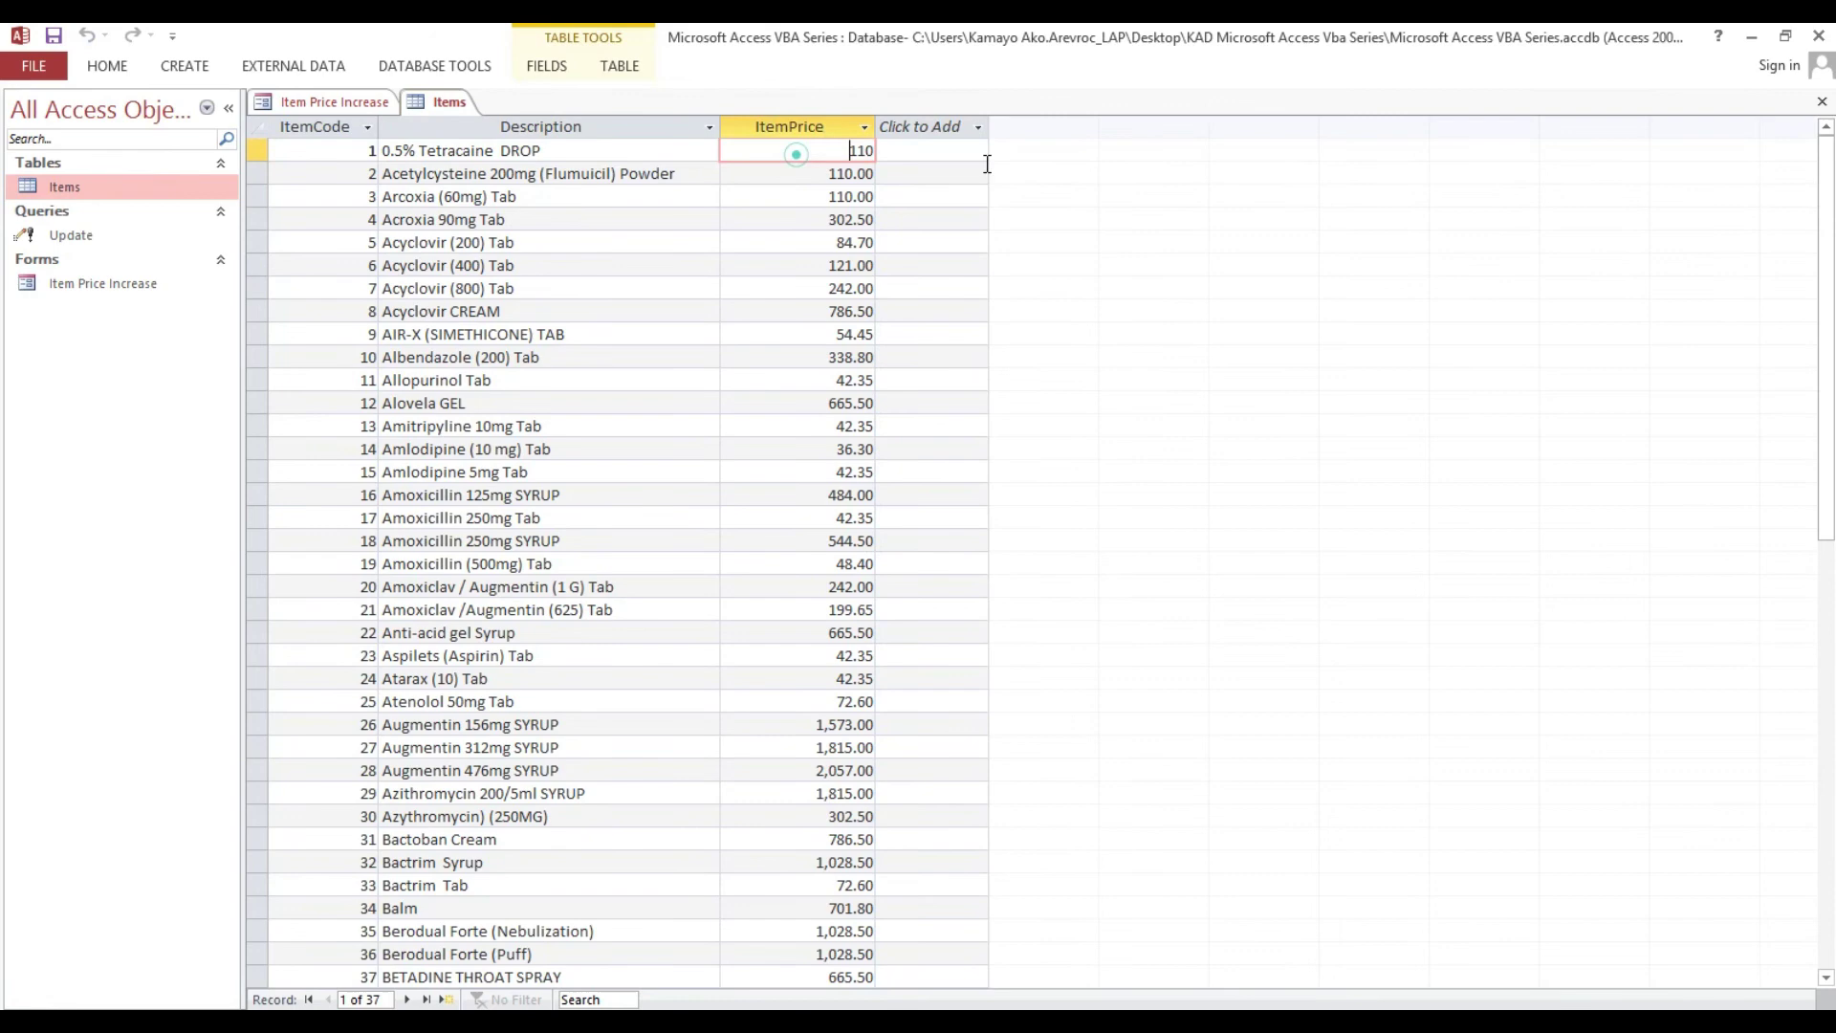
text(100)
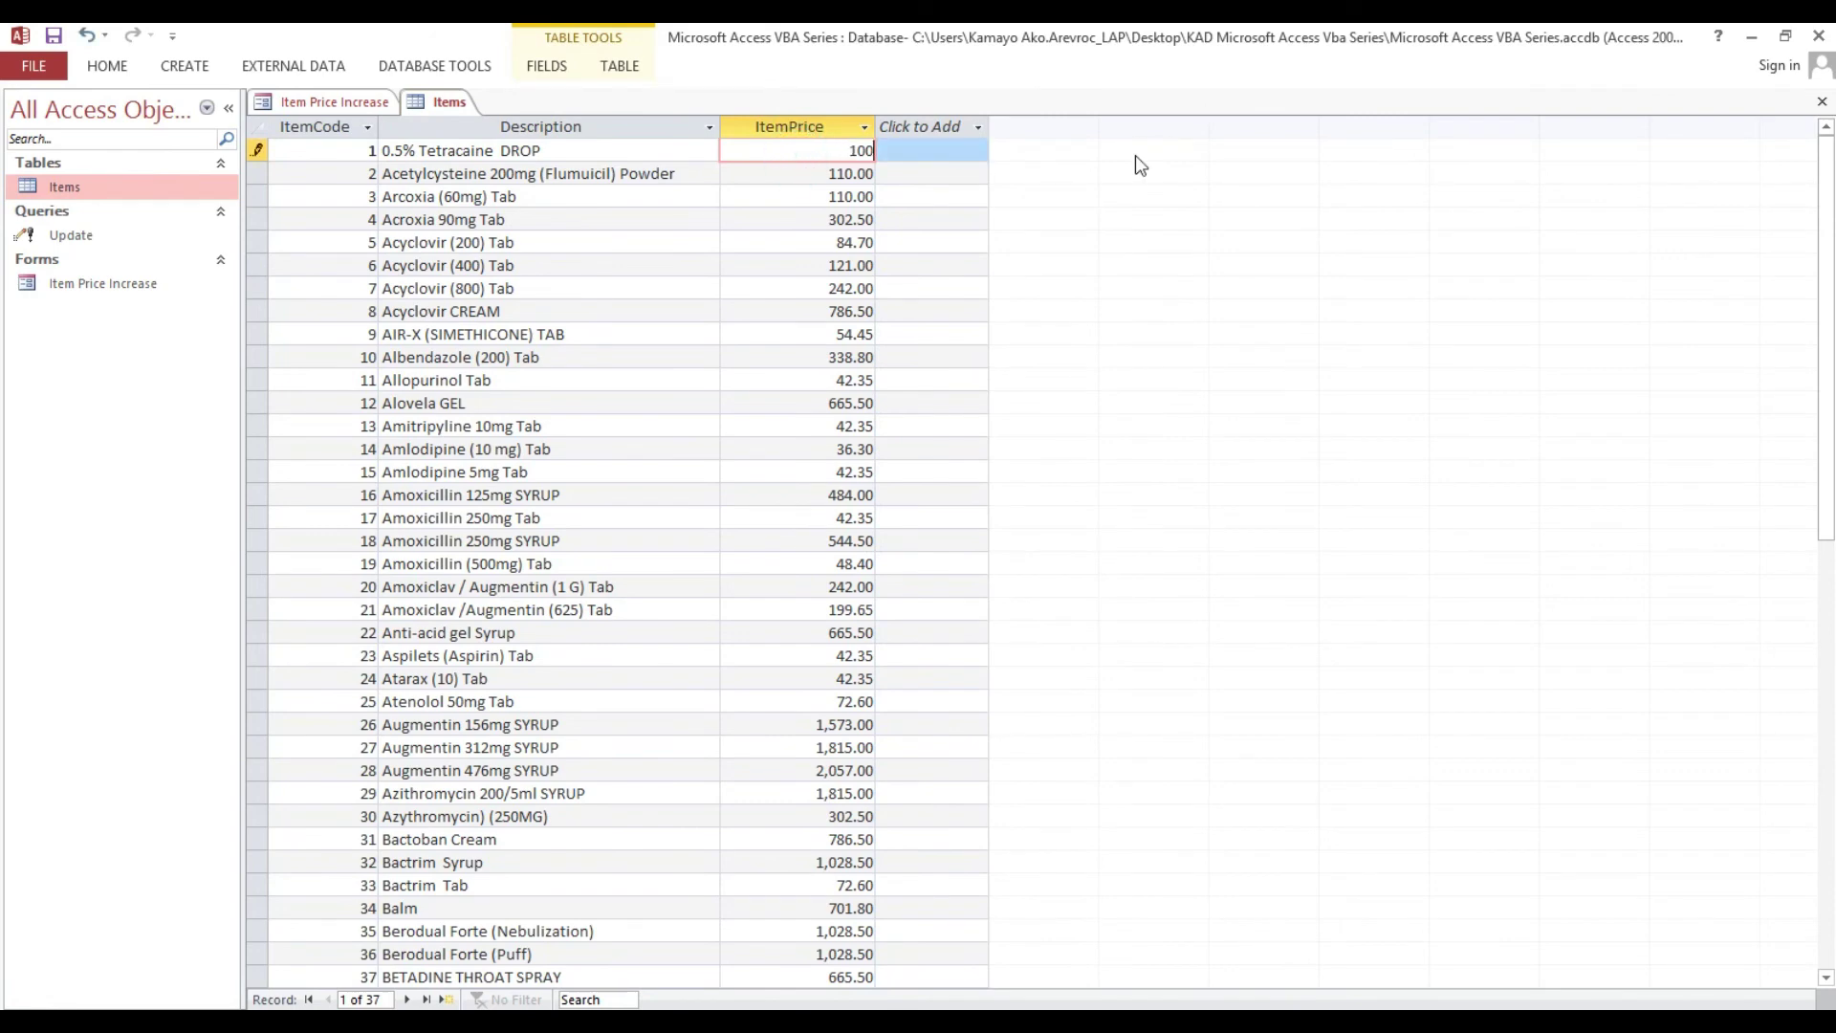
key(Down)
text(100)
key(Down)
text(100)
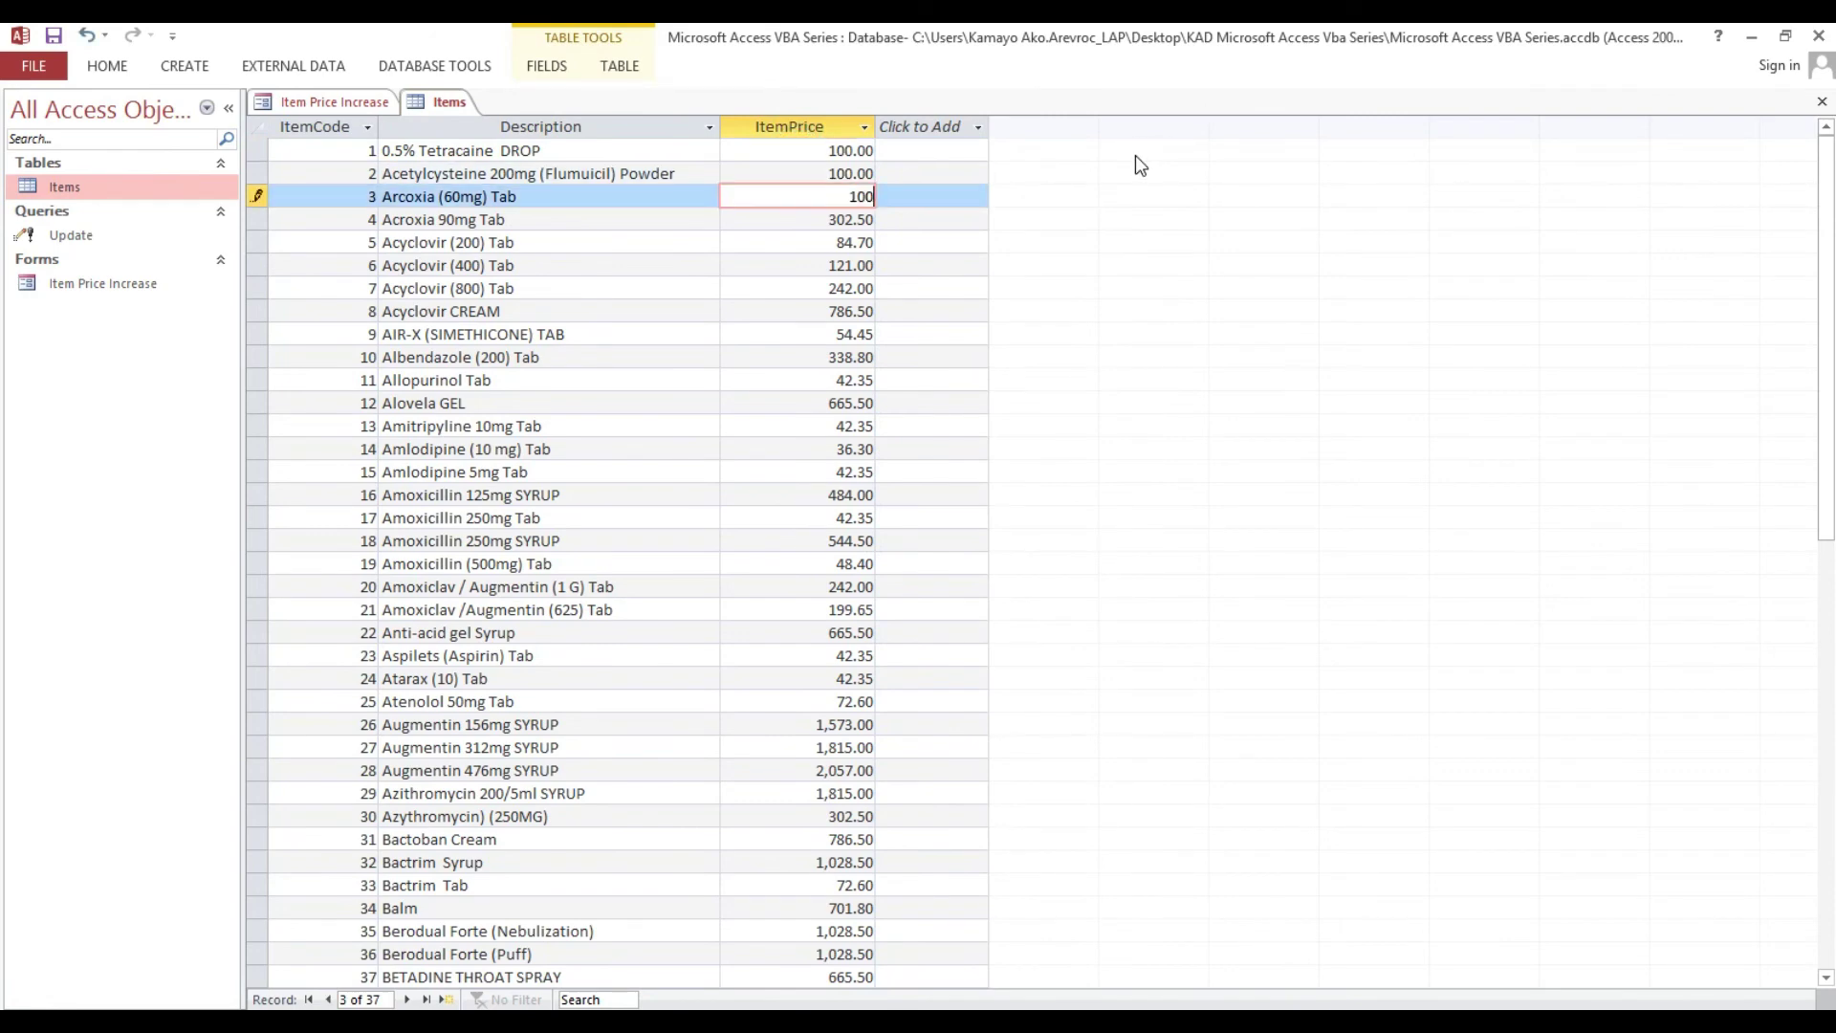
key(Down)
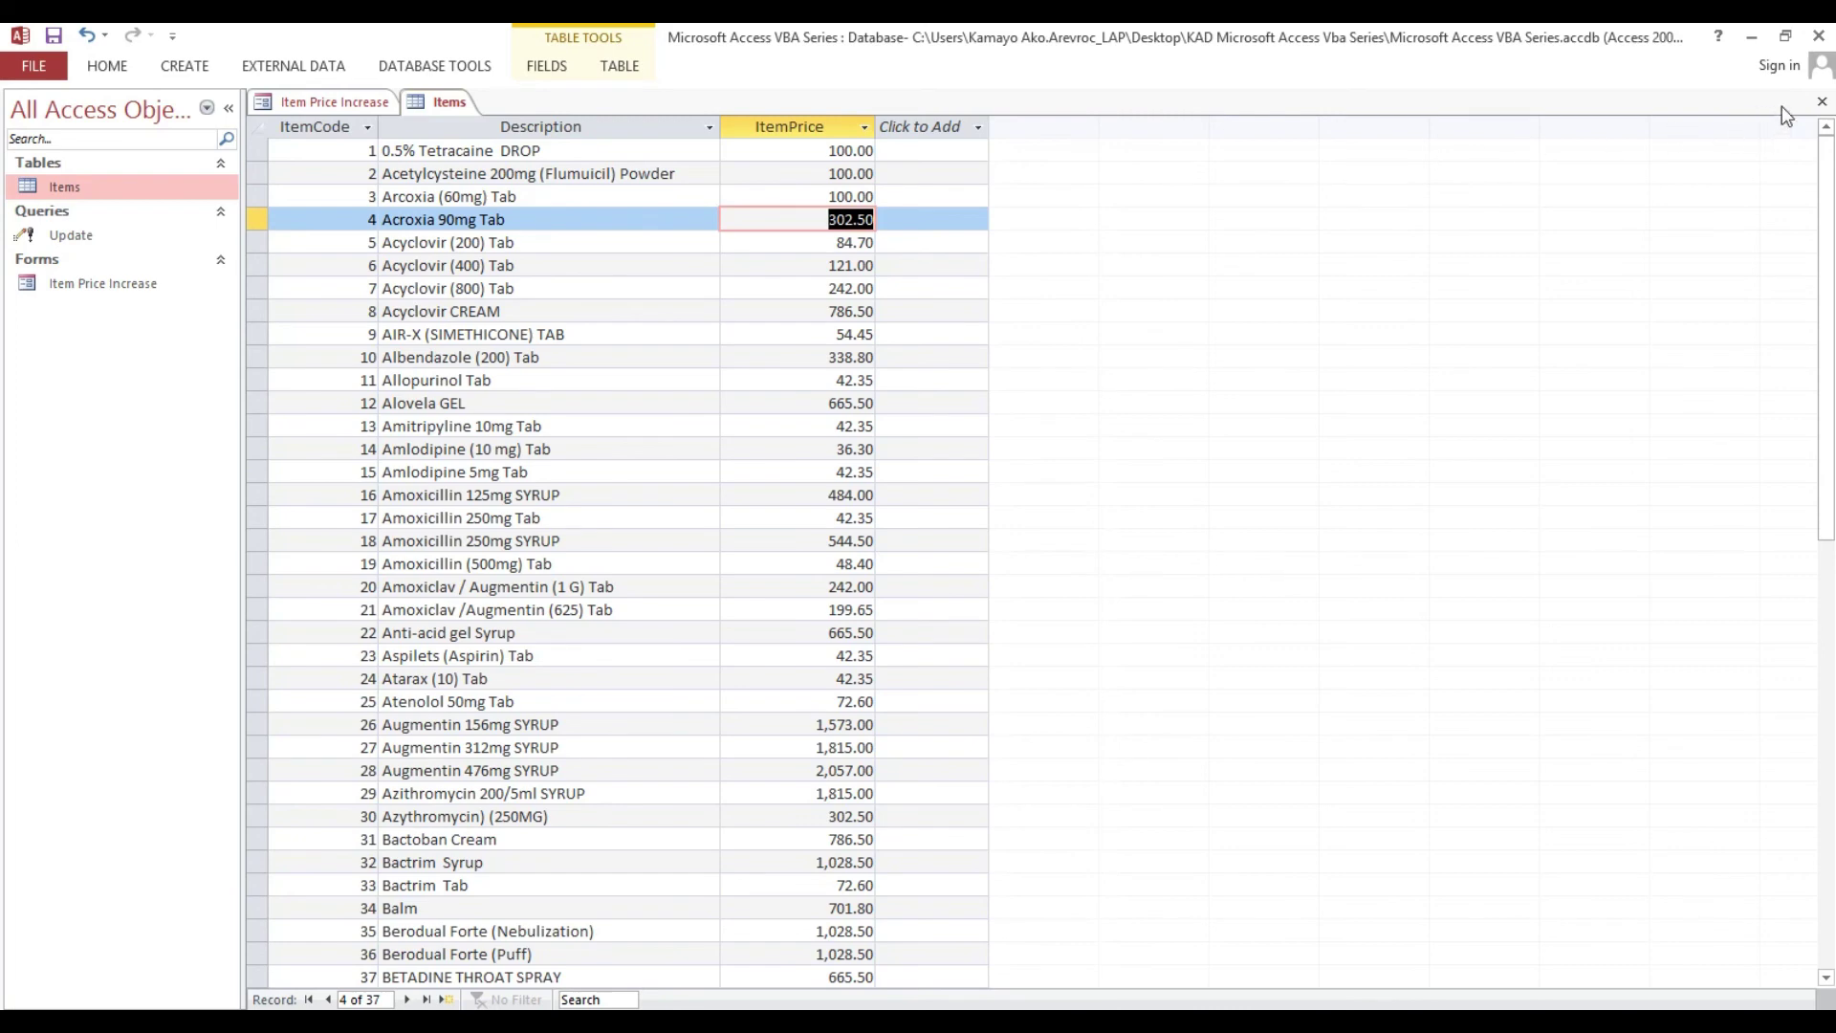
click(1821, 101)
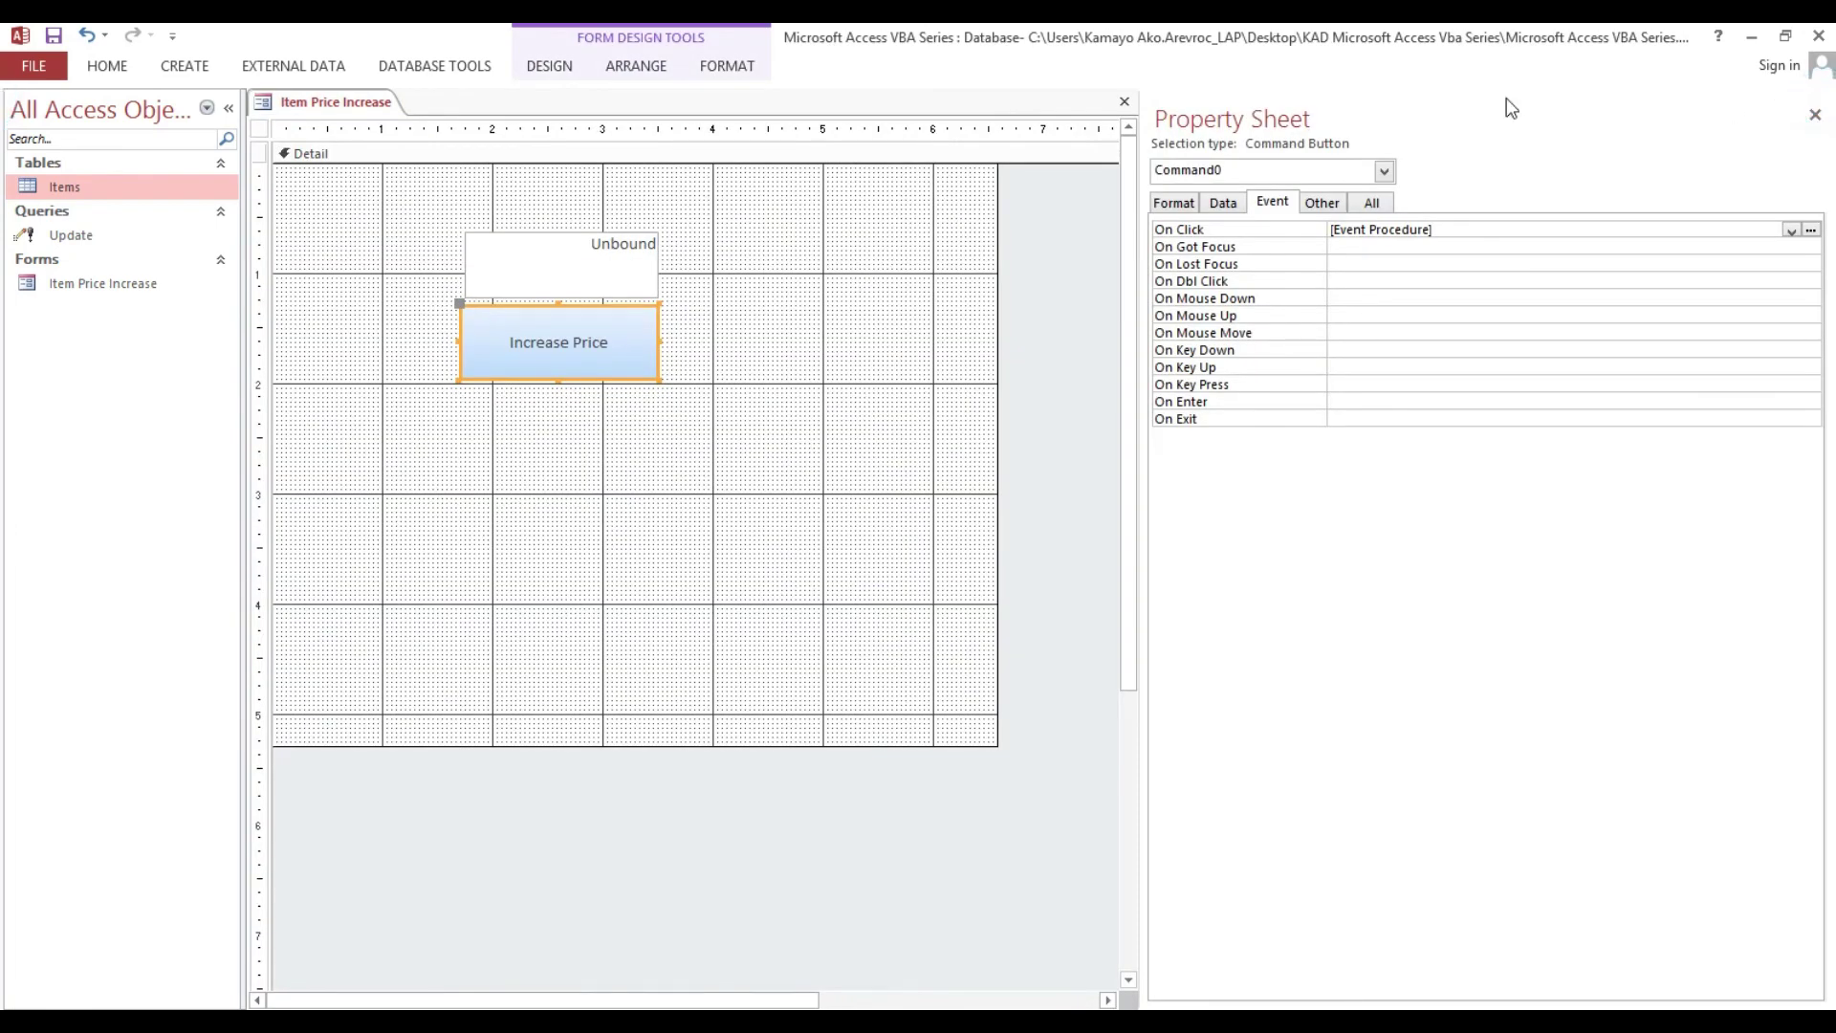
Step: Switch the Item Price Increase form to Form view and enter 1.1 in the text box
click(107, 65)
click(29, 107)
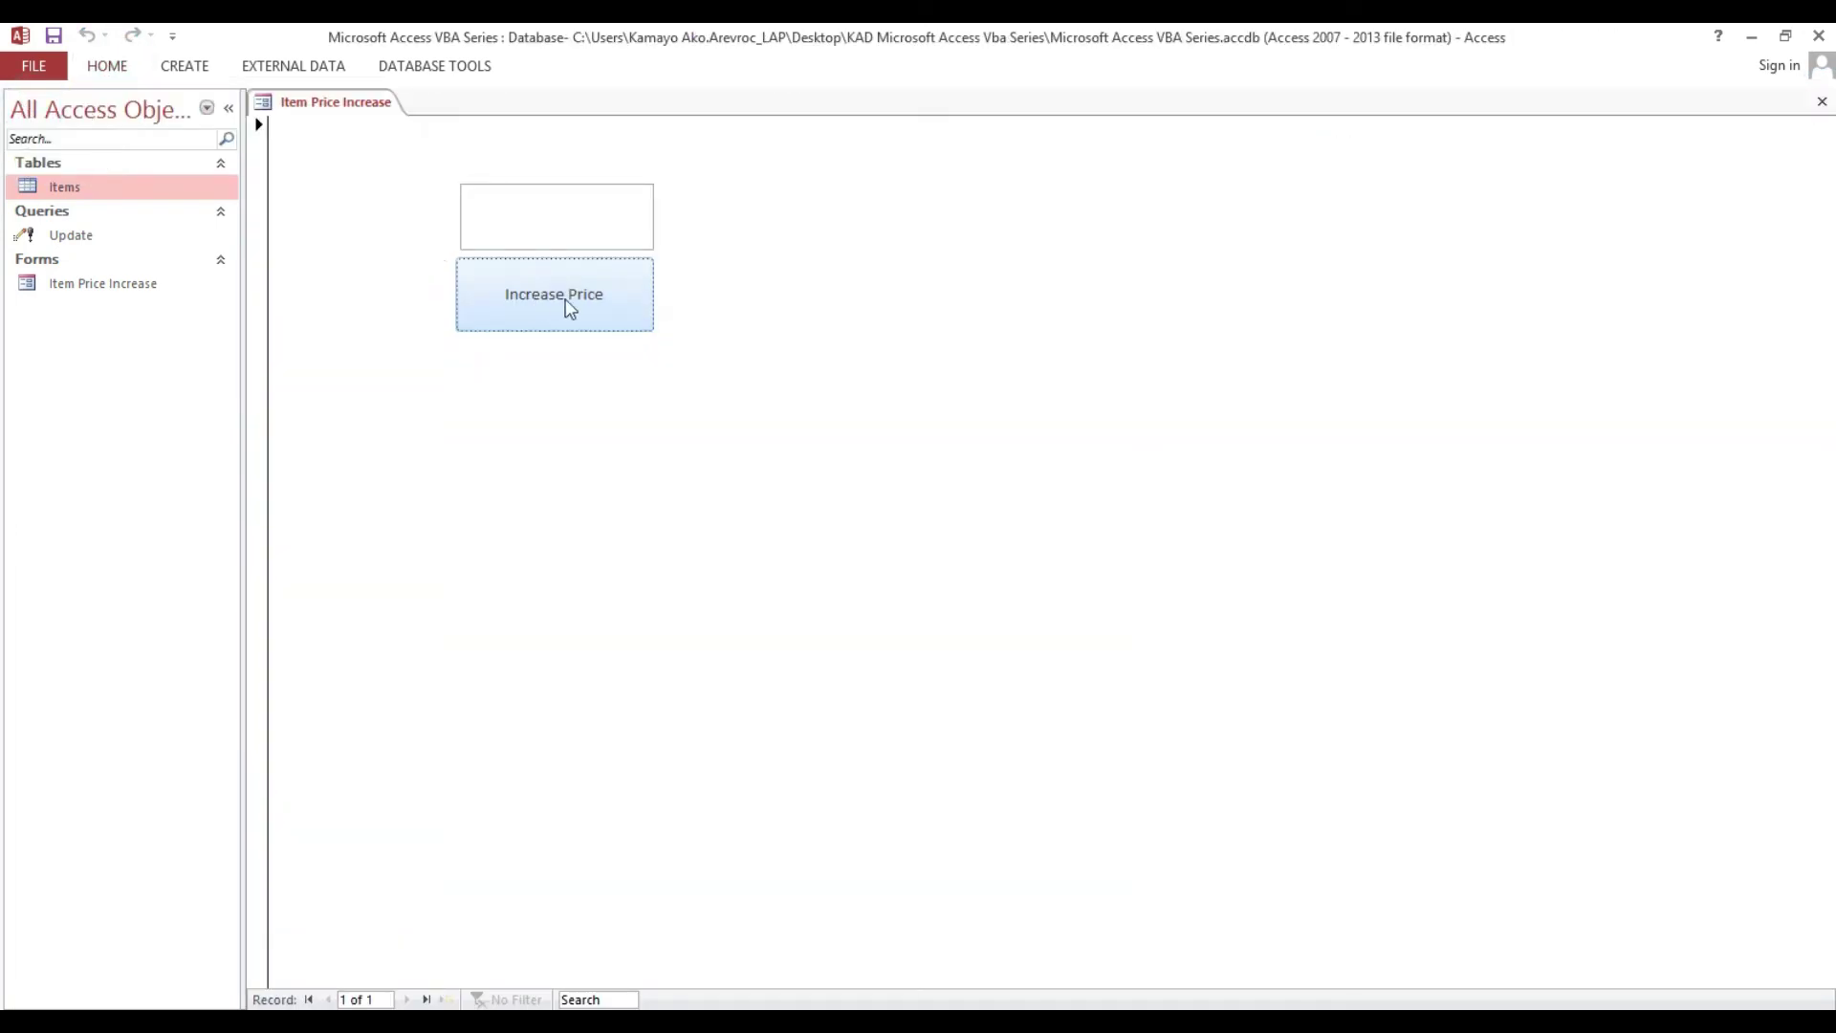
click(608, 229)
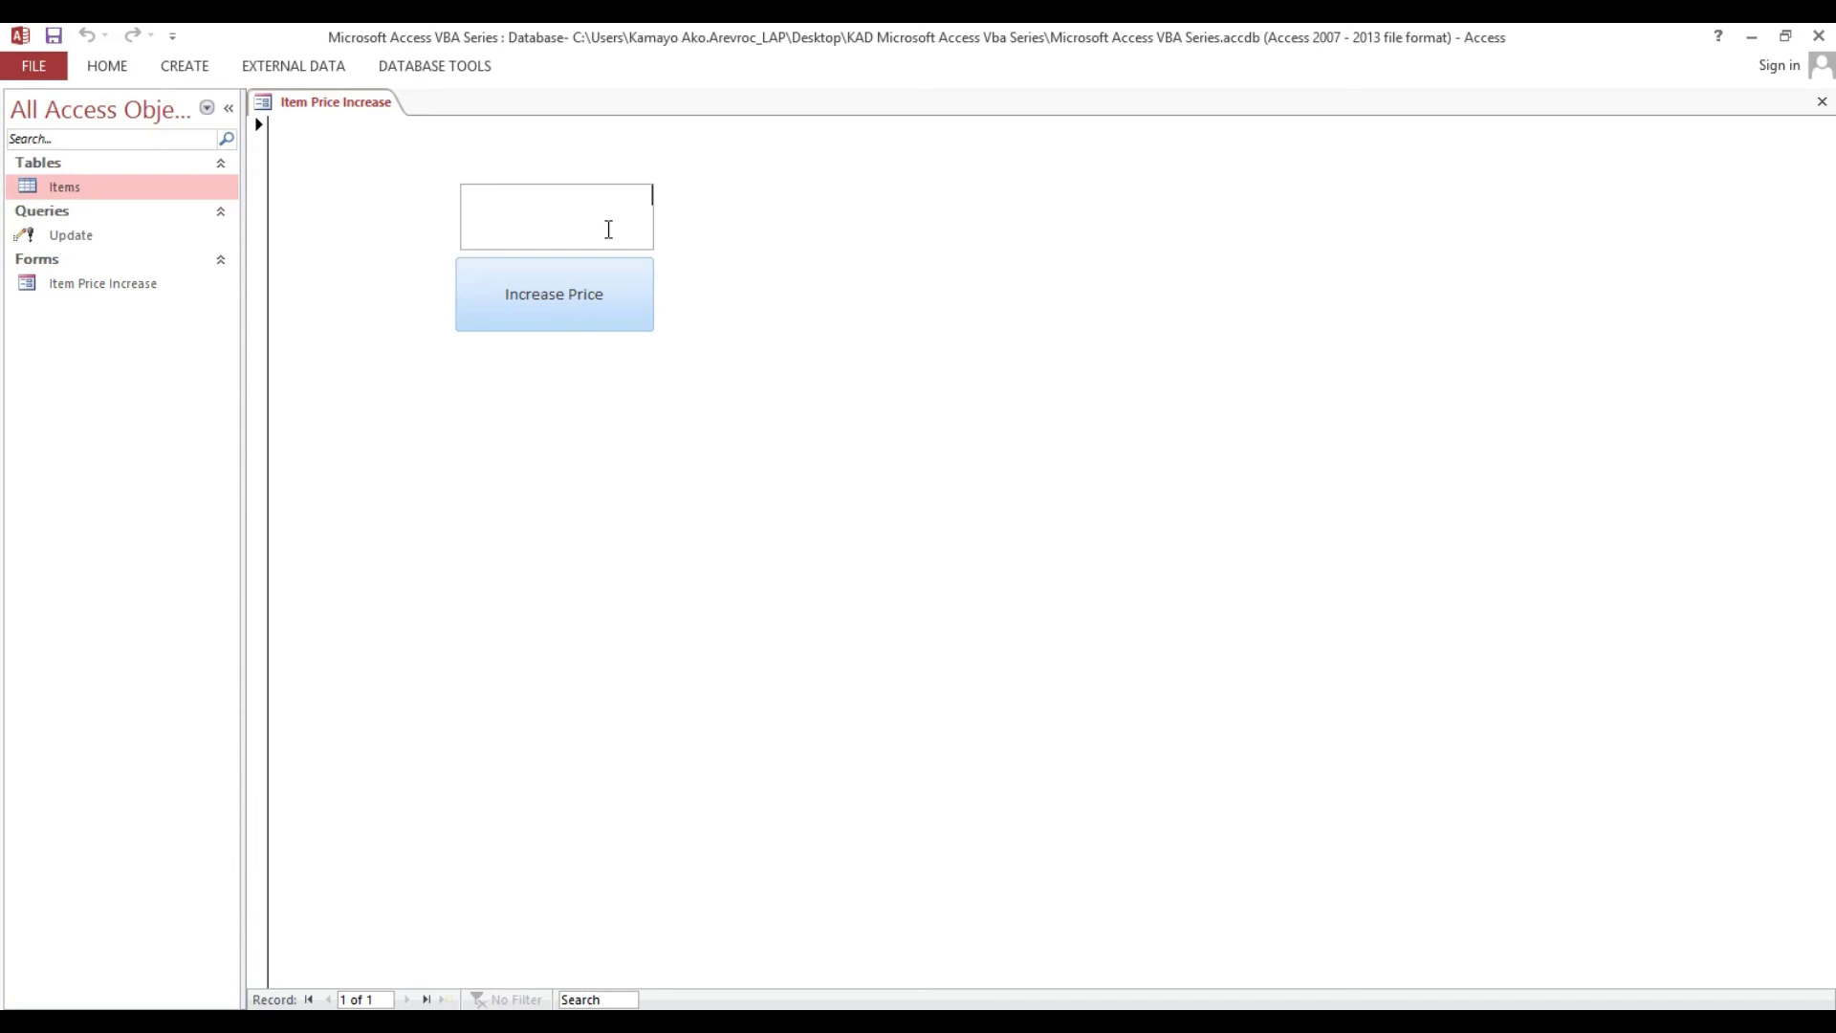
text(1.1)
Step: Run Increase Price with the entered 1.1 multiplier, checking the ItemPrice column of the Items table before and after
double_click(63, 190)
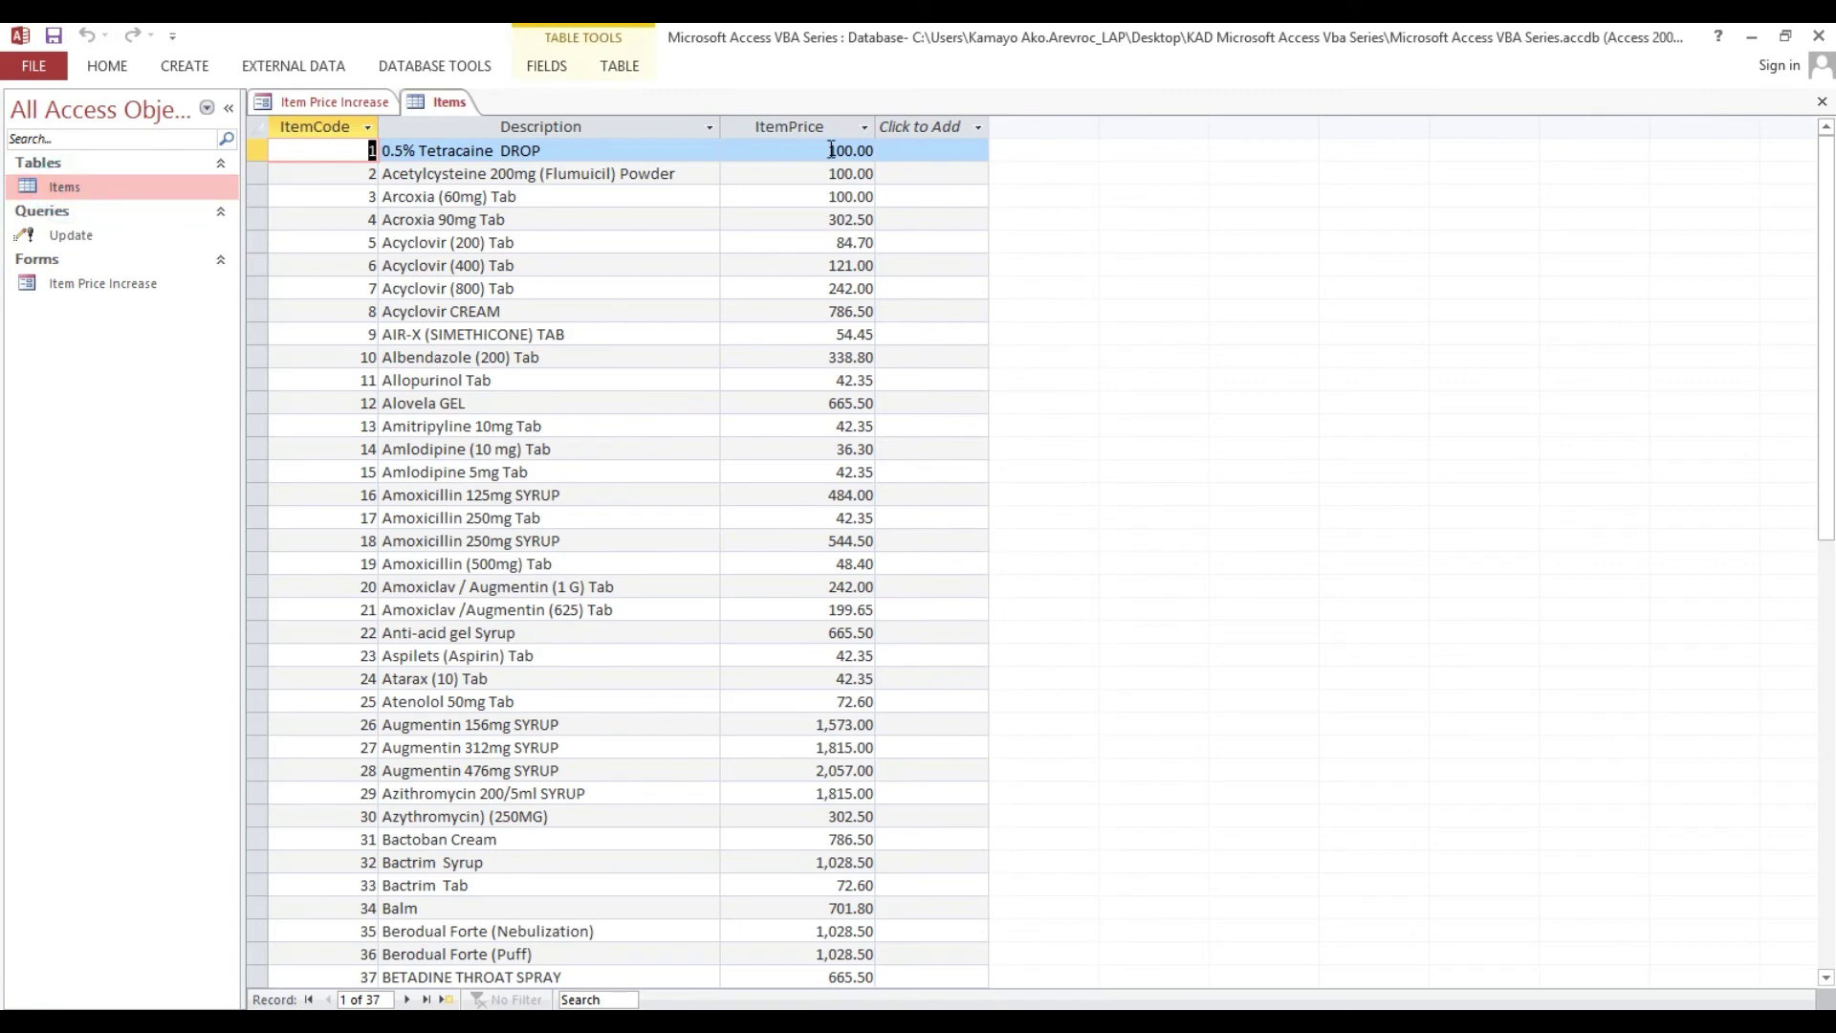
click(822, 126)
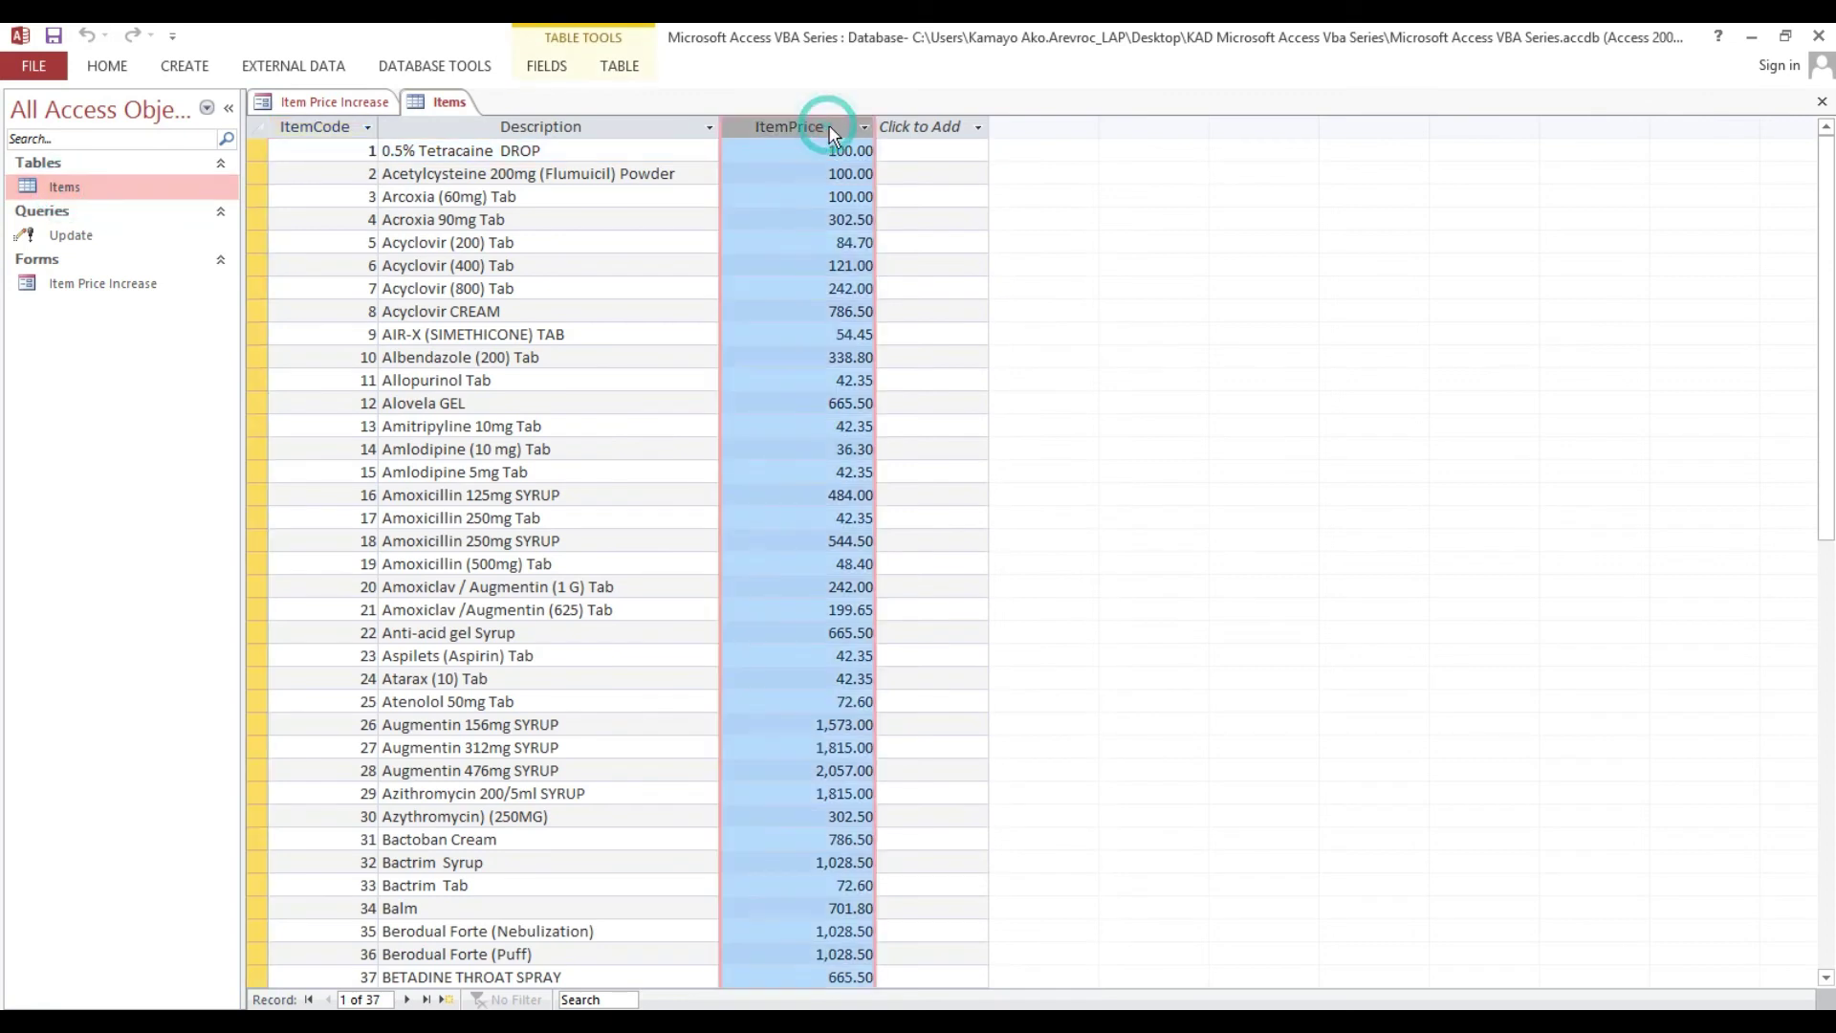
click(327, 104)
double_click(604, 195)
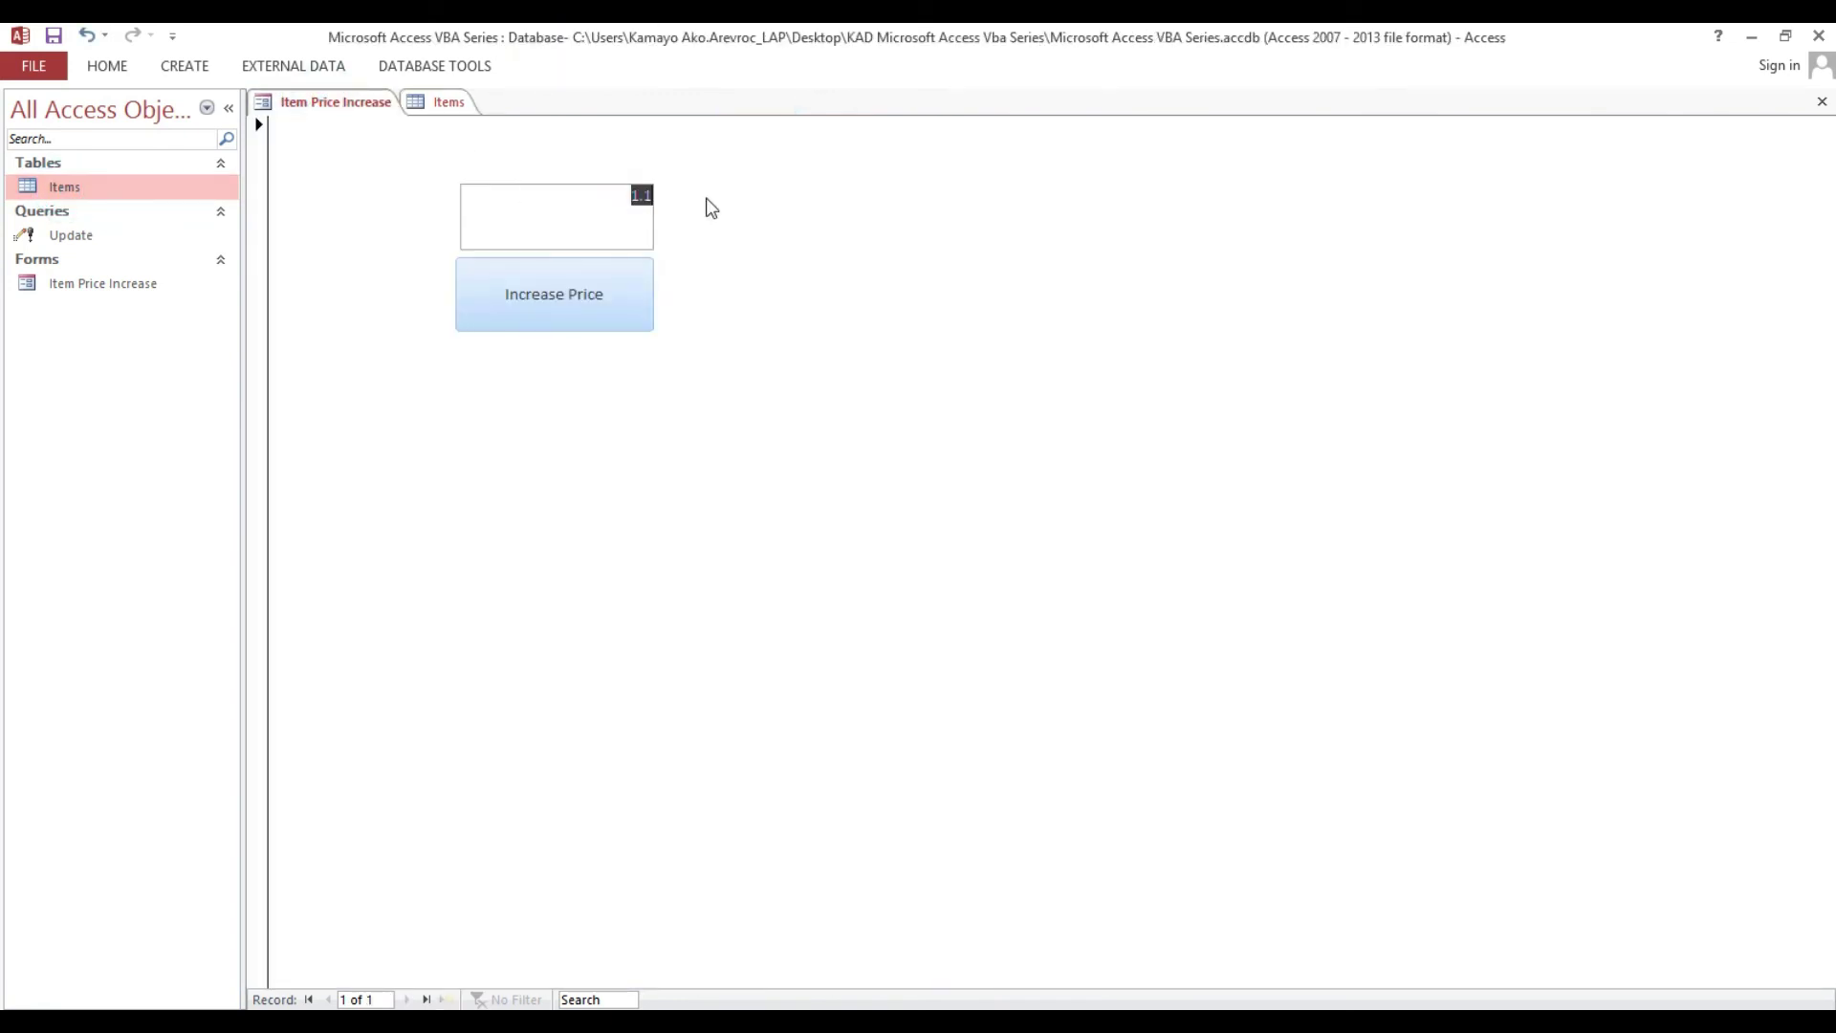
click(579, 314)
click(444, 107)
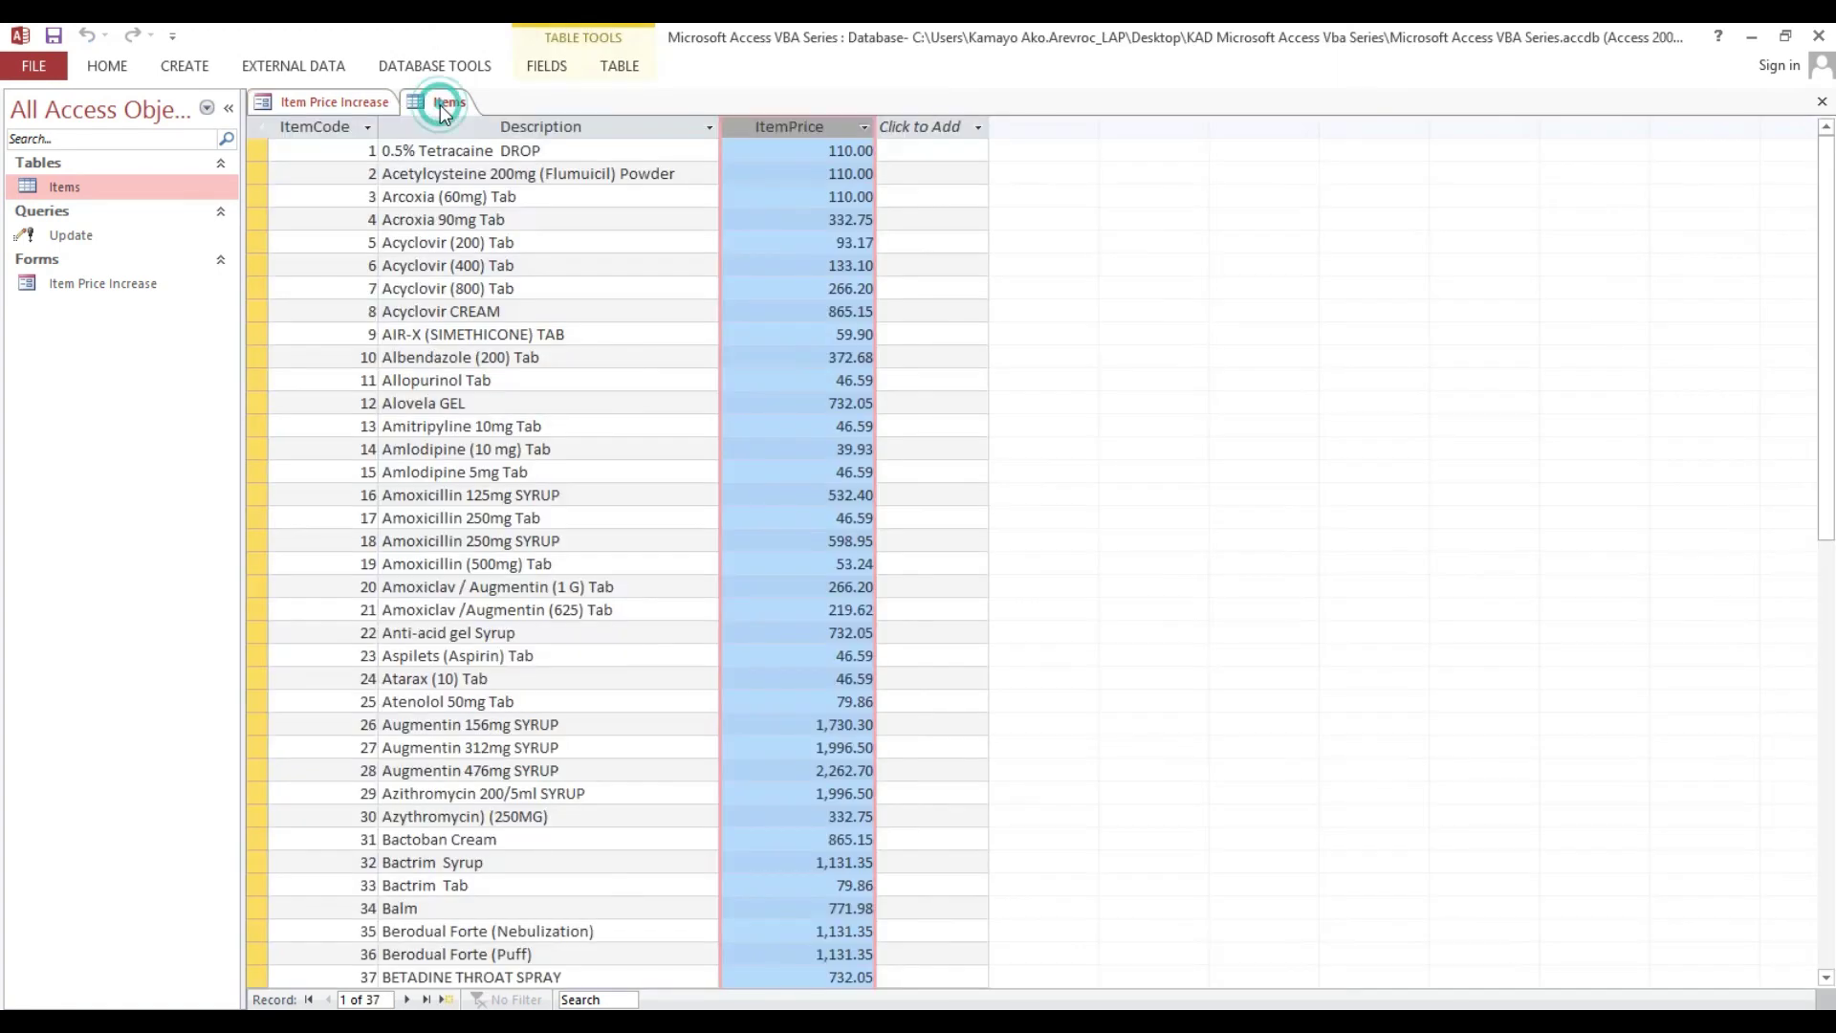
click(815, 155)
click(848, 176)
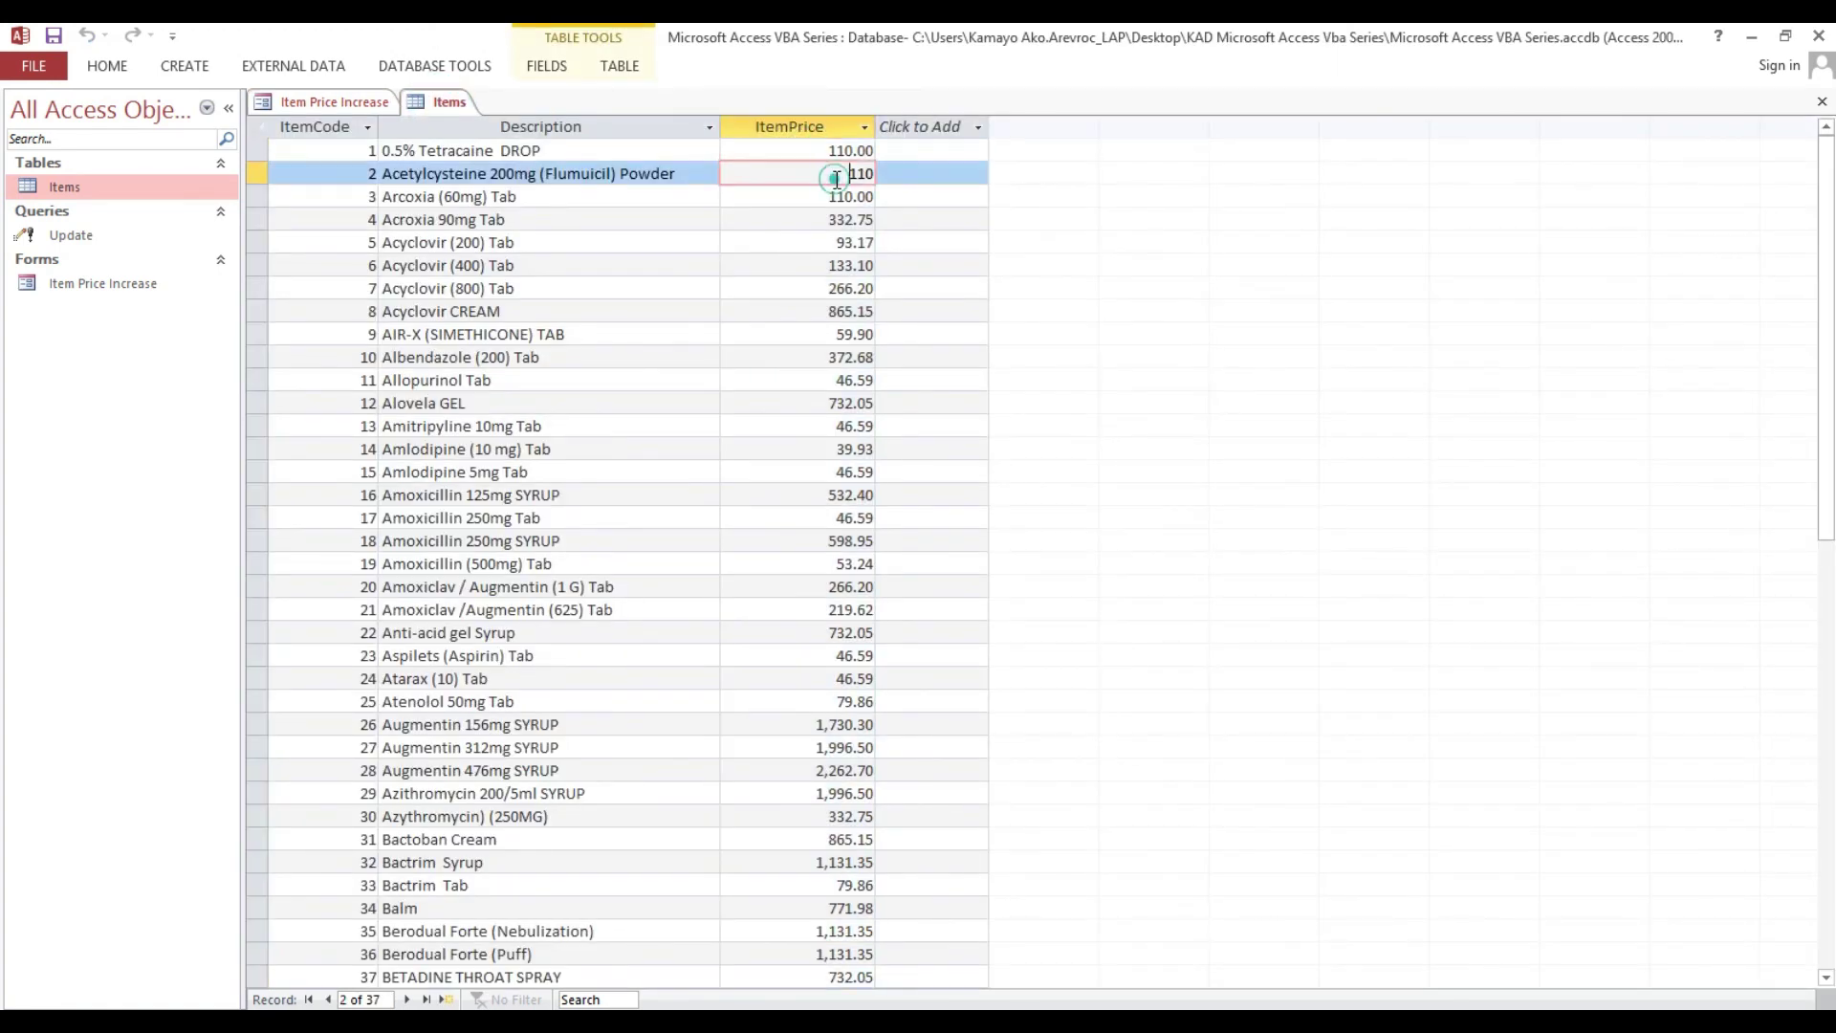
Step: Enter 1.05 in the form's text box, run Increase Price and check the first item's price in the Items table
click(306, 101)
text(1.05)
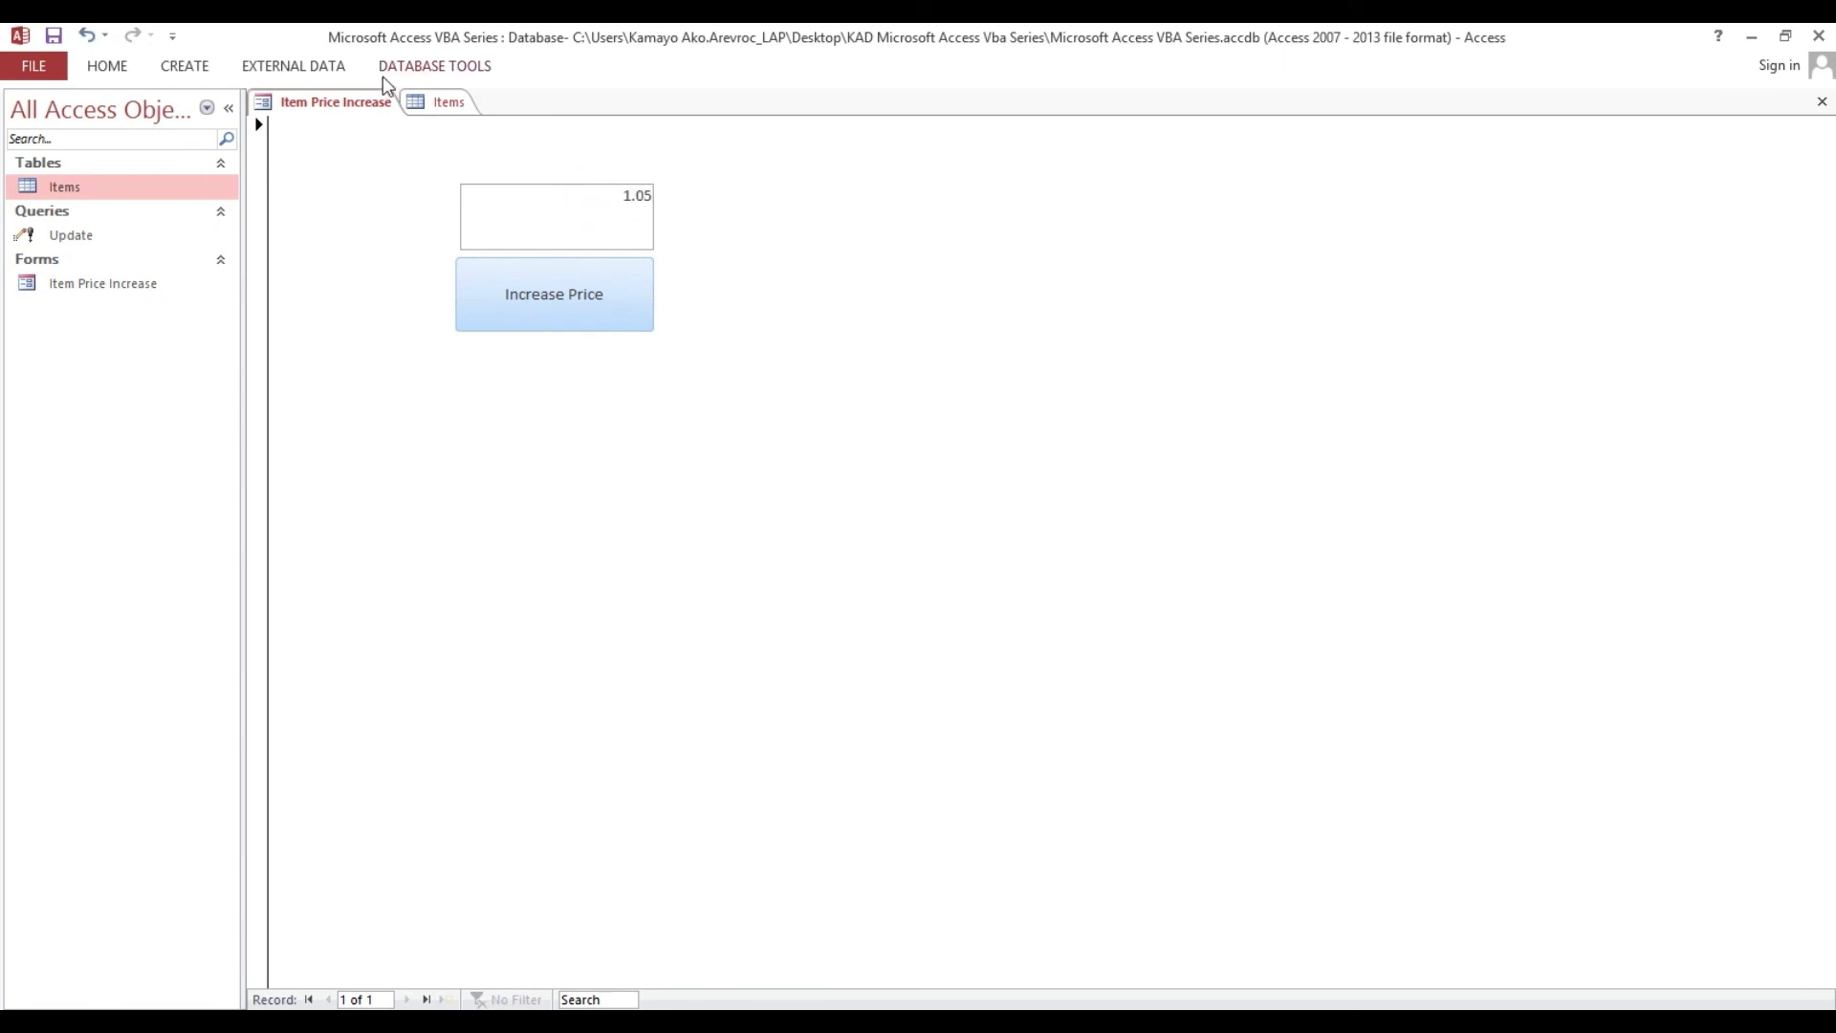
click(445, 101)
click(308, 99)
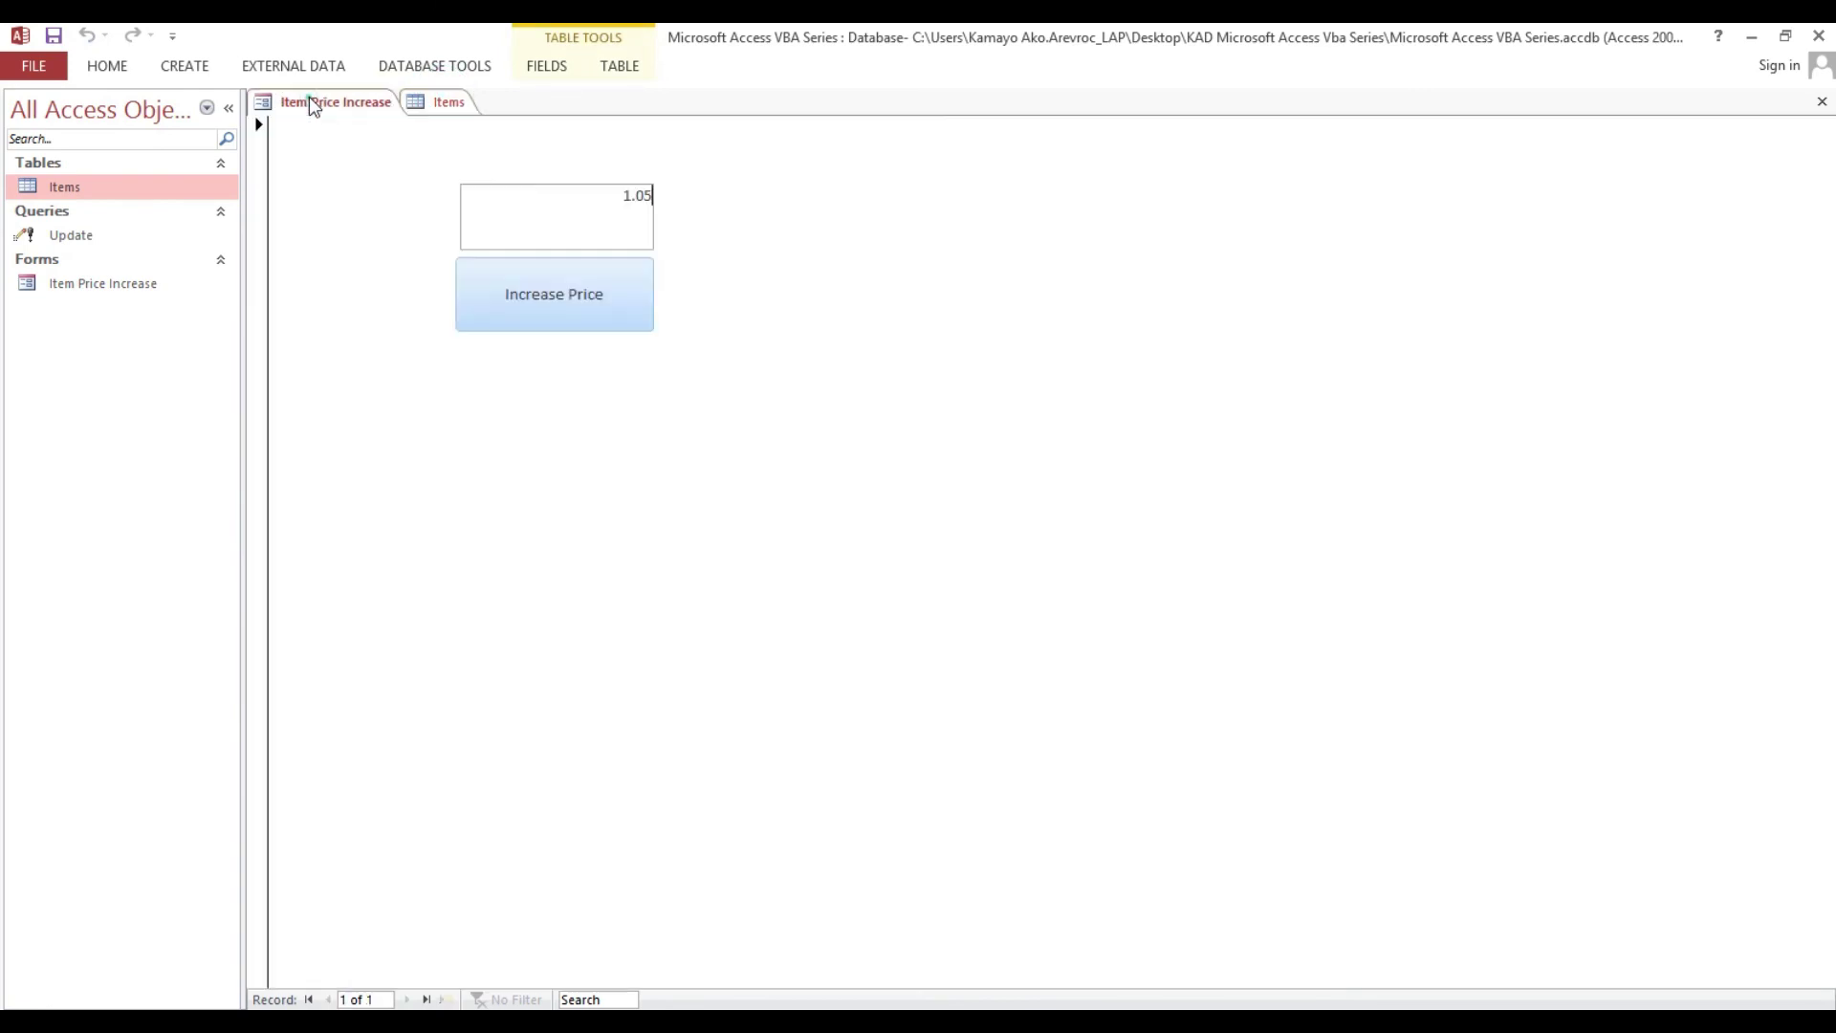
click(560, 296)
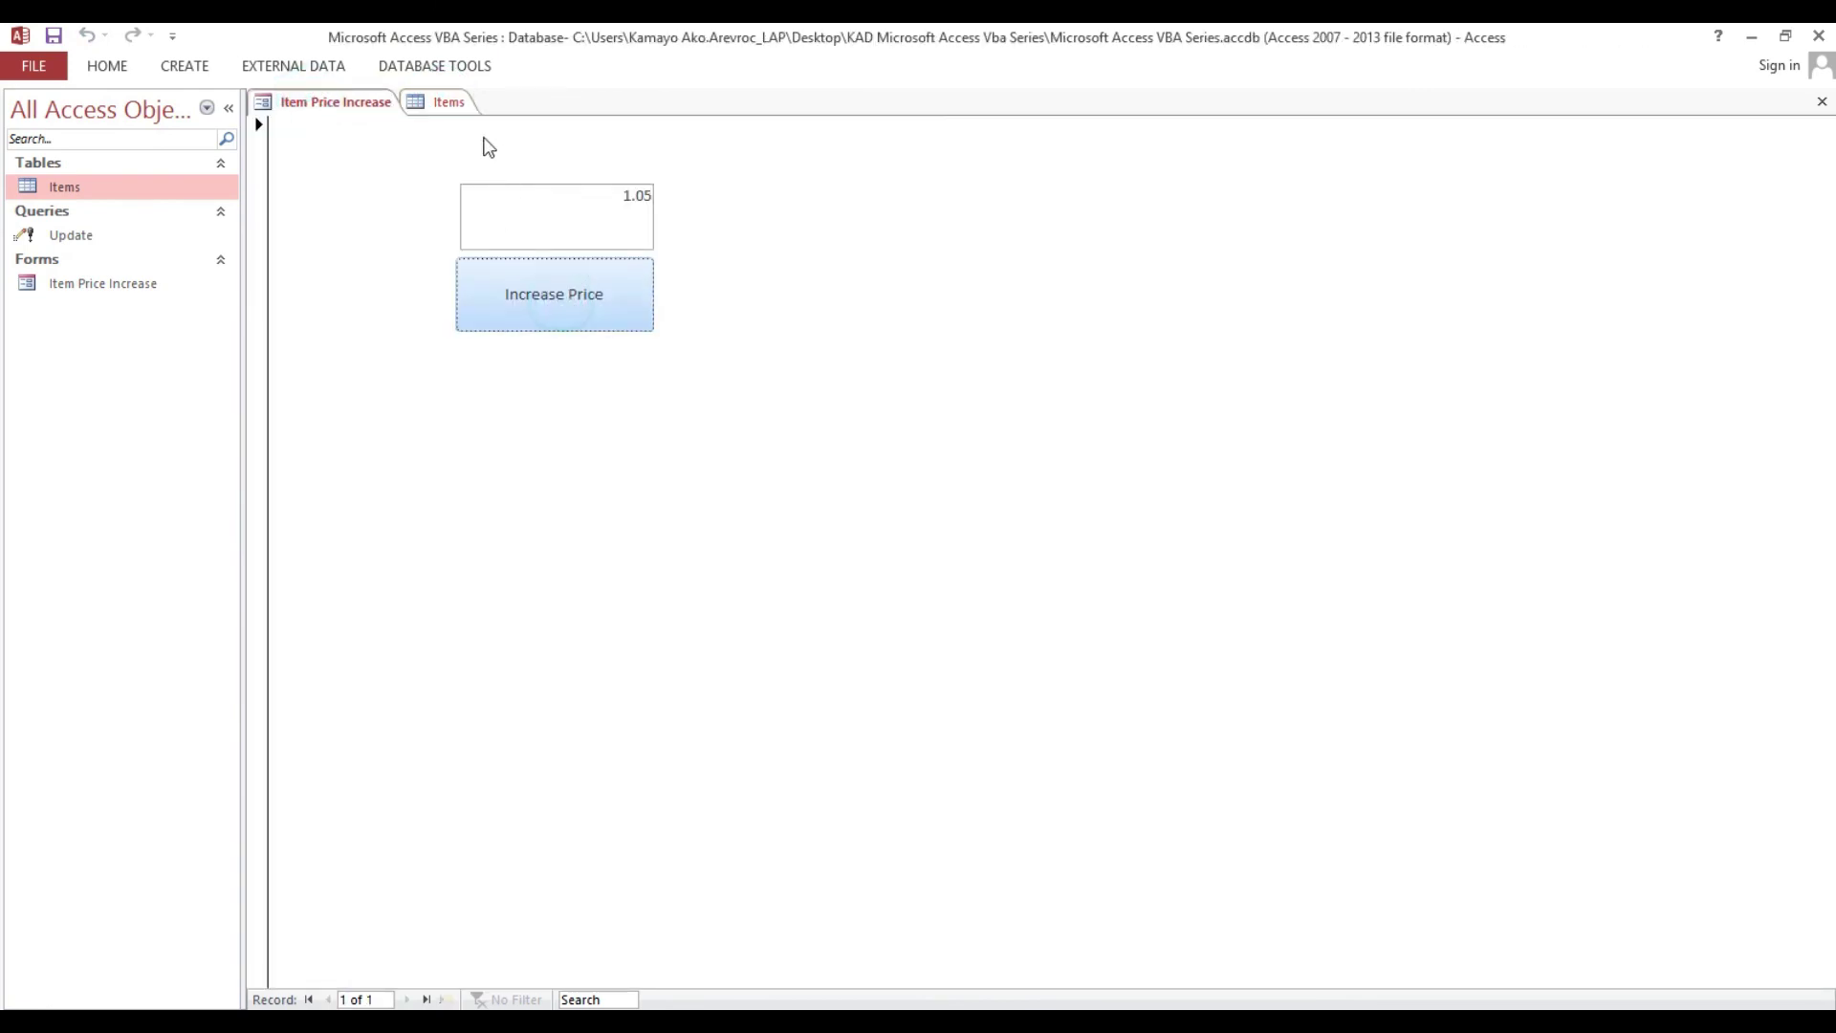
click(445, 102)
click(812, 154)
double_click(818, 155)
click(451, 101)
Step: Set the form's text box to 1.1, run Increase Price, check the prices in the Items table and close the table
click(363, 105)
drag(590, 204, 813, 198)
click(529, 311)
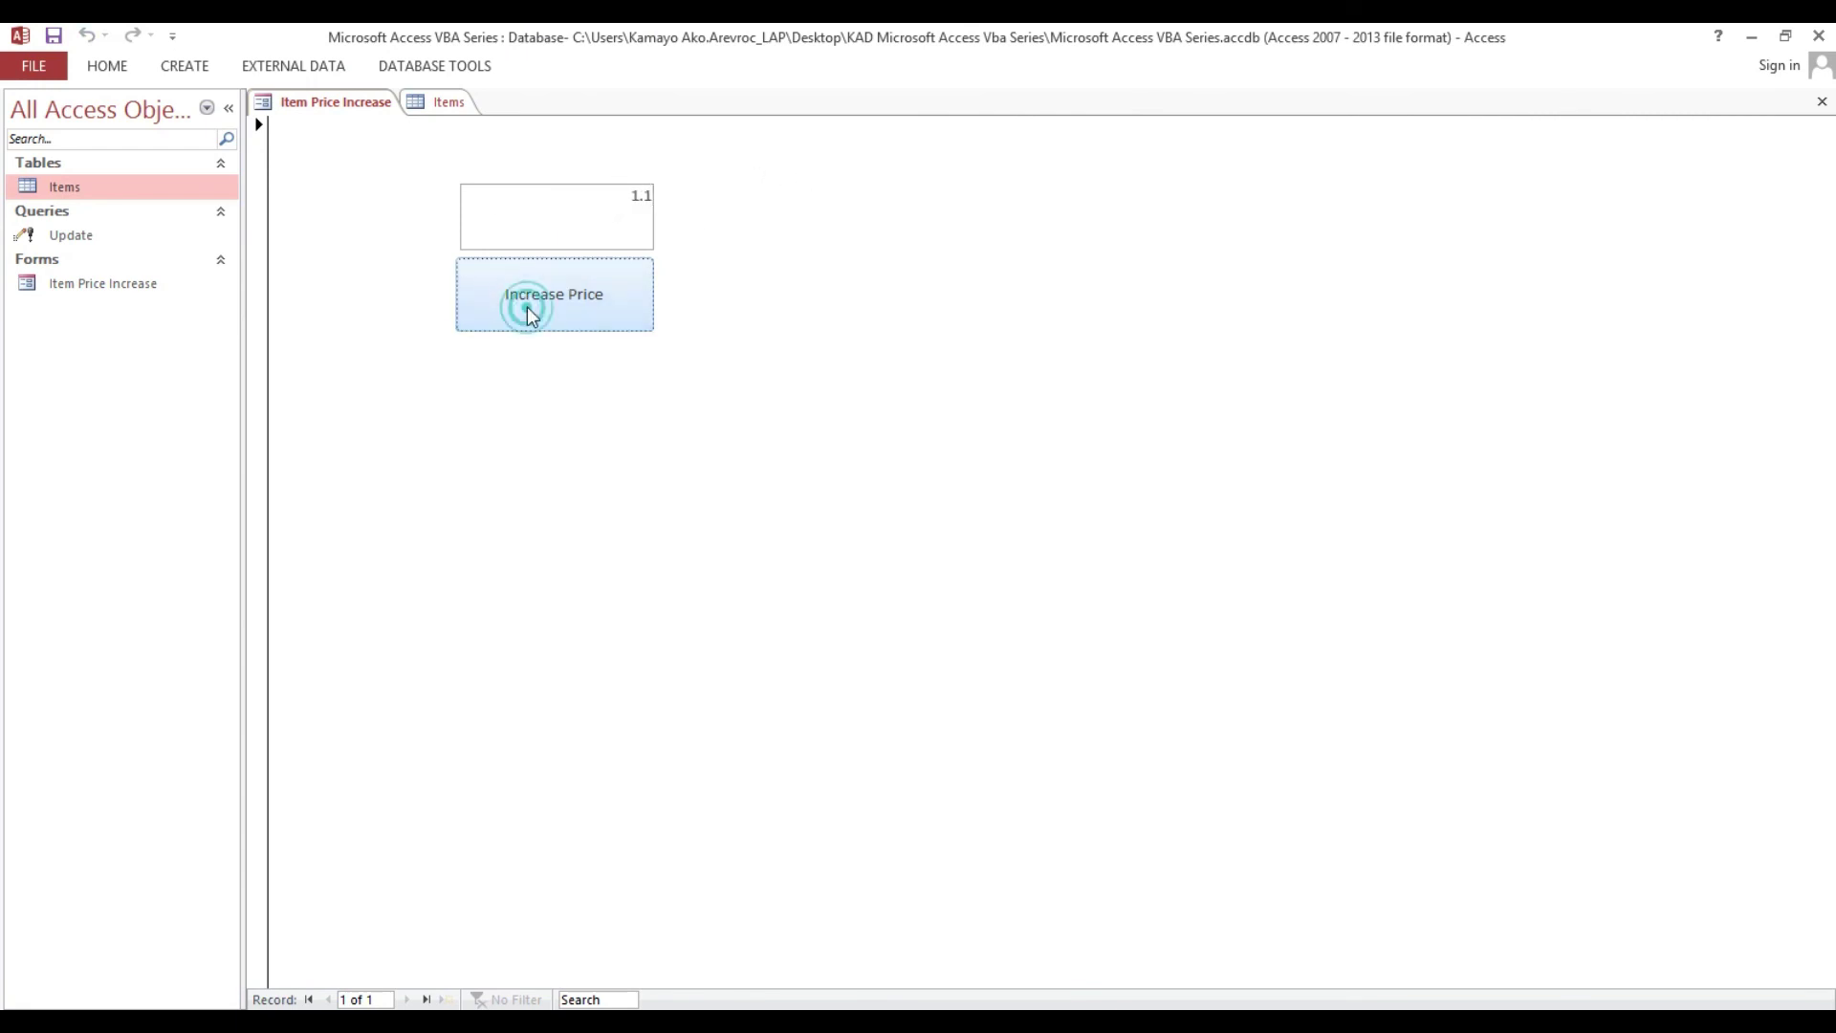
click(456, 100)
mouse_move(882, 134)
mouse_down()
mouse_move(861, 134)
mouse_move(955, 134)
mouse_move(876, 134)
mouse_up()
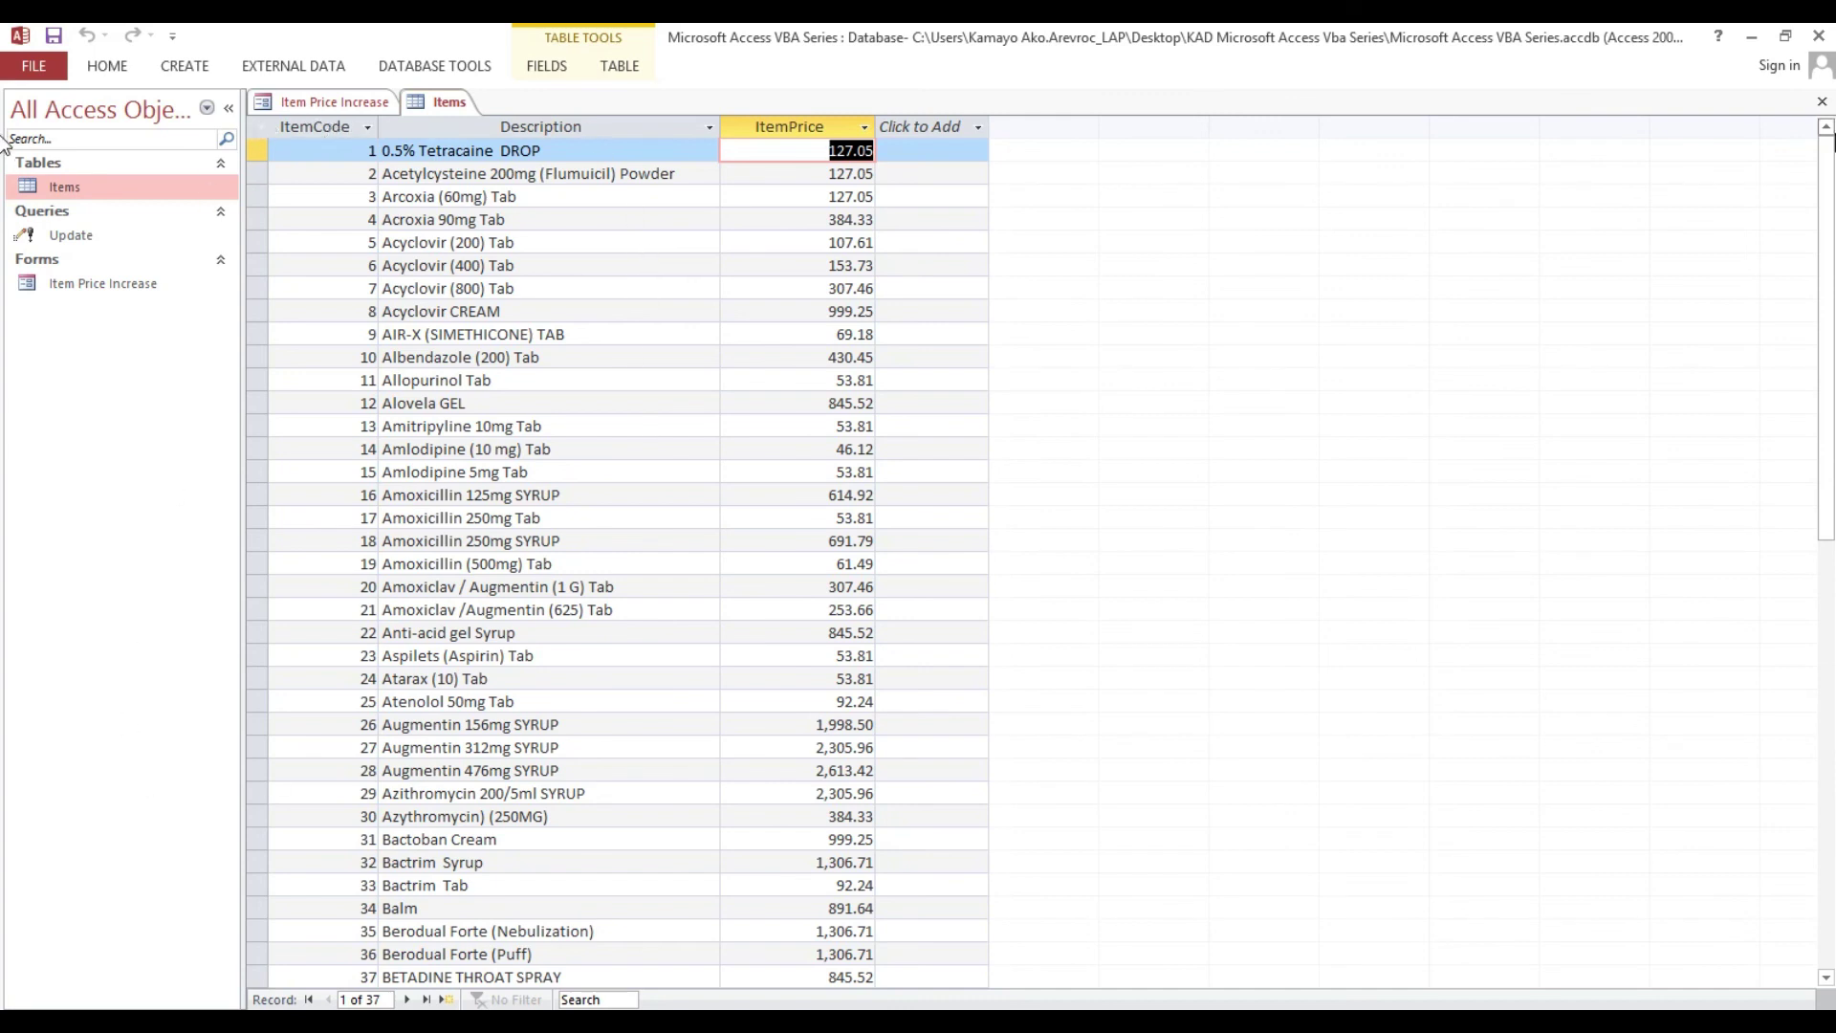
click(1822, 102)
Step: Select the whole value in the text box above the Increase Price button
click(574, 206)
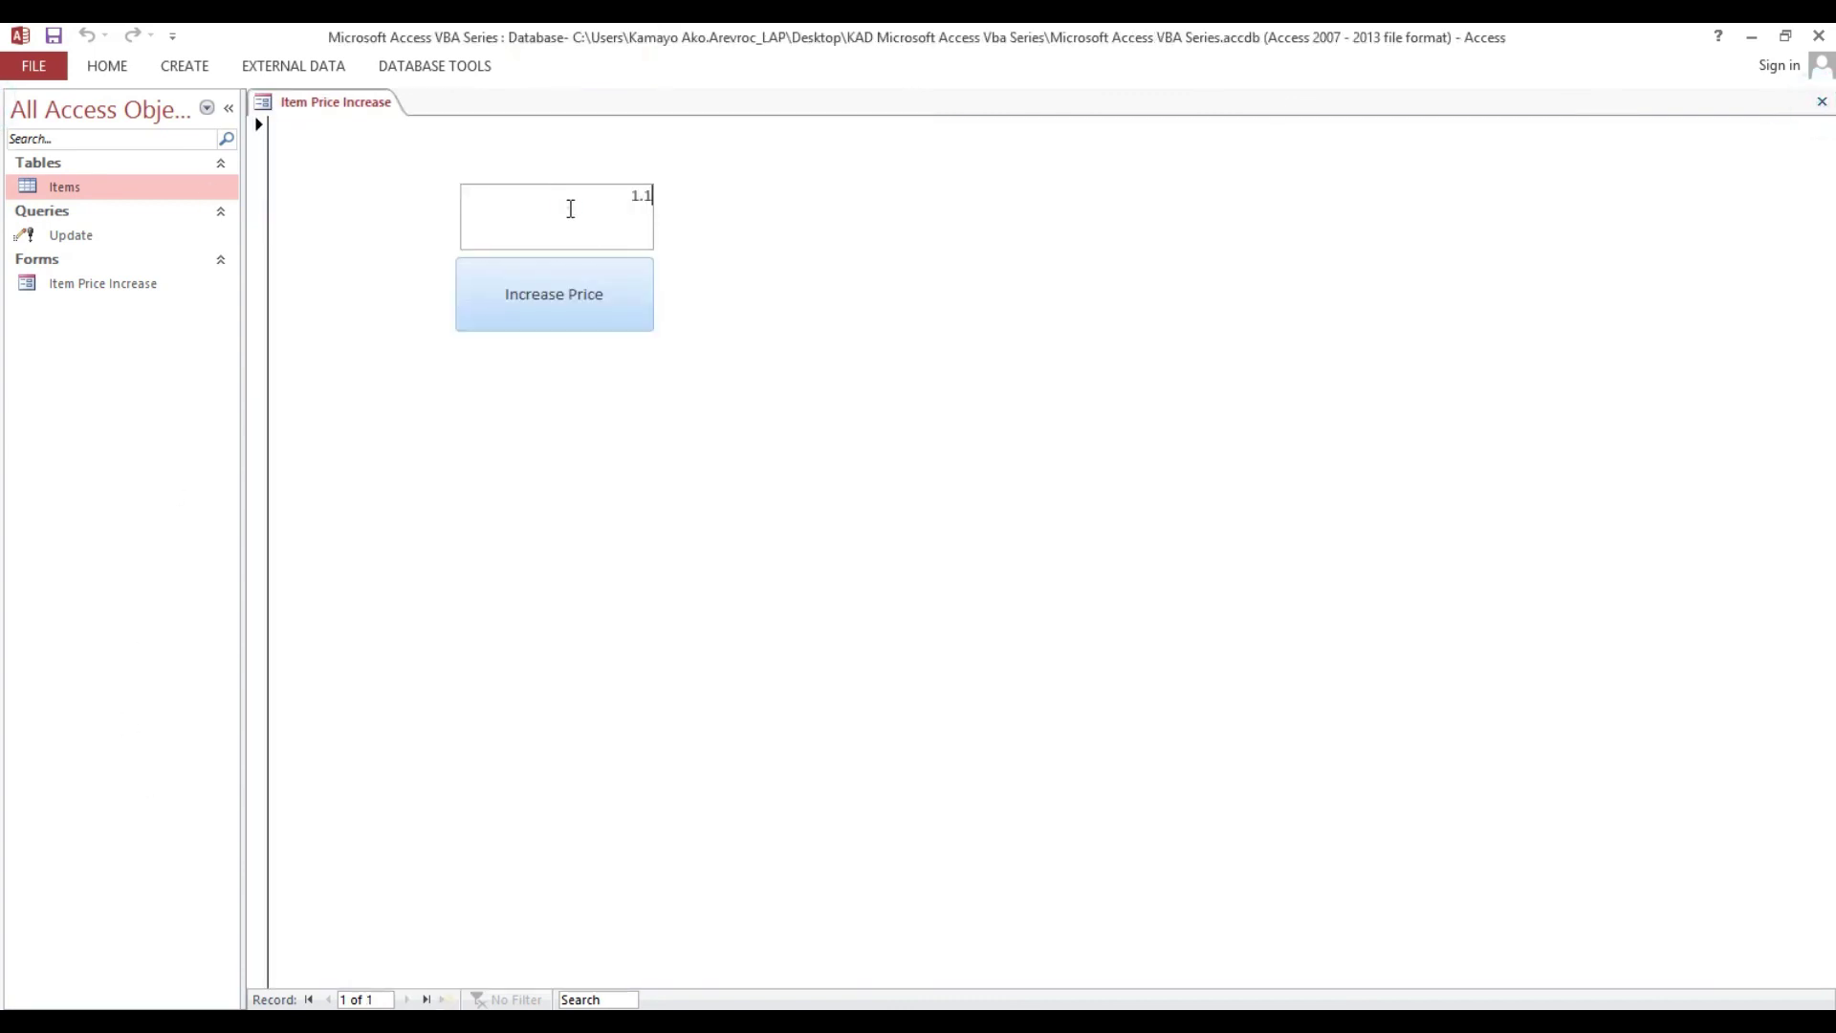
click(575, 195)
double_click(585, 195)
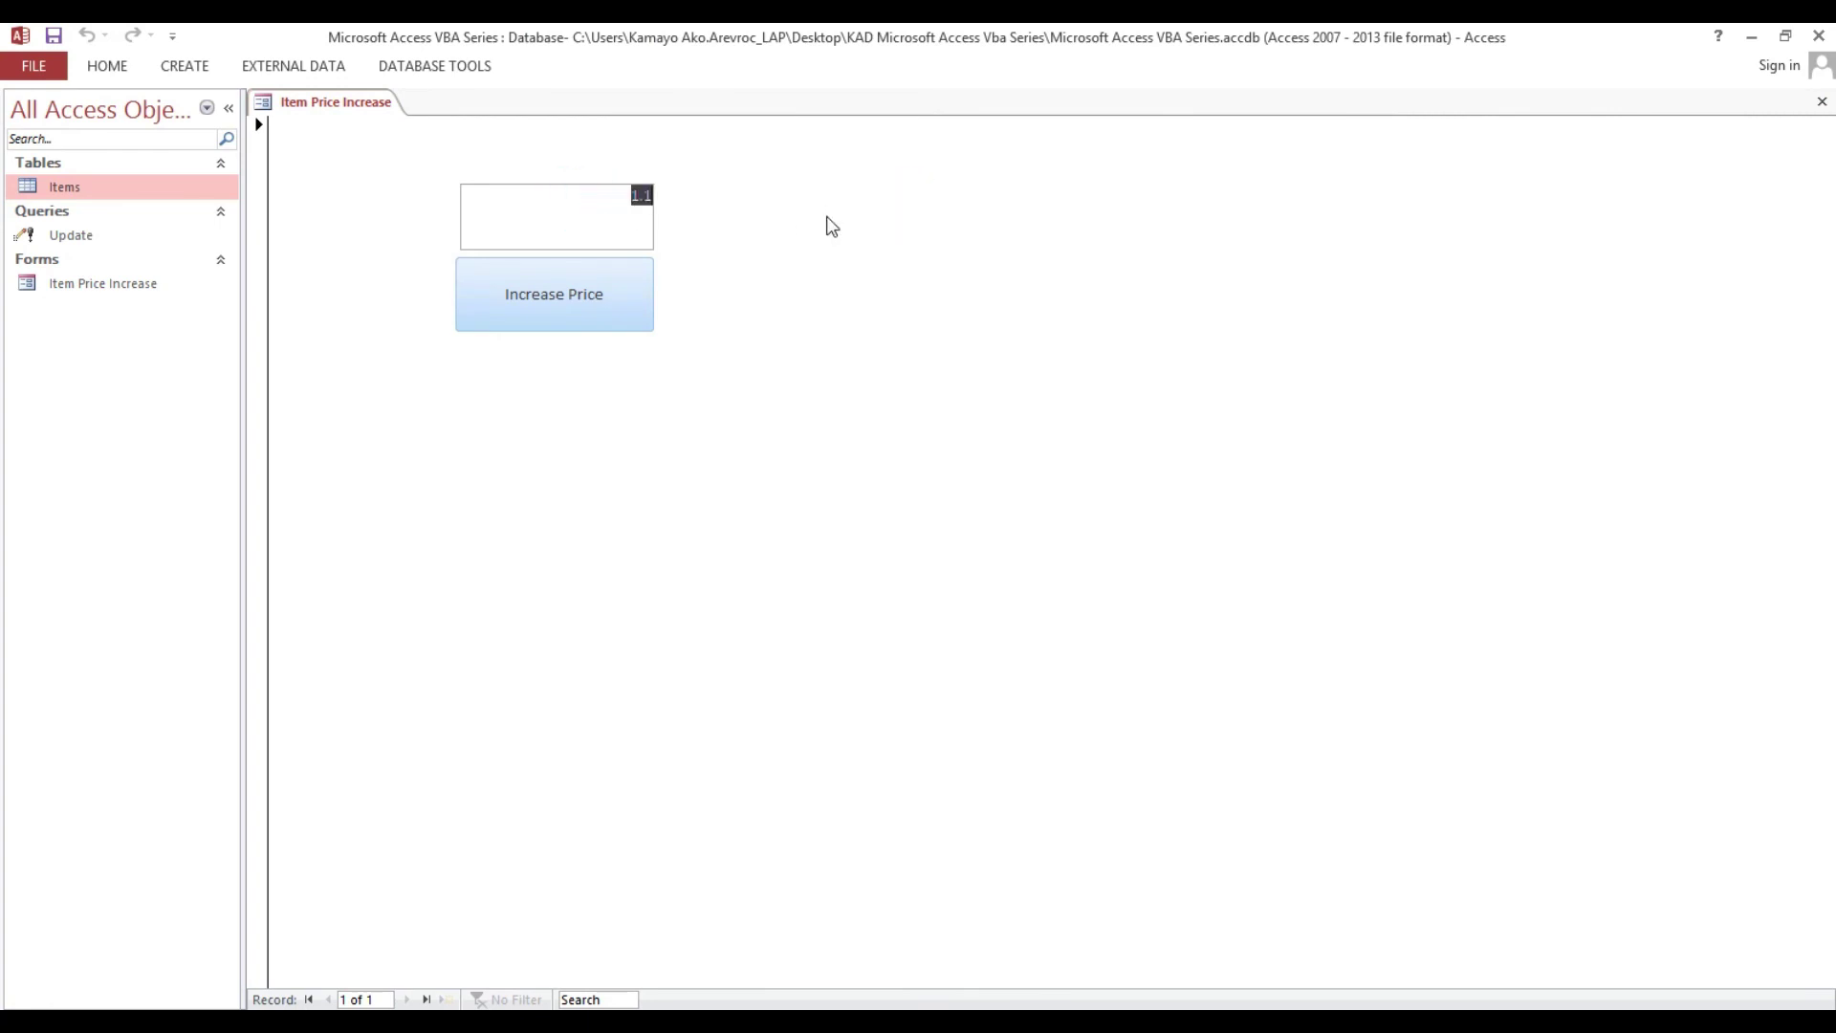